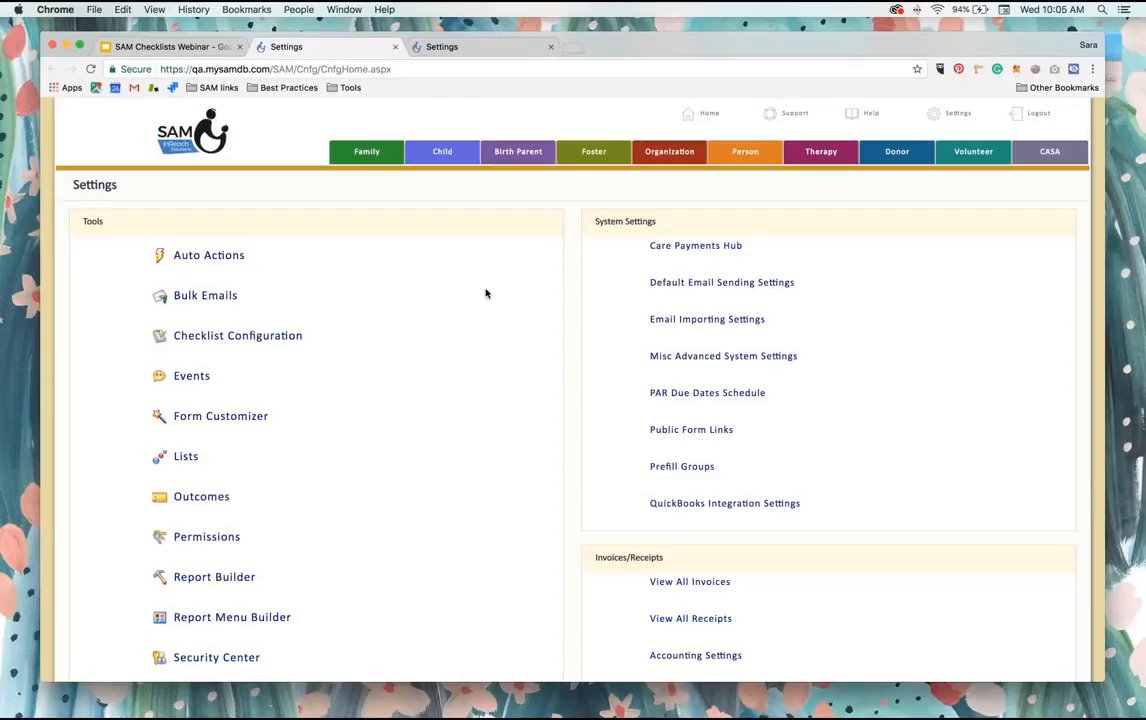
Step: Find the family record by last name, open its cover page and review the Milestones dates
{"action": "left_click", "coordinate": [366, 156]}
{"action": "type", "text": "williams"}
{"action": "key", "text": "Return"}
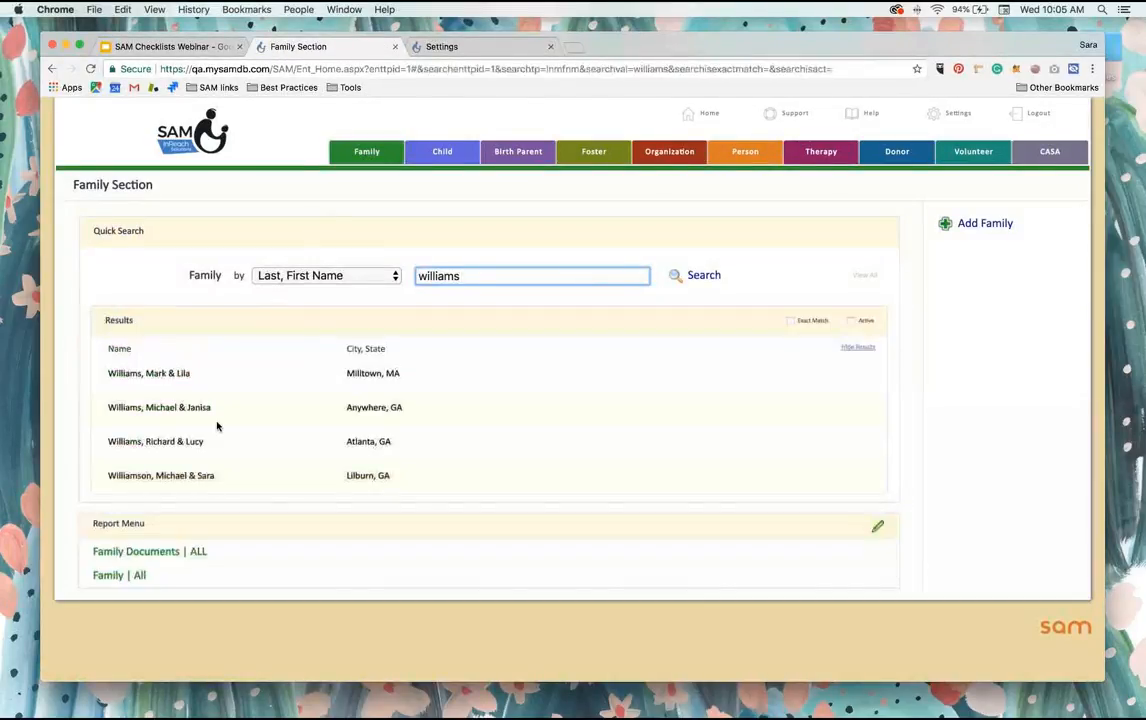
{"action": "left_click", "coordinate": [166, 476]}
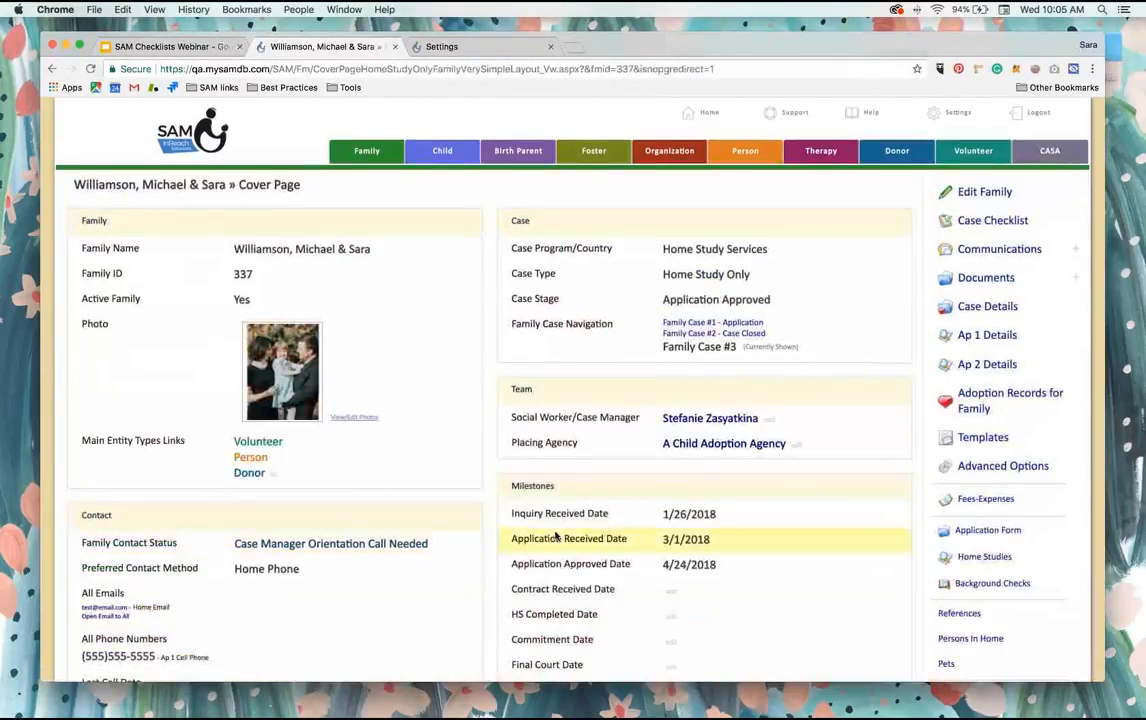
{"action": "scroll", "coordinate": [562, 400], "scroll_direction": "down", "scroll_amount": 3}
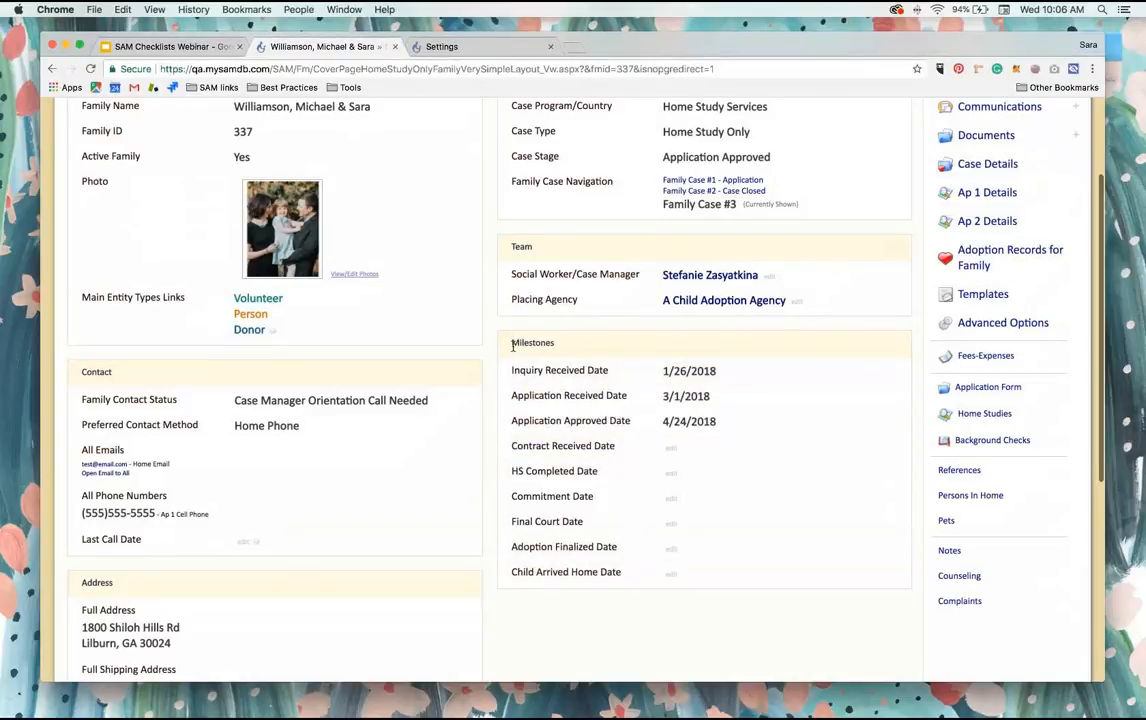
{"action": "scroll", "coordinate": [513, 346], "scroll_direction": "up", "scroll_amount": 1}
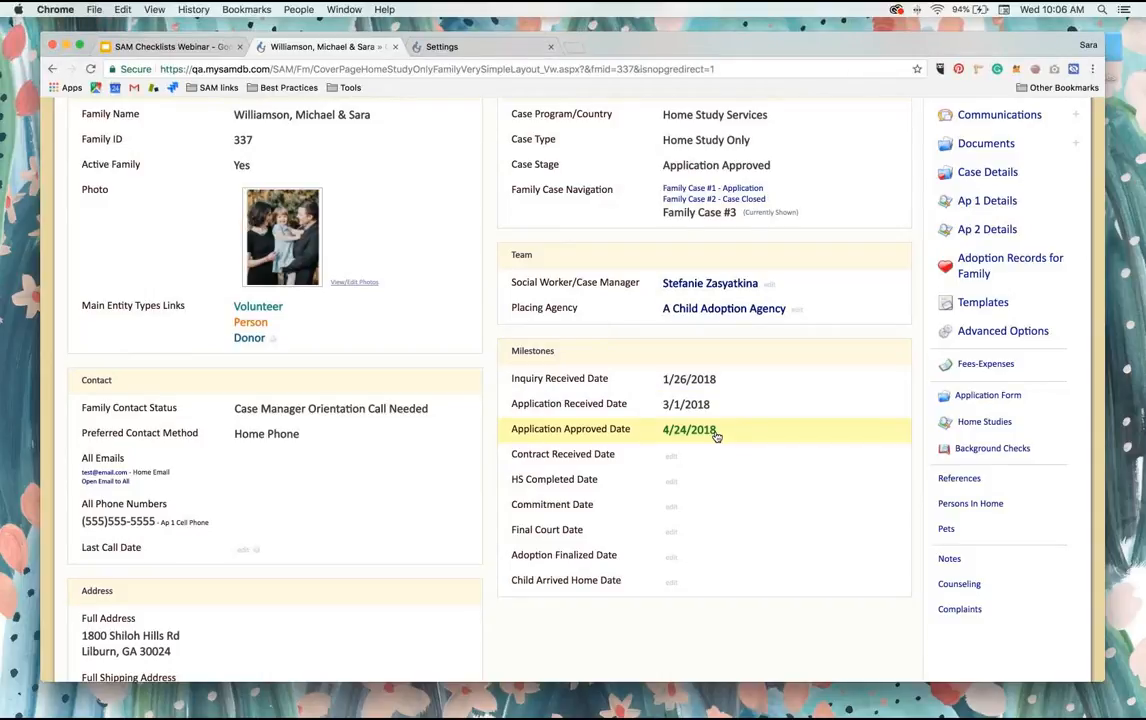
{"action": "scroll", "coordinate": [716, 437], "scroll_direction": "up", "scroll_amount": 3}
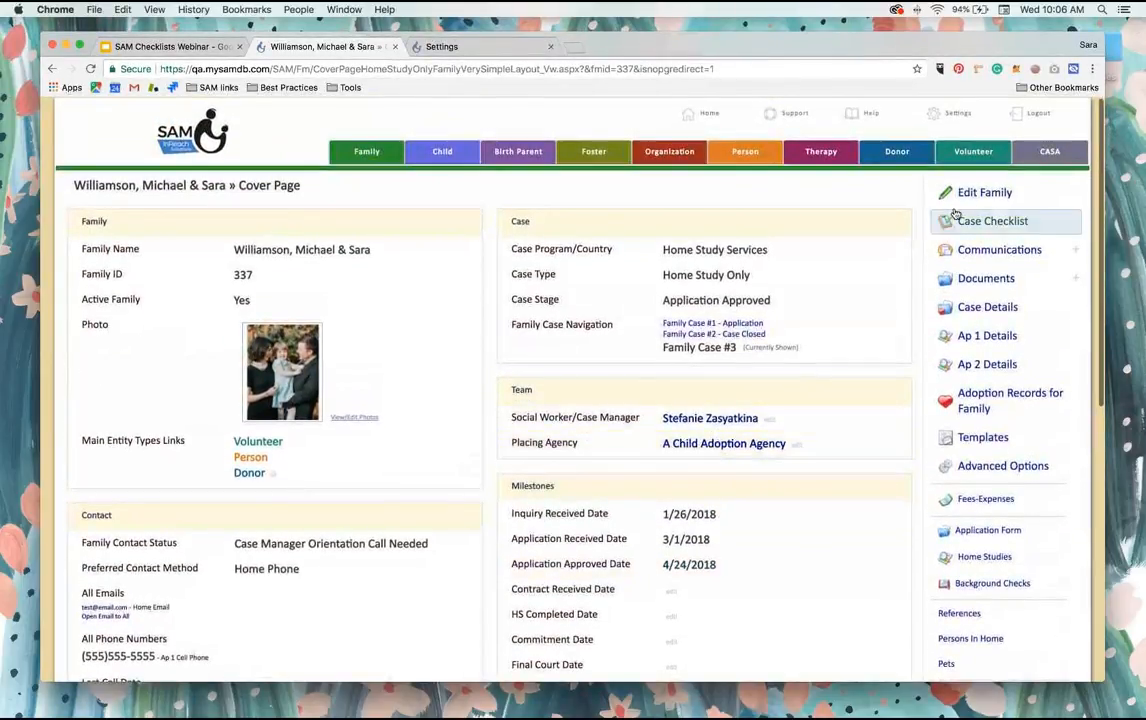
Step: Create an auto action named "Automatically Enter A Home Study When Application Is Approved" and choose Update Field as its trigger type
{"action": "left_click", "coordinate": [960, 114]}
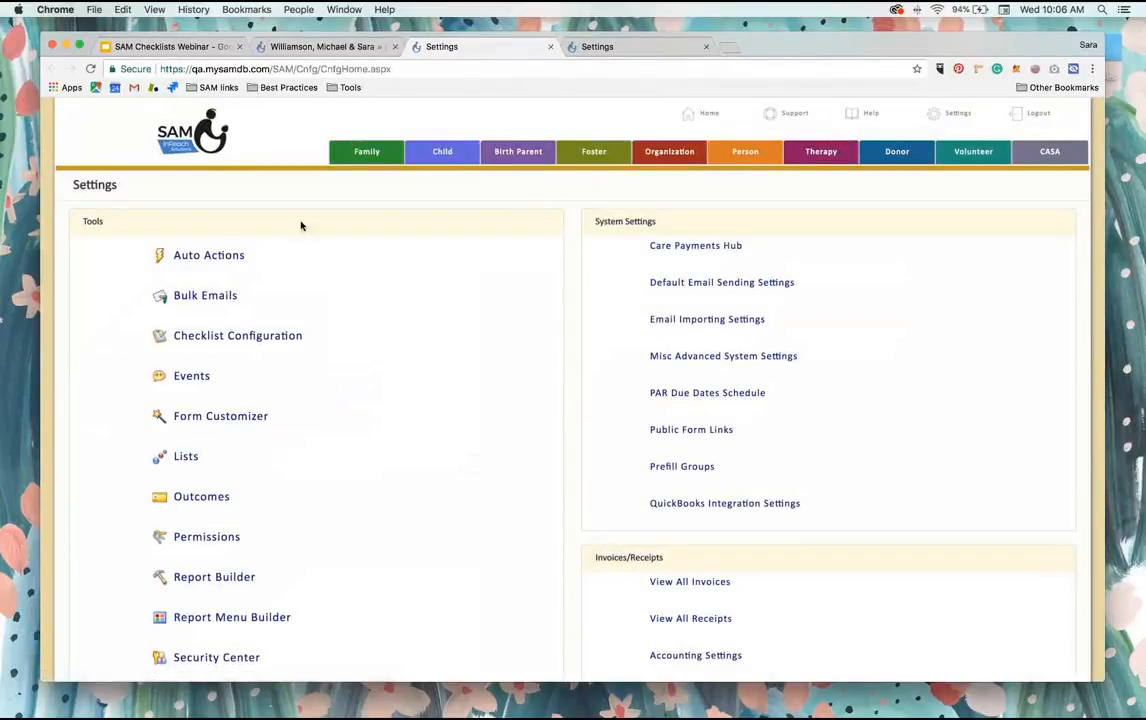
{"action": "left_click", "coordinate": [208, 257]}
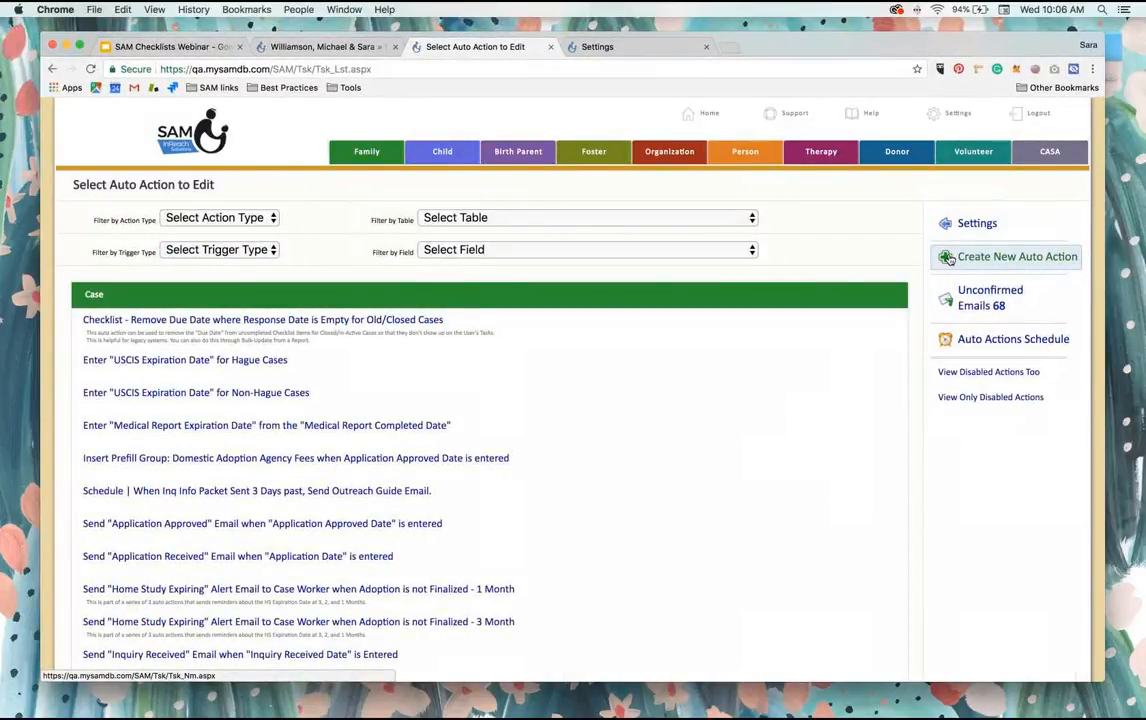
{"action": "left_click", "coordinate": [988, 258]}
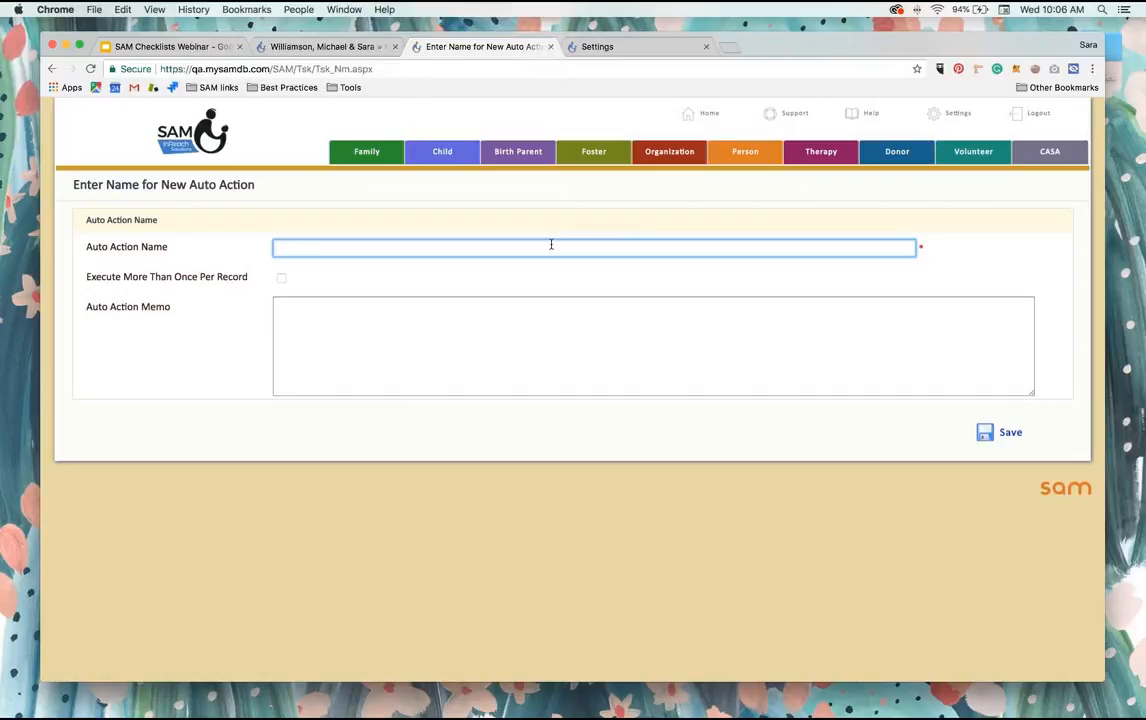
{"action": "type", "text": "Automatically Enter A Home Study When Application Is Approved"}
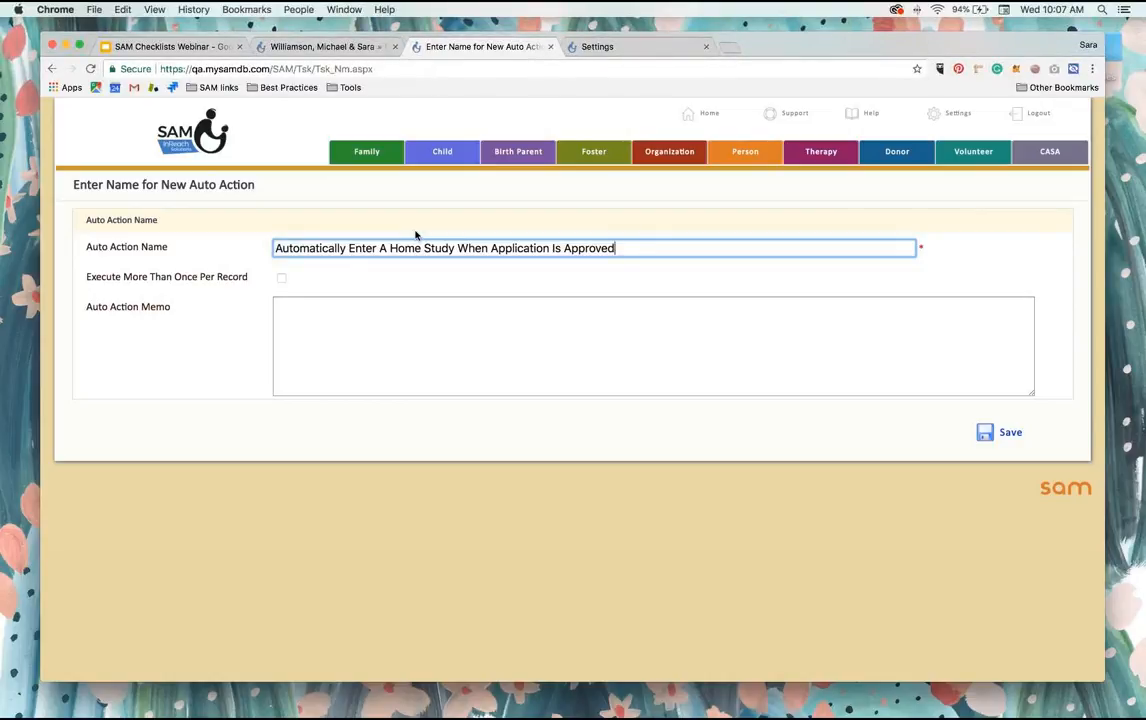
{"action": "left_click", "coordinate": [993, 442]}
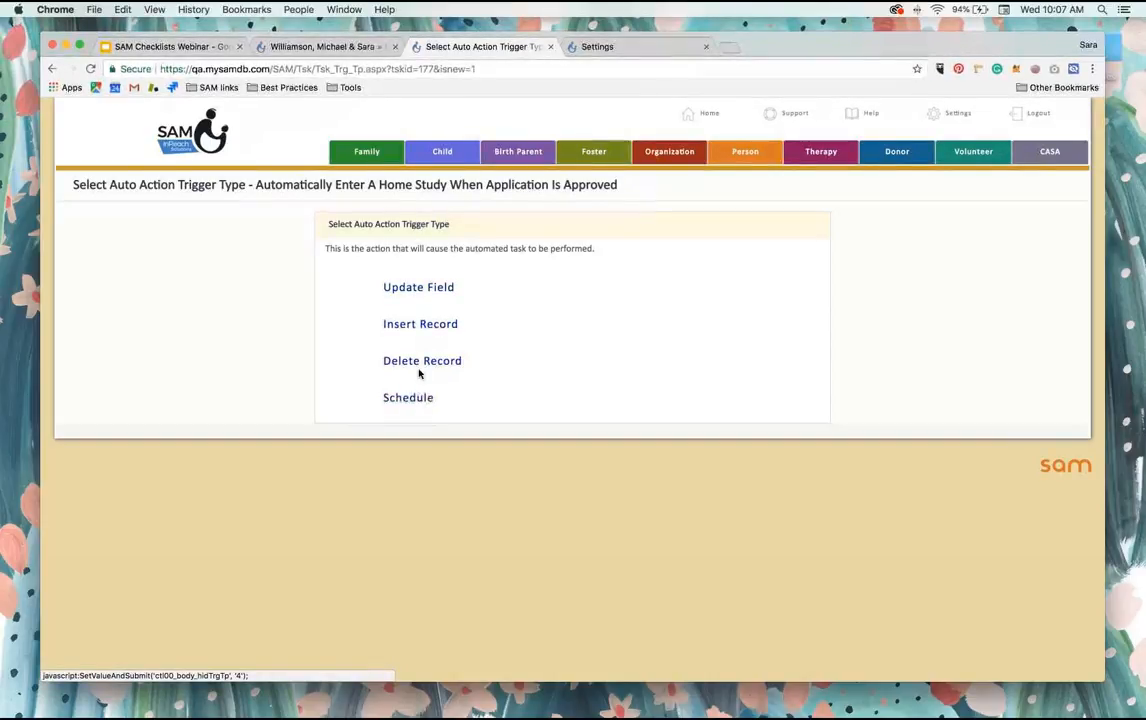
{"action": "left_click", "coordinate": [408, 289]}
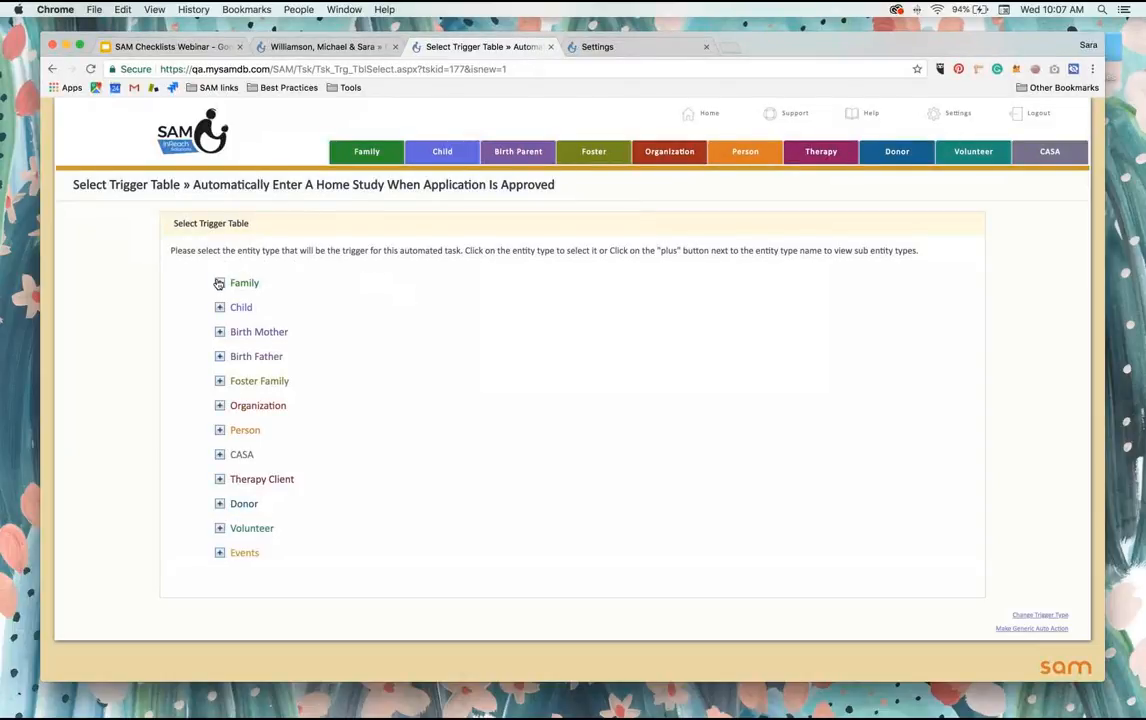
Step: Look up which table the family's Application Approved Date belongs to in the field's properties
{"action": "left_click", "coordinate": [346, 47]}
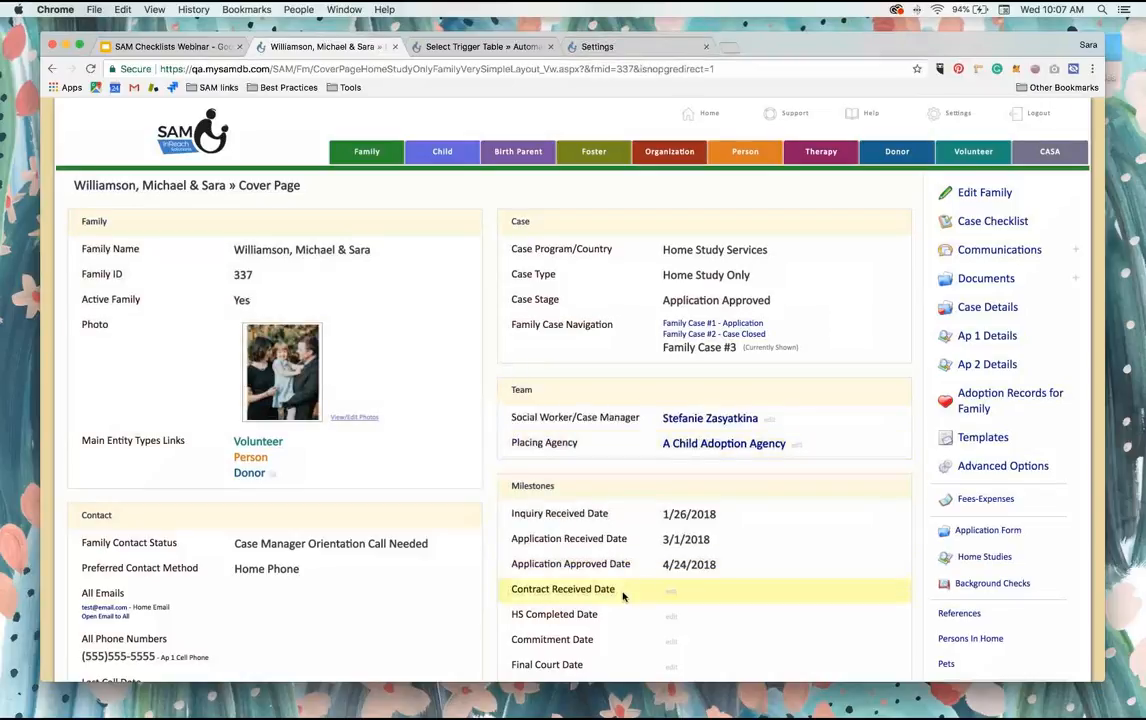
{"action": "left_click", "coordinate": [689, 566]}
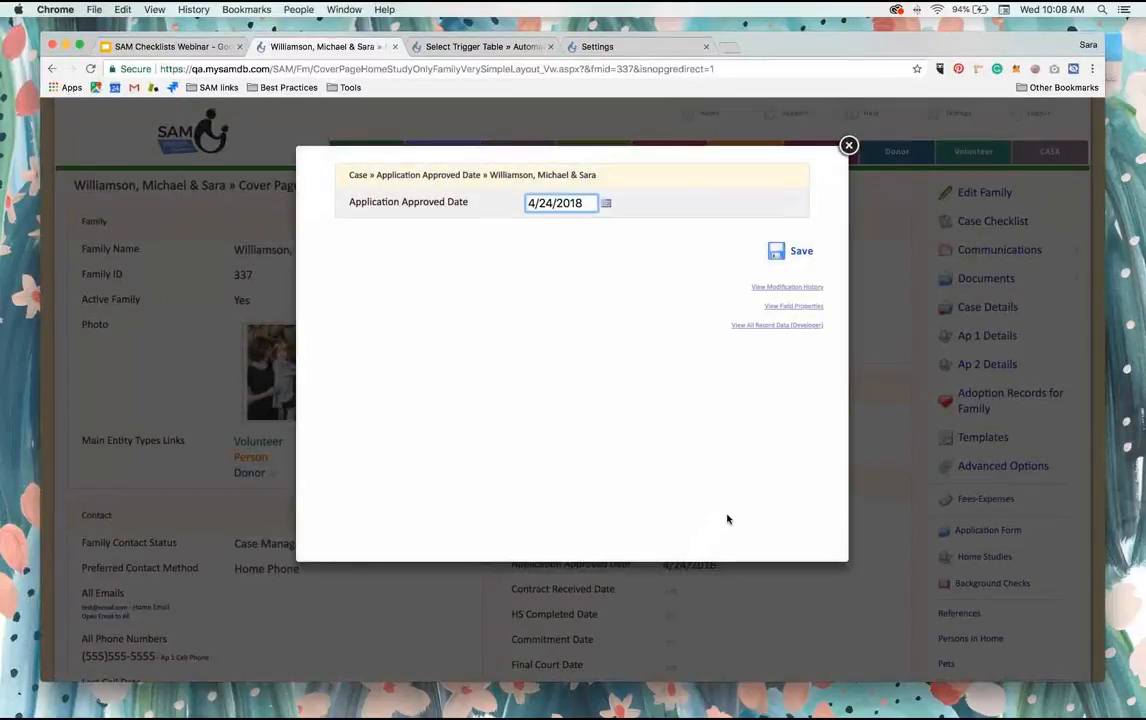
{"action": "left_click", "coordinate": [798, 307]}
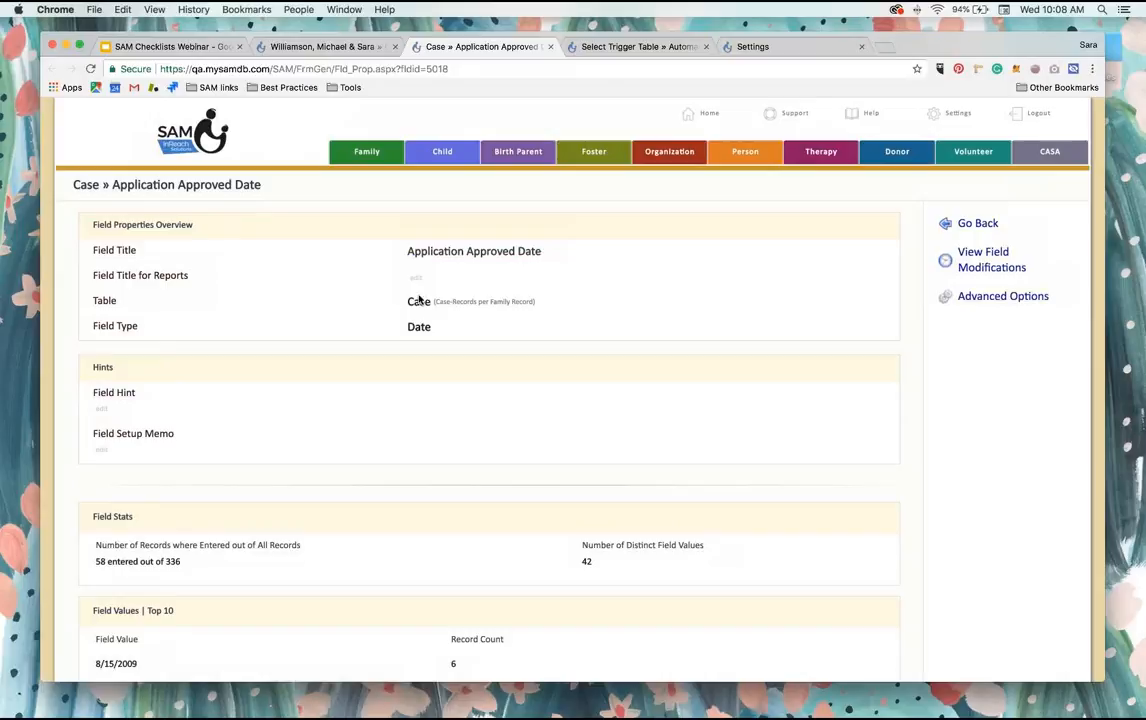
Step: Set the auto action's trigger to the family Case field Application Approved Date and save the Is Not Empty criterion
{"action": "left_click", "coordinate": [694, 50]}
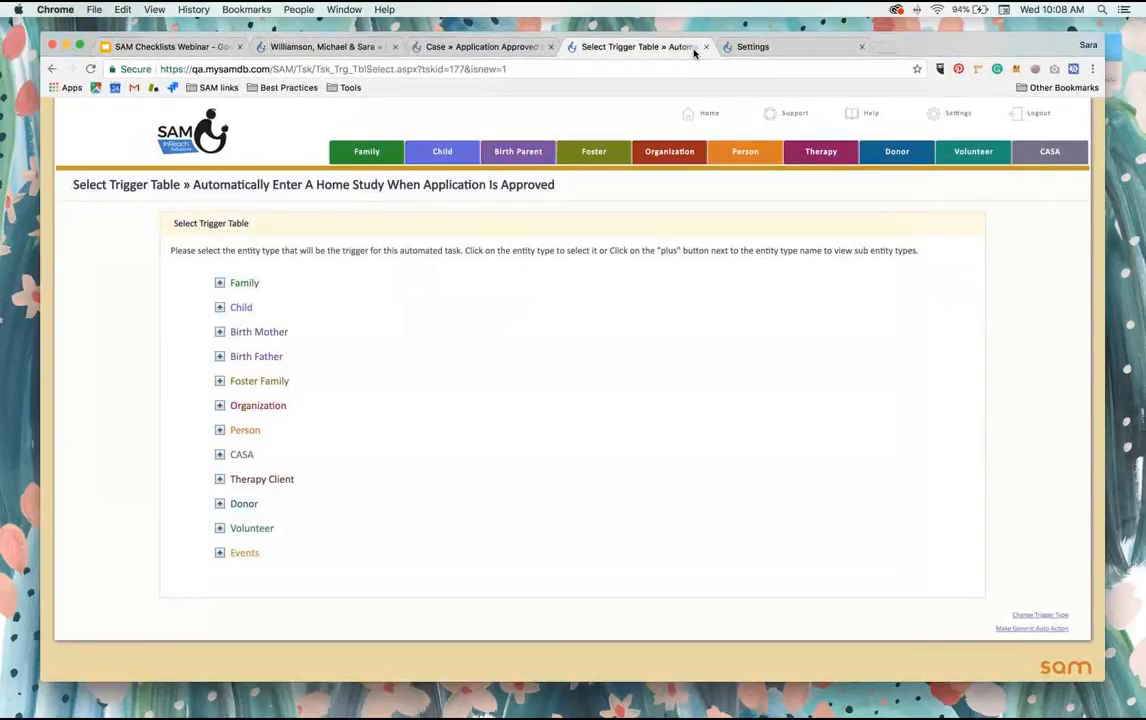
{"action": "left_click", "coordinate": [221, 284]}
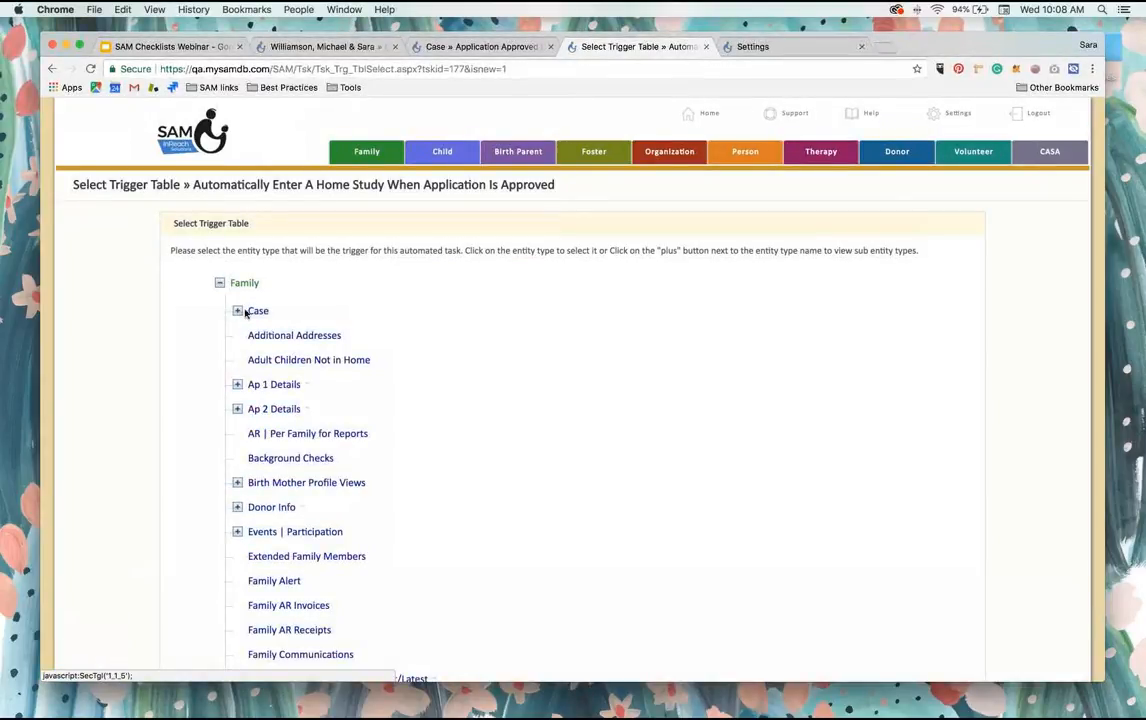
{"action": "left_click", "coordinate": [258, 312]}
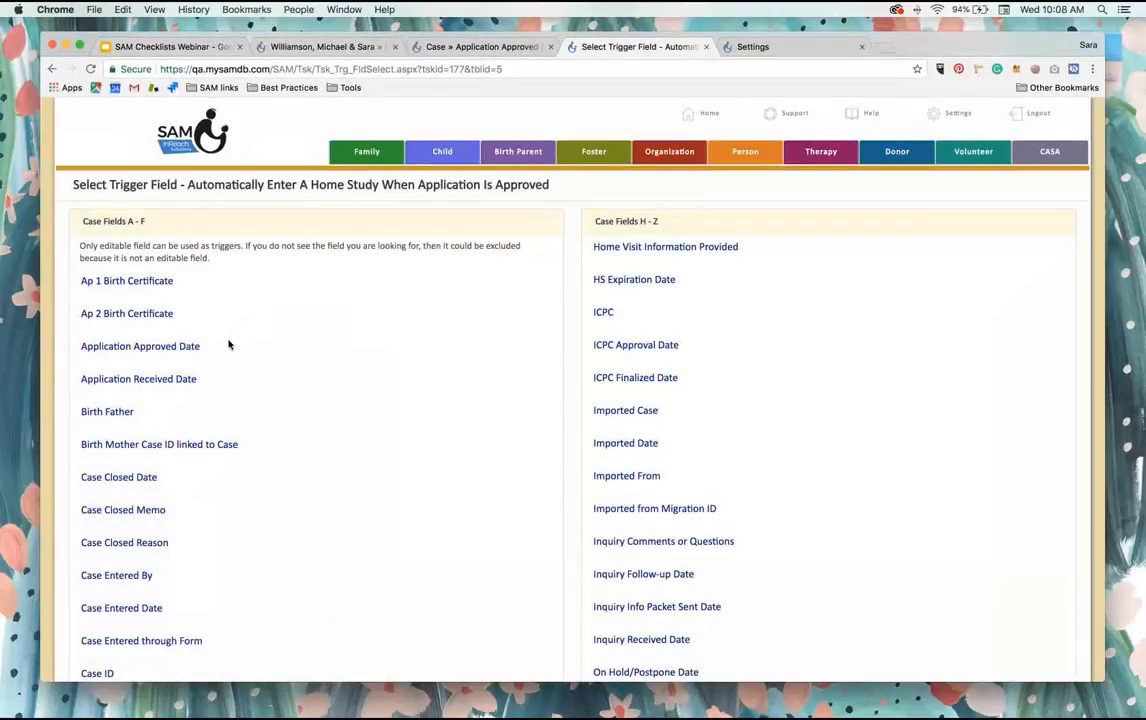
{"action": "left_click", "coordinate": [172, 347]}
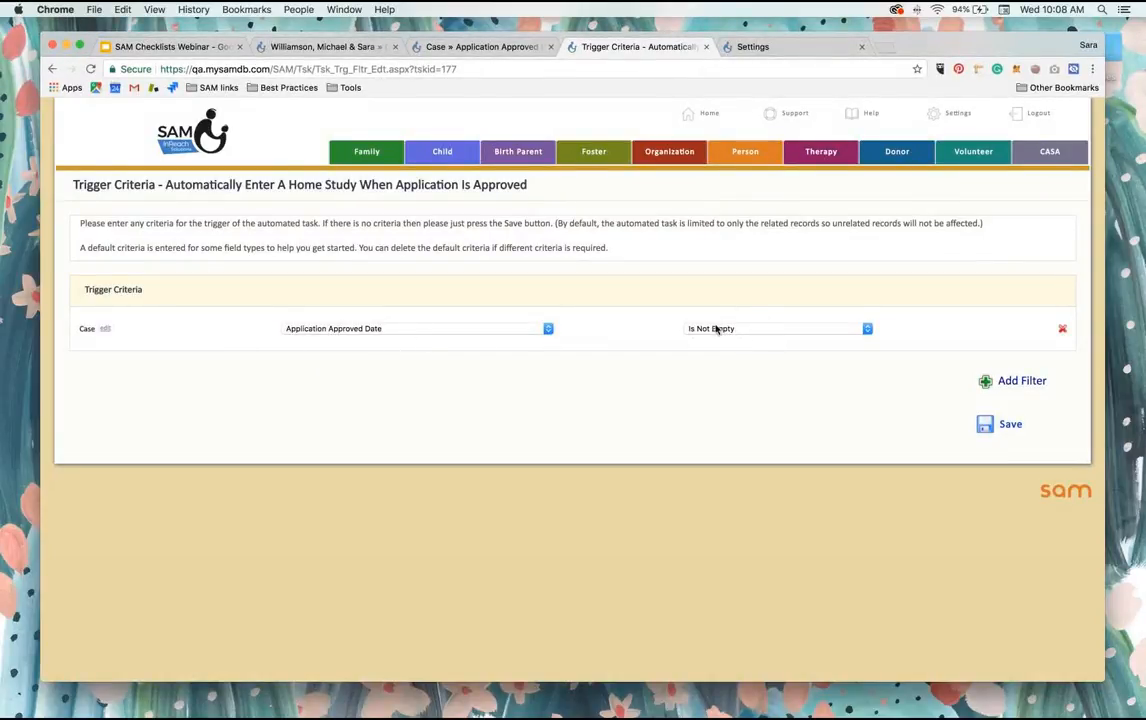
{"action": "left_click", "coordinate": [1001, 425]}
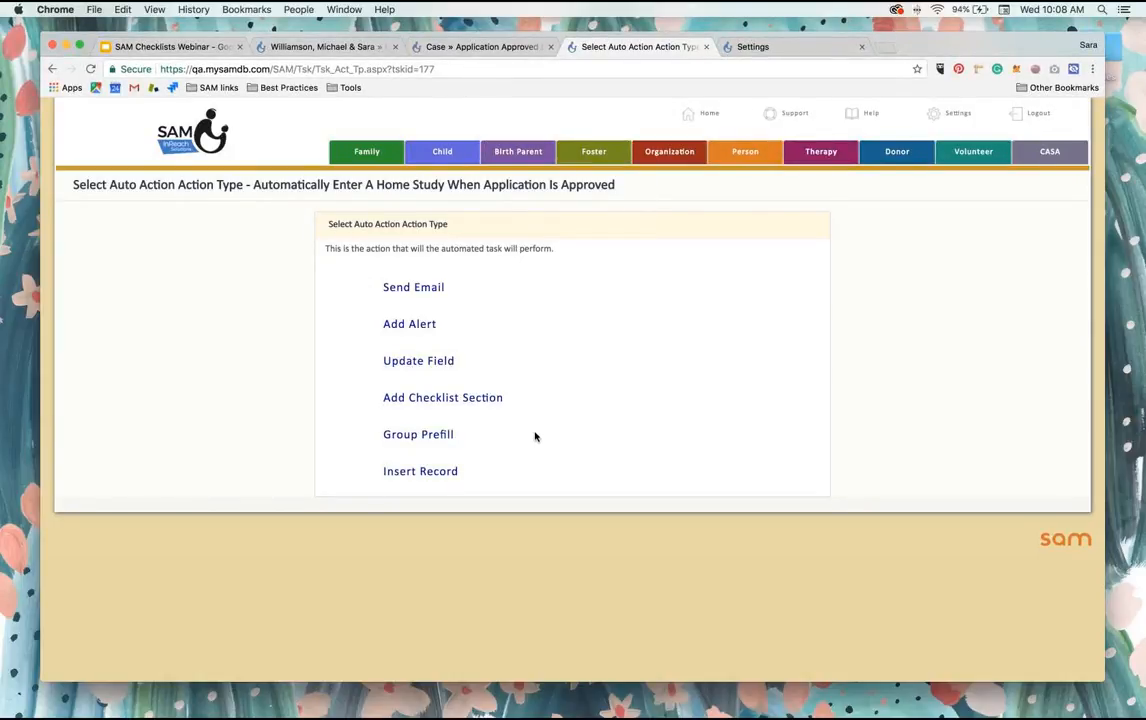
Step: Choose Insert Record as the action type and add the case's Home Study field HS Type with the value Home Study
{"action": "left_click", "coordinate": [424, 476]}
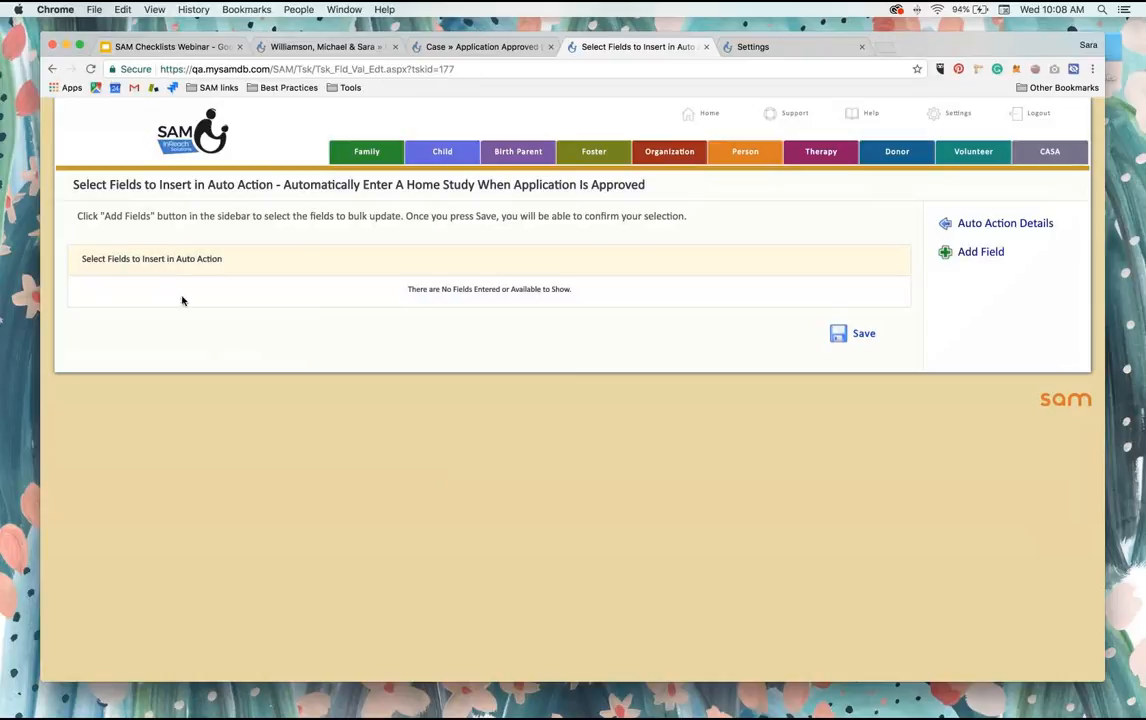
{"action": "left_click", "coordinate": [981, 252]}
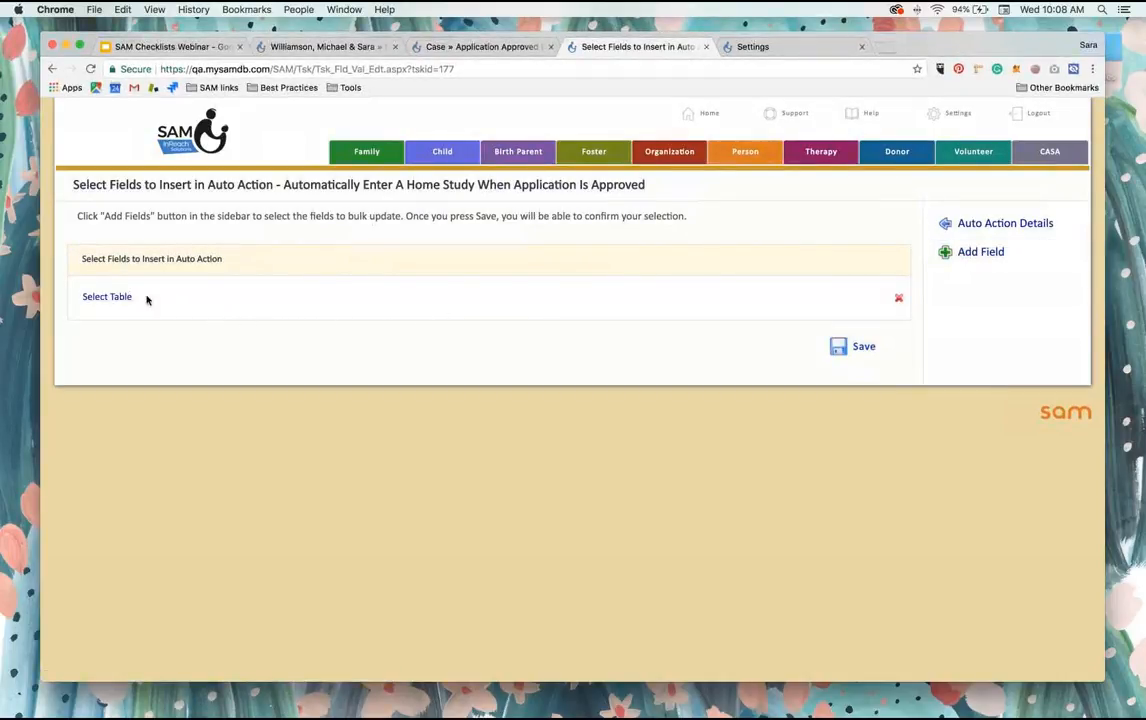
{"action": "left_click", "coordinate": [120, 300]}
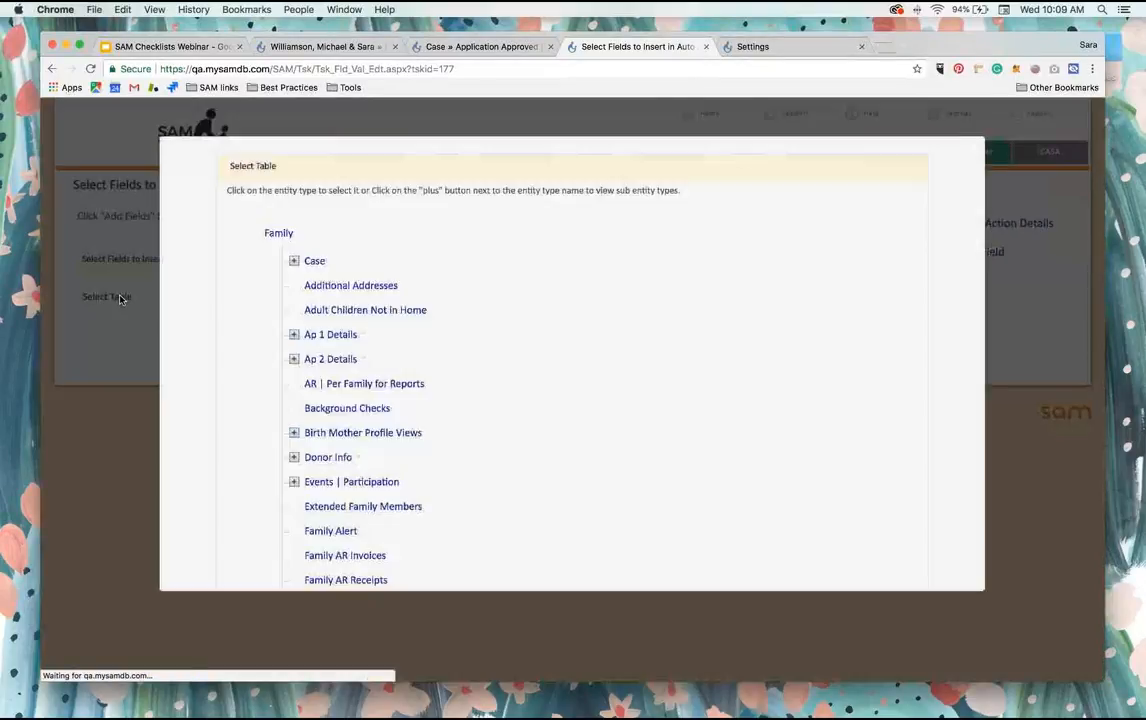
{"action": "left_click", "coordinate": [294, 260]}
{"action": "scroll", "coordinate": [376, 325], "scroll_direction": "down", "scroll_amount": 8}
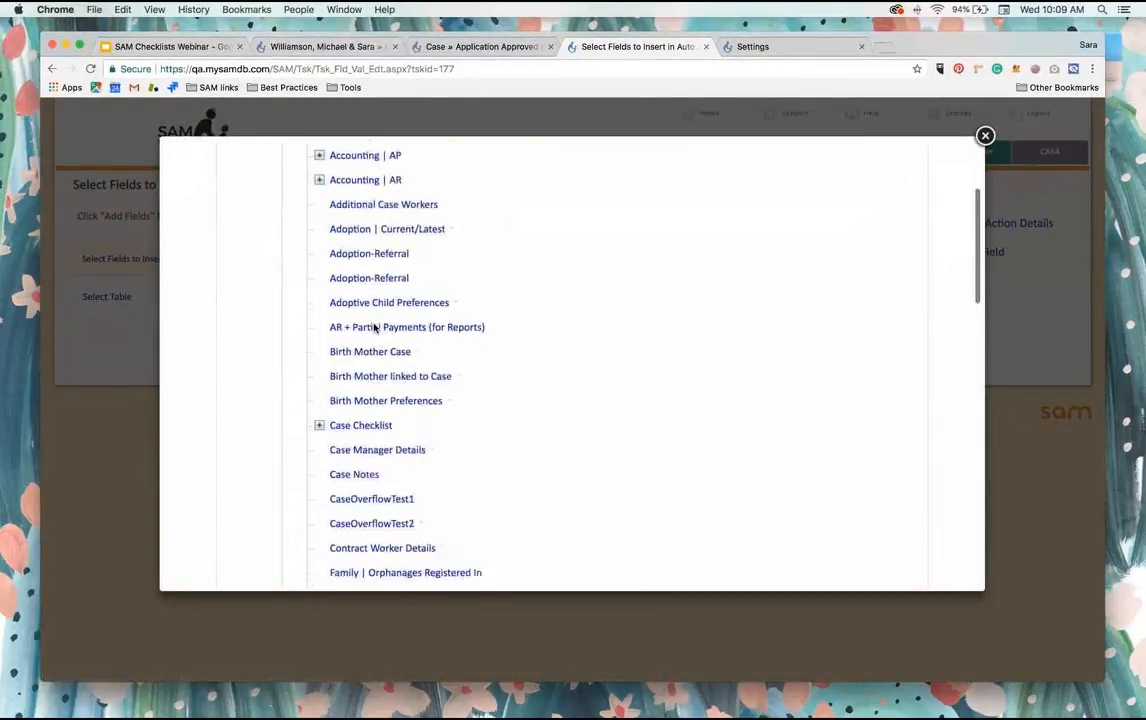
{"action": "scroll", "coordinate": [374, 328], "scroll_direction": "down", "scroll_amount": 3}
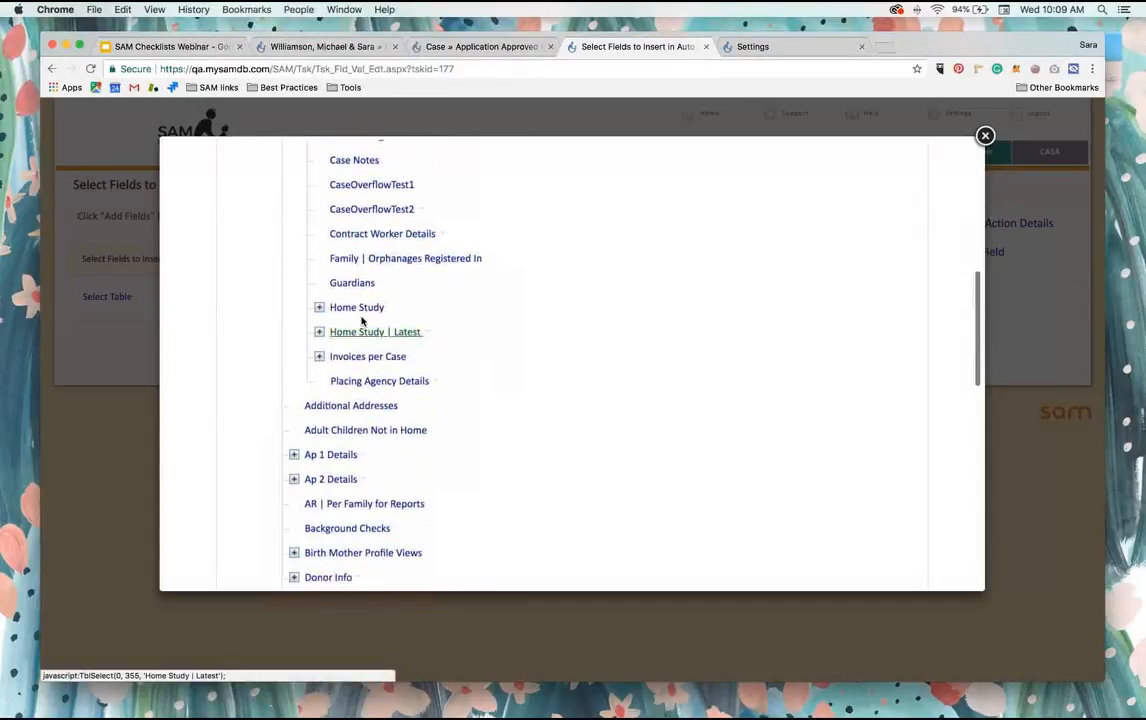
{"action": "left_click", "coordinate": [361, 309]}
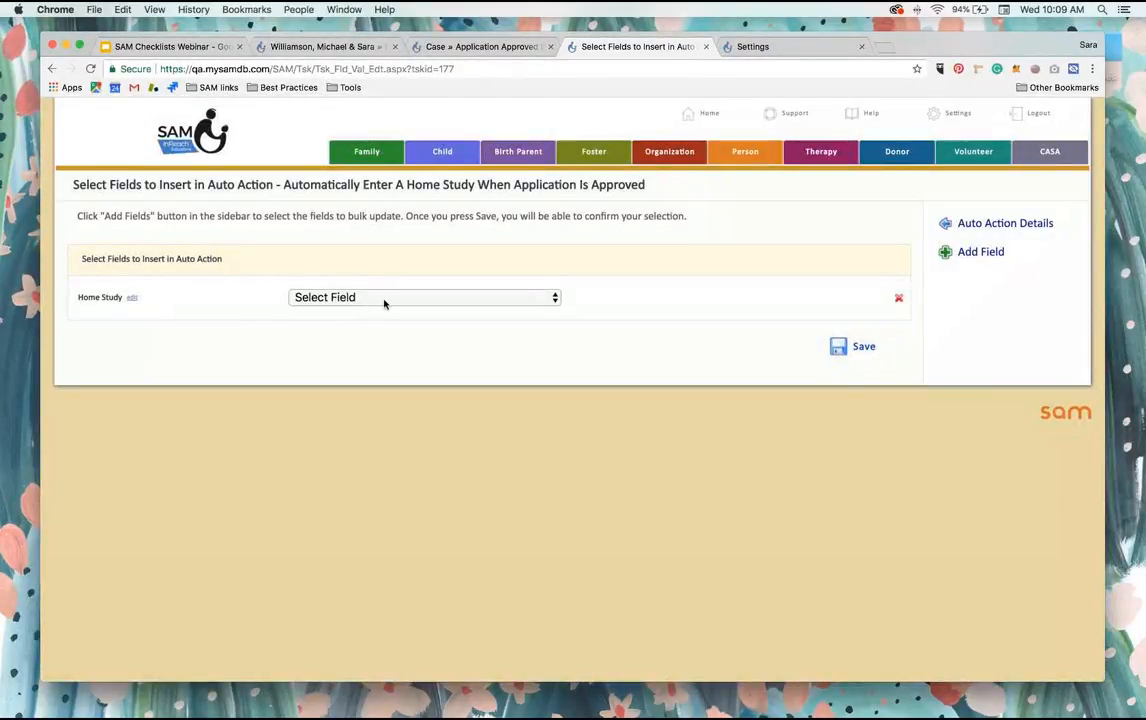
{"action": "left_click", "coordinate": [389, 300]}
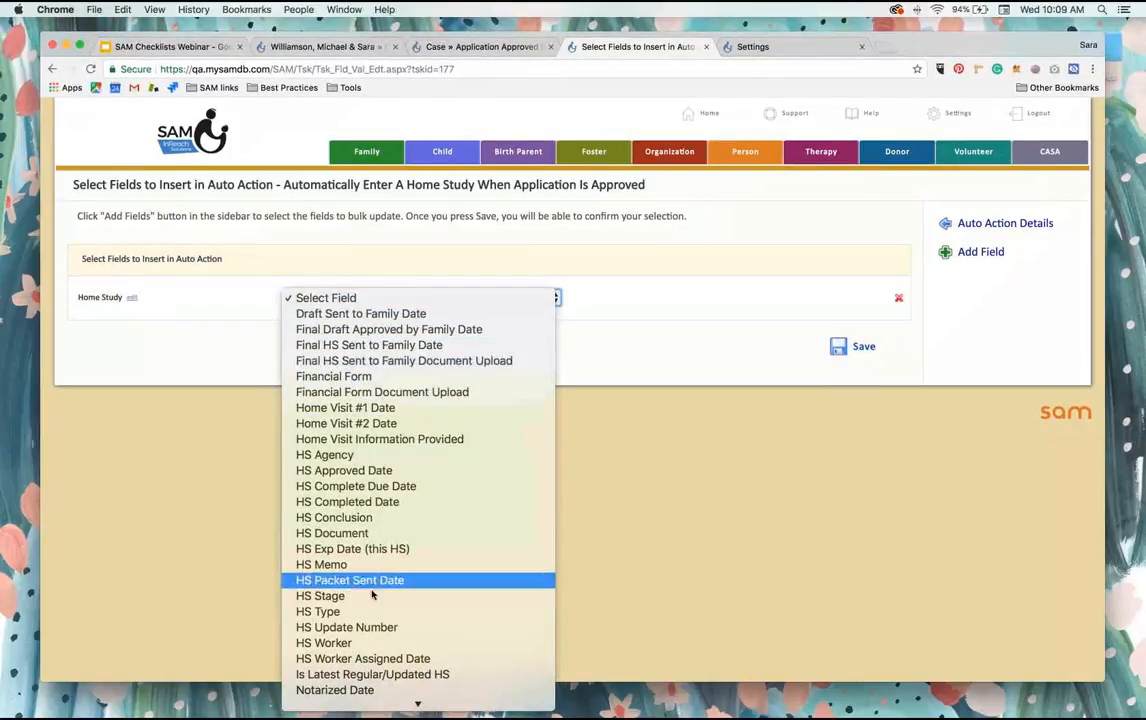
{"action": "left_click", "coordinate": [434, 606]}
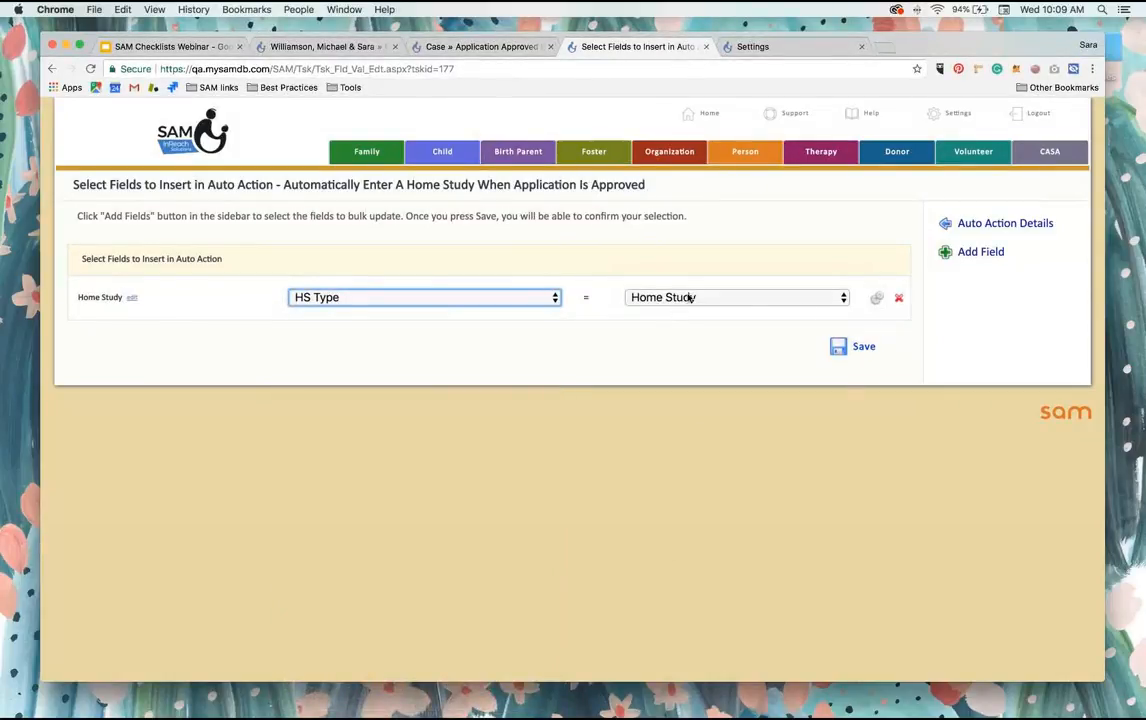
Step: Add a second field to the inserted record, HS Packet Sent Date from the case's Home Study table
{"action": "left_click", "coordinate": [979, 254]}
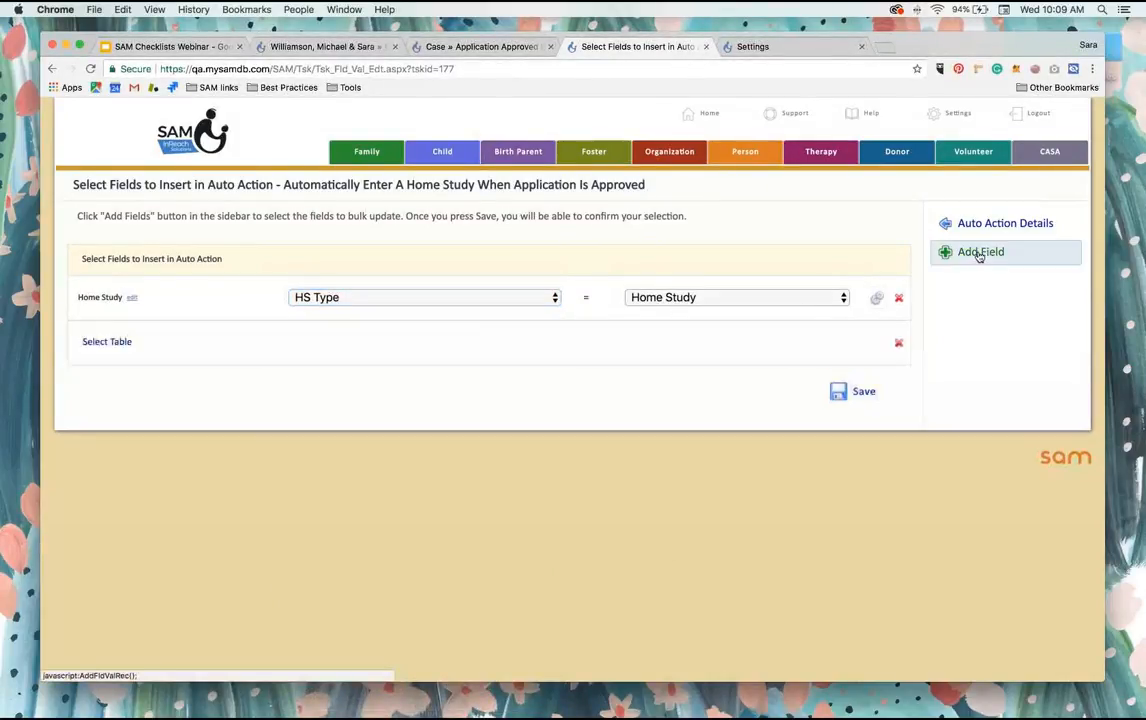
{"action": "left_click", "coordinate": [97, 341]}
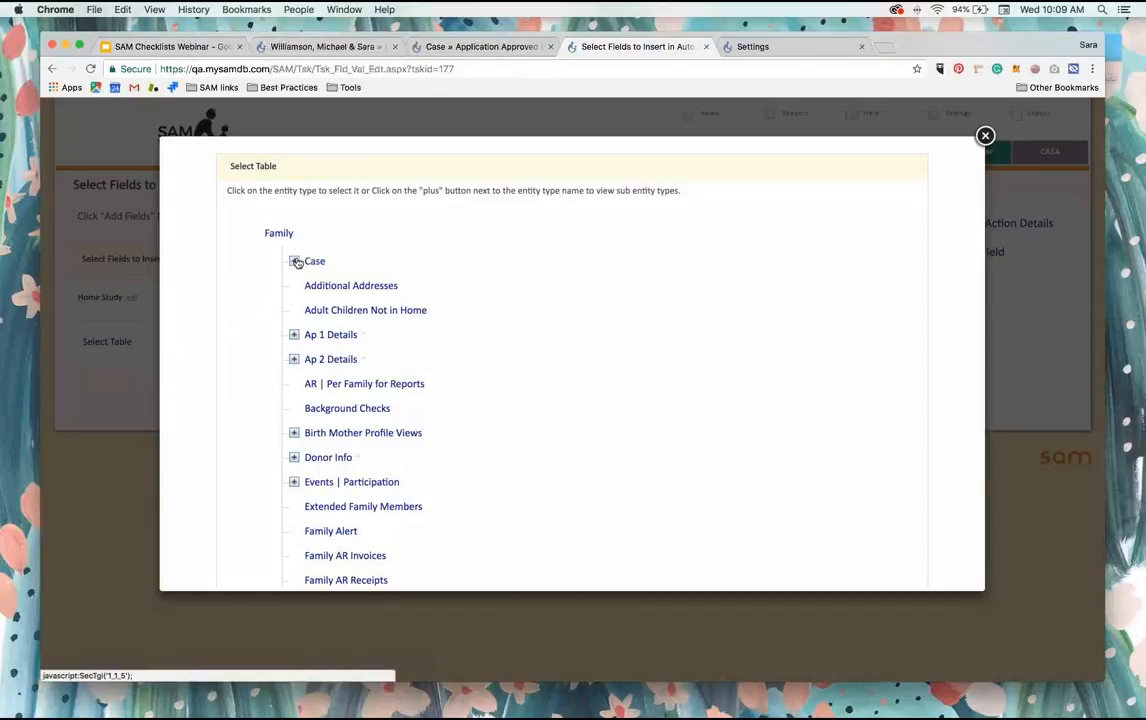
{"action": "left_click", "coordinate": [296, 262]}
{"action": "scroll", "coordinate": [350, 414], "scroll_direction": "down", "scroll_amount": 8}
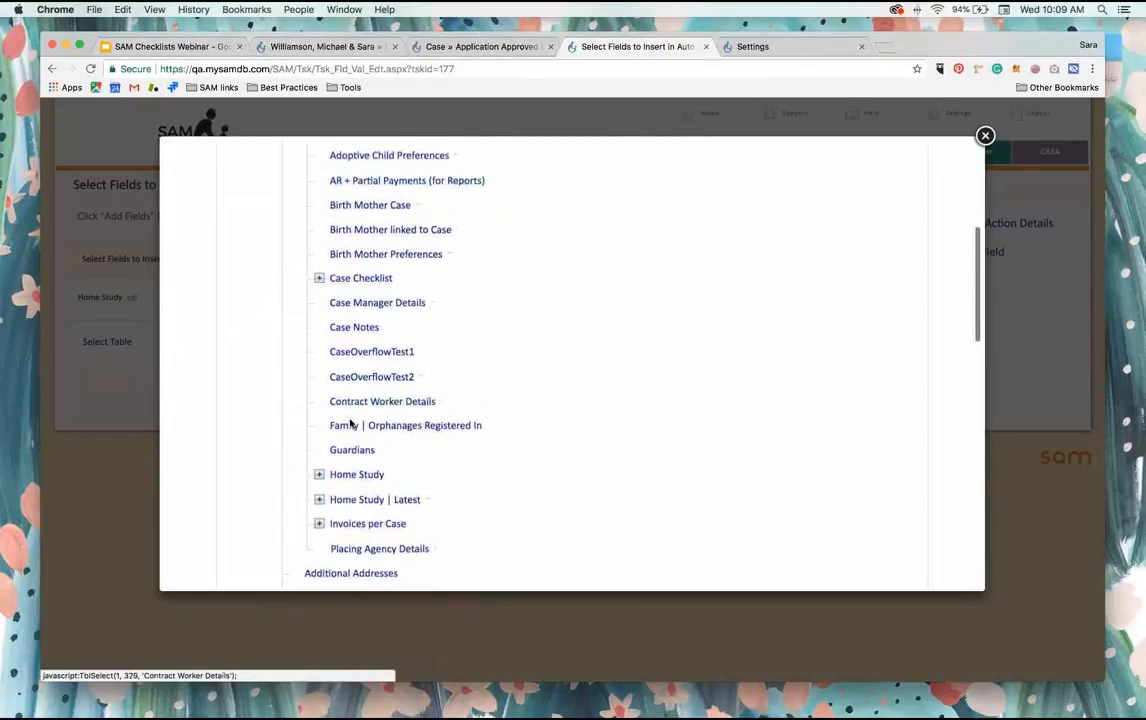
{"action": "left_click", "coordinate": [351, 421]}
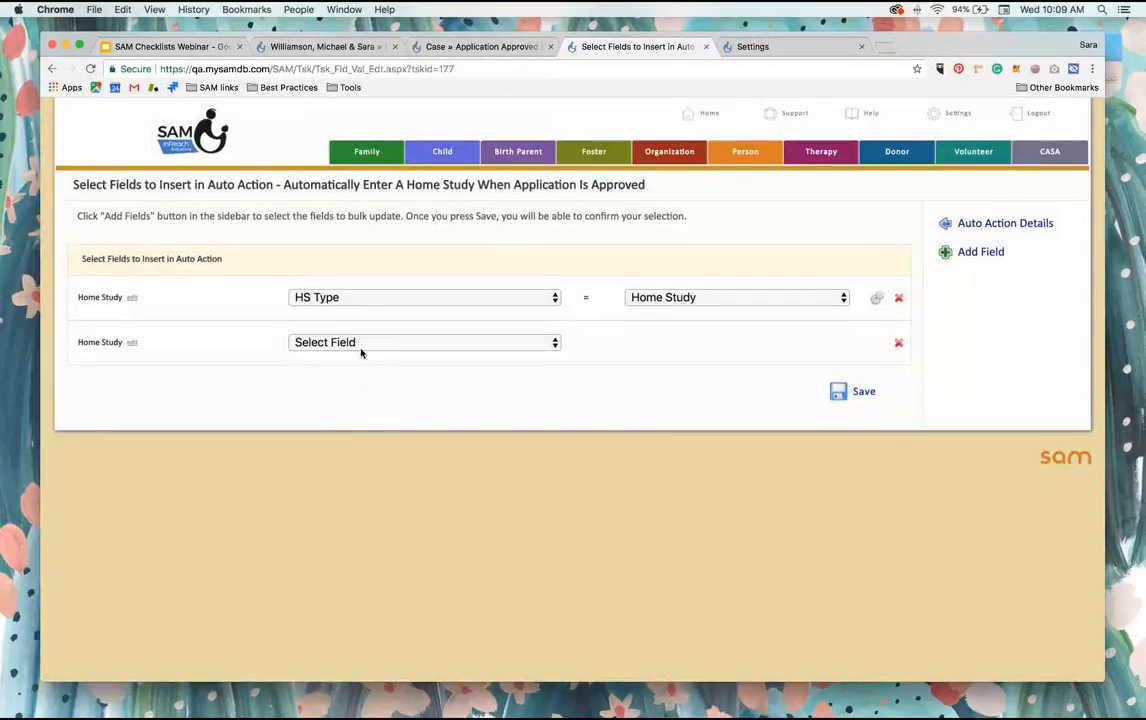
{"action": "left_click", "coordinate": [361, 345]}
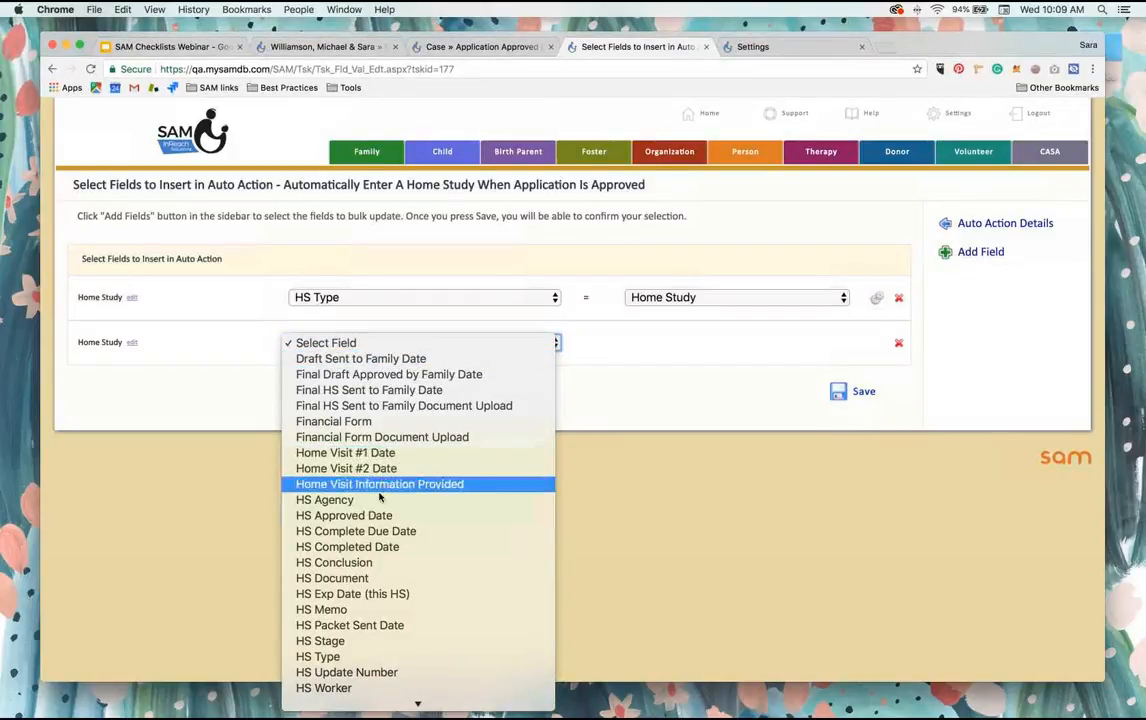
{"action": "scroll", "coordinate": [360, 576], "scroll_direction": "down", "scroll_amount": 3}
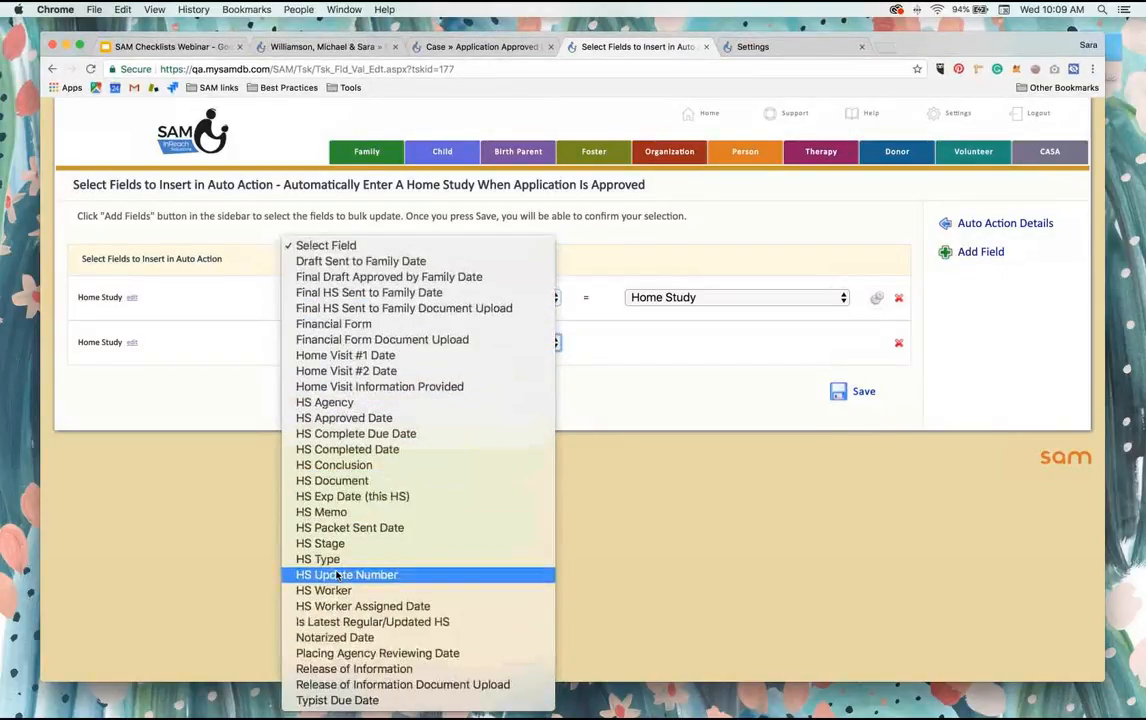
{"action": "left_click", "coordinate": [322, 531]}
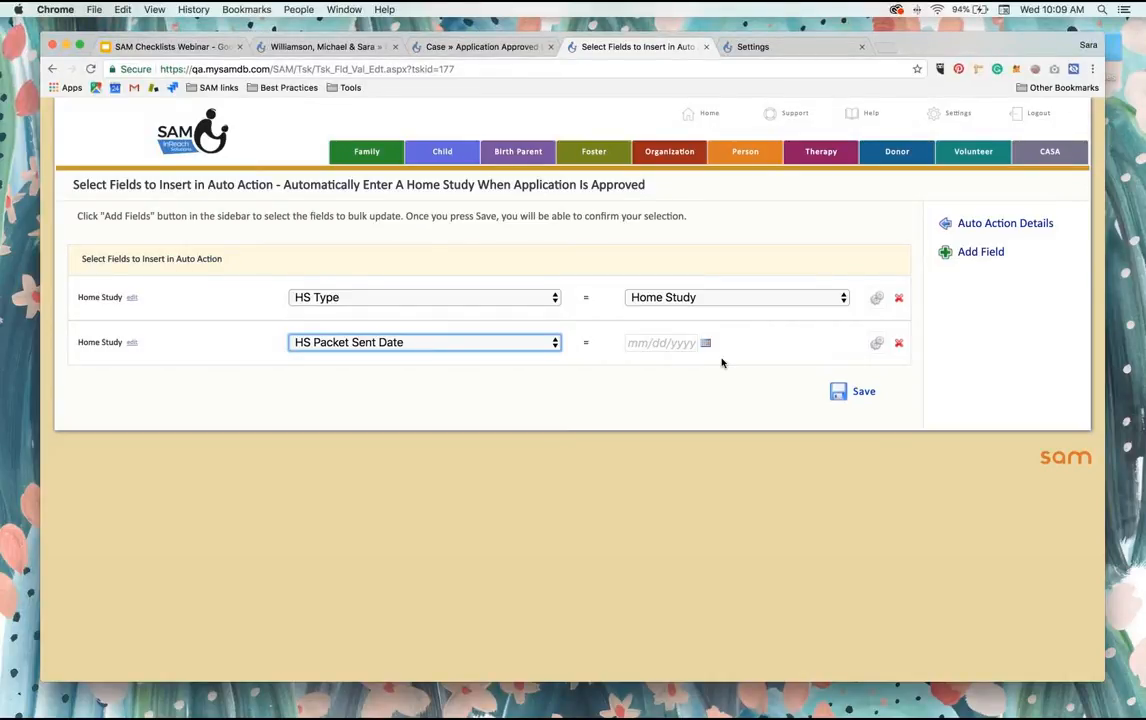
Step: Set the HS Packet Sent Date value dynamically from the current date and save the auto action's inserted fields
{"action": "left_click", "coordinate": [875, 345]}
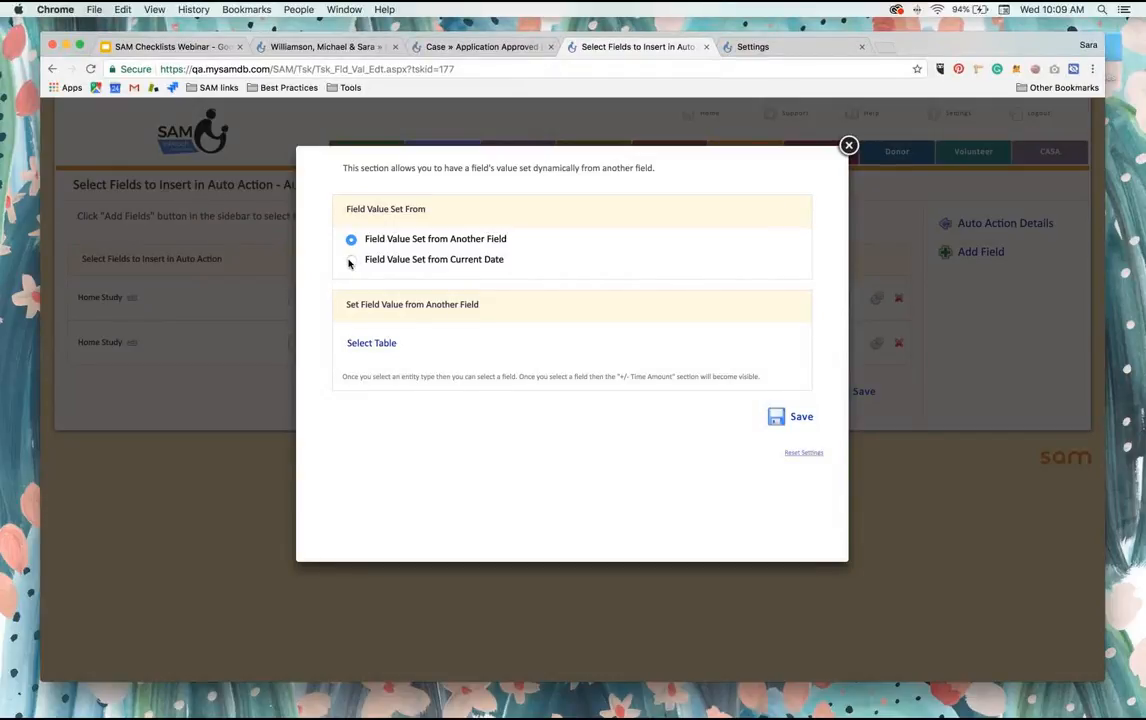
{"action": "left_click", "coordinate": [350, 261]}
{"action": "left_click", "coordinate": [798, 433]}
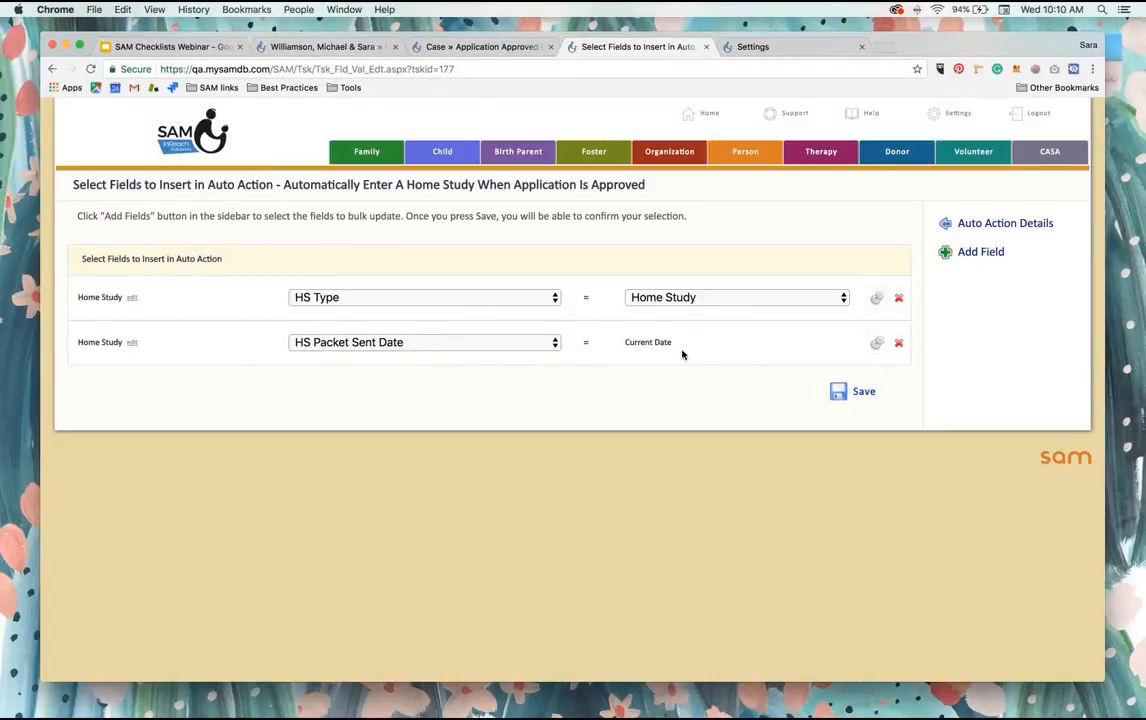
{"action": "left_click", "coordinate": [857, 391]}
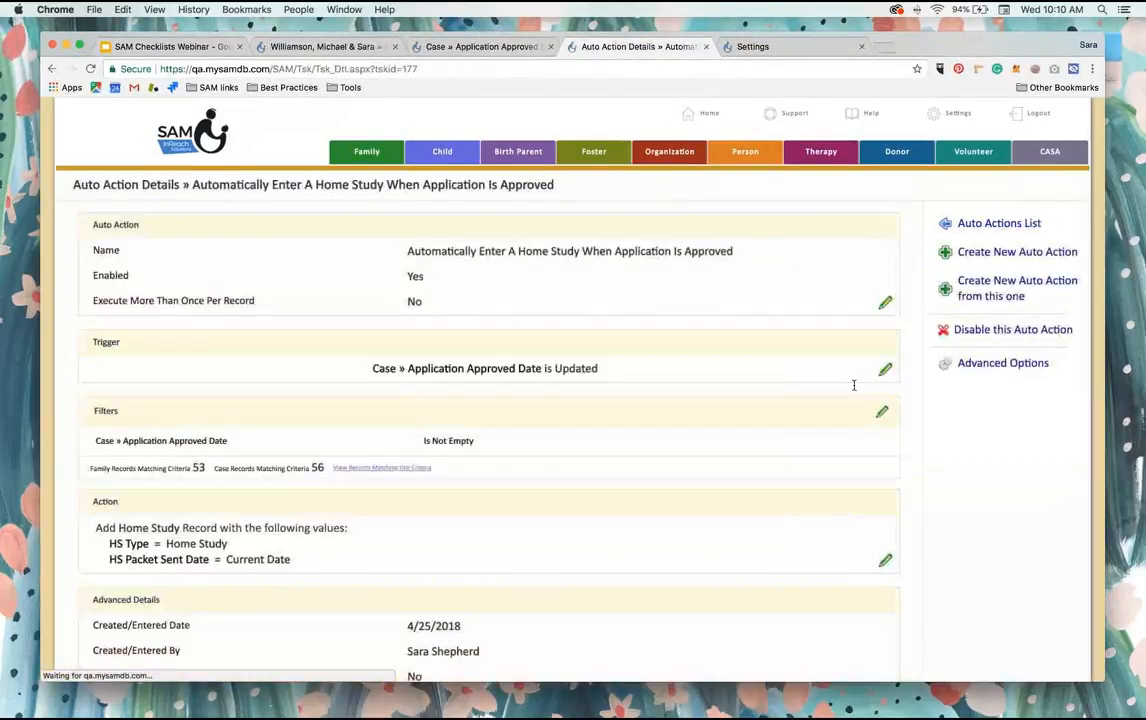
Step: Examine the records matching the filter criteria and check one matching family's cover page milestones, closing both when done
{"action": "scroll", "coordinate": [692, 428], "scroll_direction": "down", "scroll_amount": 2}
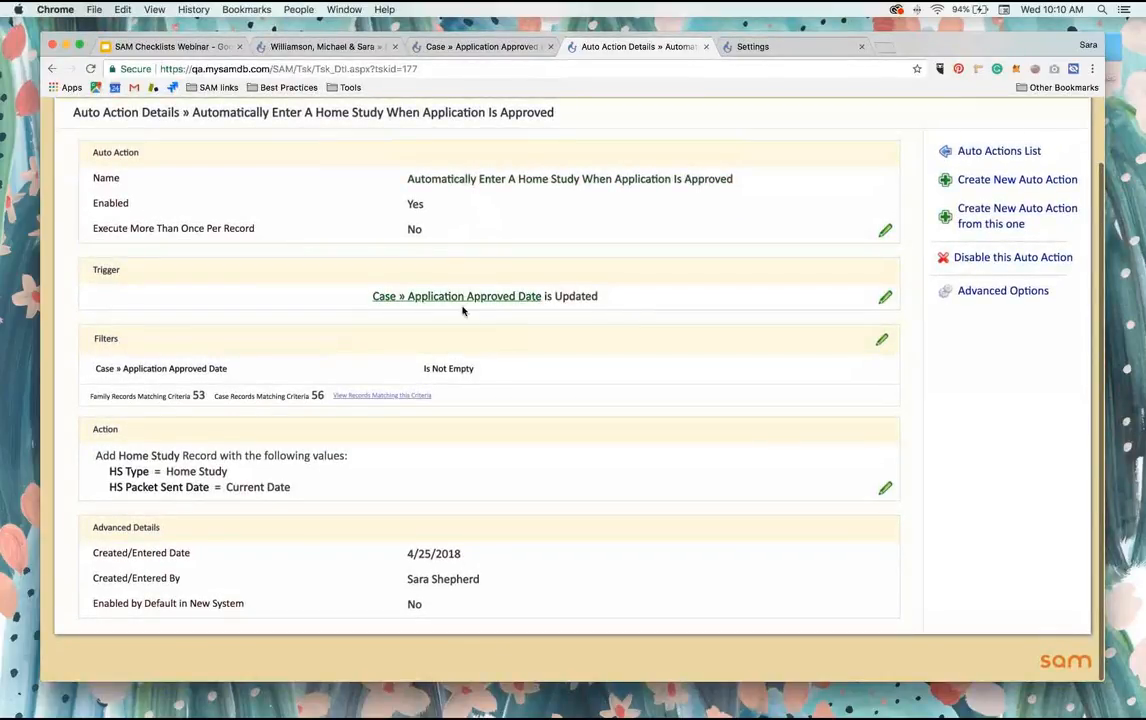
{"action": "left_click", "coordinate": [399, 397]}
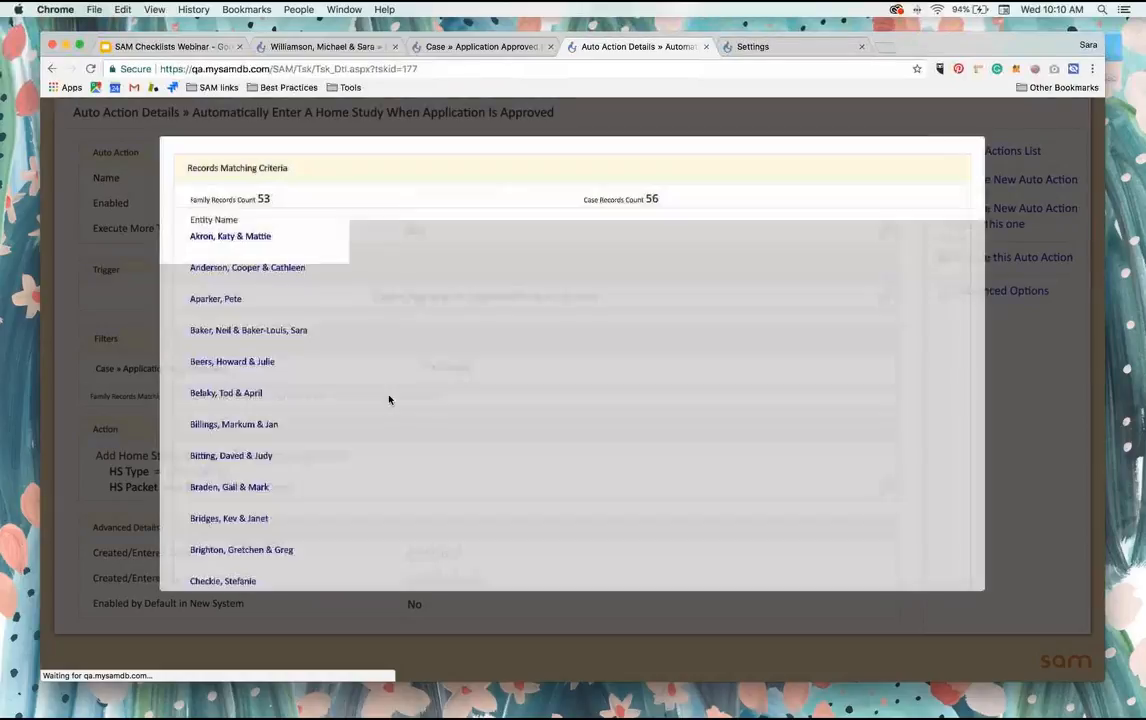
{"action": "scroll", "coordinate": [395, 396], "scroll_direction": "down", "scroll_amount": 1}
{"action": "scroll", "coordinate": [395, 396], "scroll_direction": "down", "scroll_amount": 5}
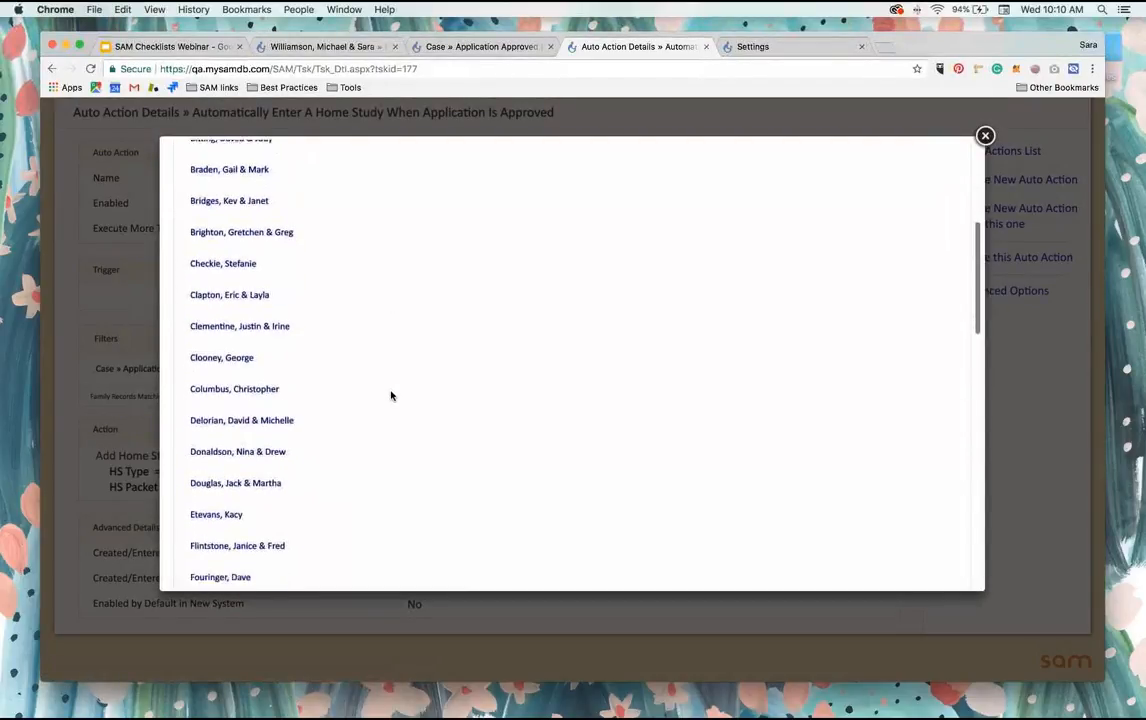
{"action": "left_click", "coordinate": [264, 327]}
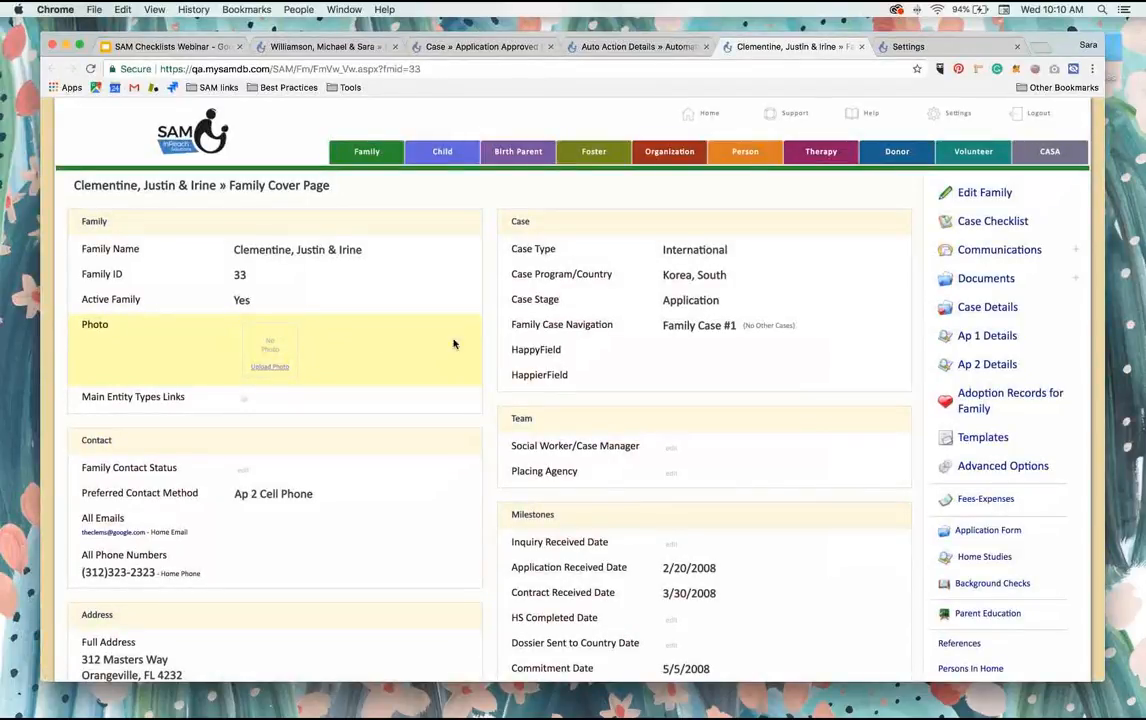
{"action": "scroll", "coordinate": [677, 367], "scroll_direction": "down", "scroll_amount": 1}
{"action": "scroll", "coordinate": [676, 369], "scroll_direction": "down", "scroll_amount": 1}
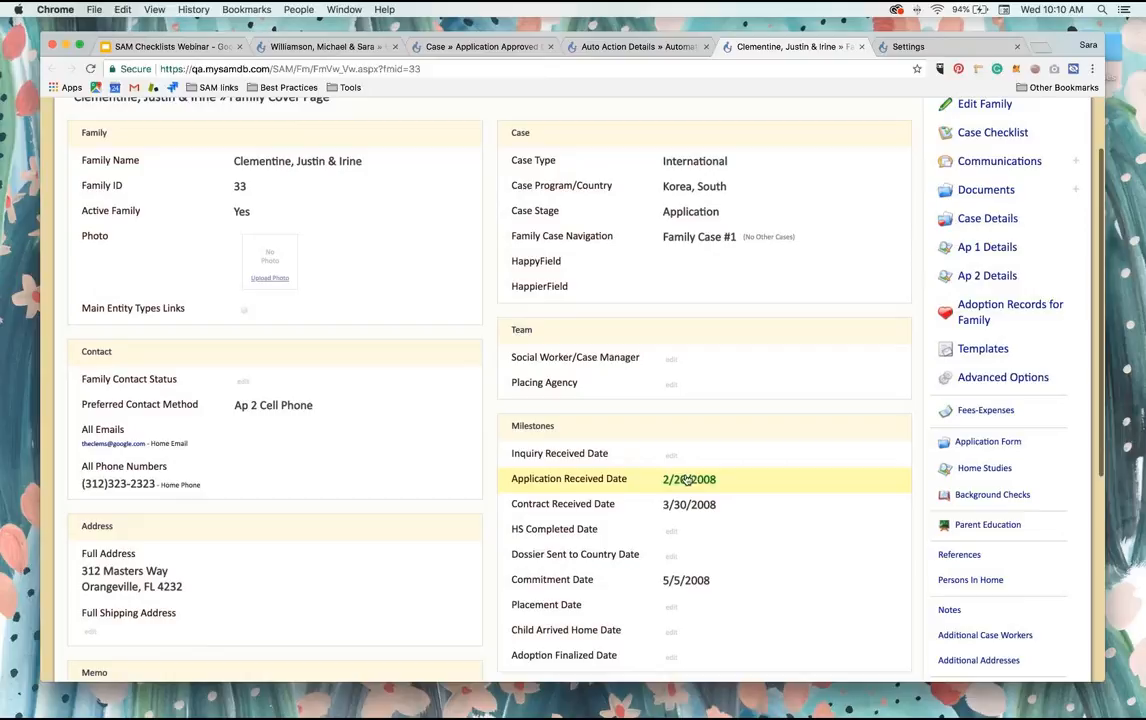
{"action": "scroll", "coordinate": [703, 481], "scroll_direction": "up", "scroll_amount": 2}
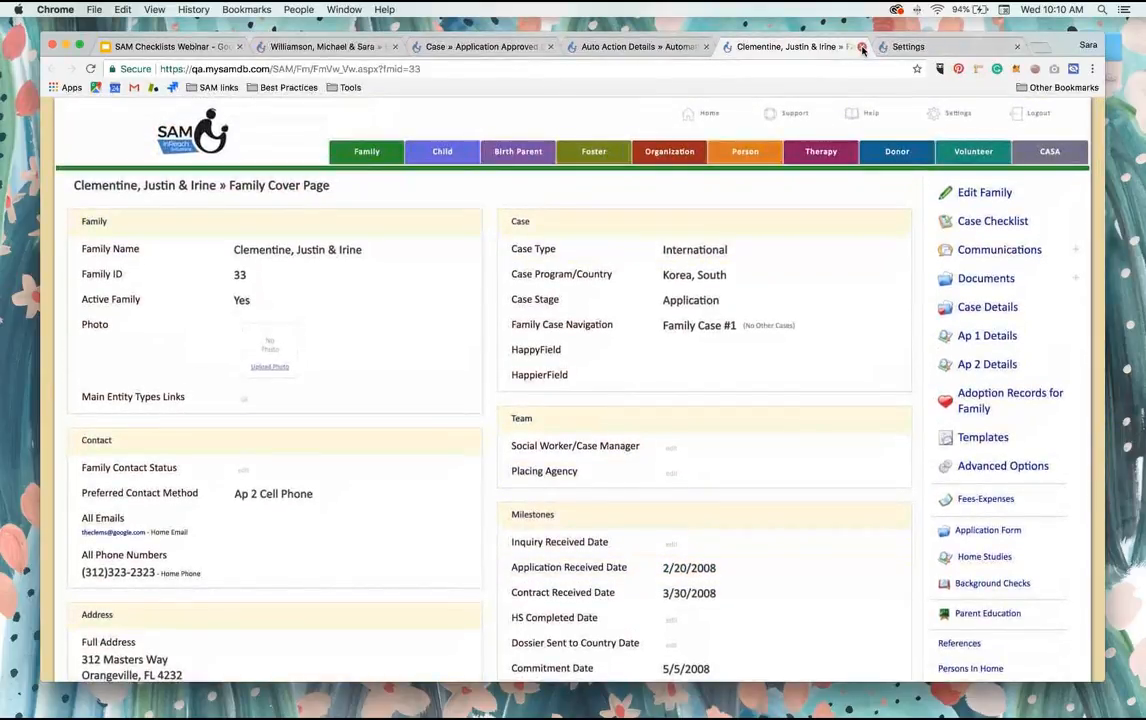
{"action": "key", "text": "super+w"}
{"action": "left_click", "coordinate": [985, 135]}
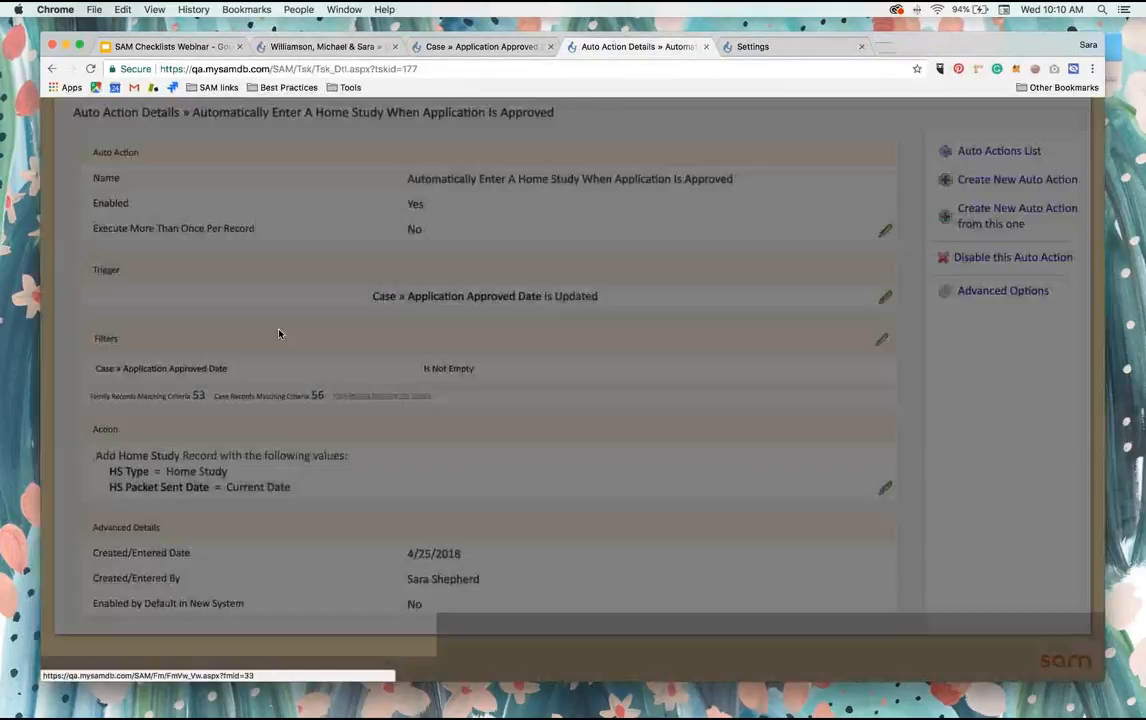
Step: Review the trigger criteria of the Home Study auto action and return to its details without changes
{"action": "scroll", "coordinate": [282, 338], "scroll_direction": "down", "scroll_amount": 1}
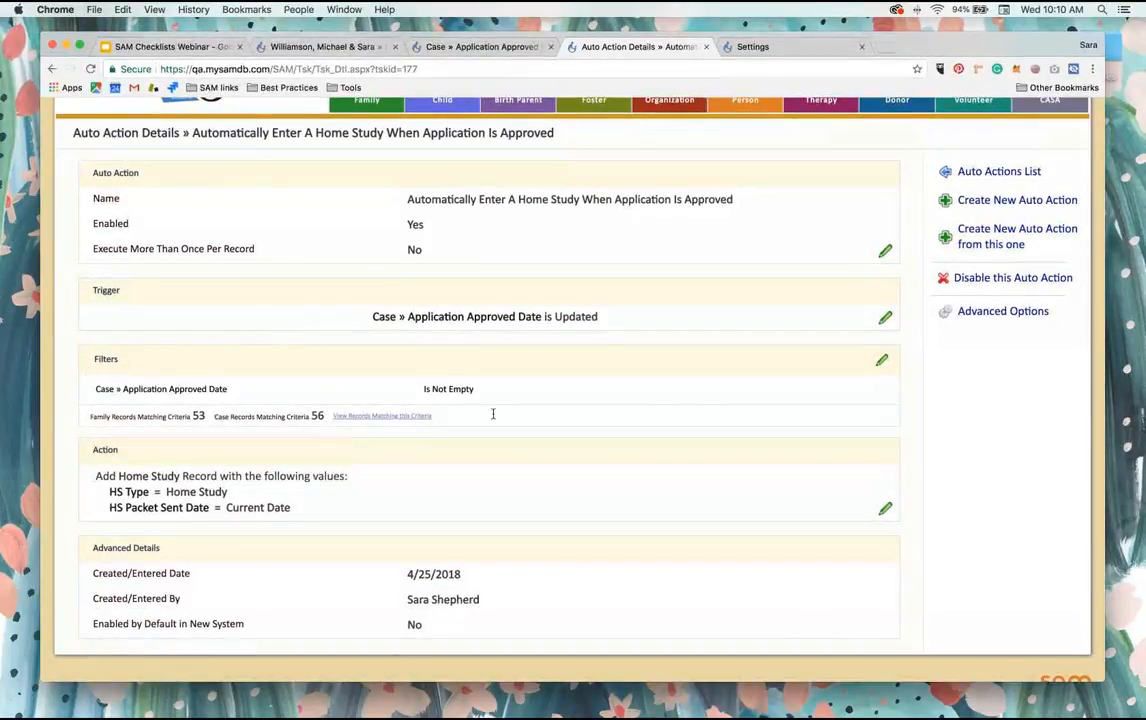
{"action": "left_click", "coordinate": [882, 364]}
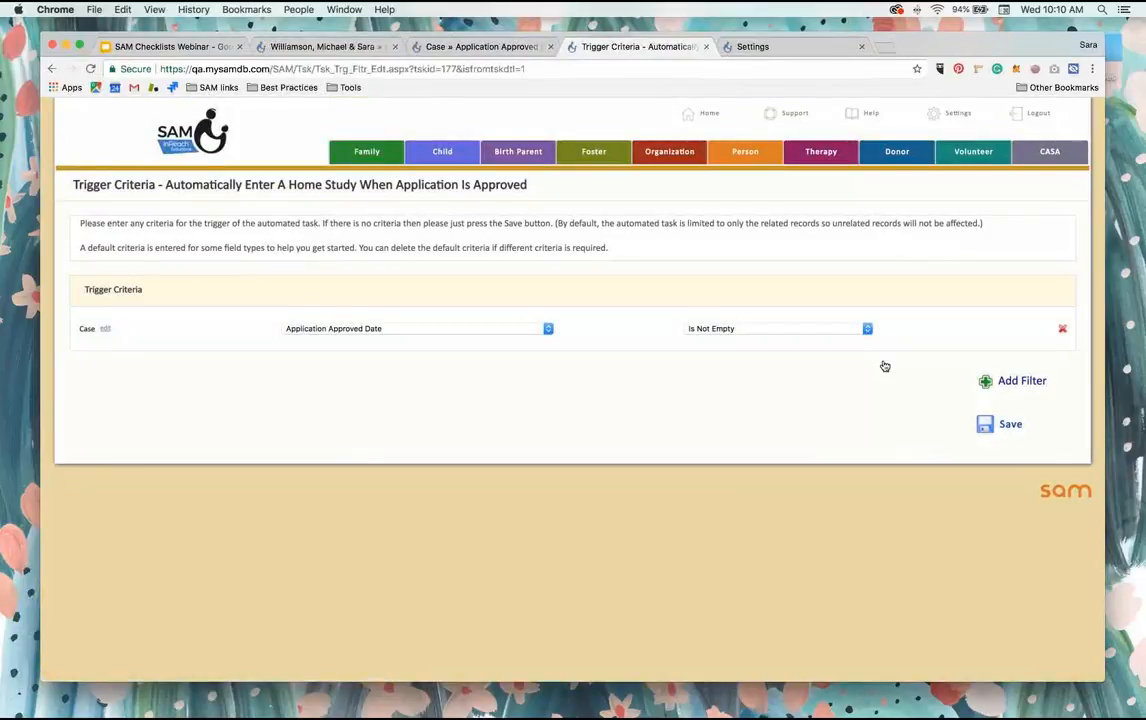
{"action": "left_click", "coordinate": [51, 69]}
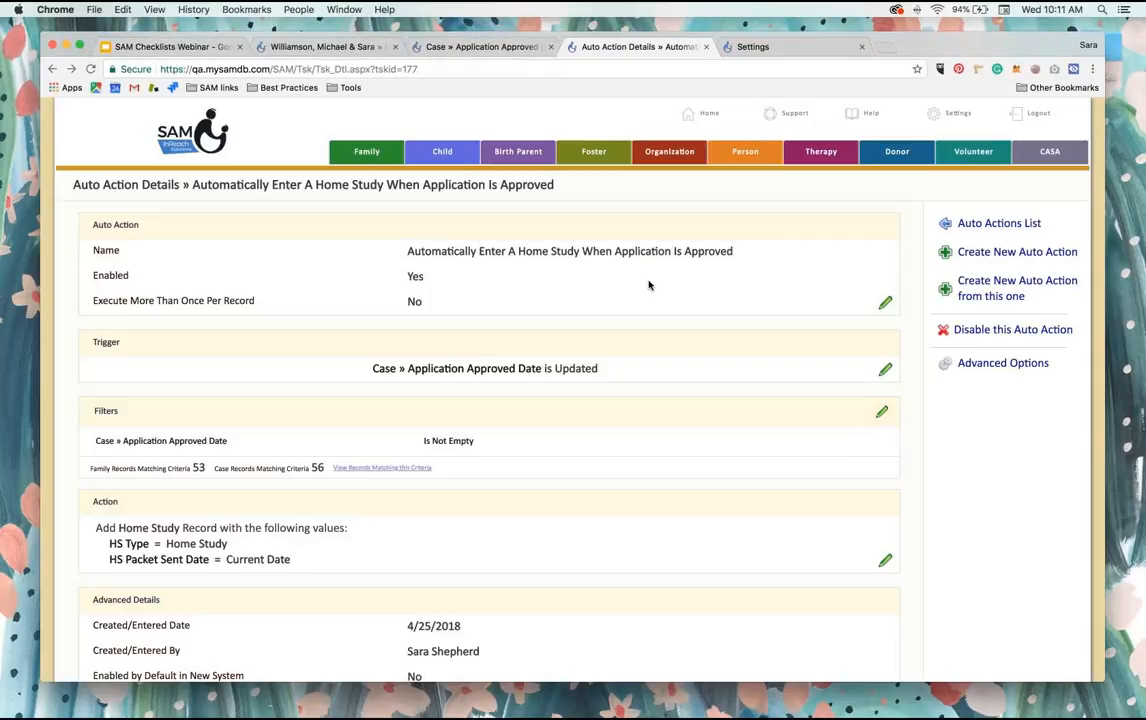
Step: Create a new auto action from this one, named "Send Email To Family to let them know they are starting the home study, invite to checklist"
{"action": "left_click", "coordinate": [1004, 293]}
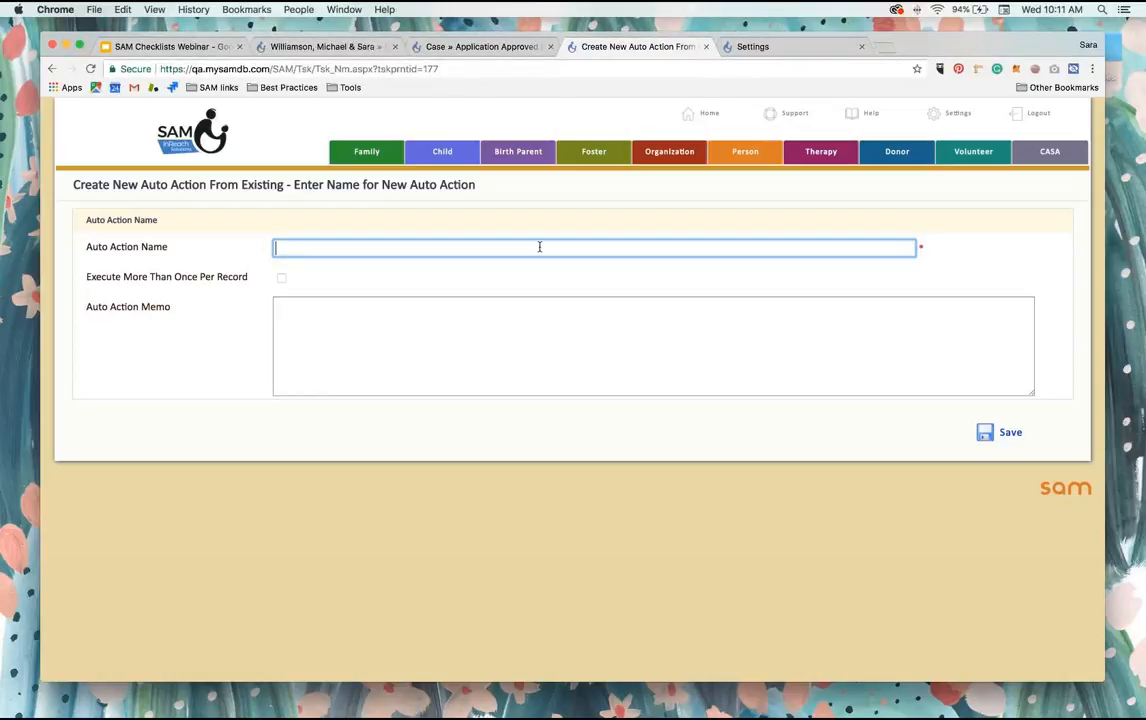
{"action": "type", "text": "Send Email To Family"}
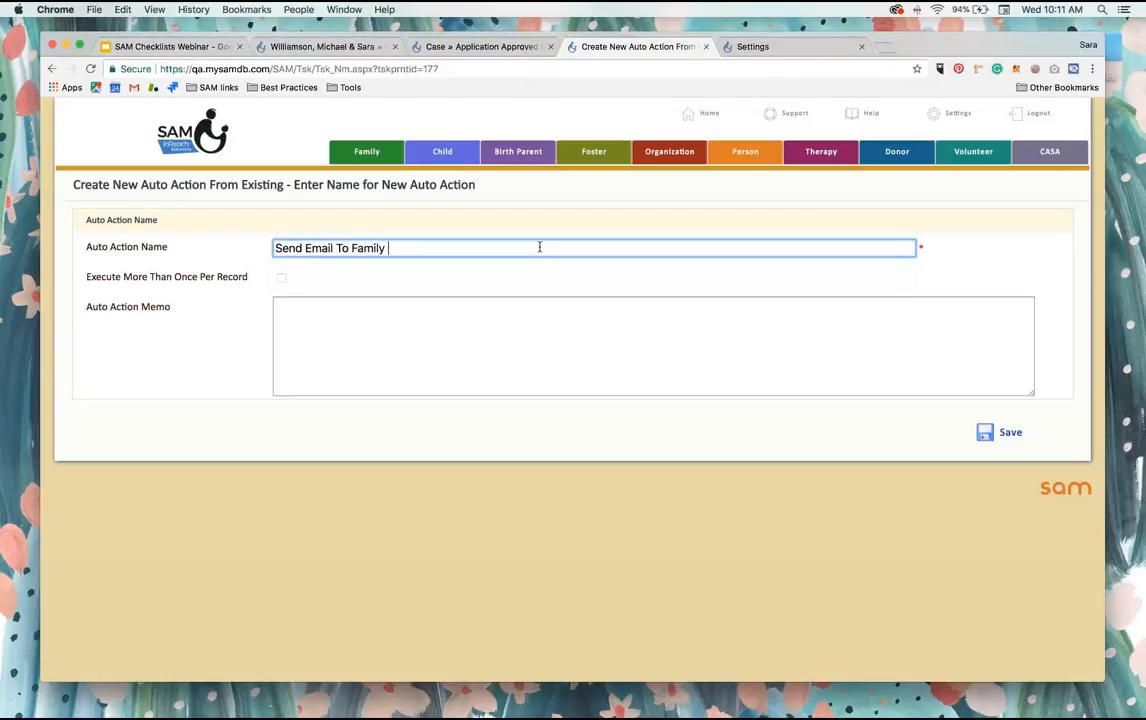
{"action": "type", "text": " | Invite"}
{"action": "triple_click", "coordinate": [539, 247]}
{"action": "left_click", "coordinate": [539, 247]}
{"action": "type", "text": "to let them know they are starting the h"}
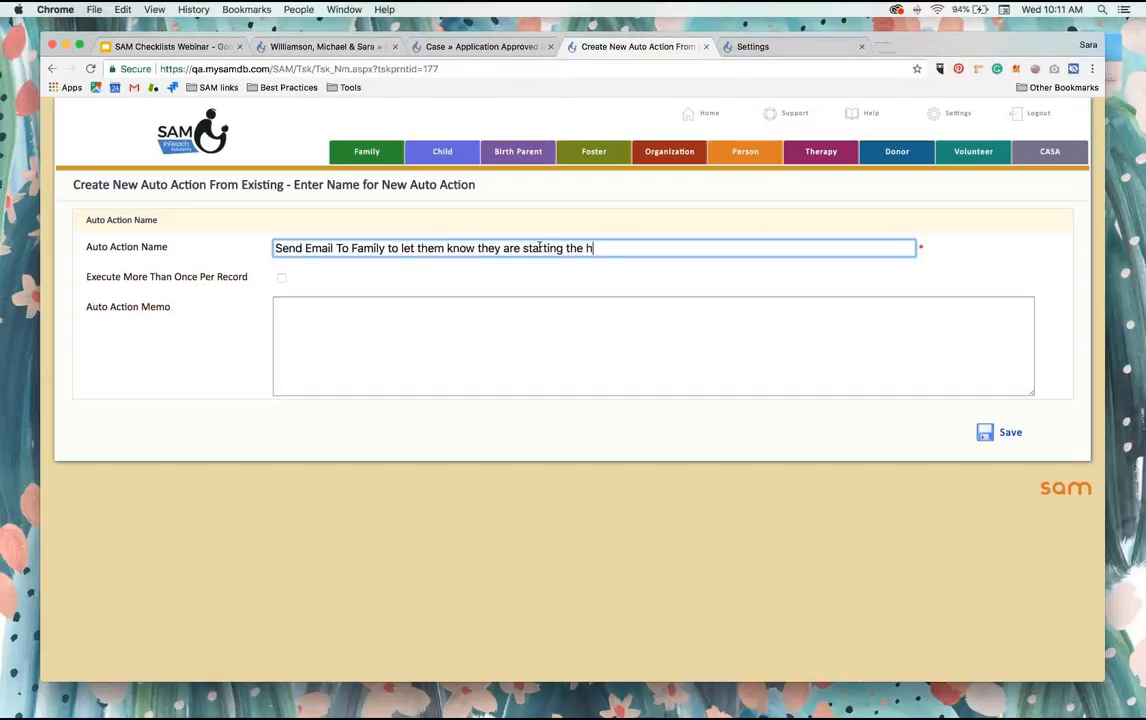
{"action": "type", "text": "ome stody, inite to "}
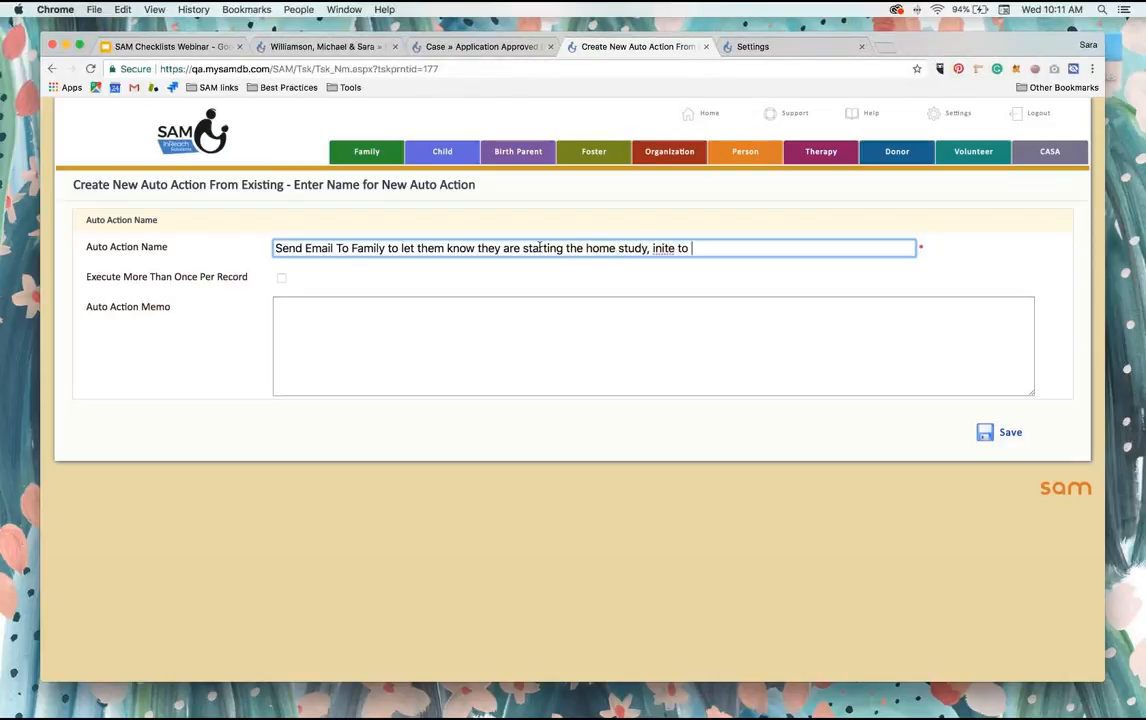
{"action": "key", "text": "BackSpace"}
{"action": "key", "text": "BackSpace"}
{"action": "key", "text": "BackSpace"}
{"action": "key", "text": "BackSpace"}
{"action": "key", "text": "BackSpace"}
{"action": "key", "text": "BackSpace"}
{"action": "key", "text": "BackSpace"}
{"action": "type", "text": "vite to checklist"}
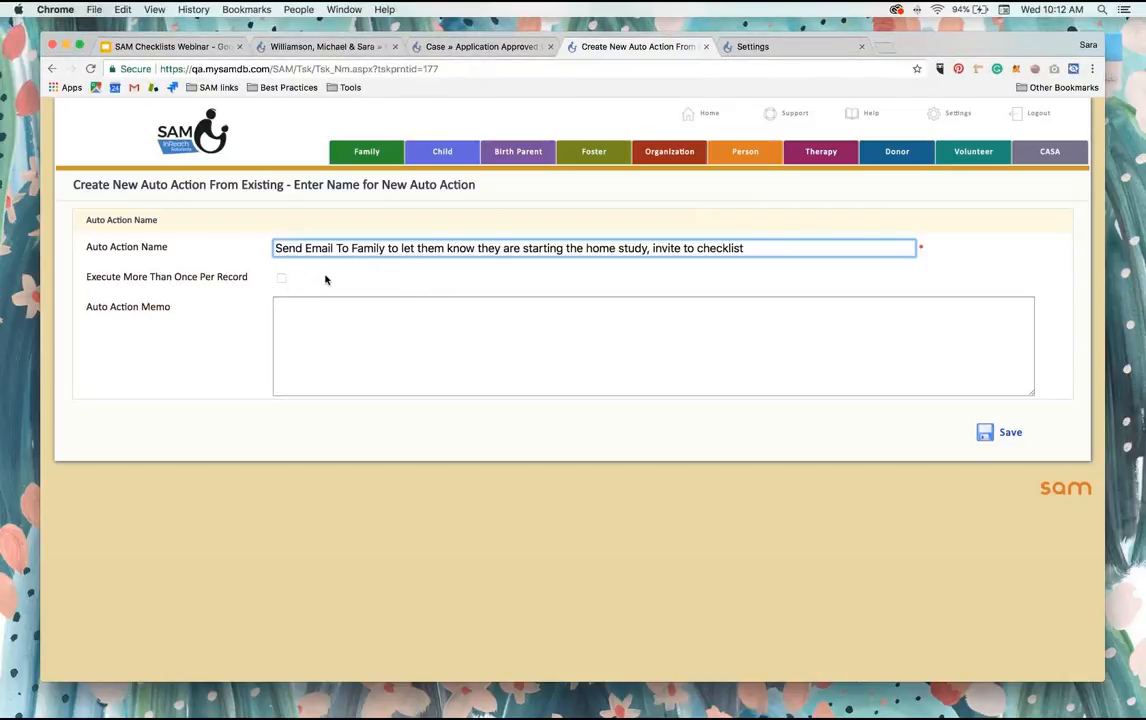
{"action": "left_click", "coordinate": [988, 434]}
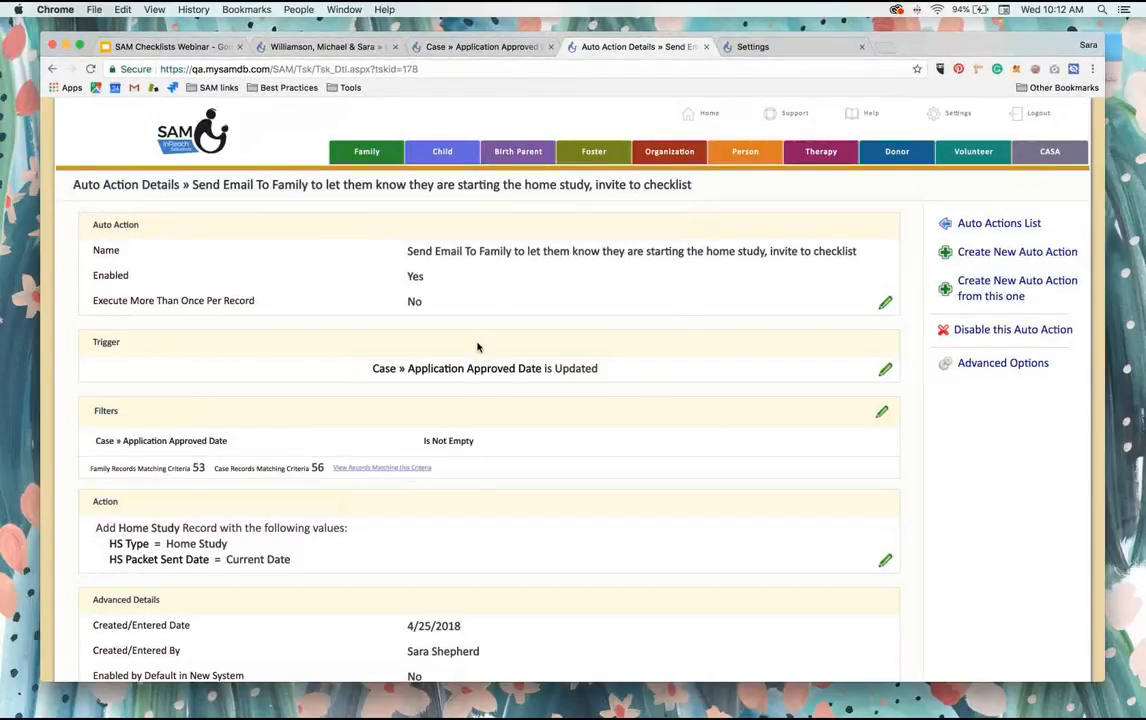
Step: Change the new auto action's action to Send Email using the template Family | Home Study Checklist Invite | HS Only
{"action": "scroll", "coordinate": [477, 347], "scroll_direction": "down", "scroll_amount": 2}
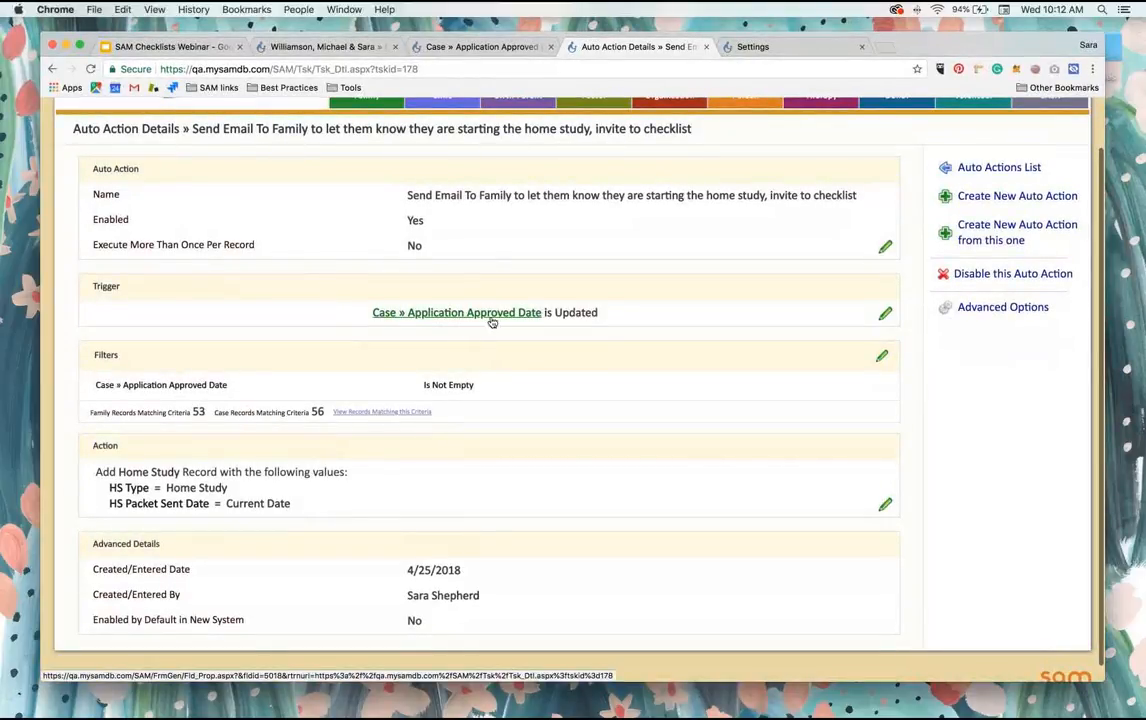
{"action": "scroll", "coordinate": [596, 322], "scroll_direction": "down", "scroll_amount": 1}
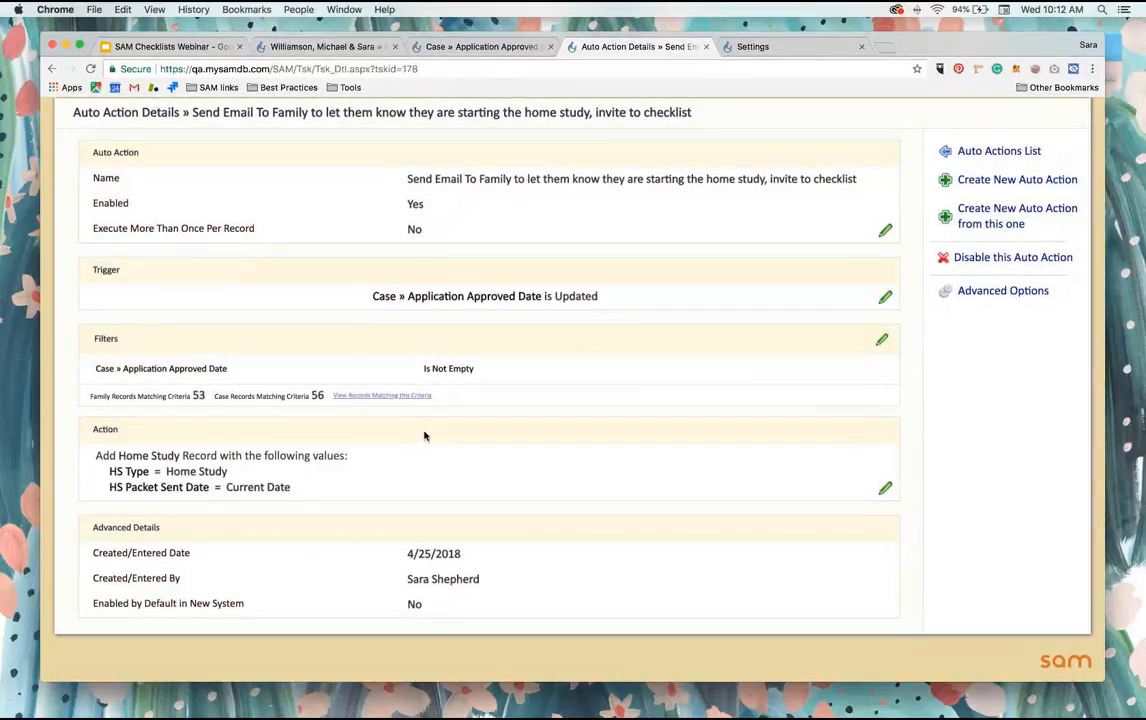
{"action": "left_click", "coordinate": [885, 490]}
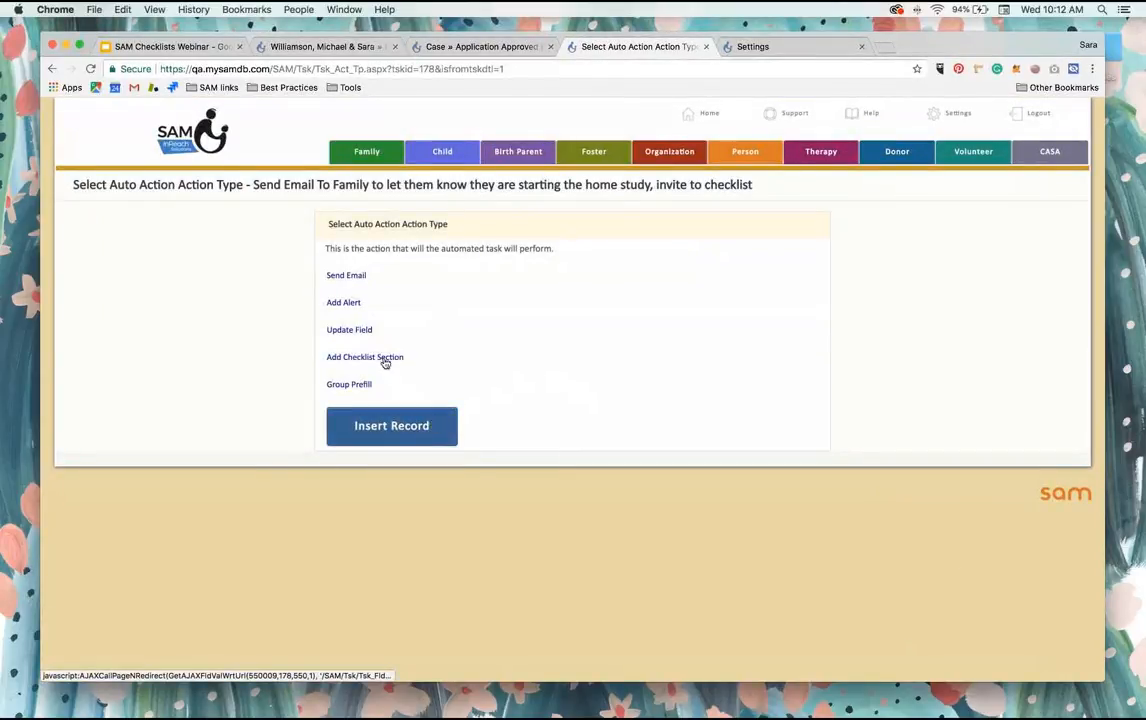
{"action": "left_click", "coordinate": [345, 277]}
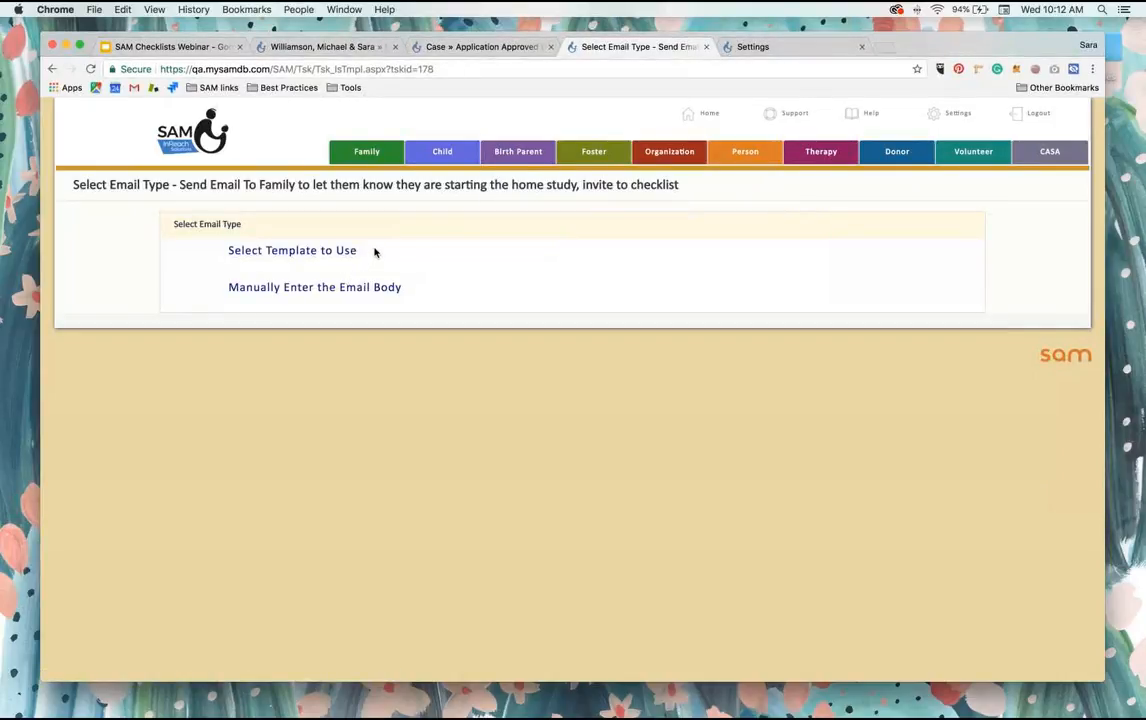
{"action": "left_click", "coordinate": [302, 250]}
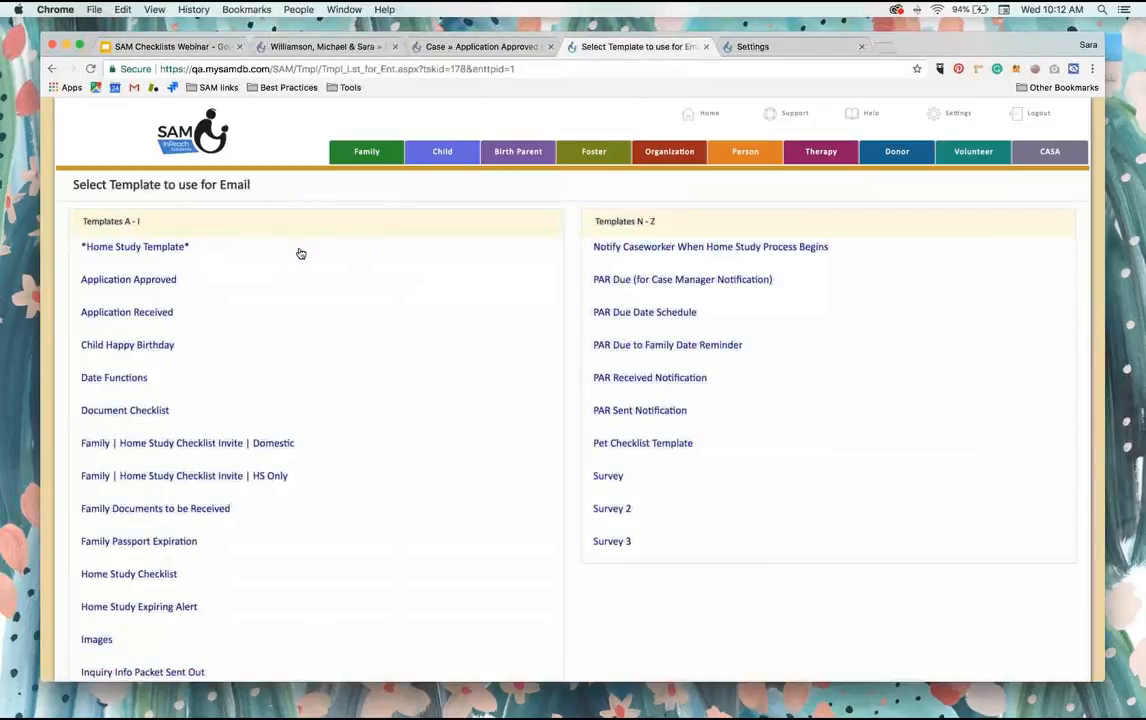
{"action": "scroll", "coordinate": [300, 254], "scroll_direction": "down", "scroll_amount": 3}
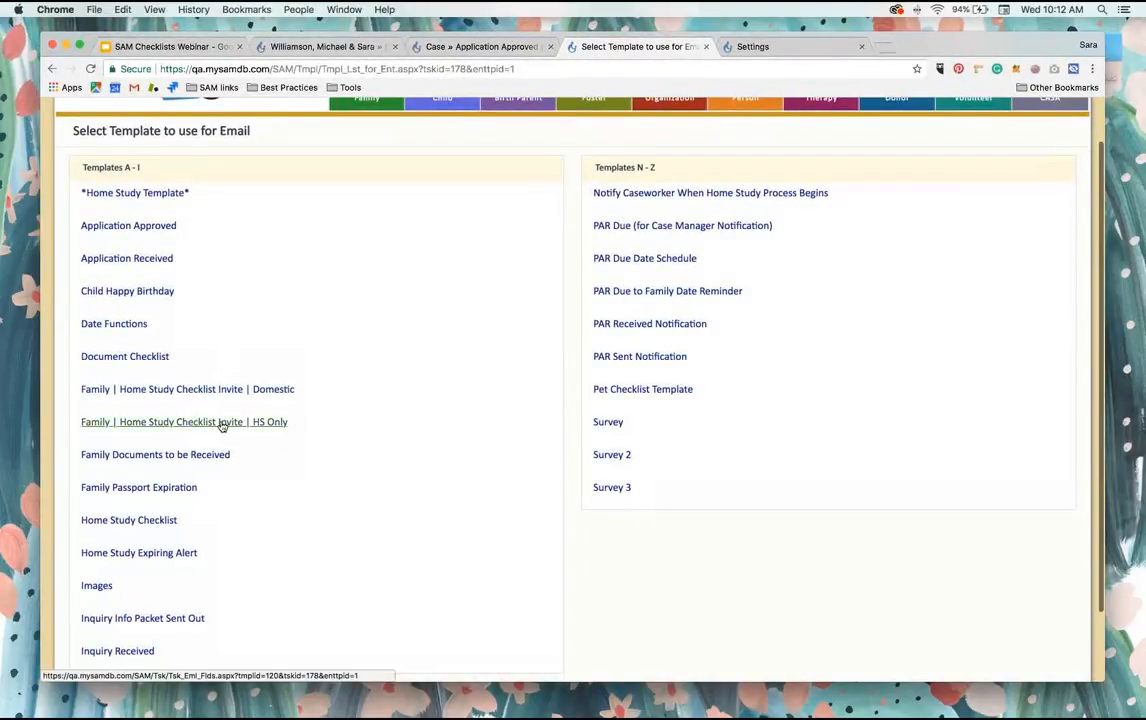
{"action": "left_click", "coordinate": [254, 426]}
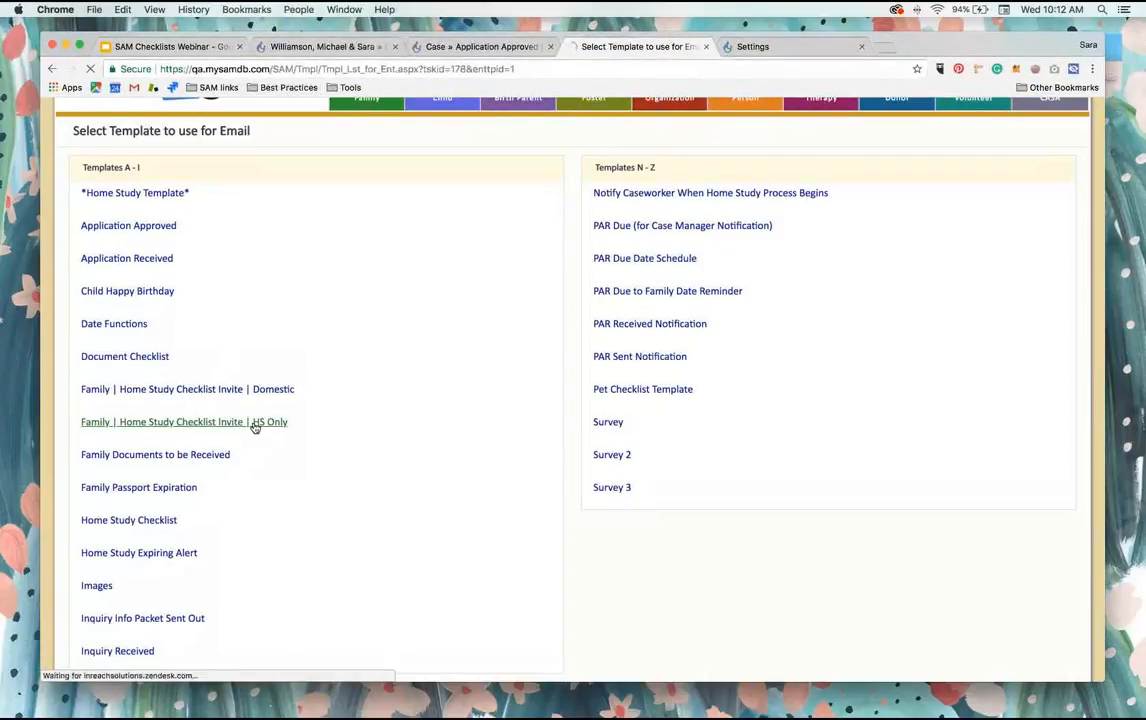
Step: Select Family Ap 1 Email, Ap 2 Email and Home Email as the email's recipients and save the selection
{"action": "scroll", "coordinate": [370, 415], "scroll_direction": "down", "scroll_amount": 1}
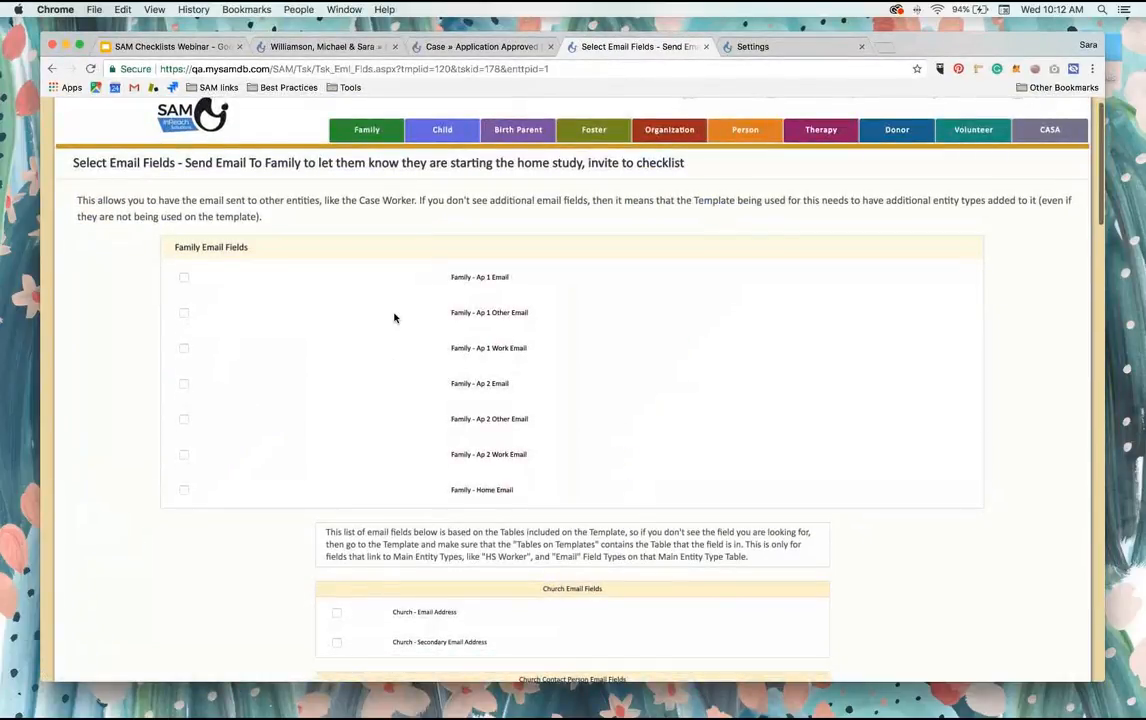
{"action": "scroll", "coordinate": [394, 318], "scroll_direction": "down", "scroll_amount": 2}
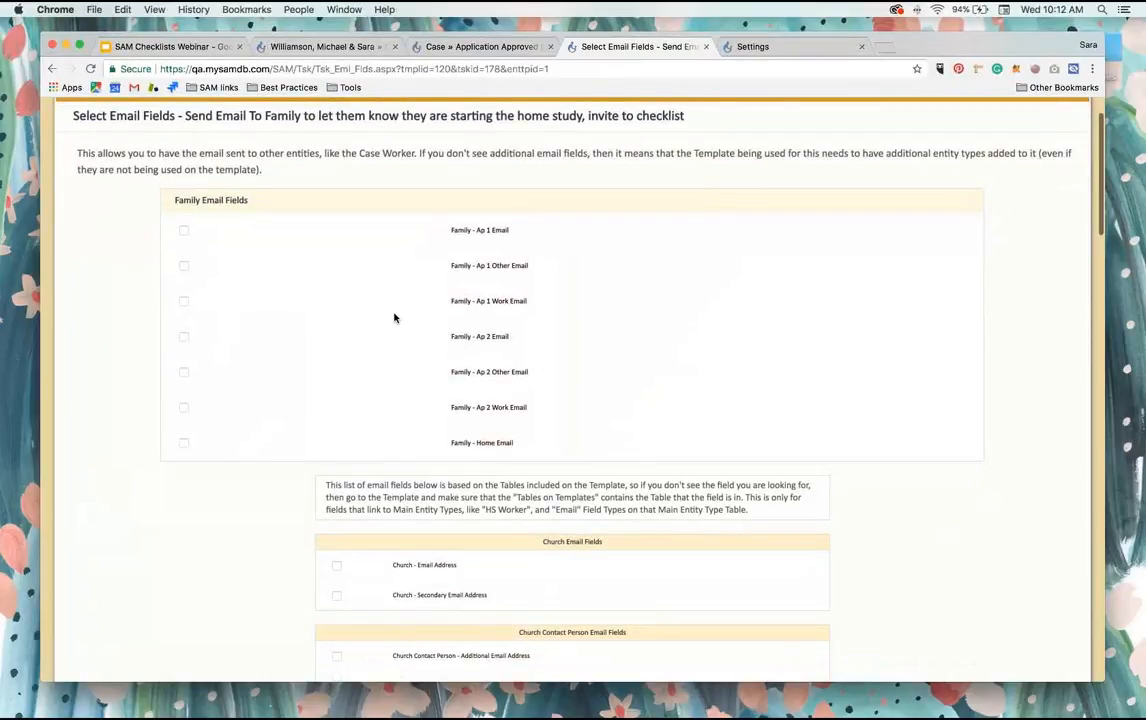
{"action": "left_click", "coordinate": [184, 231]}
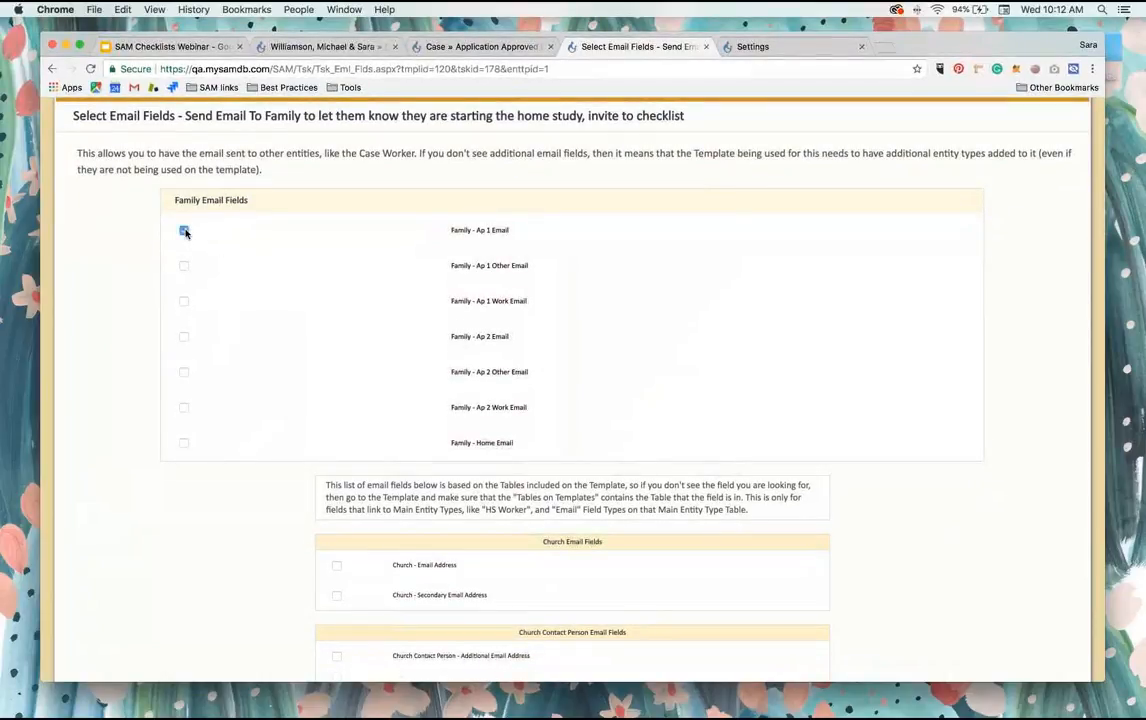
{"action": "left_click", "coordinate": [183, 337]}
{"action": "left_click", "coordinate": [184, 444]}
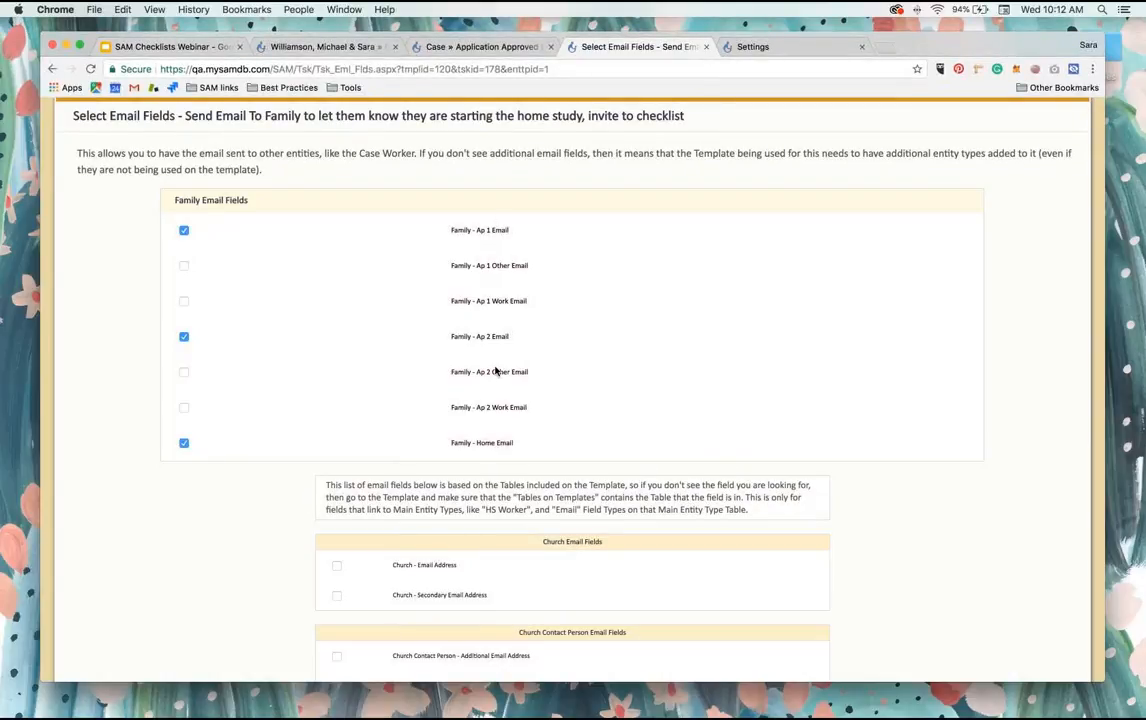
{"action": "scroll", "coordinate": [495, 371], "scroll_direction": "down", "scroll_amount": 20}
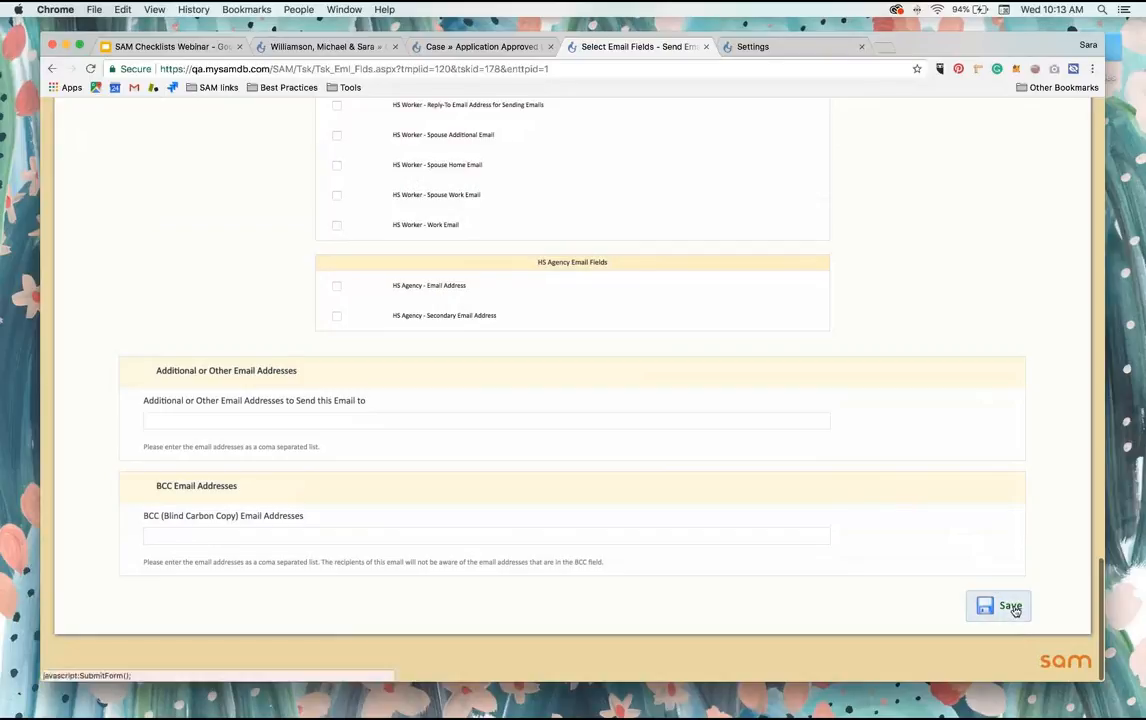
{"action": "left_click", "coordinate": [1015, 609]}
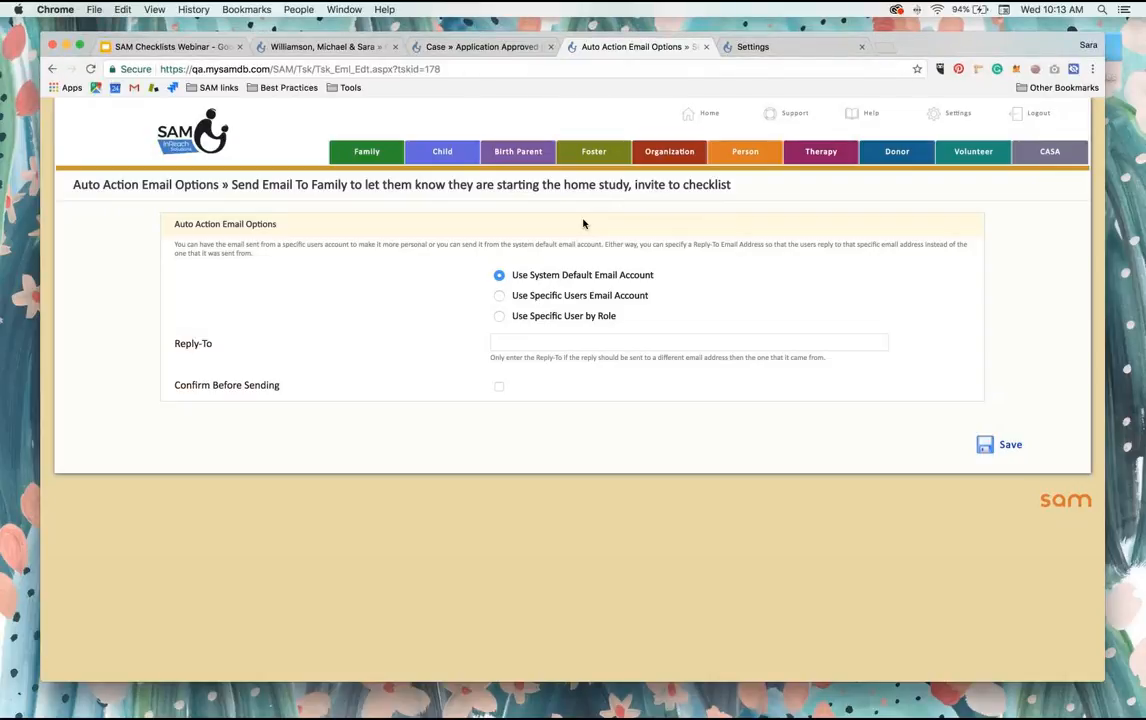
Step: Set the email to send from the Social Worker/Case Manager role with confirmation before sending, save, and review the auto action details
{"action": "left_click", "coordinate": [499, 316]}
{"action": "left_click", "coordinate": [509, 342]}
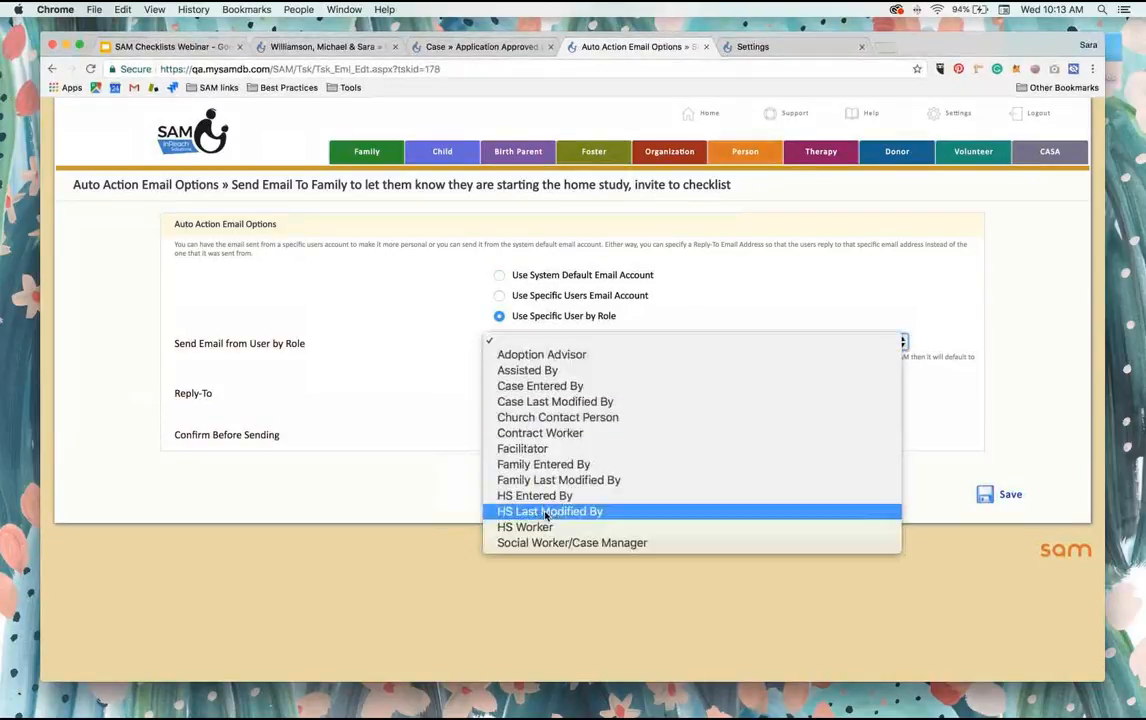
{"action": "left_click", "coordinate": [552, 543]}
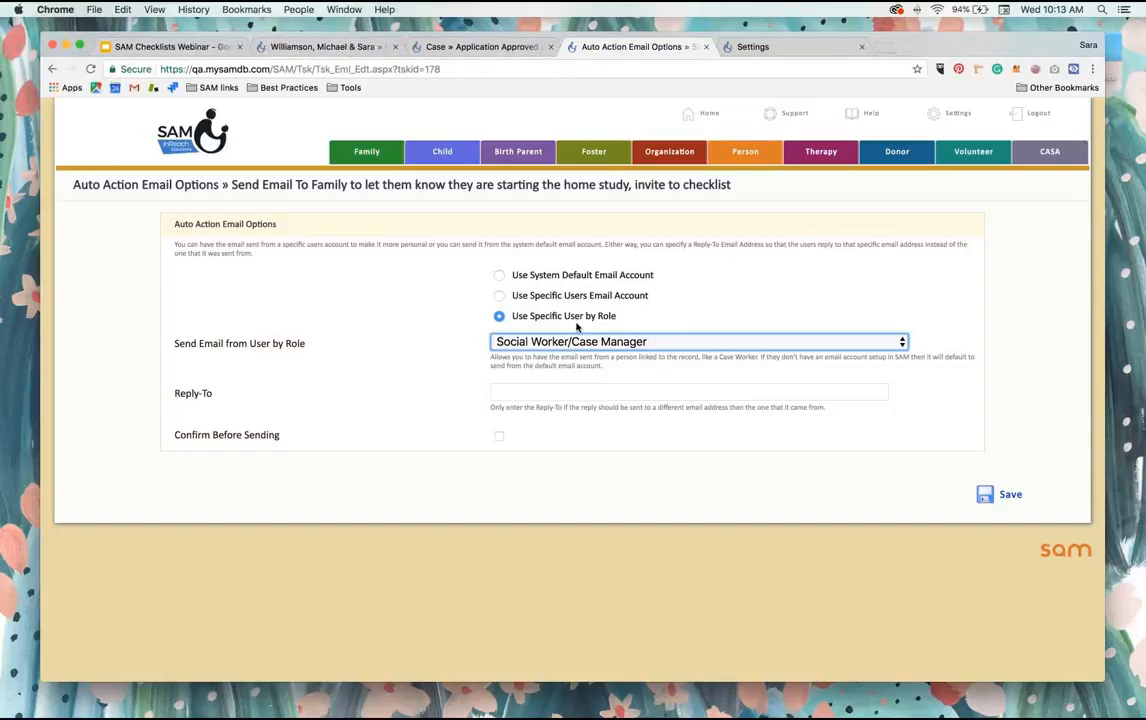
{"action": "left_click", "coordinate": [528, 392]}
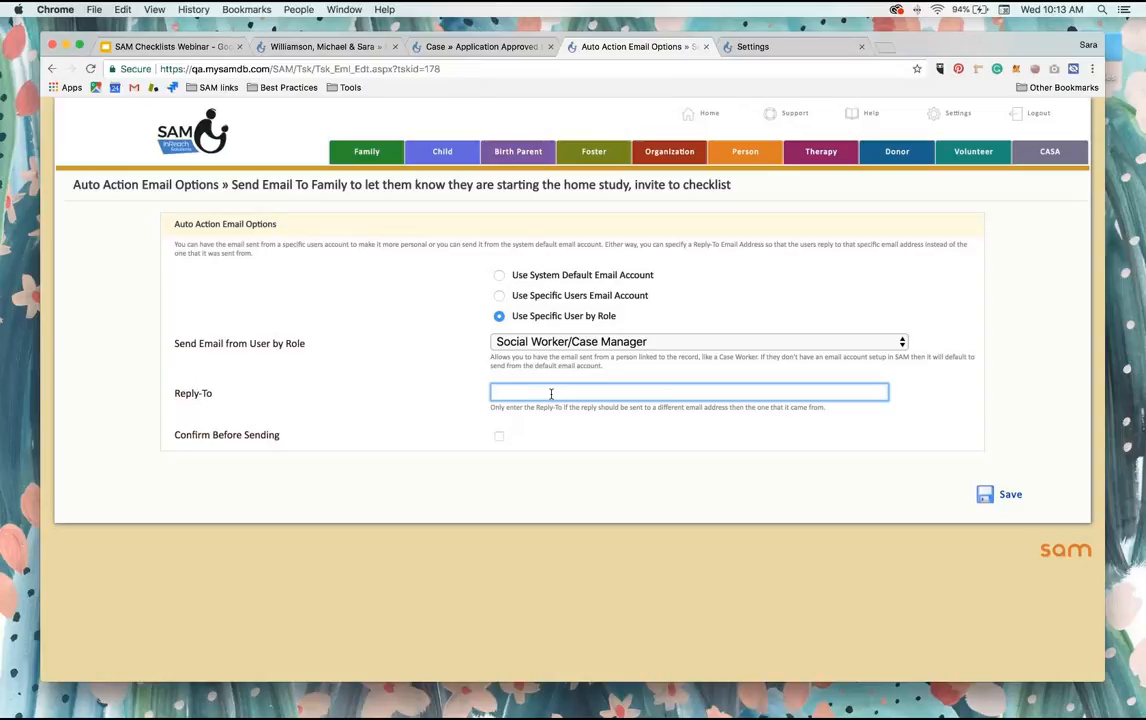
{"action": "left_click", "coordinate": [374, 392]}
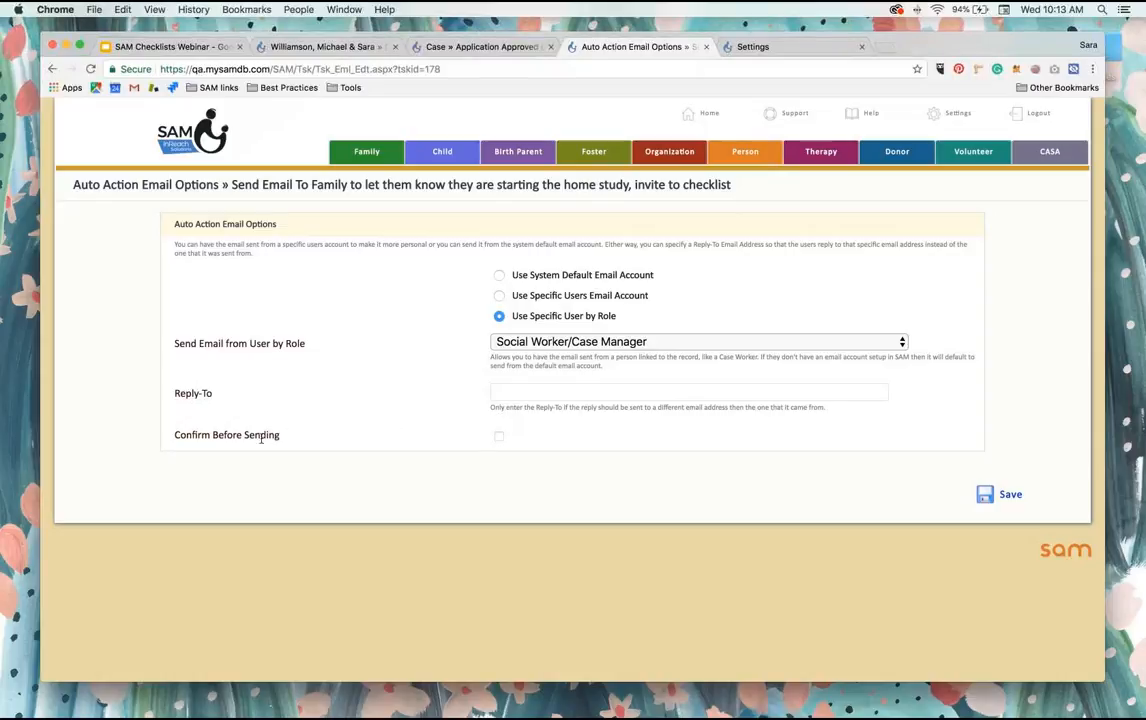
{"action": "left_click", "coordinate": [499, 437]}
{"action": "left_click", "coordinate": [1006, 496]}
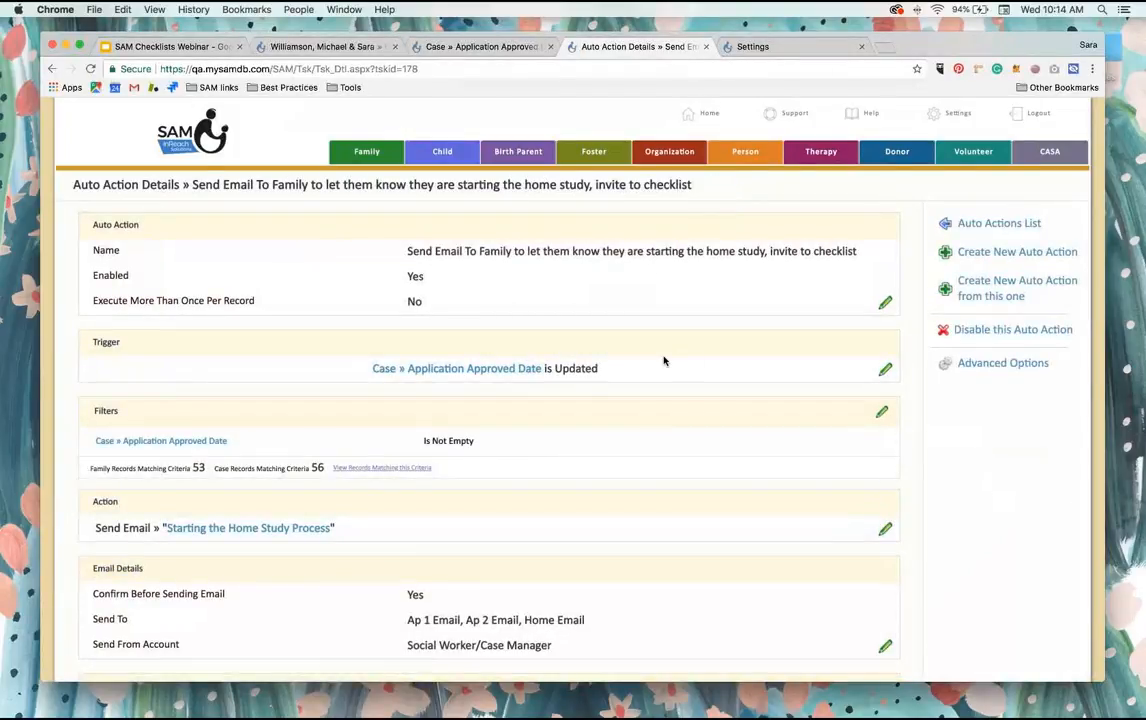
{"action": "scroll", "coordinate": [663, 361], "scroll_direction": "down", "scroll_amount": 8}
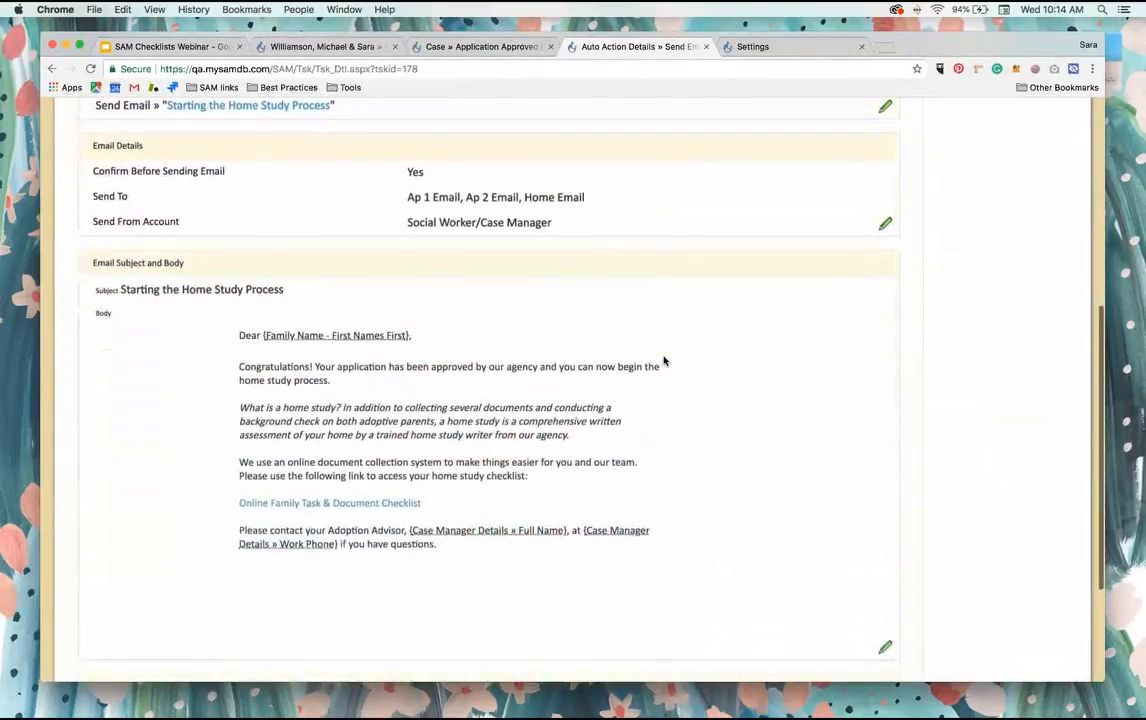
{"action": "scroll", "coordinate": [472, 476], "scroll_direction": "down", "scroll_amount": 4}
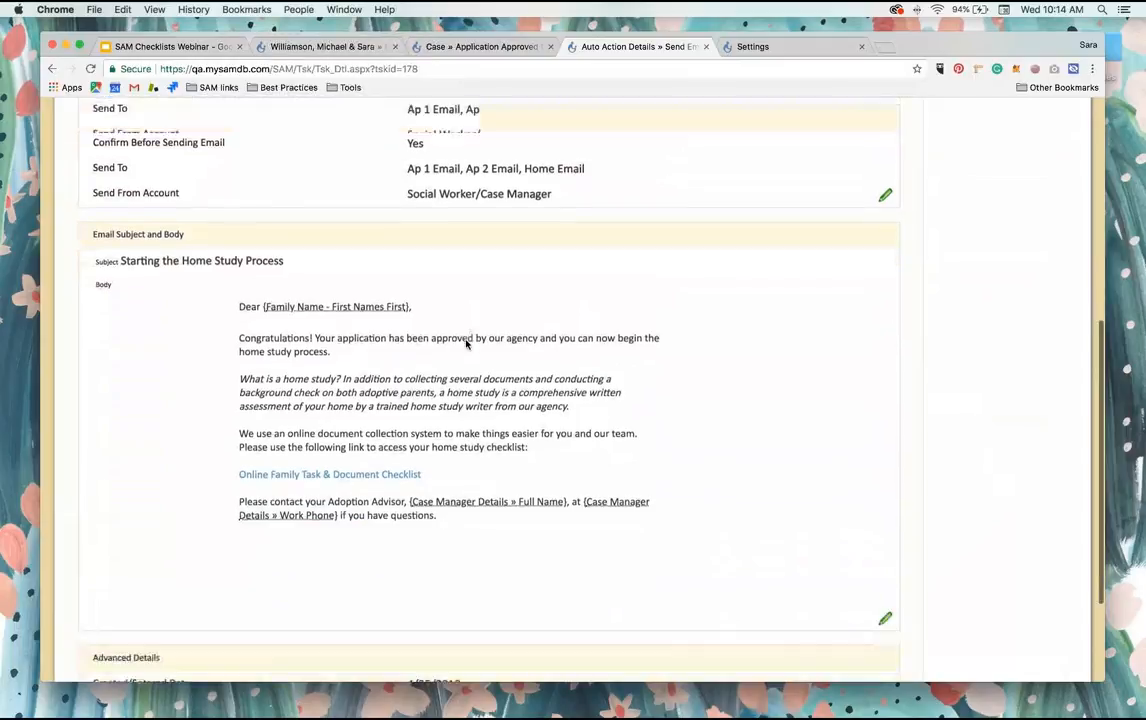
{"action": "scroll", "coordinate": [466, 435], "scroll_direction": "up", "scroll_amount": 5}
{"action": "scroll", "coordinate": [466, 344], "scroll_direction": "up", "scroll_amount": 8}
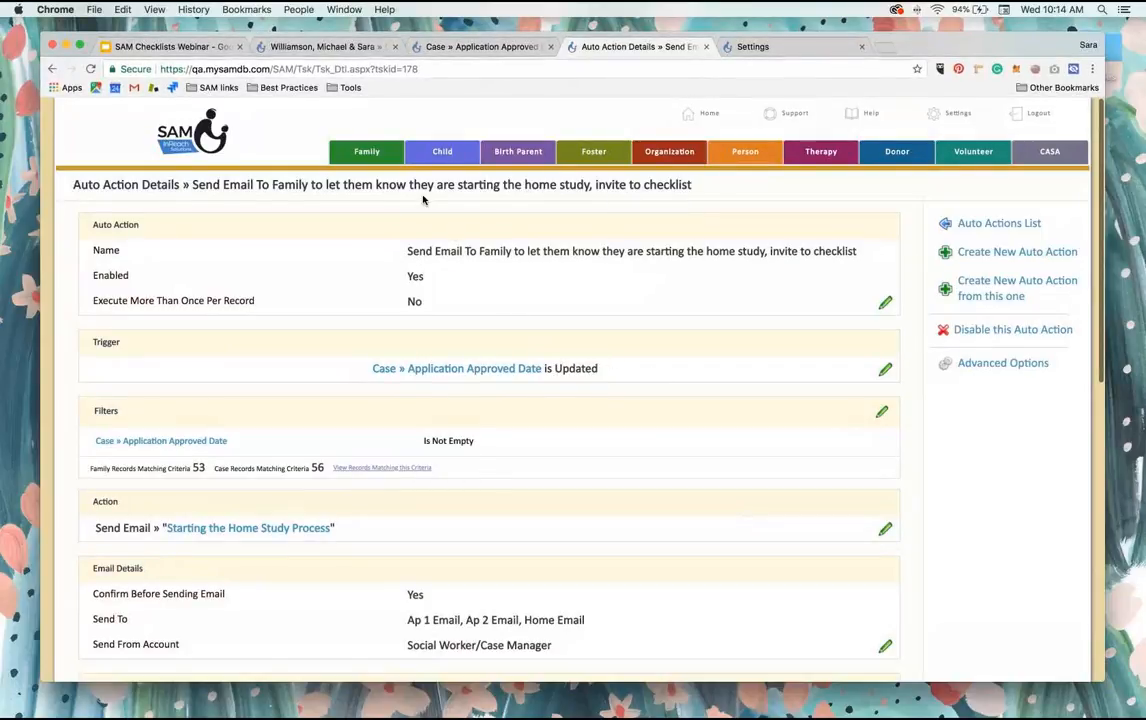
Step: Open the Family section in a new browser tab and list all families
{"action": "right_click", "coordinate": [383, 152]}
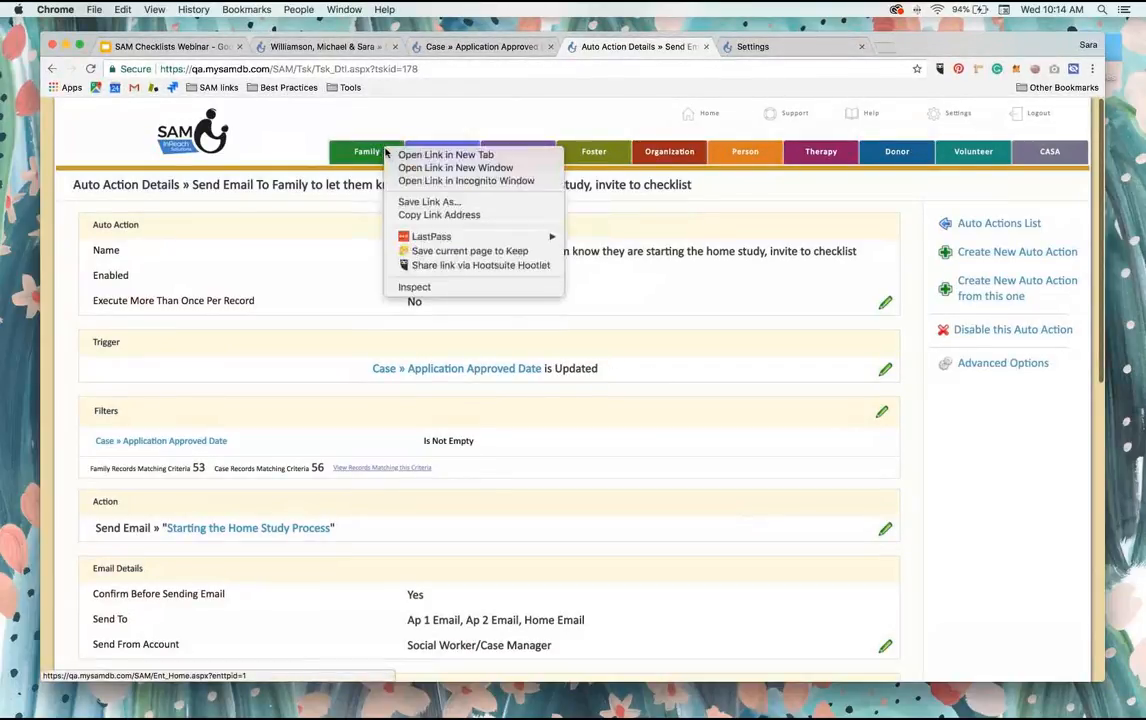
{"action": "left_click", "coordinate": [410, 155]}
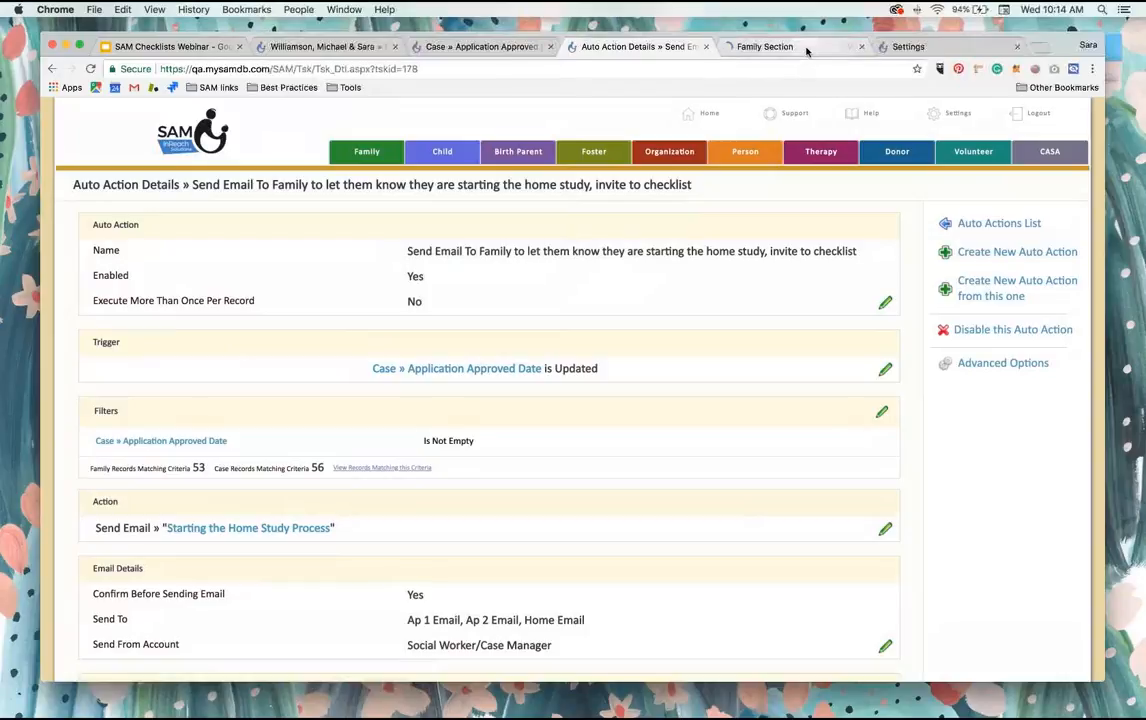
{"action": "left_click", "coordinate": [808, 47]}
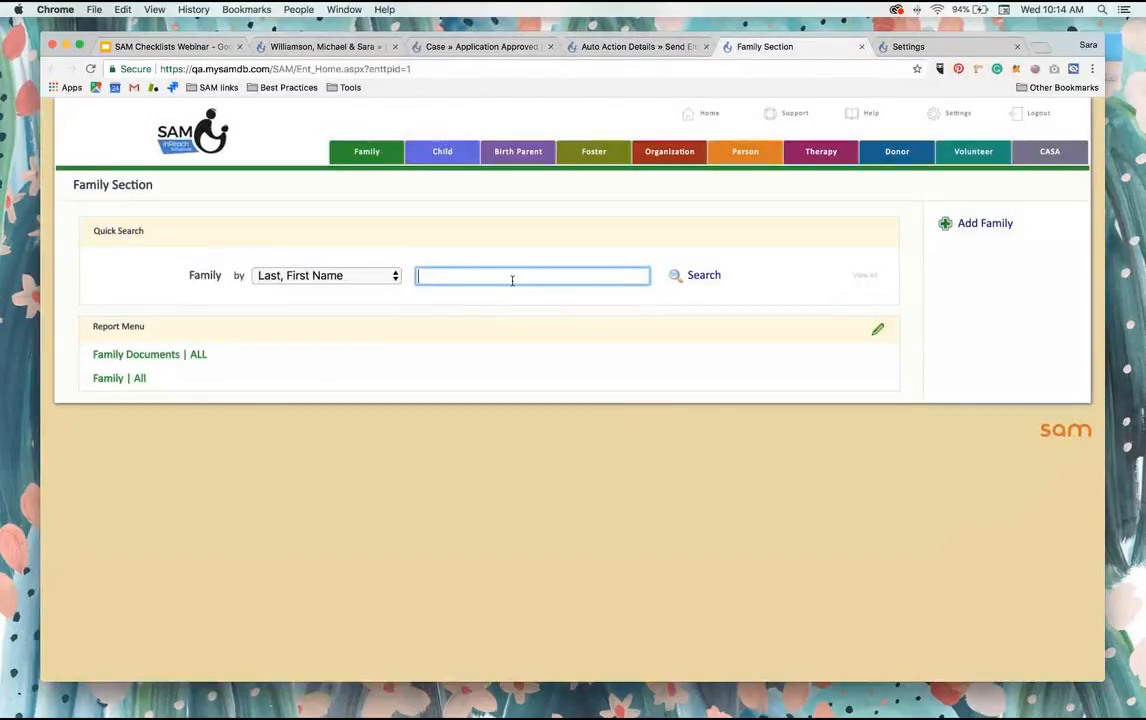
{"action": "key", "text": "super+a"}
{"action": "key", "text": "BackSpace"}
{"action": "key", "text": "Return"}
{"action": "left_click", "coordinate": [866, 276]}
{"action": "left_click", "coordinate": [706, 199]}
Step: Open the record of the family in Big City, MN and set its case type to Home Study Only
{"action": "scroll", "coordinate": [361, 494], "scroll_direction": "down", "scroll_amount": 5}
{"action": "scroll", "coordinate": [361, 494], "scroll_direction": "down", "scroll_amount": 5}
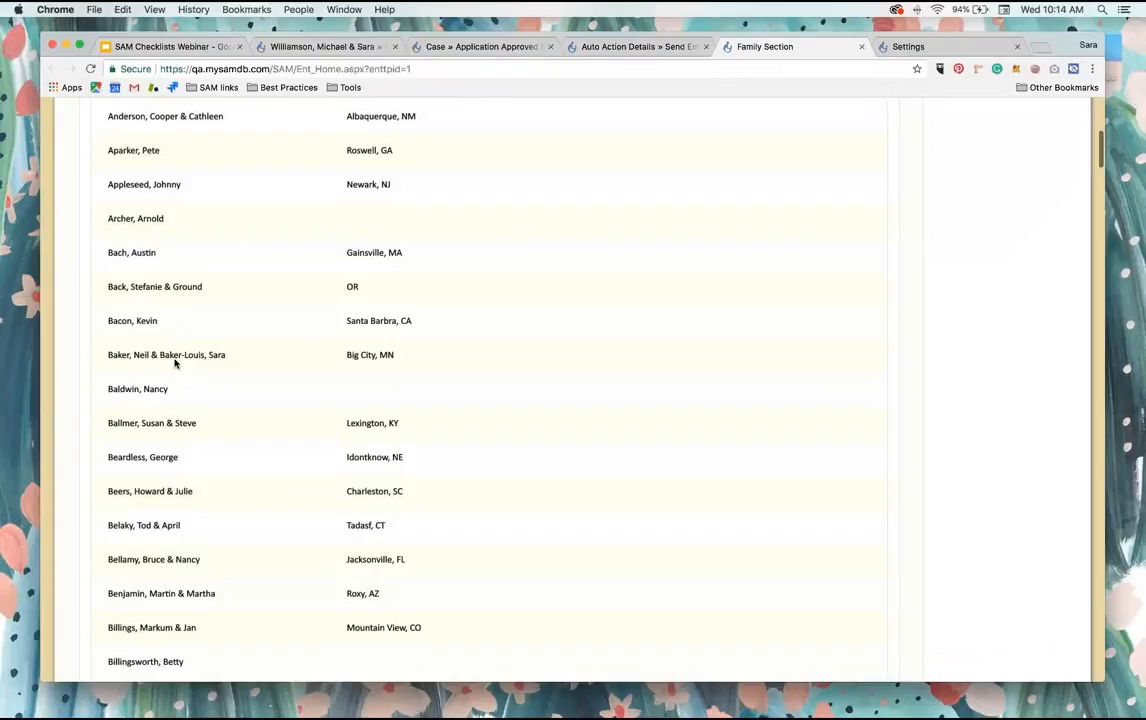
{"action": "left_click", "coordinate": [175, 358]}
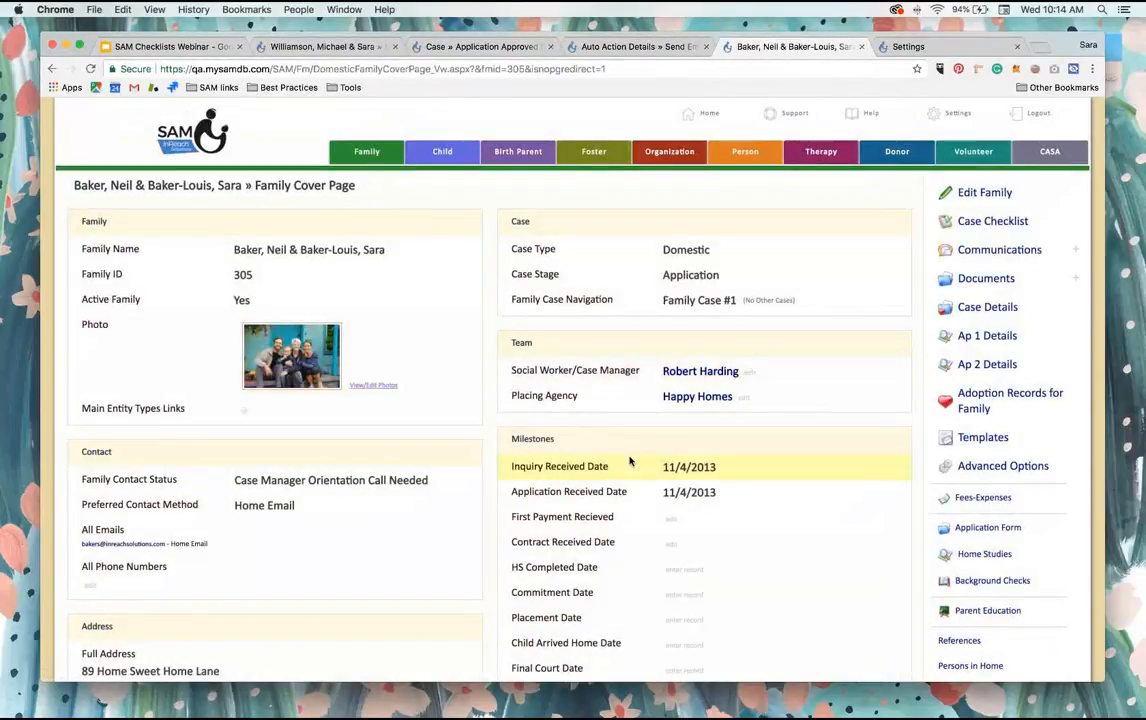
{"action": "scroll", "coordinate": [635, 461], "scroll_direction": "down", "scroll_amount": 1}
{"action": "scroll", "coordinate": [637, 455], "scroll_direction": "up", "scroll_amount": 1}
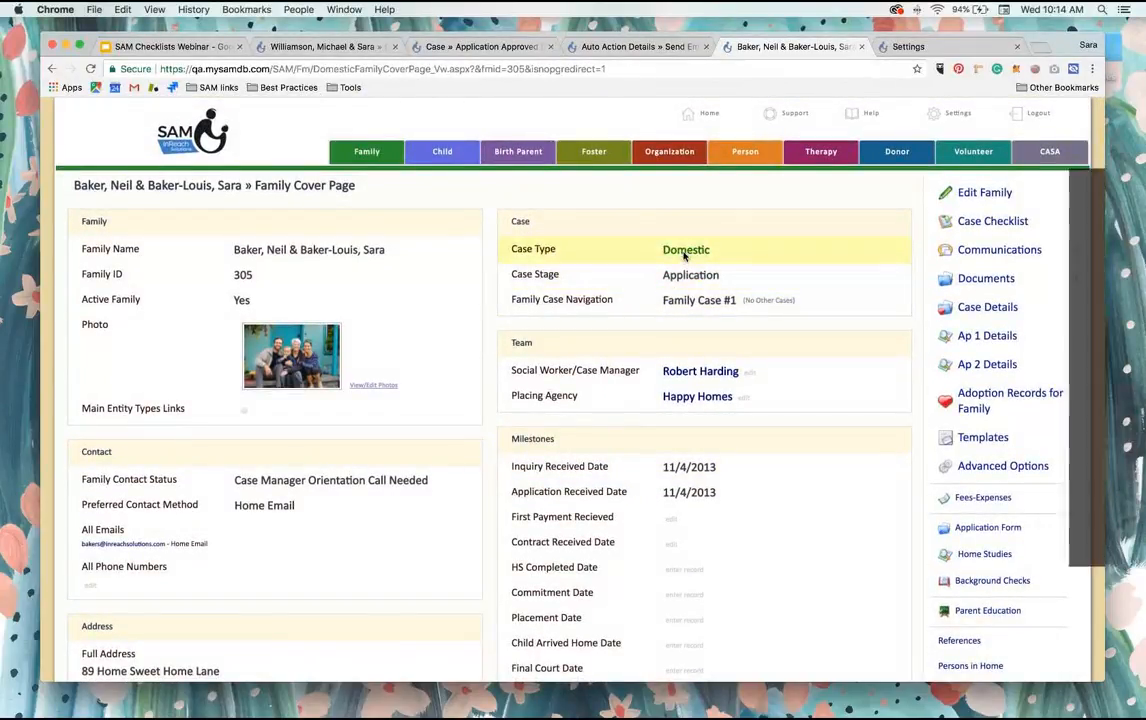
{"action": "left_click", "coordinate": [688, 250]}
{"action": "left_click", "coordinate": [707, 204]}
{"action": "left_click", "coordinate": [707, 205]}
{"action": "left_click", "coordinate": [779, 252]}
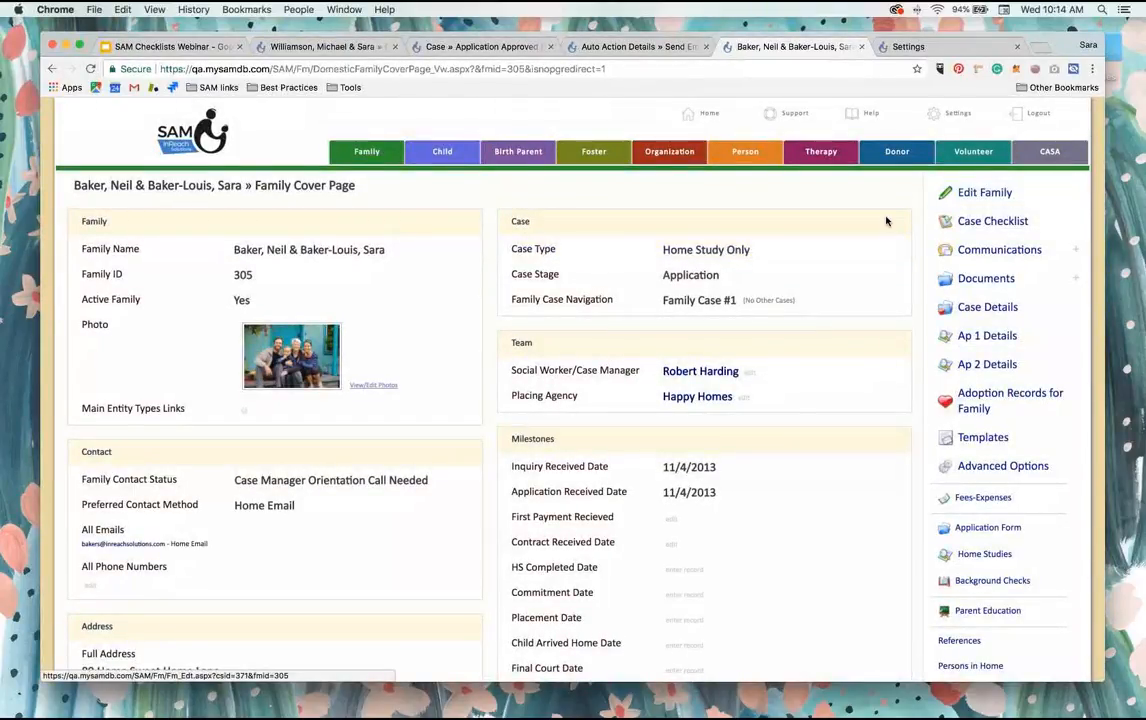
Step: Resave the family's details to reload its cover page and check the Application Approved Date under the milestones
{"action": "left_click", "coordinate": [960, 192]}
{"action": "scroll", "coordinate": [494, 271], "scroll_direction": "down", "scroll_amount": 10}
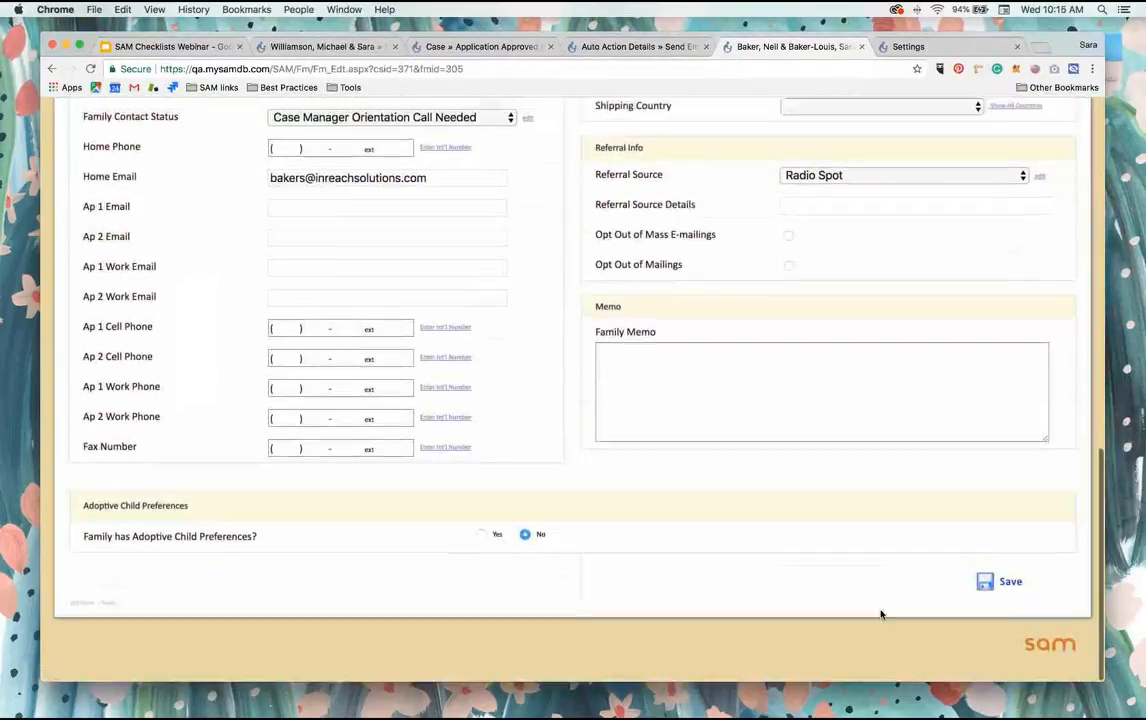
{"action": "left_click", "coordinate": [1010, 598]}
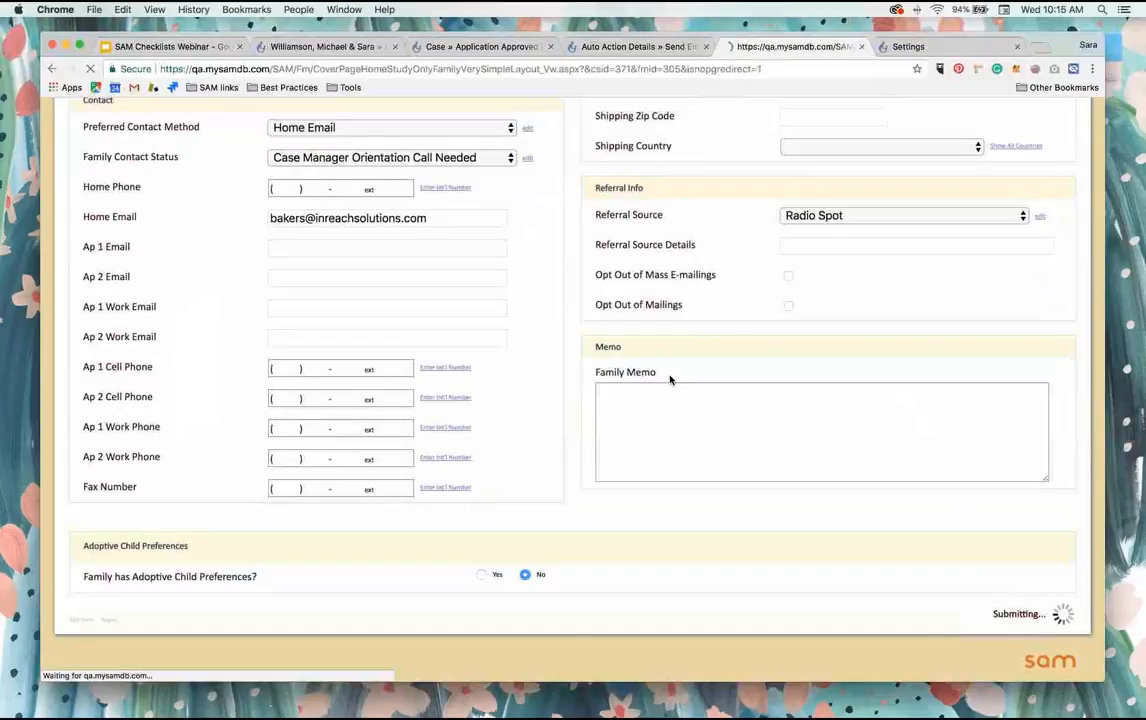
{"action": "scroll", "coordinate": [630, 380], "scroll_direction": "down", "scroll_amount": 2}
{"action": "scroll", "coordinate": [630, 380], "scroll_direction": "down", "scroll_amount": 2}
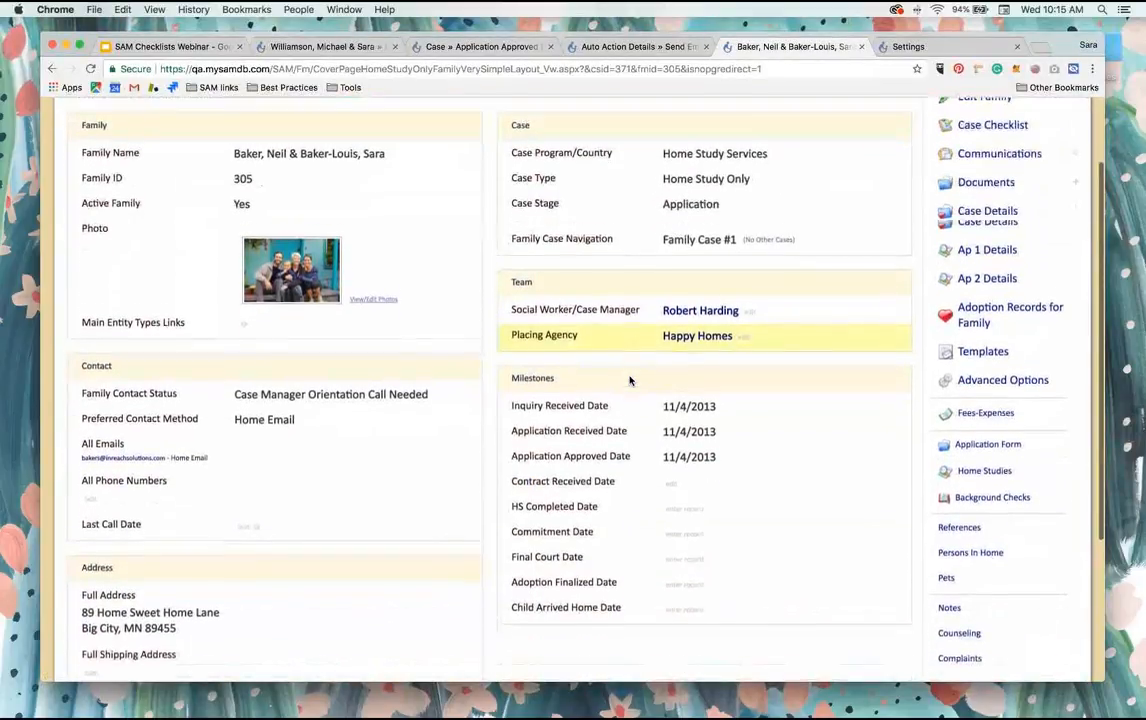
{"action": "scroll", "coordinate": [680, 455], "scroll_direction": "up", "scroll_amount": 1}
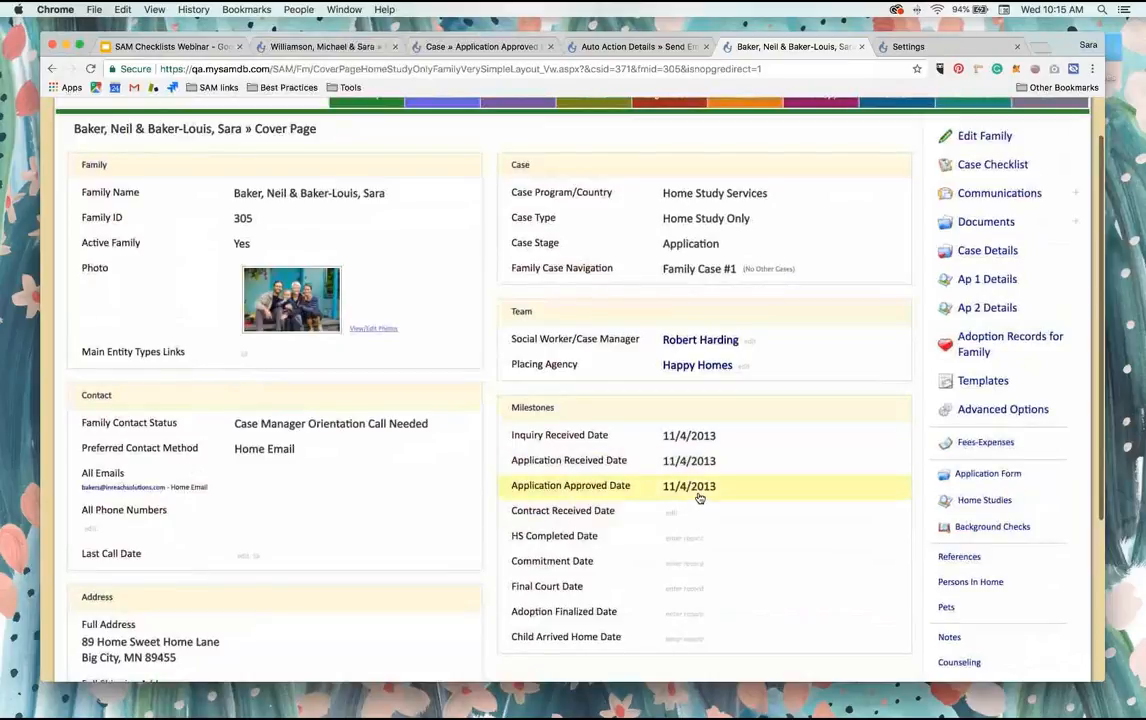
Step: Return to the Family section, list all families again and open the family listed directly below the Mountain View, CO family
{"action": "left_click", "coordinate": [52, 70]}
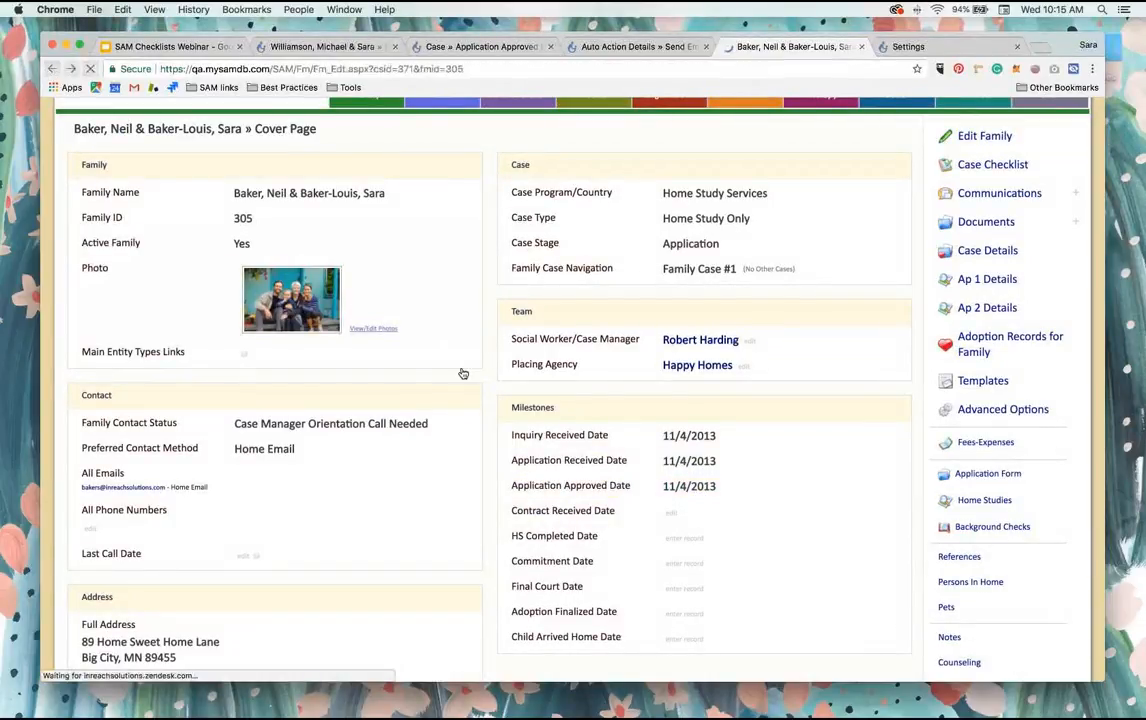
{"action": "left_click", "coordinate": [55, 69]}
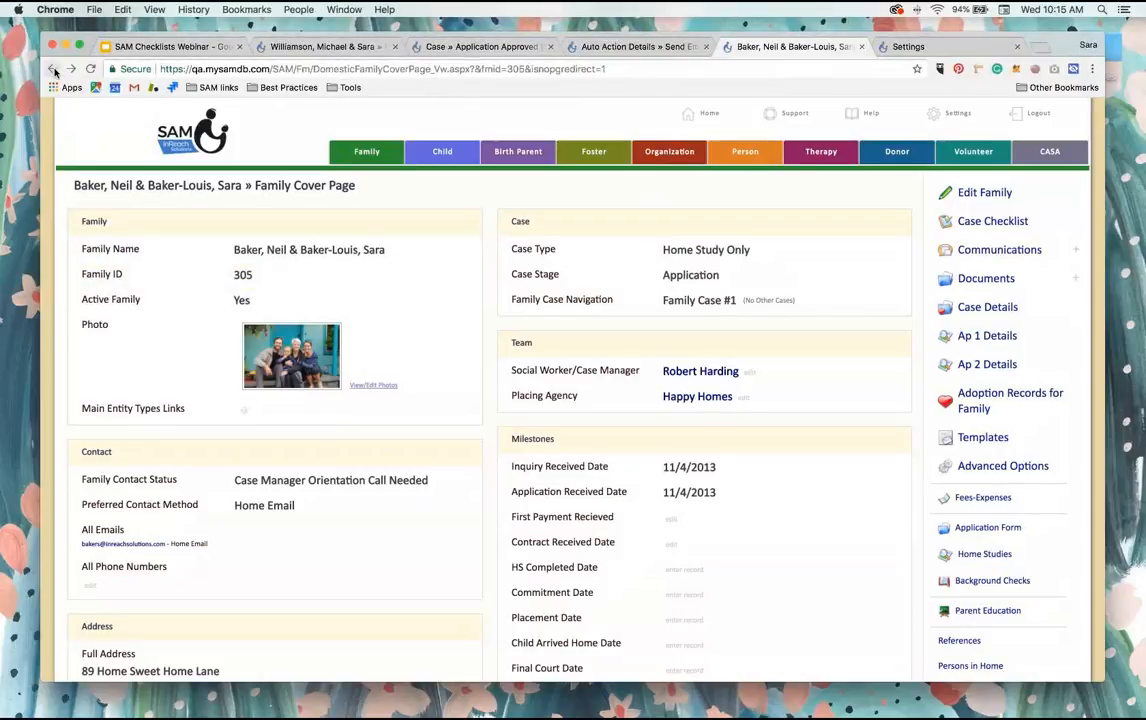
{"action": "left_click", "coordinate": [52, 68]}
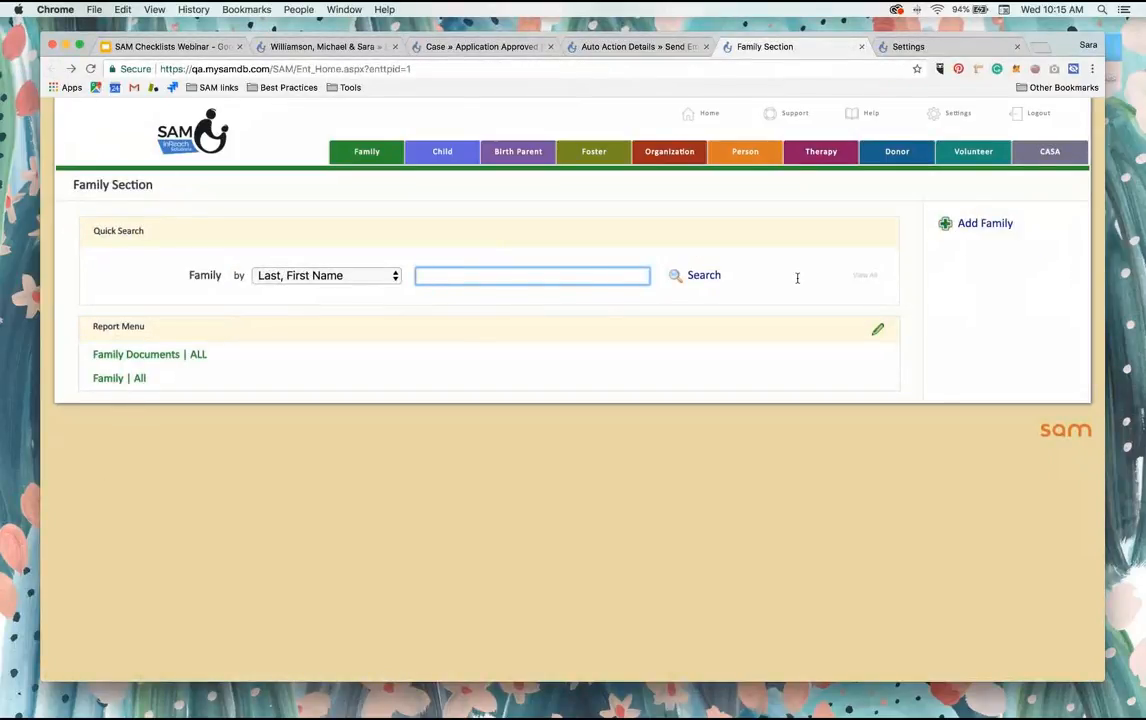
{"action": "left_click", "coordinate": [866, 276]}
{"action": "left_click", "coordinate": [712, 199]}
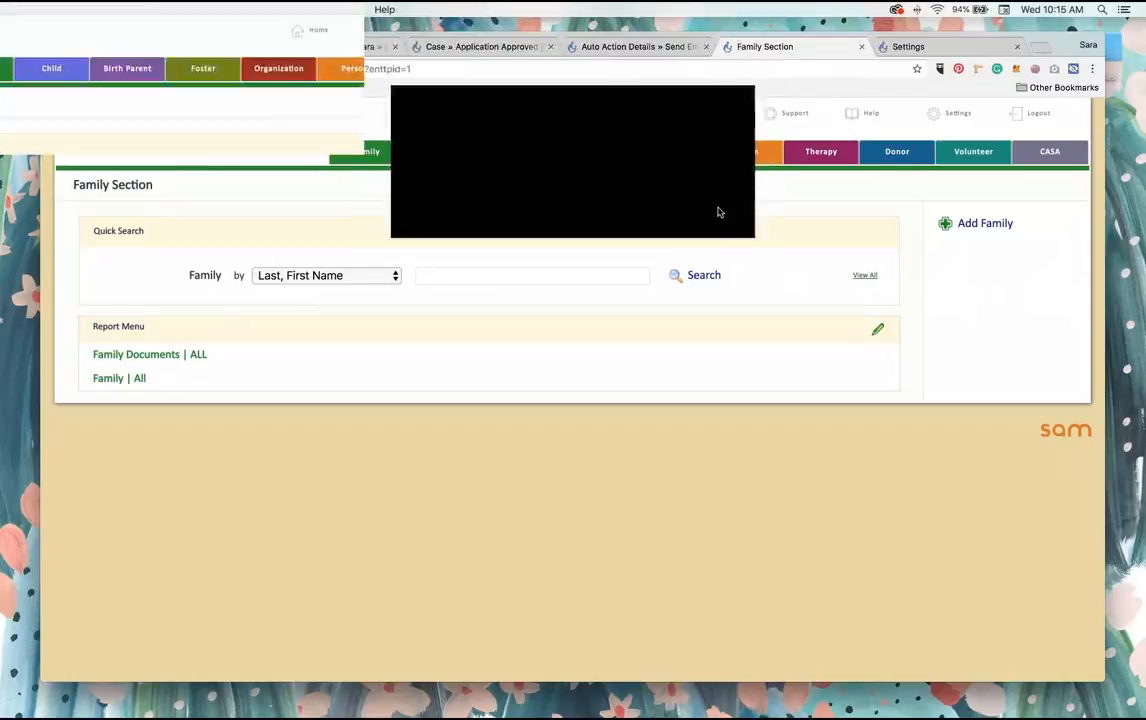
{"action": "scroll", "coordinate": [600, 442], "scroll_direction": "down", "scroll_amount": 1}
{"action": "scroll", "coordinate": [600, 442], "scroll_direction": "down", "scroll_amount": 10}
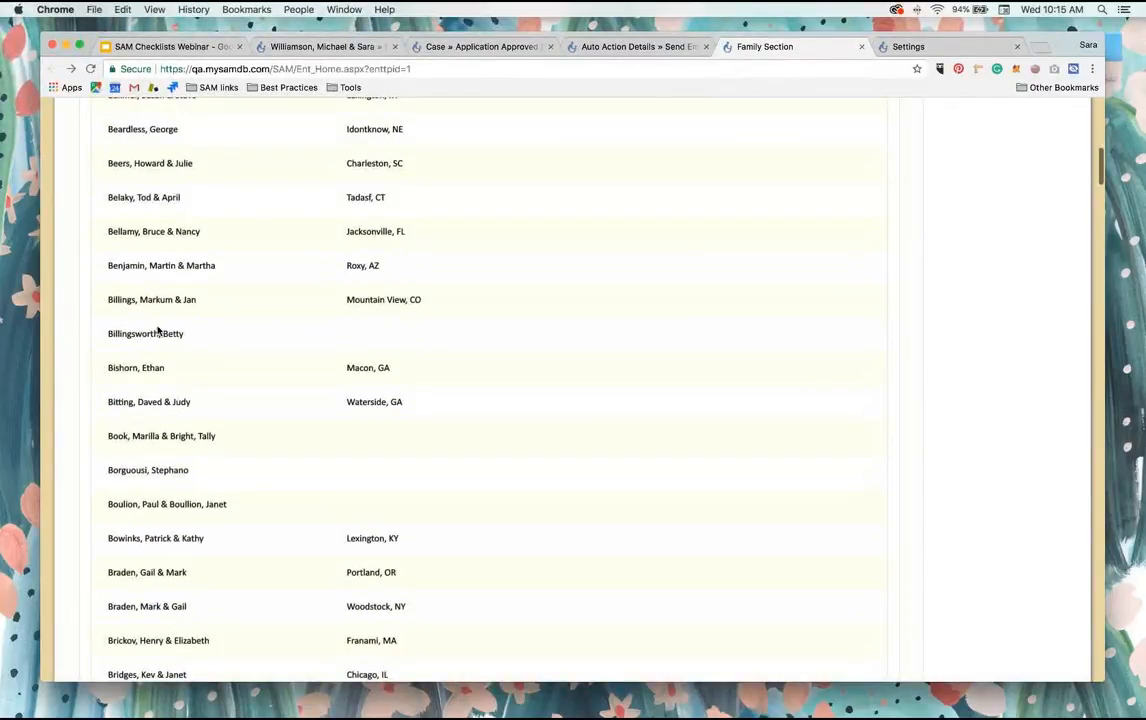
{"action": "left_click", "coordinate": [145, 334], "text": "shift"}
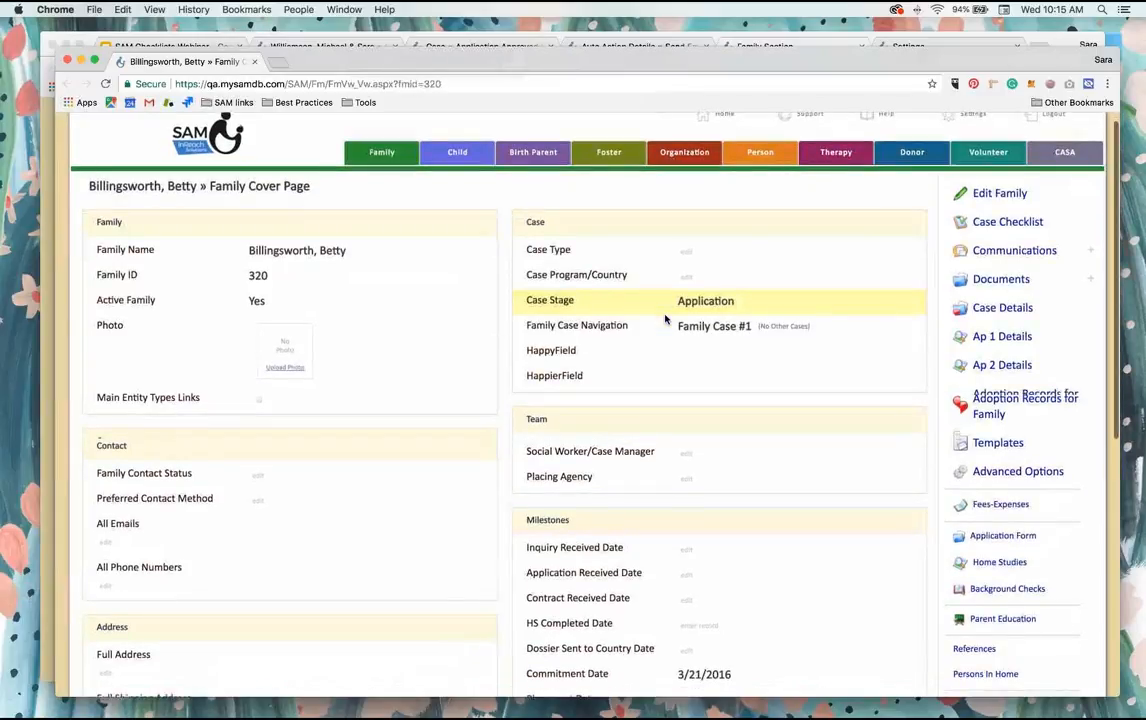
Step: Set this family's case type to Home Study Only and look over its milestone dates
{"action": "left_click", "coordinate": [621, 249]}
{"action": "left_click", "coordinate": [660, 218]}
{"action": "left_click", "coordinate": [655, 248]}
{"action": "left_click", "coordinate": [805, 265]}
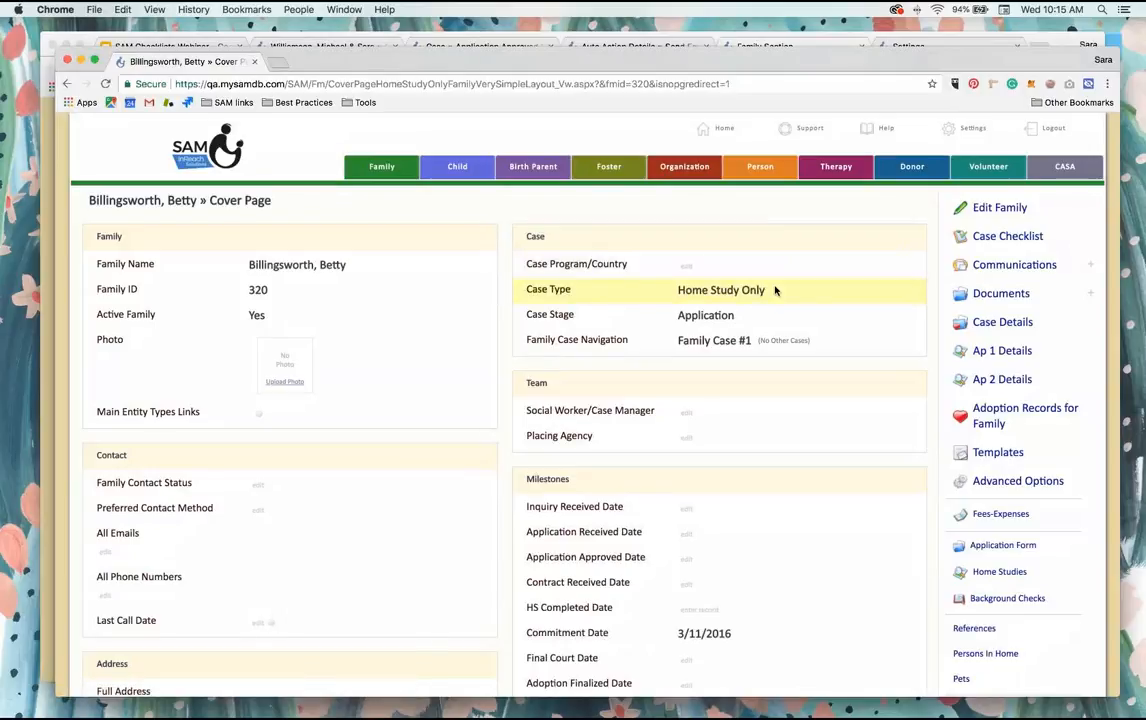
{"action": "scroll", "coordinate": [778, 288], "scroll_direction": "down", "scroll_amount": 2}
{"action": "scroll", "coordinate": [775, 290], "scroll_direction": "down", "scroll_amount": 1}
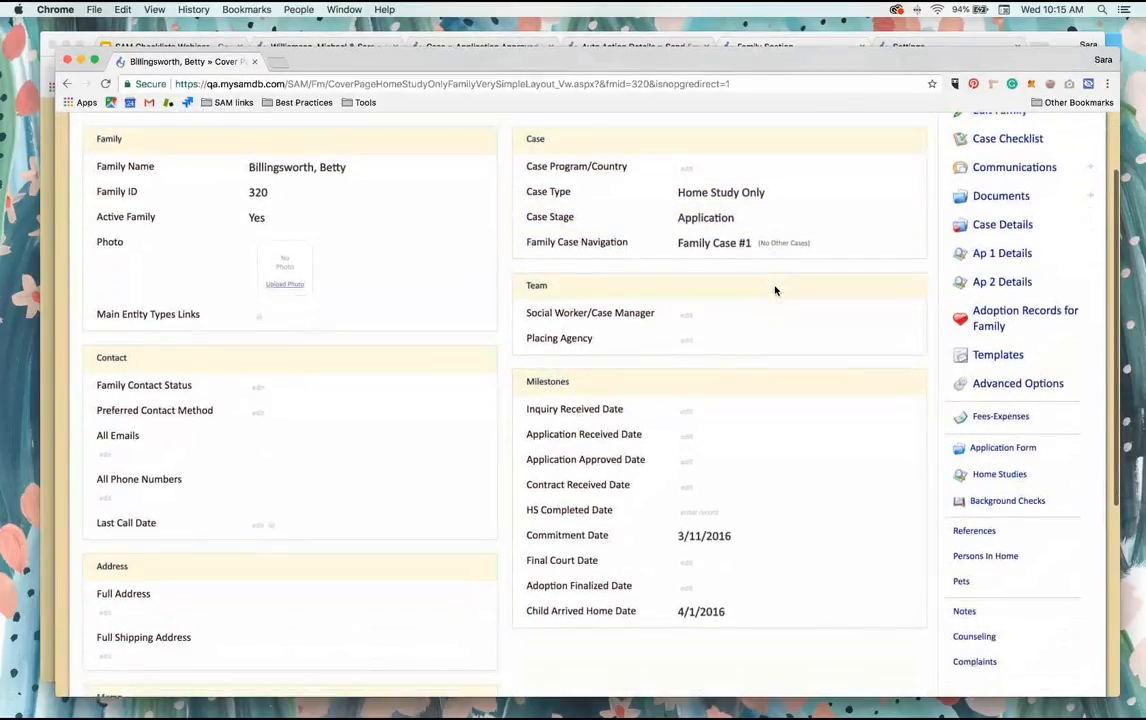
{"action": "scroll", "coordinate": [700, 465], "scroll_direction": "up", "scroll_amount": 2}
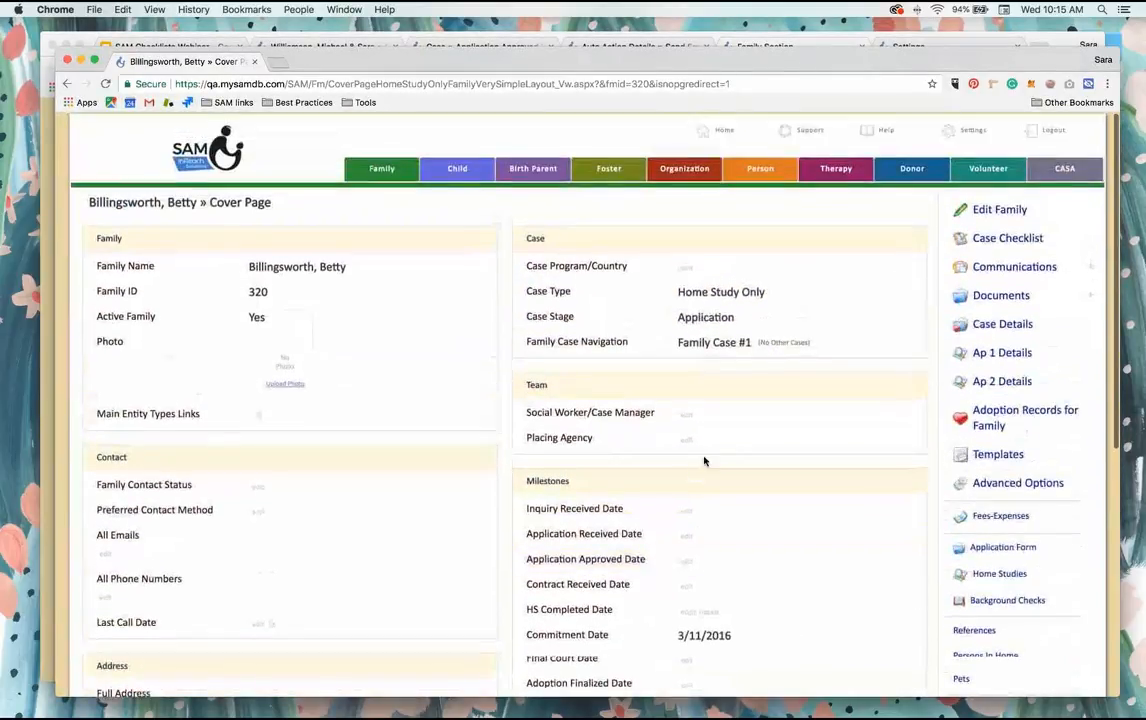
Step: Check the family's case checklist, return to the cover page and enter 4/25/2018 as the Application Approved Date
{"action": "left_click", "coordinate": [1010, 235]}
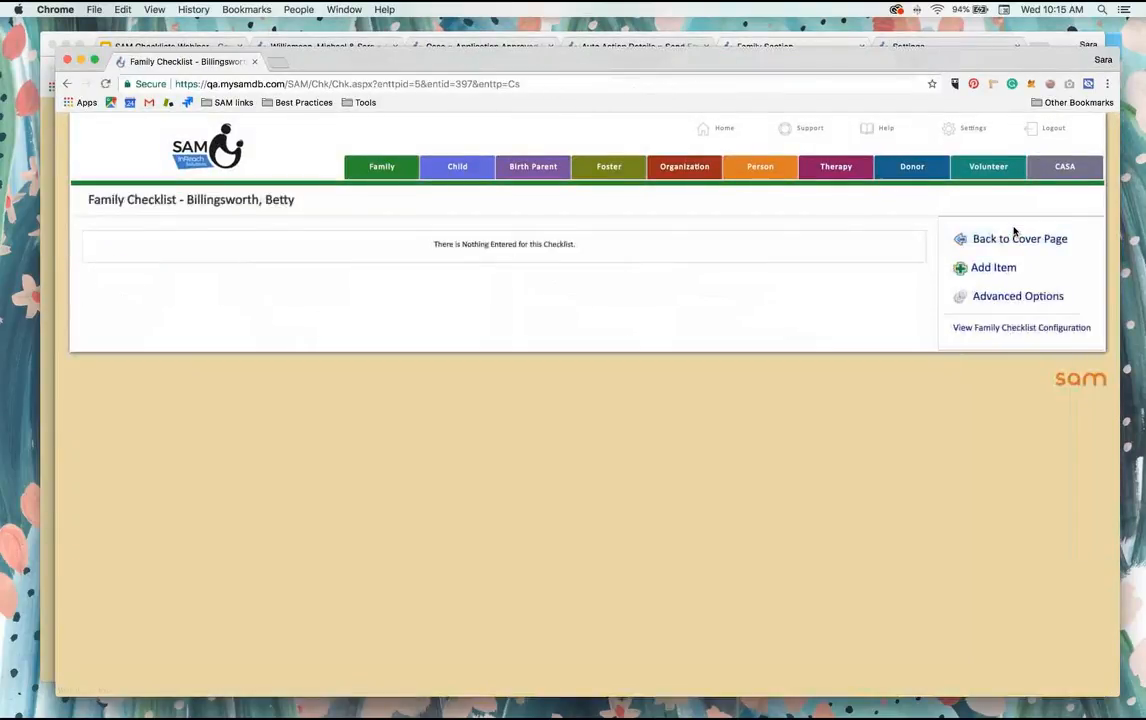
{"action": "left_click", "coordinate": [67, 83]}
{"action": "scroll", "coordinate": [600, 337], "scroll_direction": "down", "scroll_amount": 2}
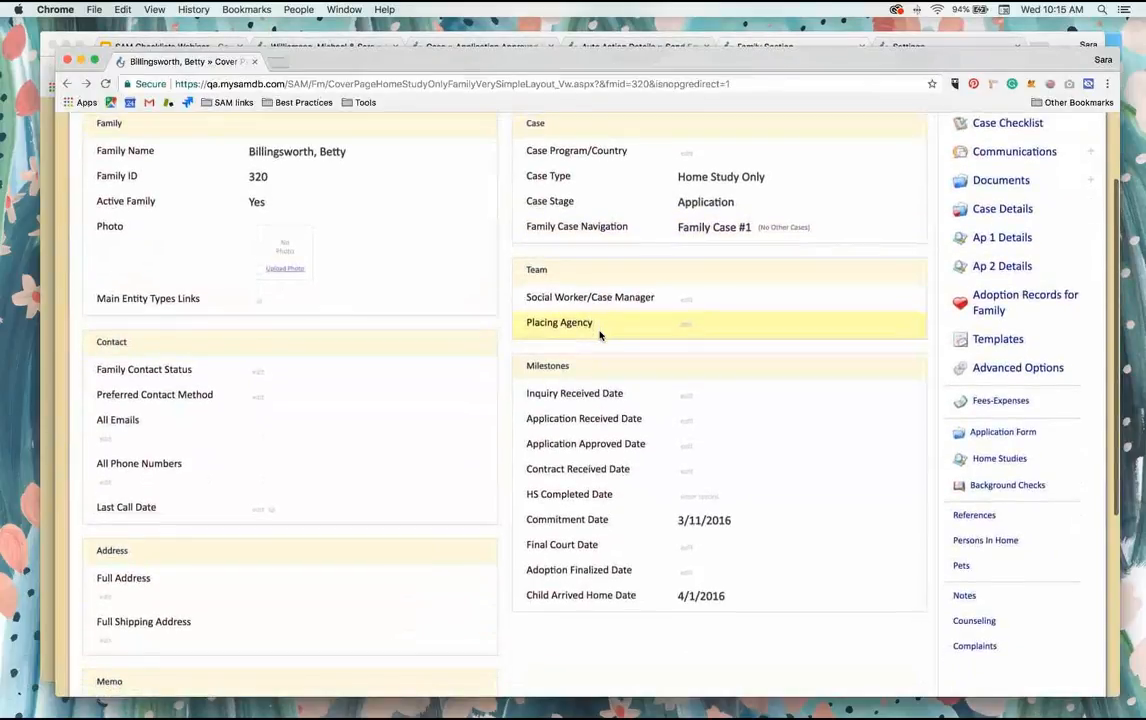
{"action": "left_click", "coordinate": [686, 447]}
{"action": "left_click", "coordinate": [636, 222]}
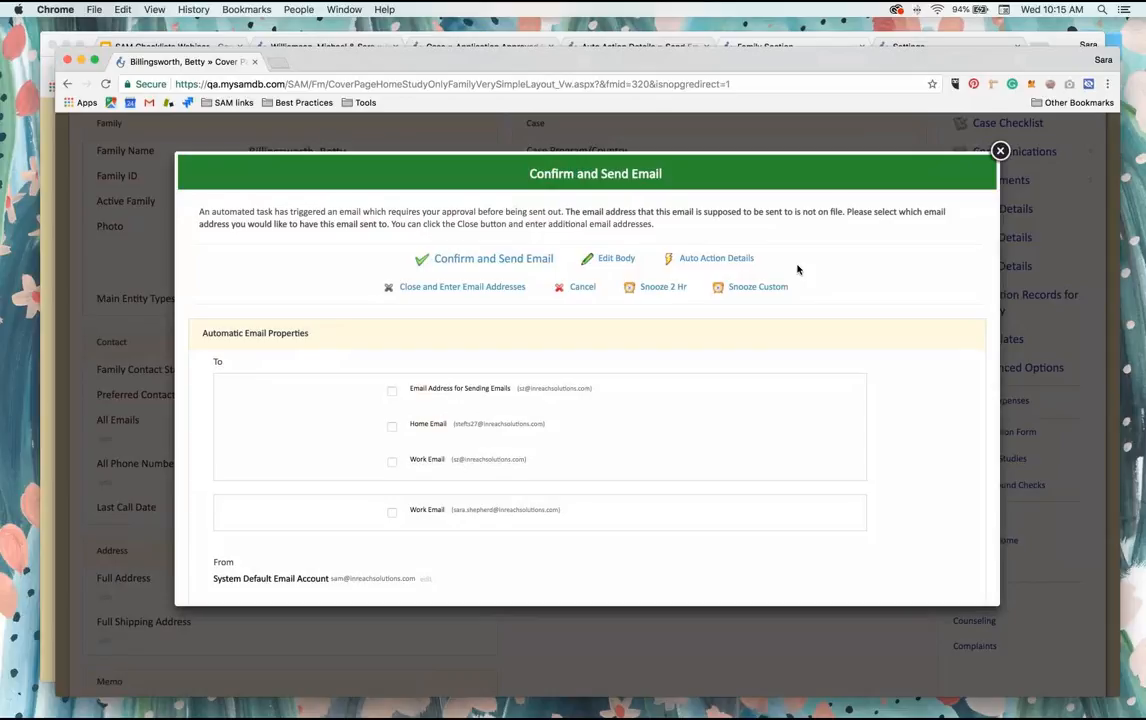
Step: Cancel the triggered "Your Application has been Approved" email and review the body of the "Starting the Home Study Process" email
{"action": "scroll", "coordinate": [797, 269], "scroll_direction": "down", "scroll_amount": 6}
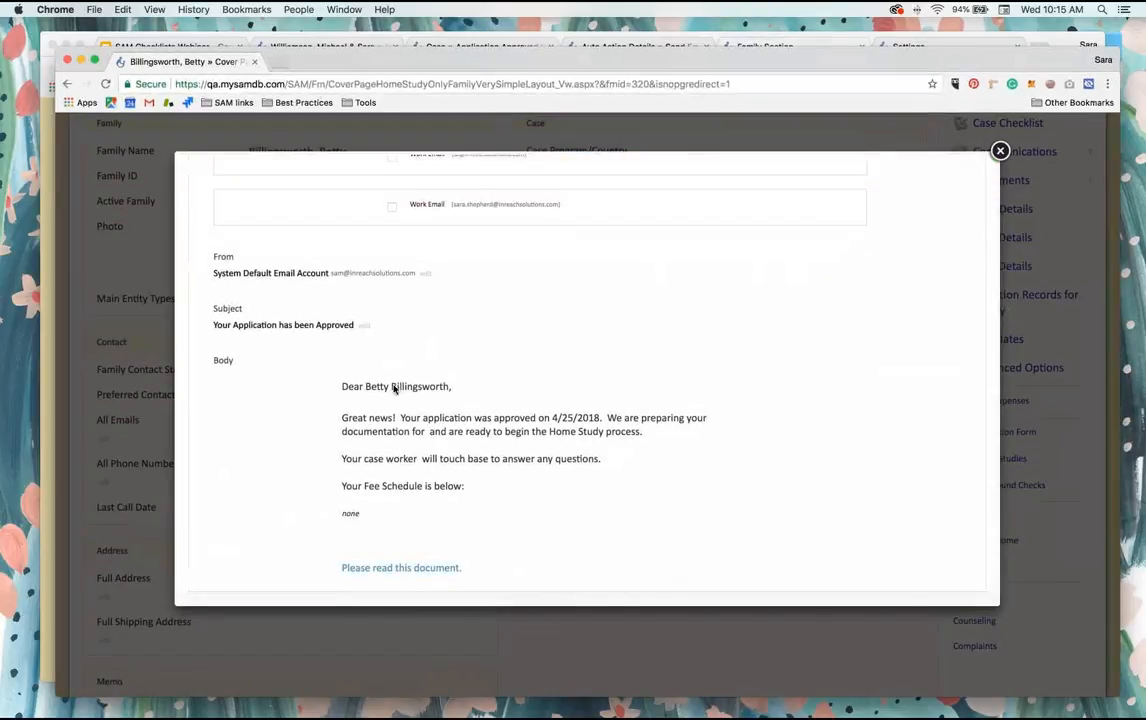
{"action": "scroll", "coordinate": [500, 380], "scroll_direction": "up", "scroll_amount": 6}
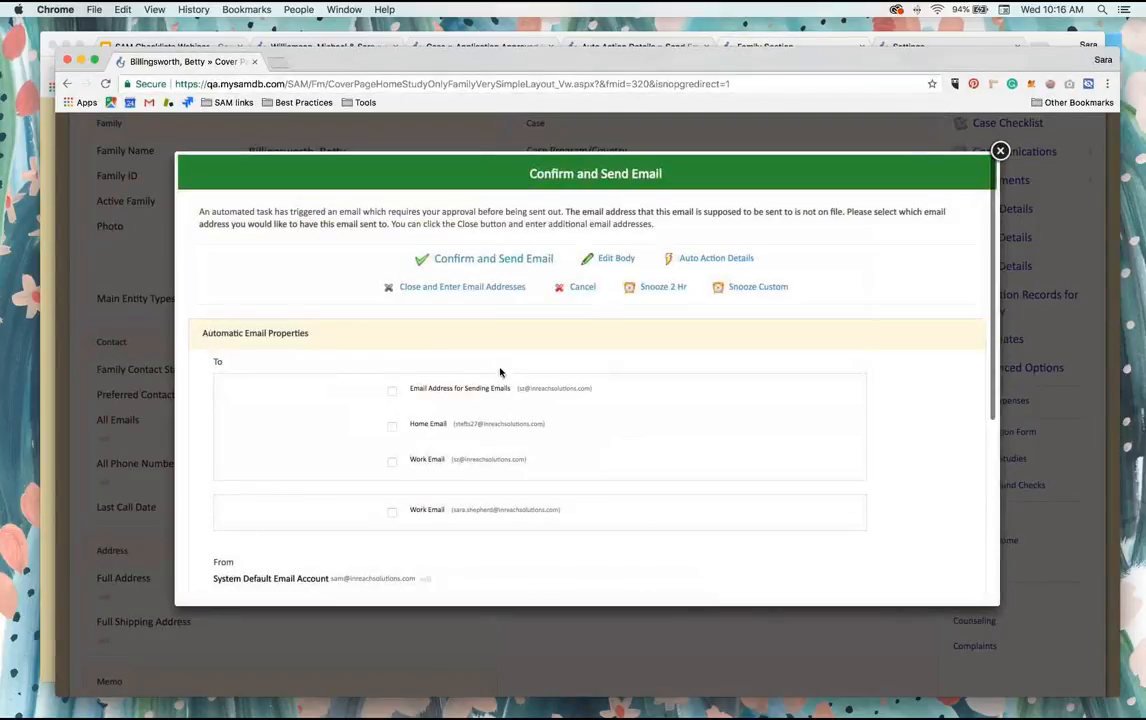
{"action": "left_click", "coordinate": [582, 289]}
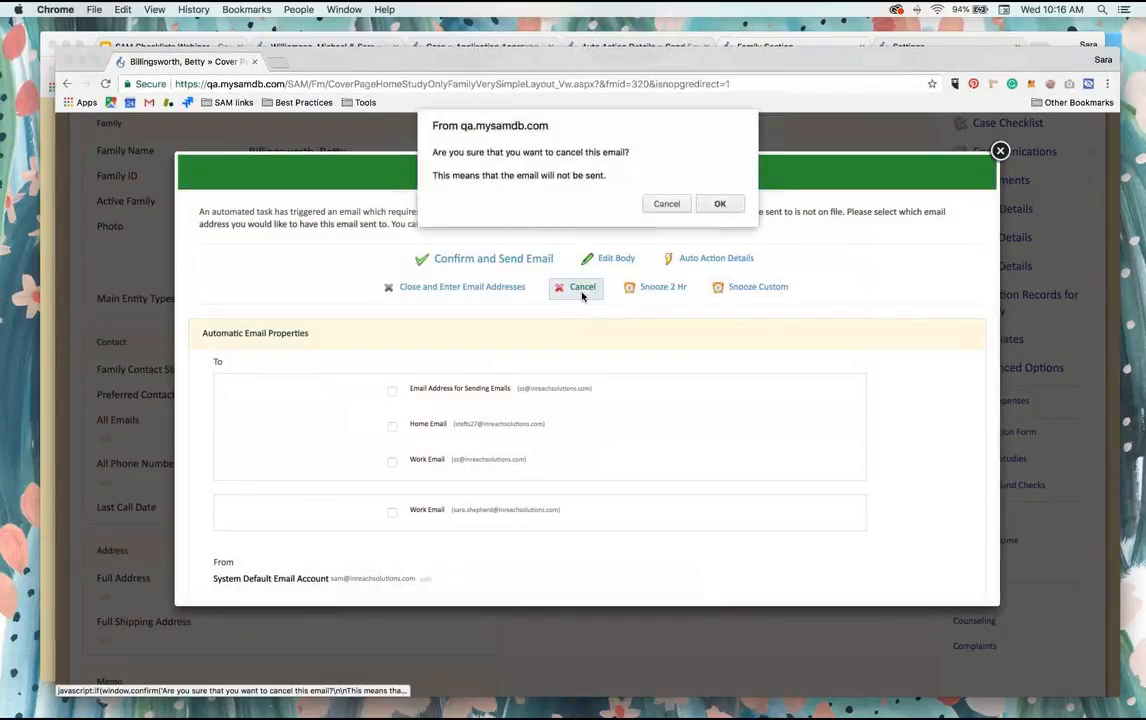
{"action": "left_click", "coordinate": [722, 201]}
{"action": "scroll", "coordinate": [608, 380], "scroll_direction": "down", "scroll_amount": 5}
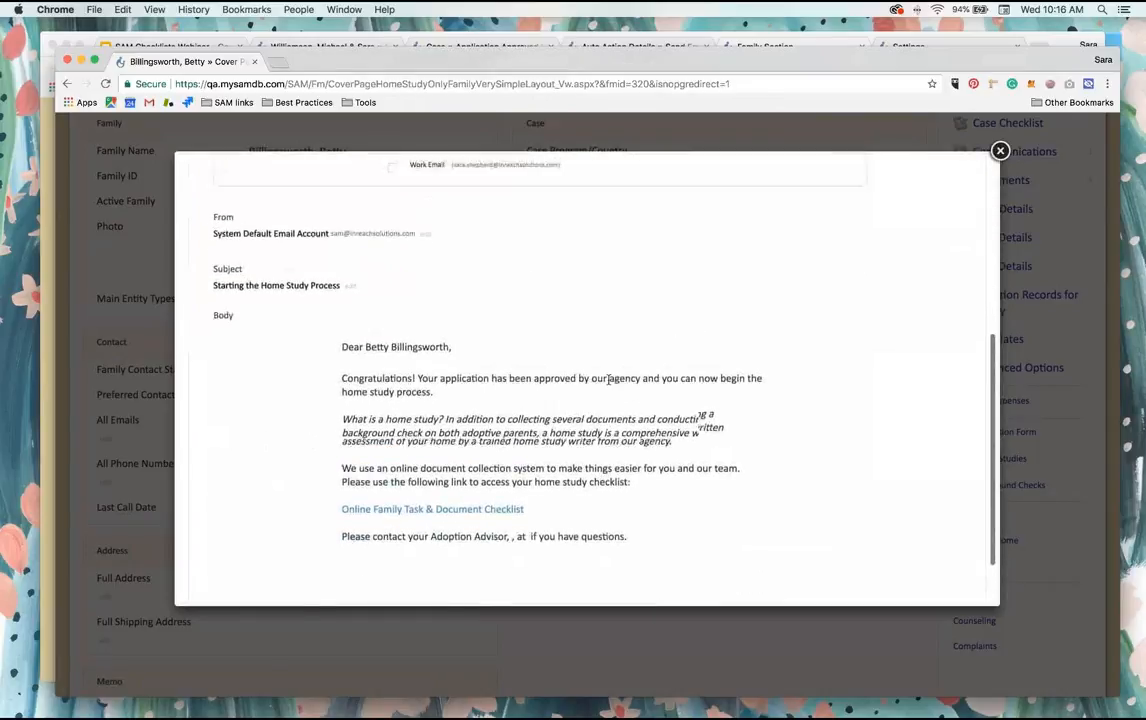
Step: Review the "Starting the Home Study Process" email's checklist link, subject, sender and recipient options
{"action": "scroll", "coordinate": [609, 381], "scroll_direction": "up", "scroll_amount": 1}
{"action": "scroll", "coordinate": [609, 381], "scroll_direction": "down", "scroll_amount": 2}
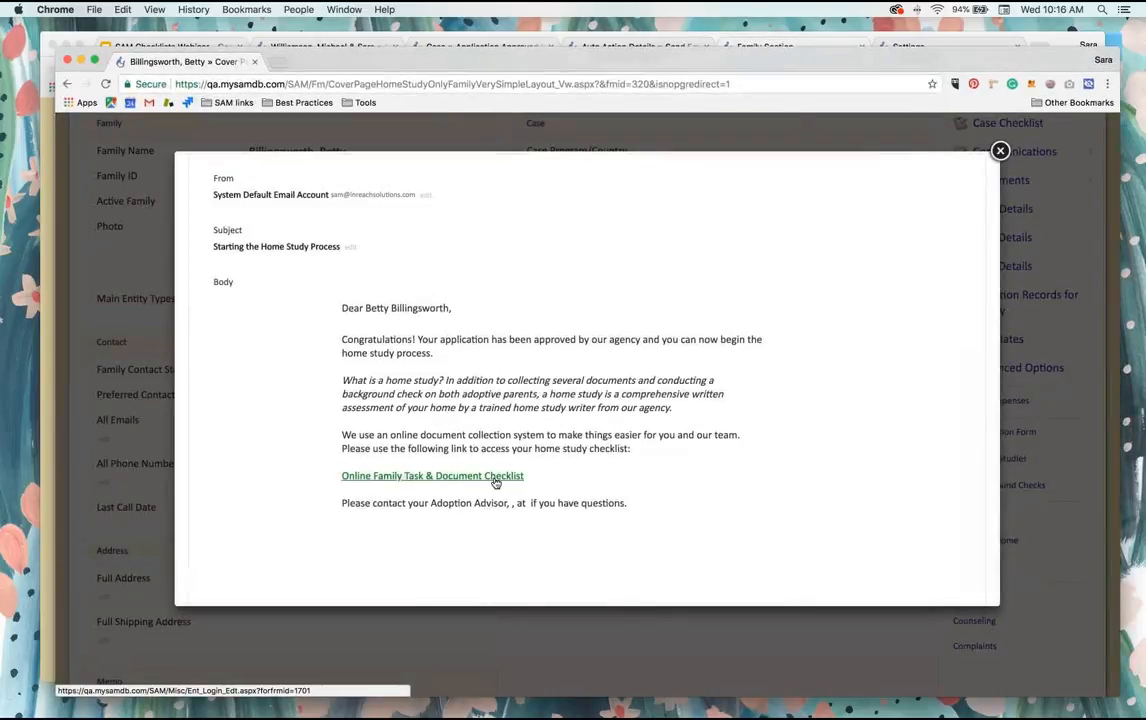
{"action": "scroll", "coordinate": [494, 483], "scroll_direction": "up", "scroll_amount": 5}
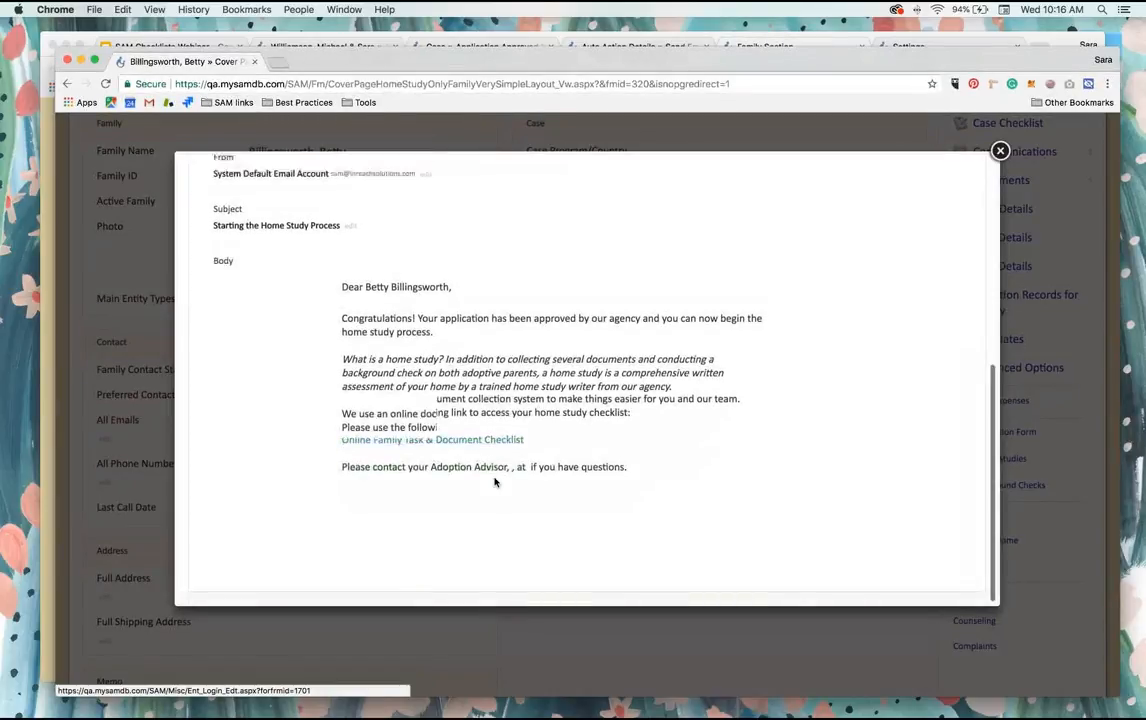
{"action": "scroll", "coordinate": [494, 483], "scroll_direction": "up", "scroll_amount": 2}
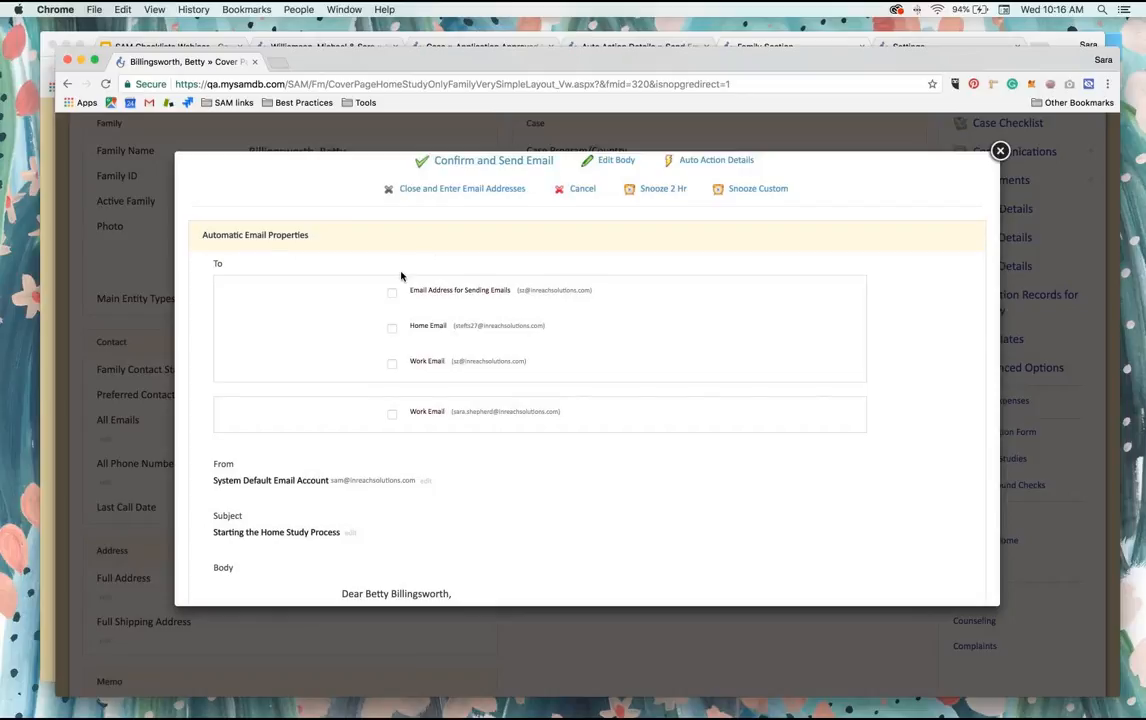
{"action": "scroll", "coordinate": [401, 276], "scroll_direction": "up", "scroll_amount": 3}
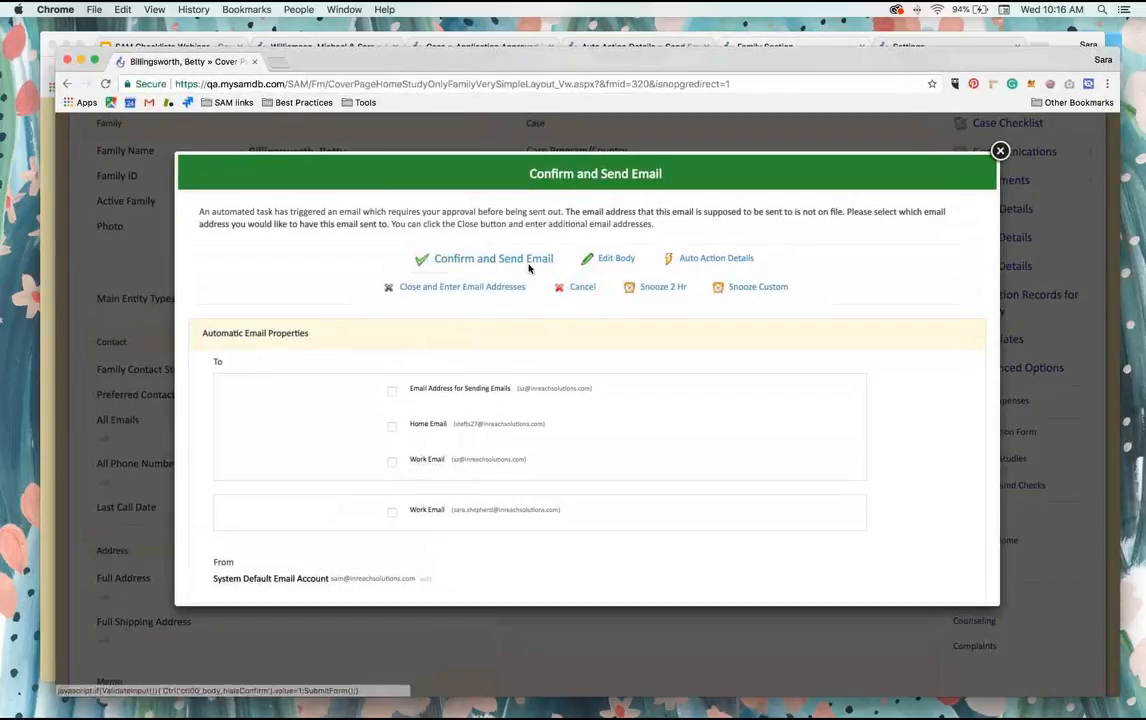
Step: Open the email body for editing, save it as it is, and cancel sending the triggered email
{"action": "left_click", "coordinate": [616, 260]}
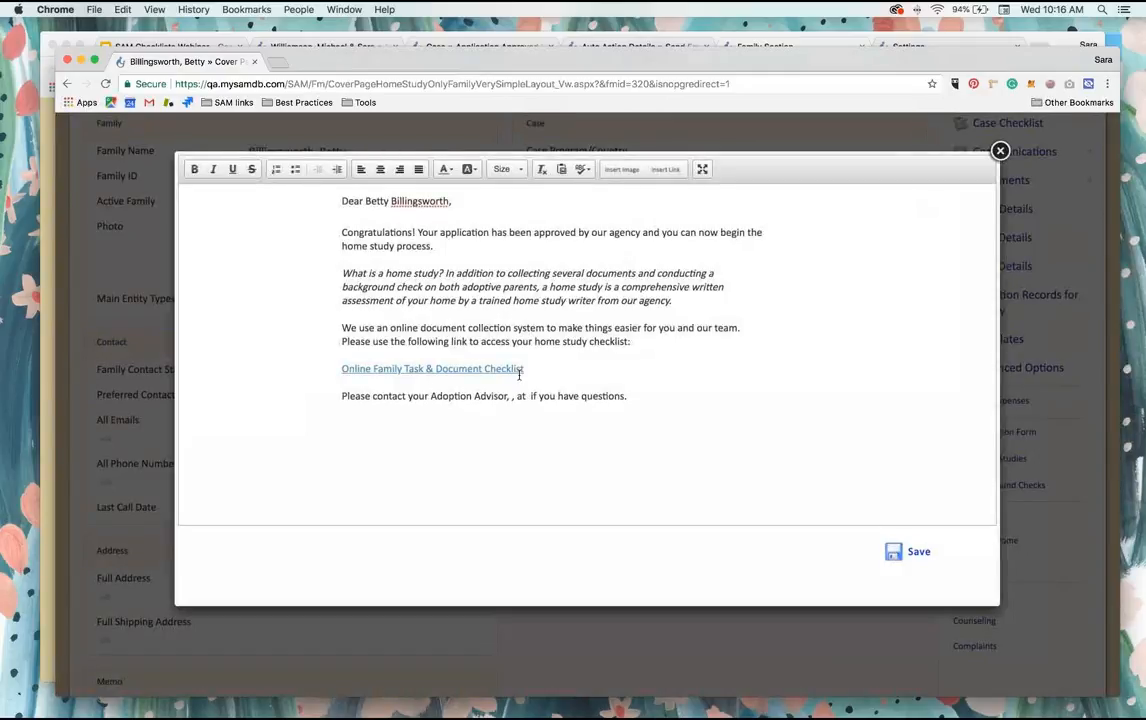
{"action": "double_click", "coordinate": [430, 201]}
{"action": "left_click", "coordinate": [425, 221]}
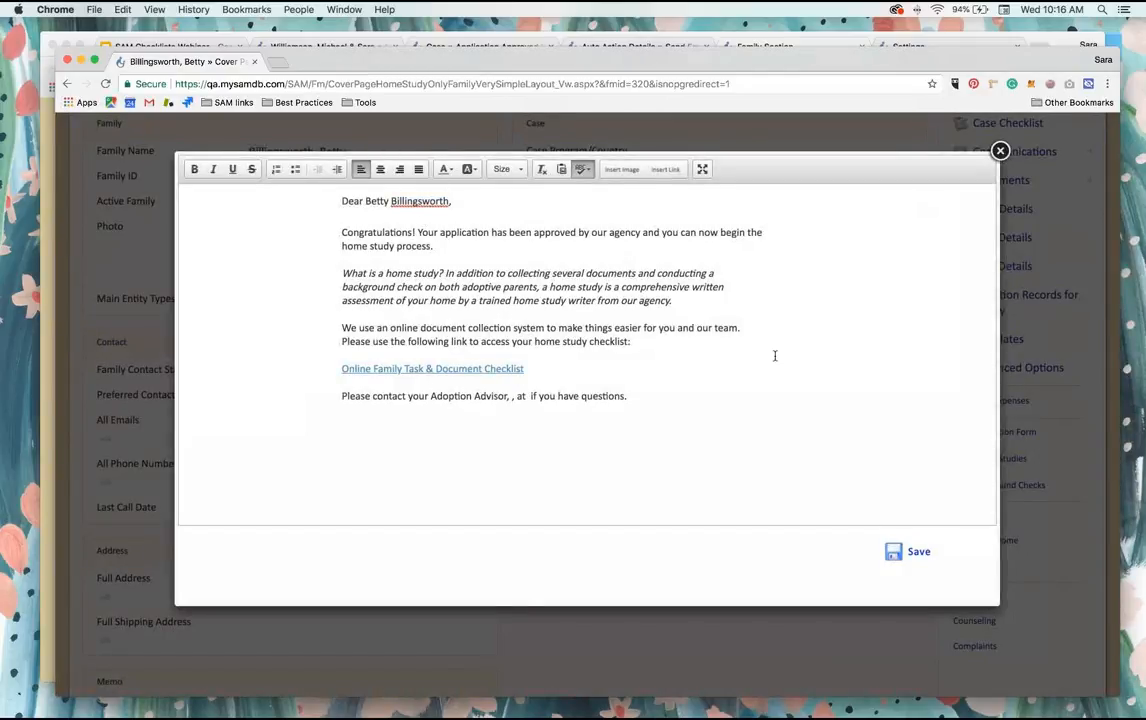
{"action": "left_click", "coordinate": [908, 551]}
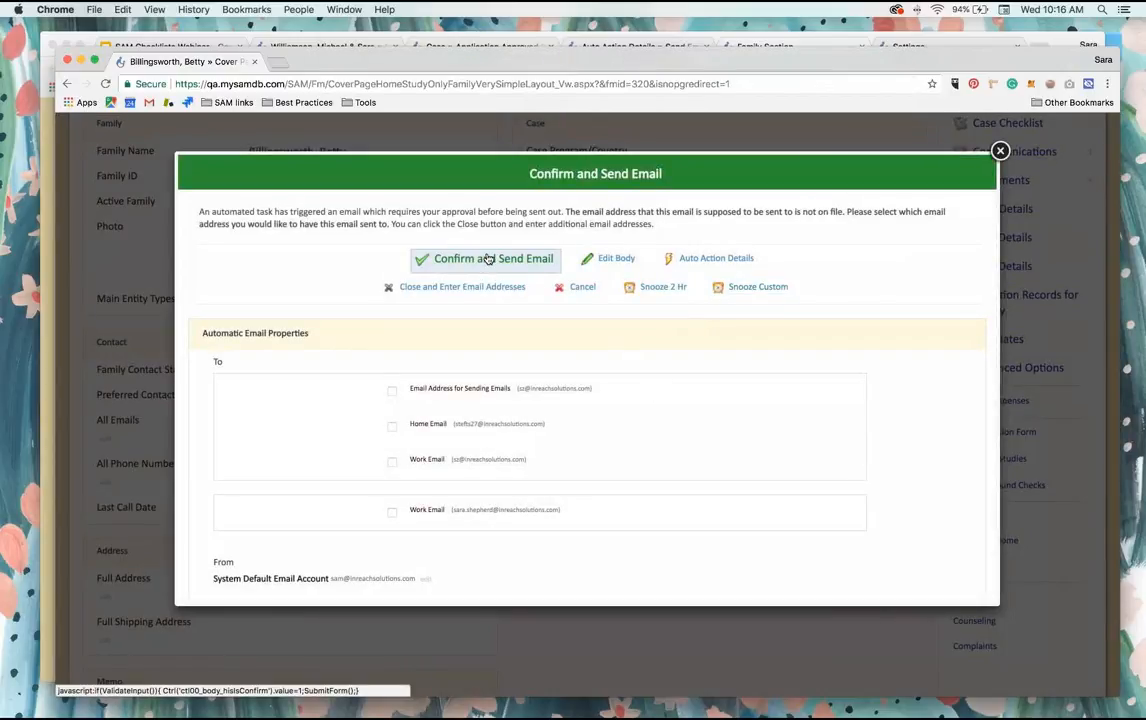
{"action": "left_click", "coordinate": [581, 287]}
{"action": "left_click", "coordinate": [720, 204]}
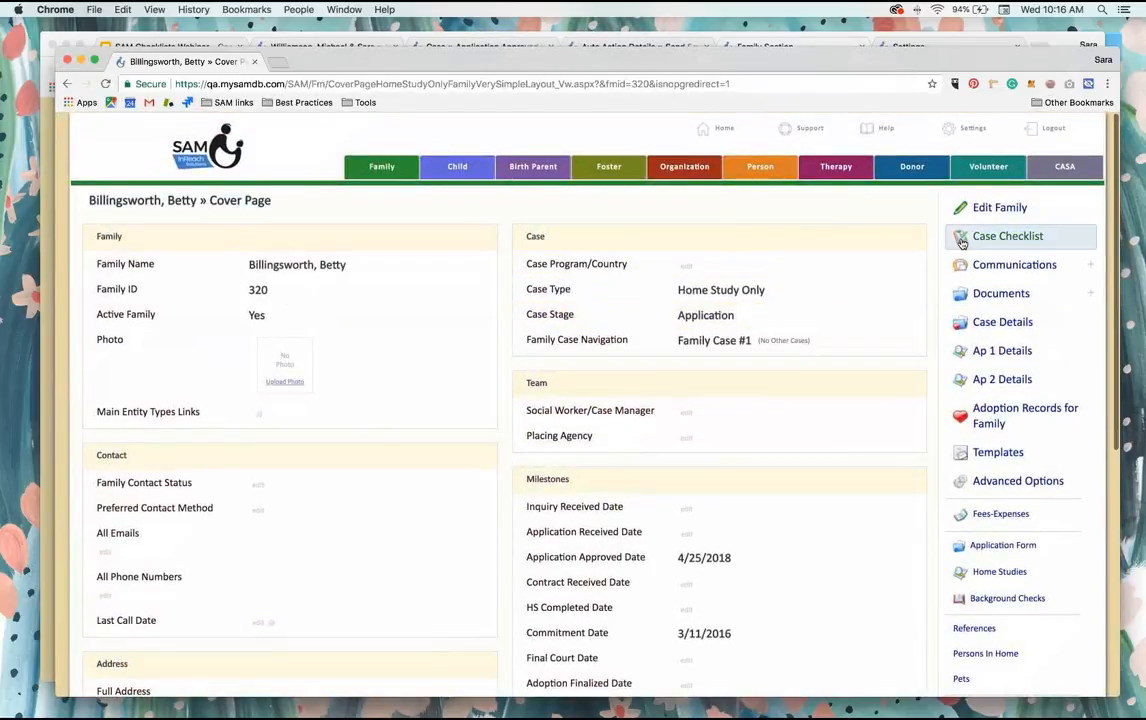
Step: Check the family's Home Studies record, return to the cover page and open the Case Checklist
{"action": "scroll", "coordinate": [1005, 450], "scroll_direction": "down", "scroll_amount": 3}
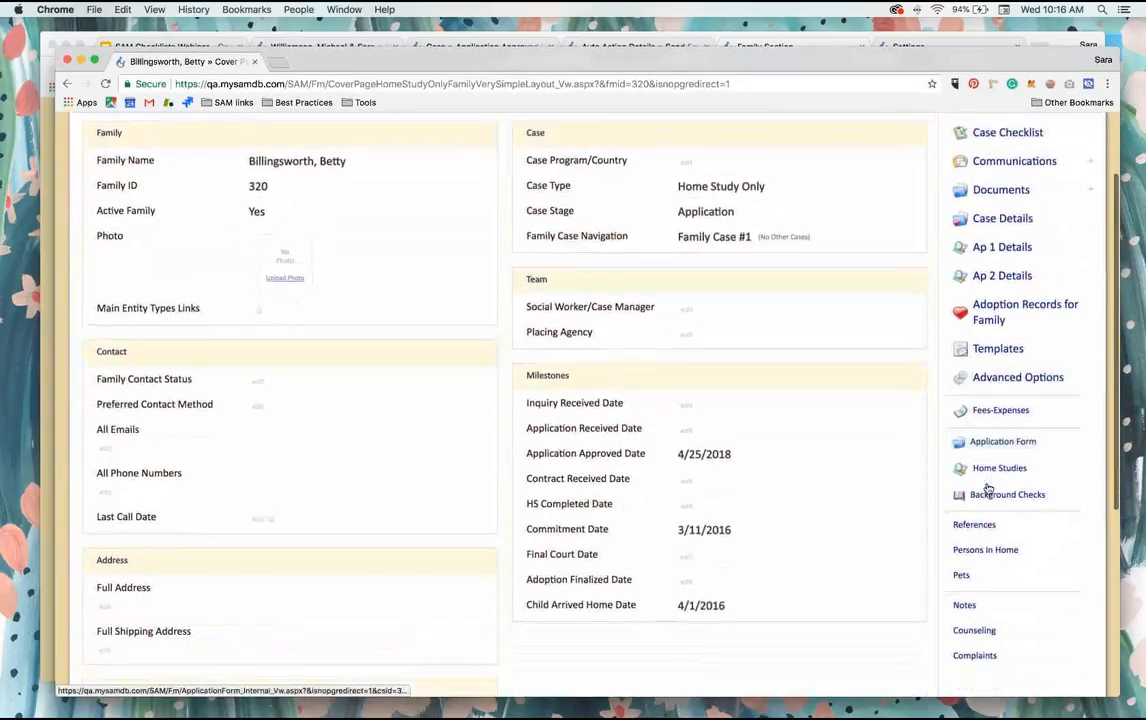
{"action": "left_click", "coordinate": [1001, 470]}
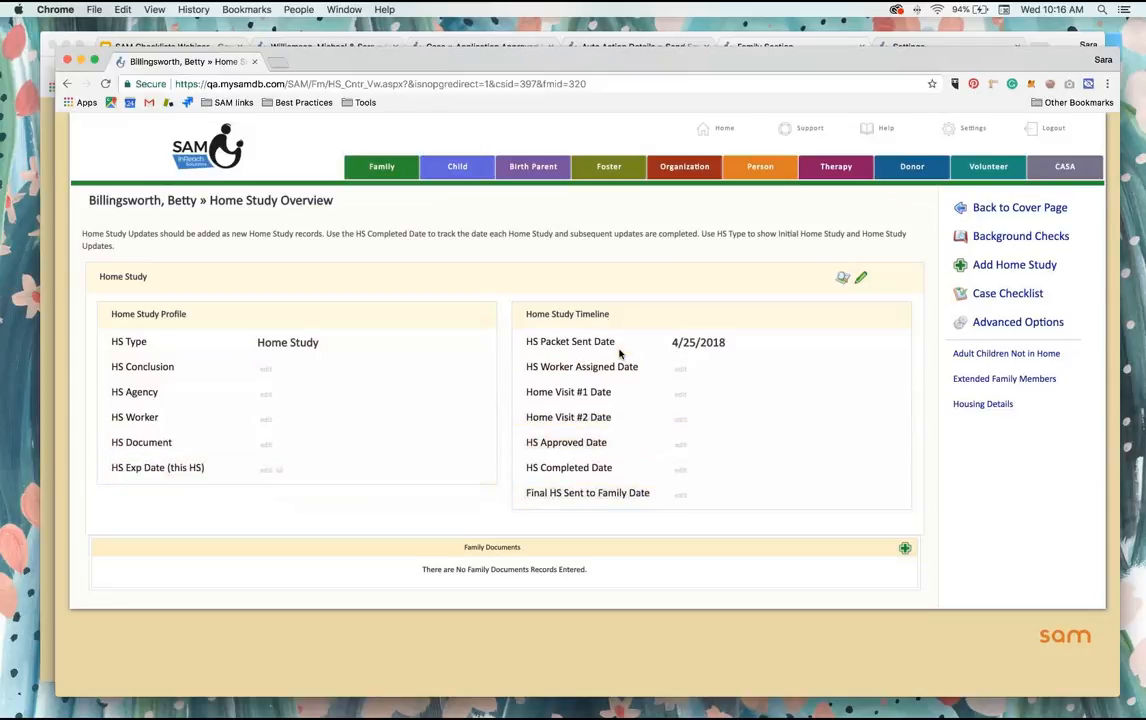
{"action": "left_click", "coordinate": [1016, 212]}
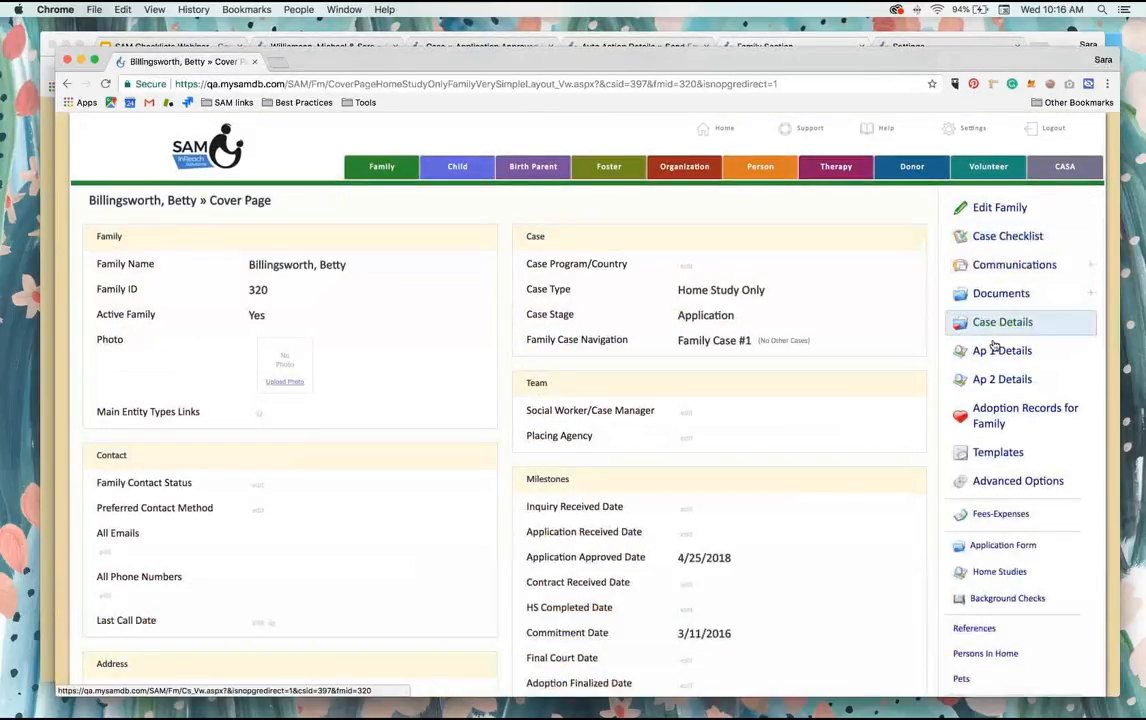
{"action": "left_click", "coordinate": [1004, 244]}
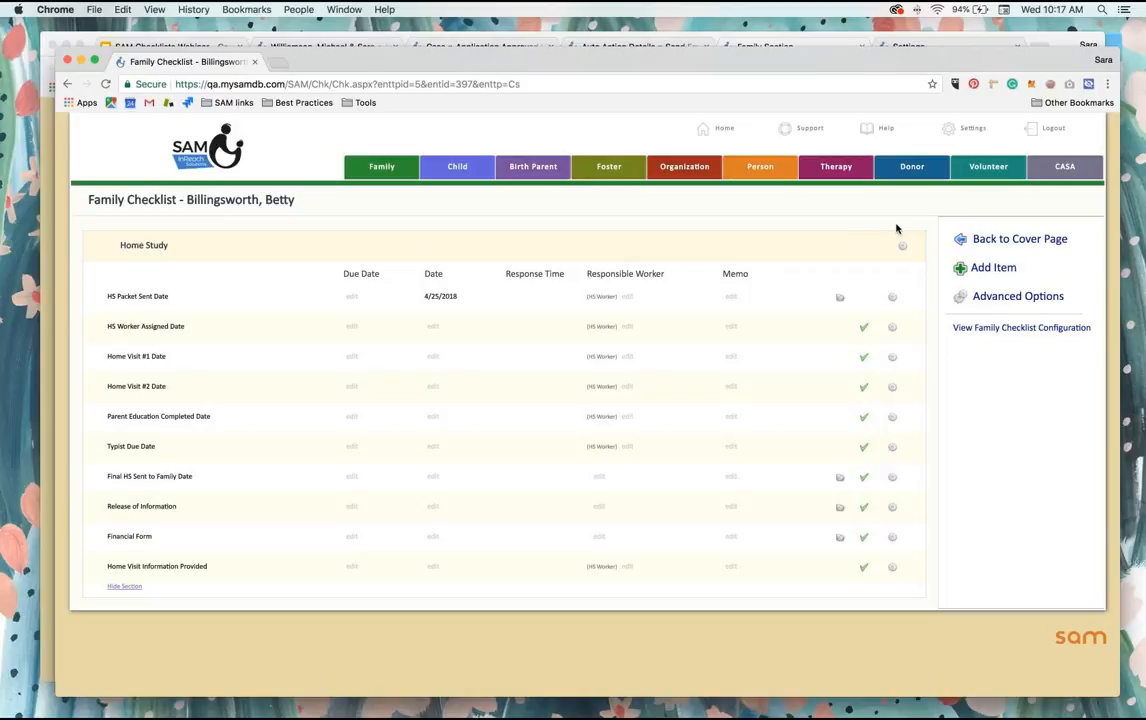
Step: Open the Family Checklist configuration and examine what automatically enters the Home Study section
{"action": "left_click", "coordinate": [1008, 330]}
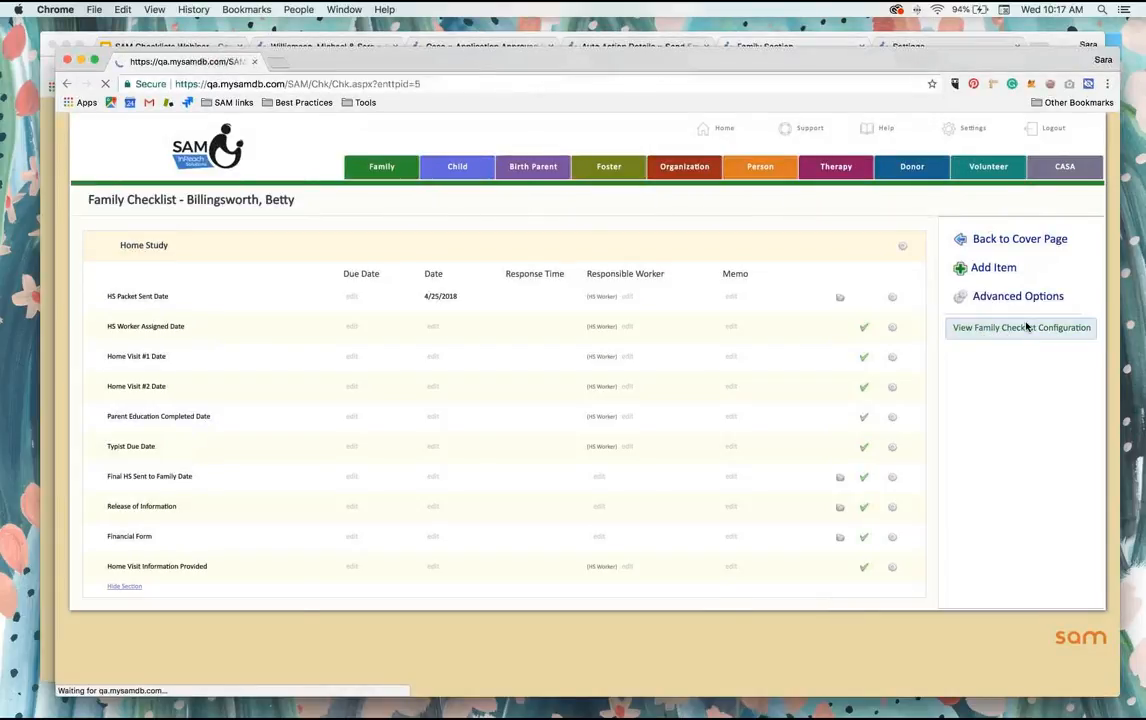
{"action": "scroll", "coordinate": [864, 407], "scroll_direction": "down", "scroll_amount": 5}
{"action": "scroll", "coordinate": [864, 407], "scroll_direction": "down", "scroll_amount": 10}
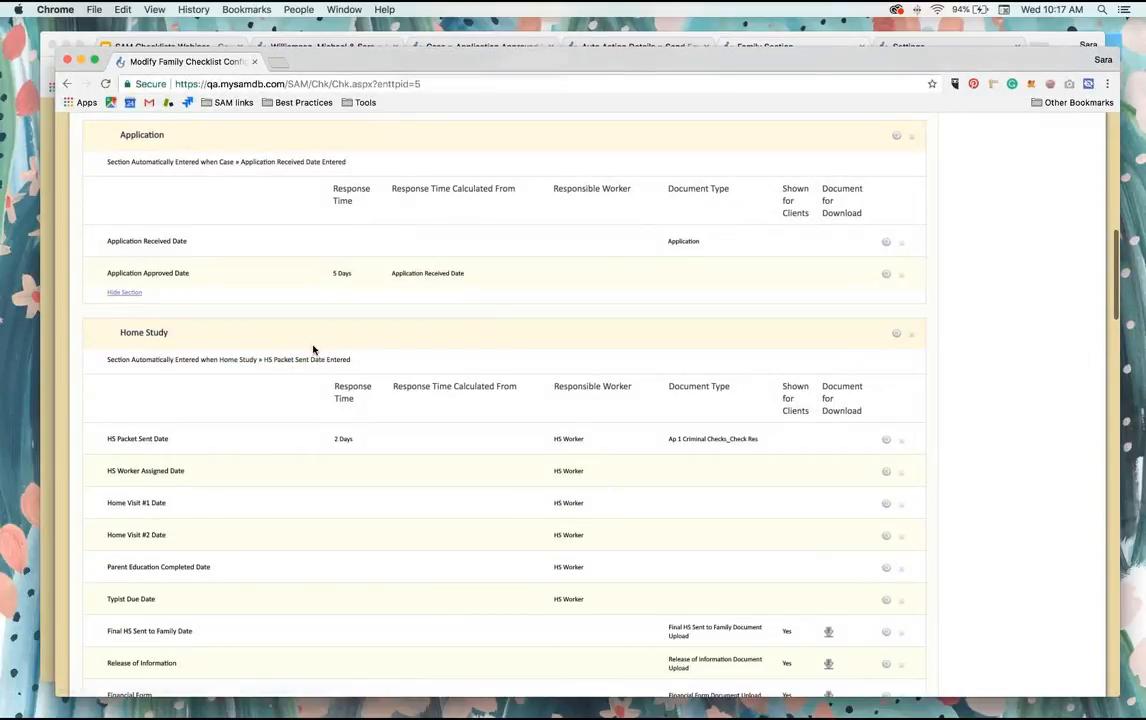
{"action": "scroll", "coordinate": [313, 350], "scroll_direction": "up", "scroll_amount": 2}
{"action": "scroll", "coordinate": [313, 350], "scroll_direction": "up", "scroll_amount": 10}
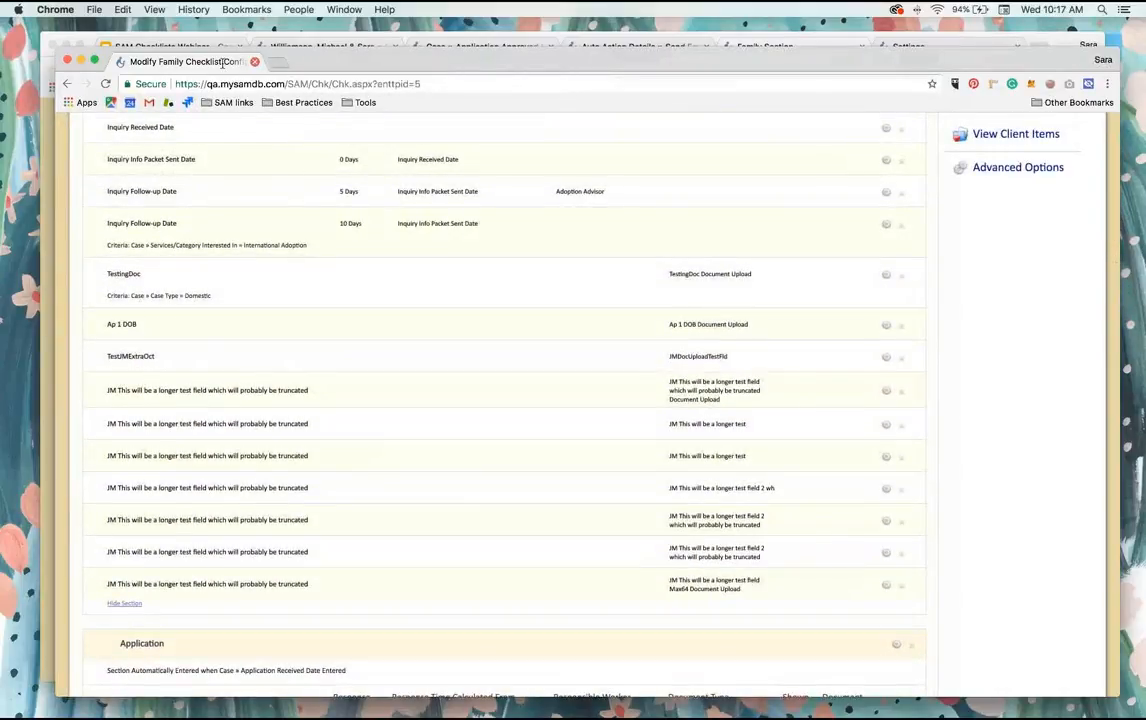
Step: Return to the browser window with the Family Section, open Auto Actions in the settings and start a new auto action
{"action": "left_click", "coordinate": [1051, 38]}
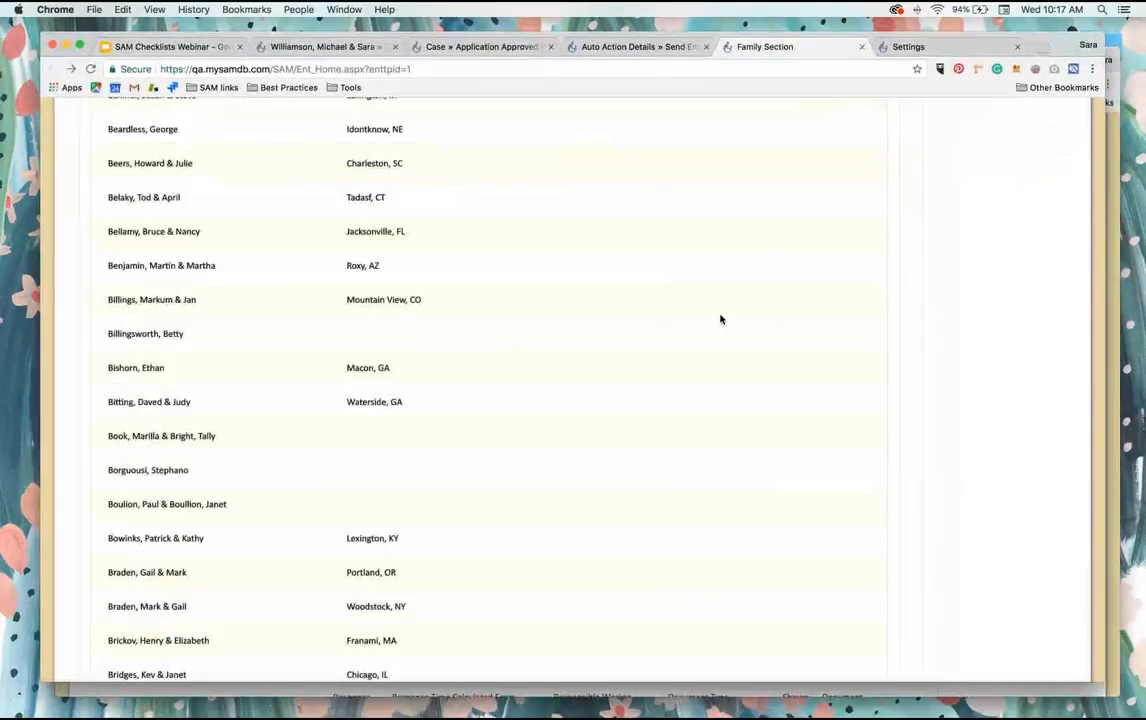
{"action": "scroll", "coordinate": [721, 320], "scroll_direction": "up", "scroll_amount": 10}
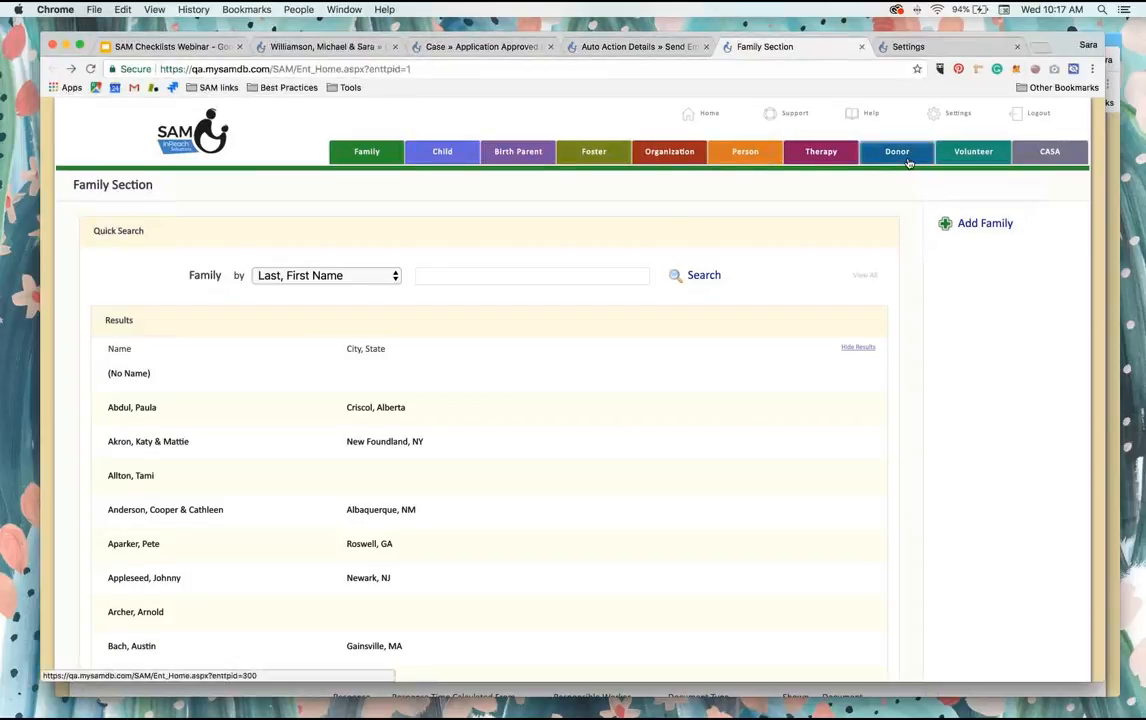
{"action": "left_click", "coordinate": [981, 126]}
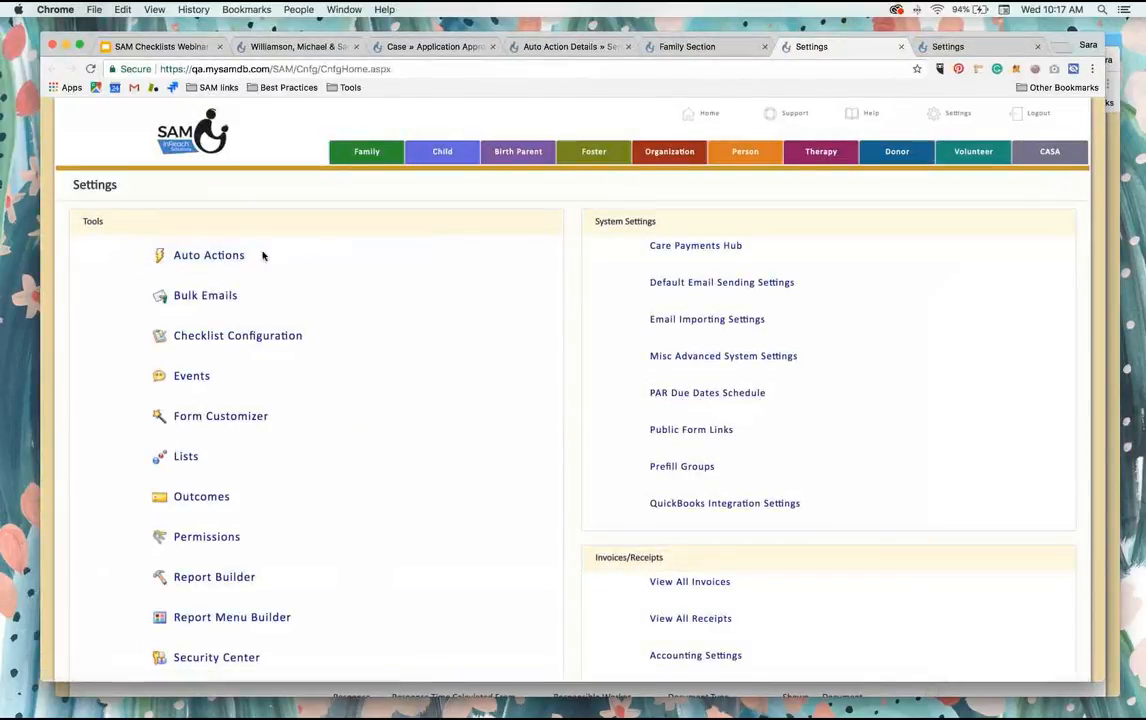
{"action": "left_click", "coordinate": [224, 257]}
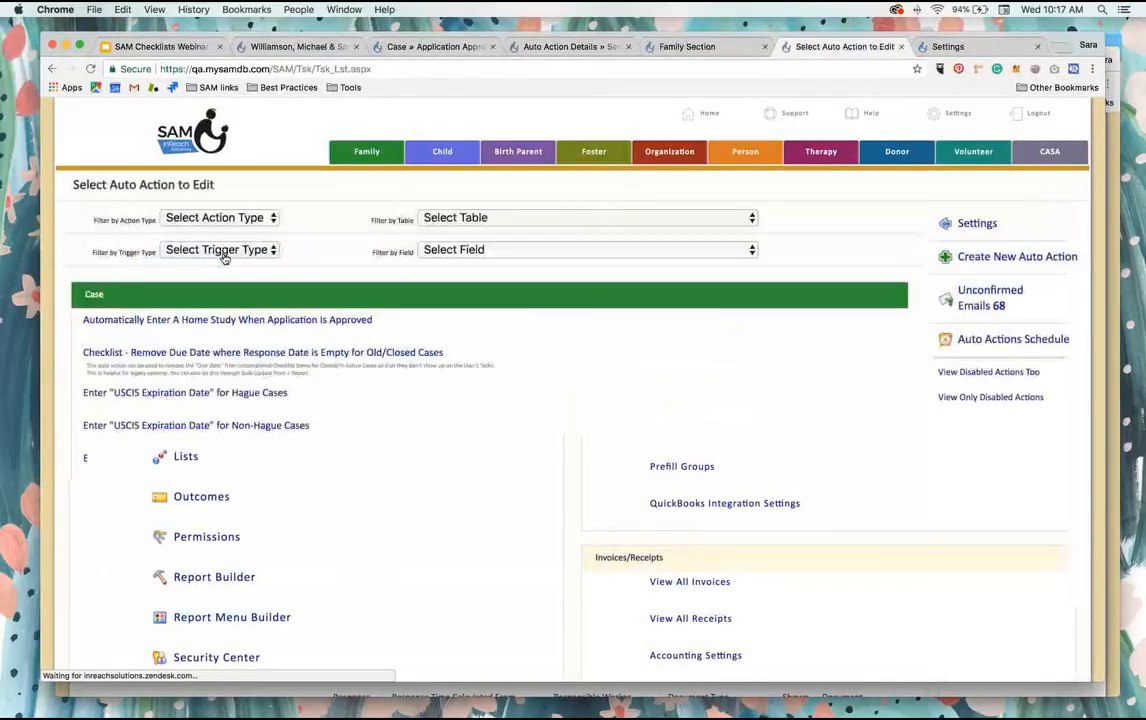
{"action": "left_click", "coordinate": [1016, 258]}
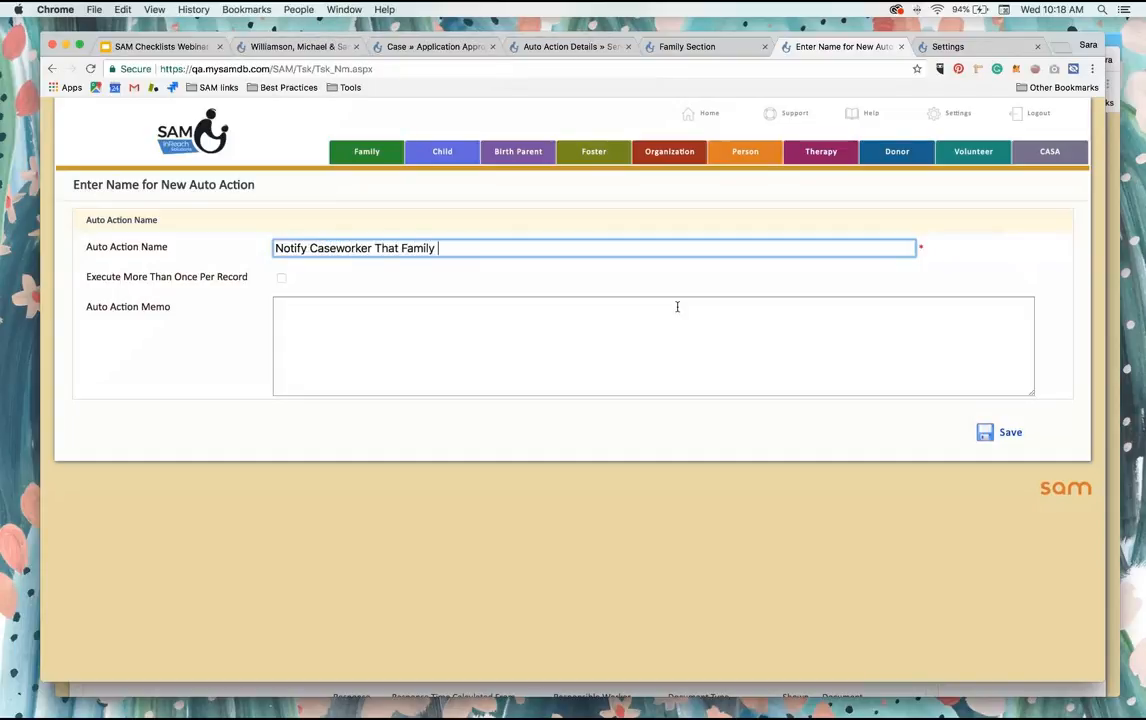
Step: Name the auto action "Notify Caseworker That Family Has Started HS Process" and save it
{"action": "type", "text": "s Started HS PR"}
{"action": "key", "text": "BackSpace"}
{"action": "type", "text": "rocess"}
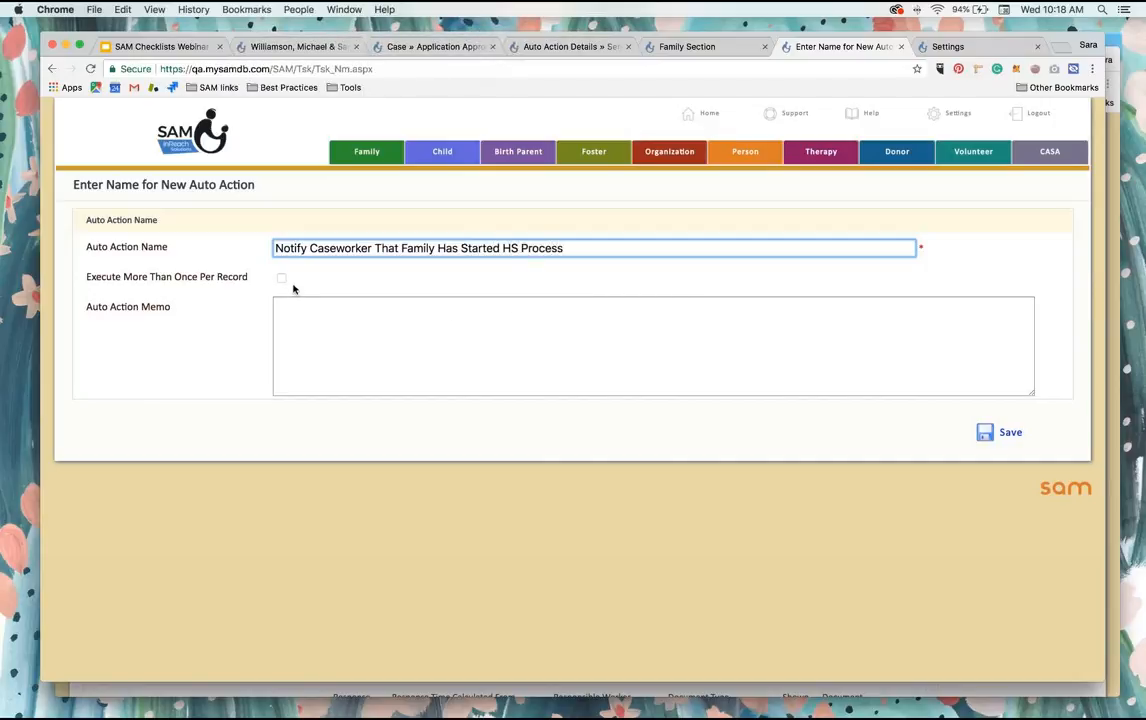
{"action": "left_click", "coordinate": [1001, 434]}
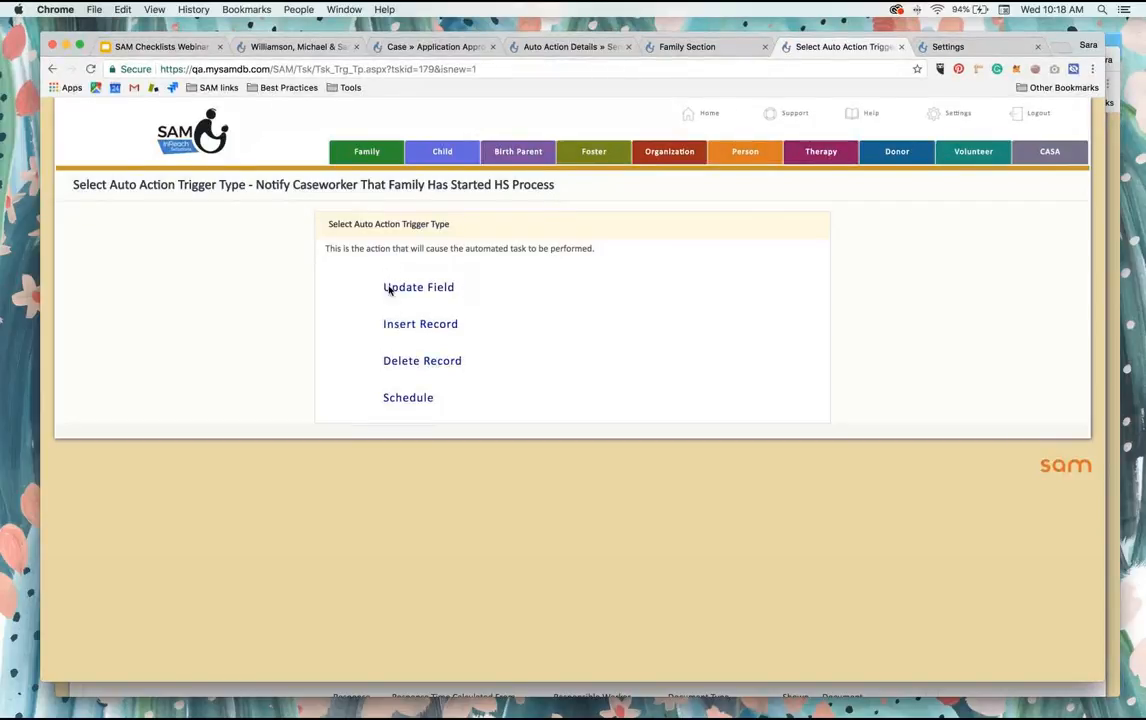
Step: Set the trigger type to Update Field and choose Home Study under the family's Case as the trigger table
{"action": "left_click", "coordinate": [430, 290]}
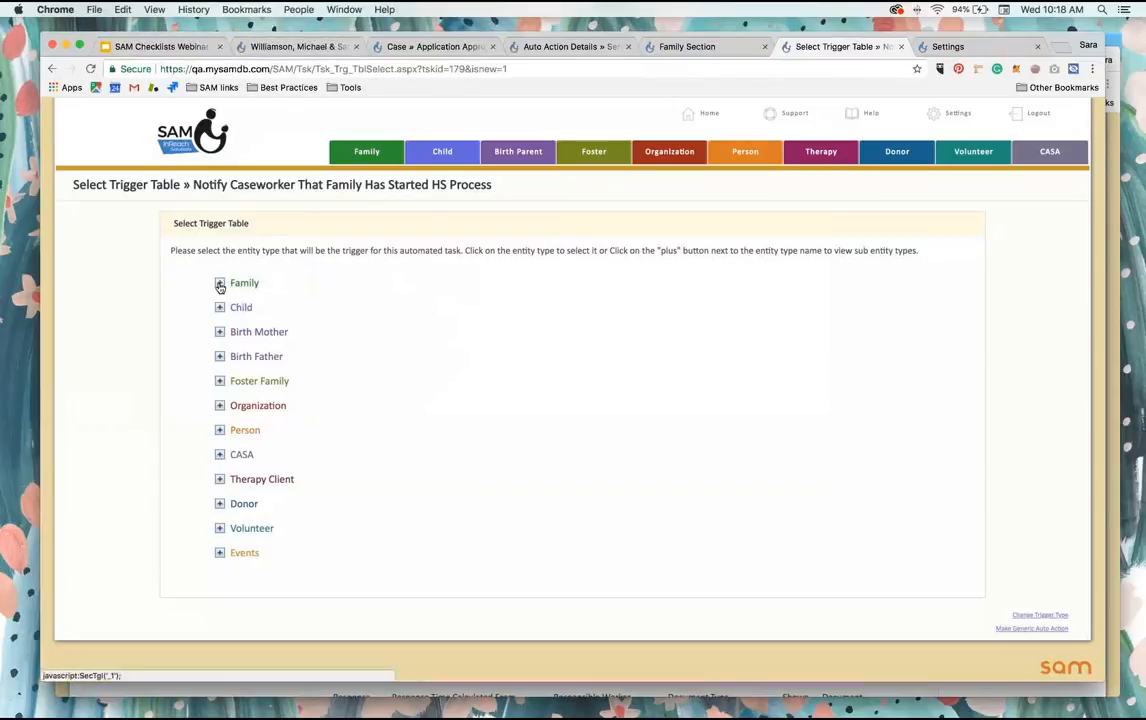
{"action": "left_click", "coordinate": [220, 285]}
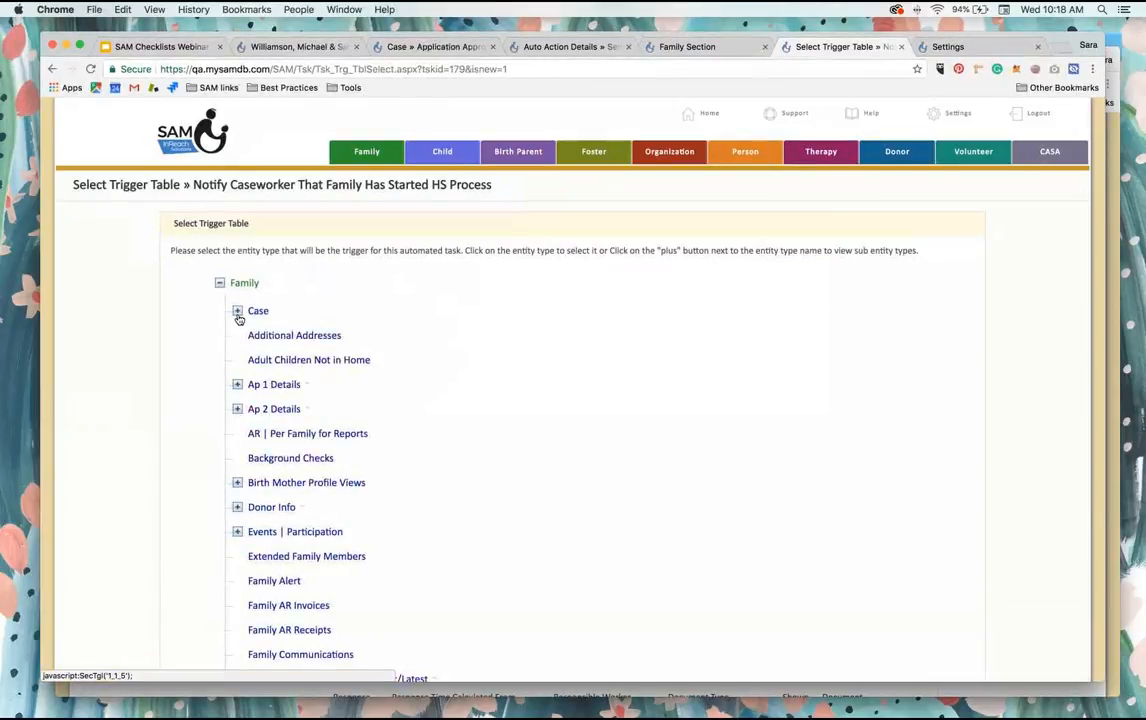
{"action": "left_click", "coordinate": [238, 312]}
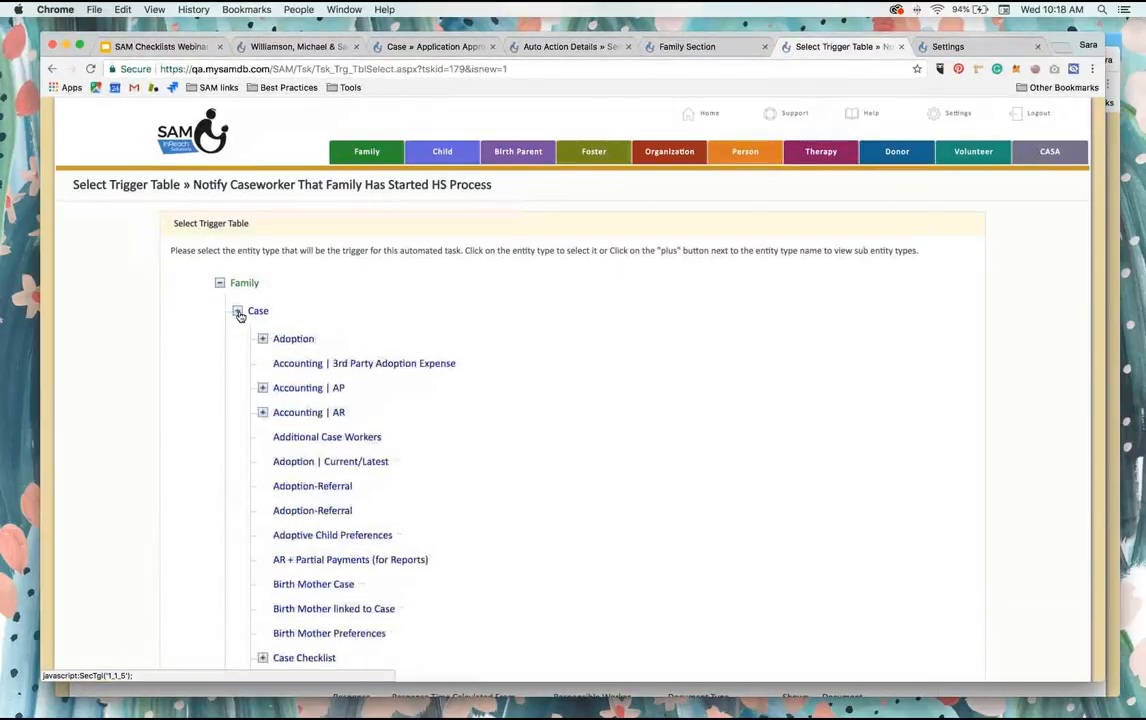
{"action": "scroll", "coordinate": [318, 380], "scroll_direction": "down", "scroll_amount": 5}
{"action": "scroll", "coordinate": [320, 386], "scroll_direction": "down", "scroll_amount": 1}
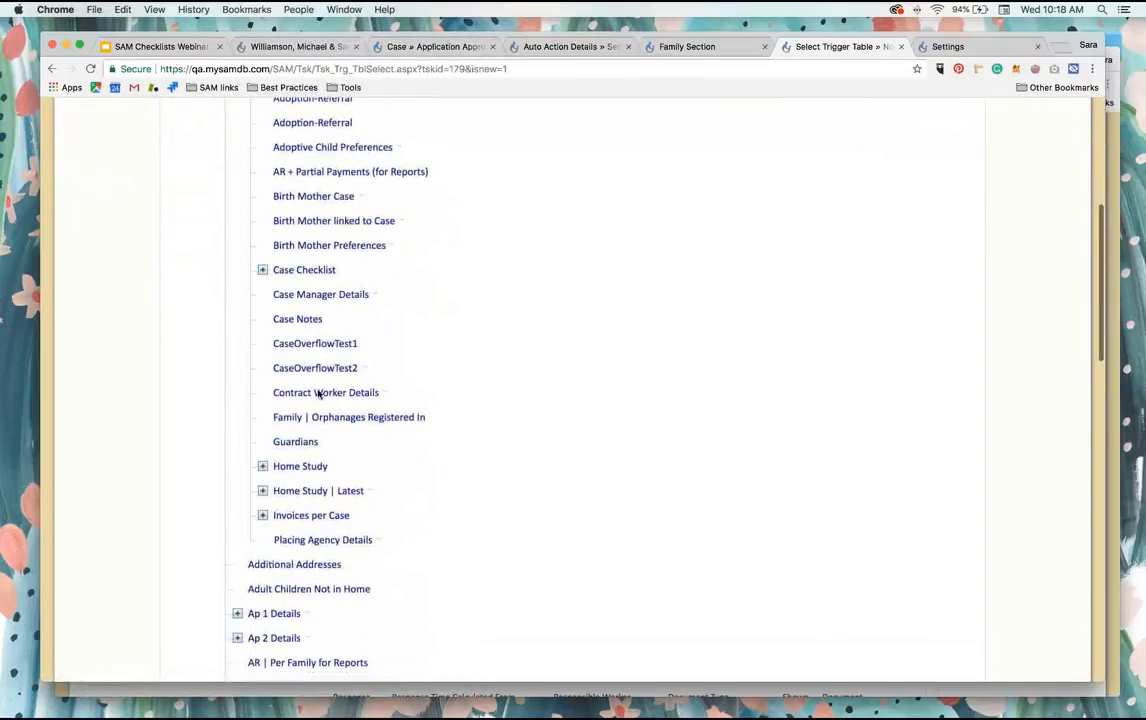
{"action": "left_click", "coordinate": [308, 471]}
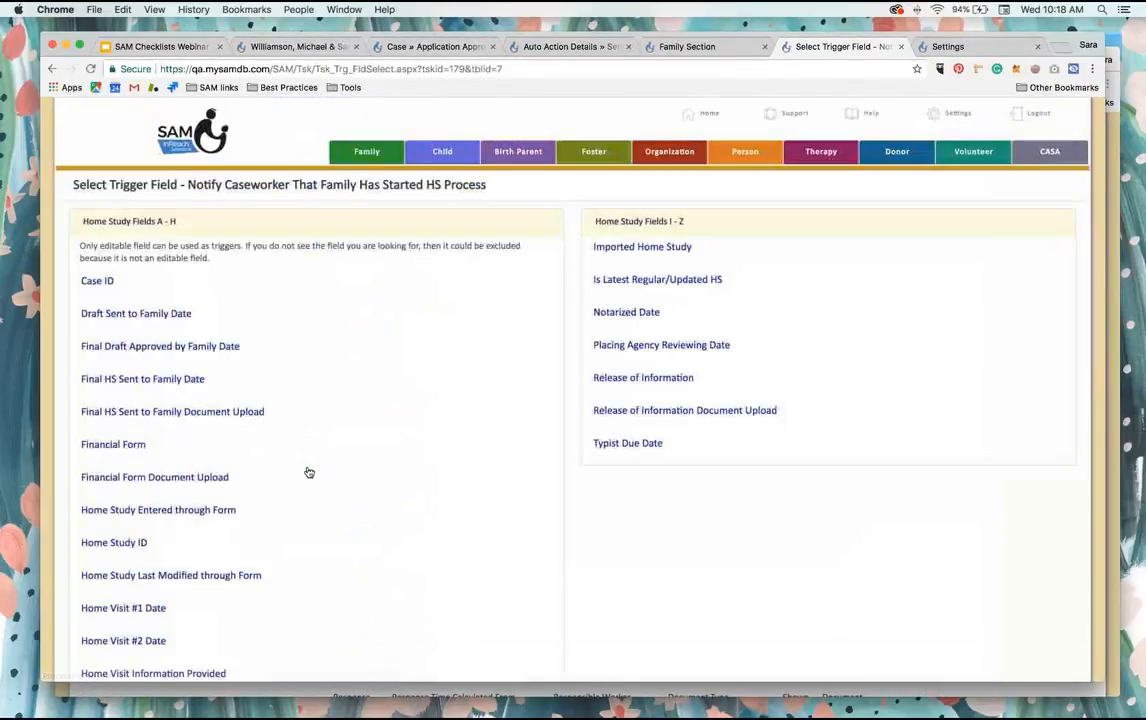
Step: Choose HS Packet Sent Date as the trigger field and save the criterion that it Is Not Empty
{"action": "scroll", "coordinate": [293, 373], "scroll_direction": "down", "scroll_amount": 5}
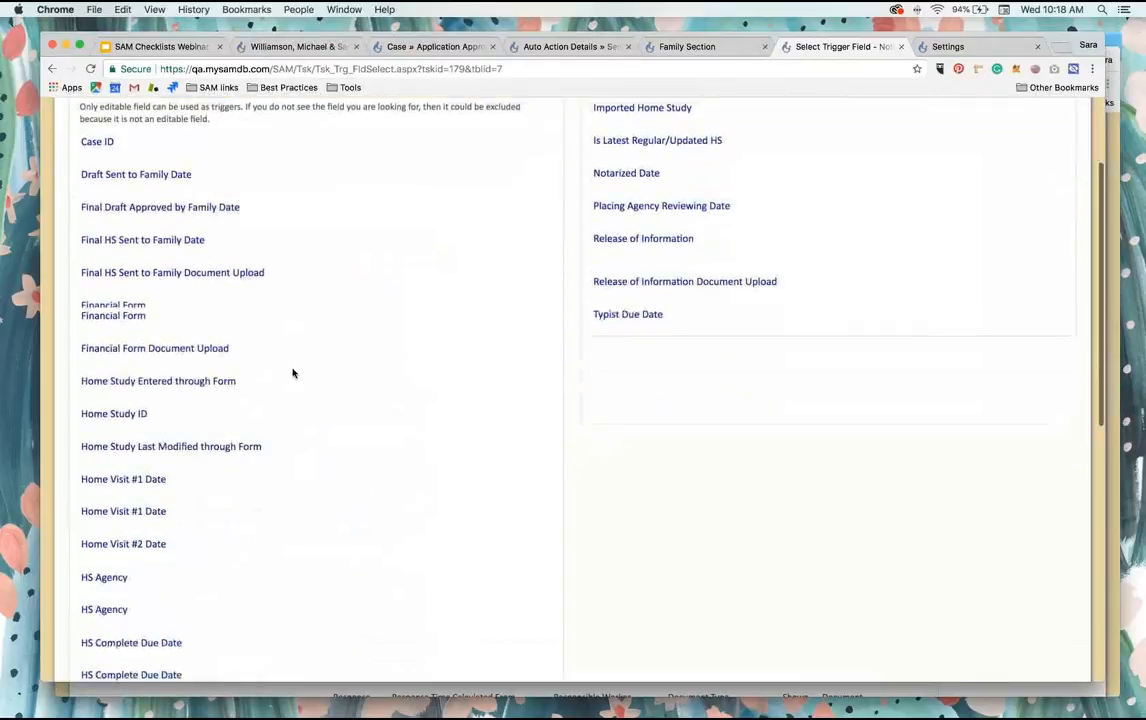
{"action": "scroll", "coordinate": [293, 373], "scroll_direction": "down", "scroll_amount": 5}
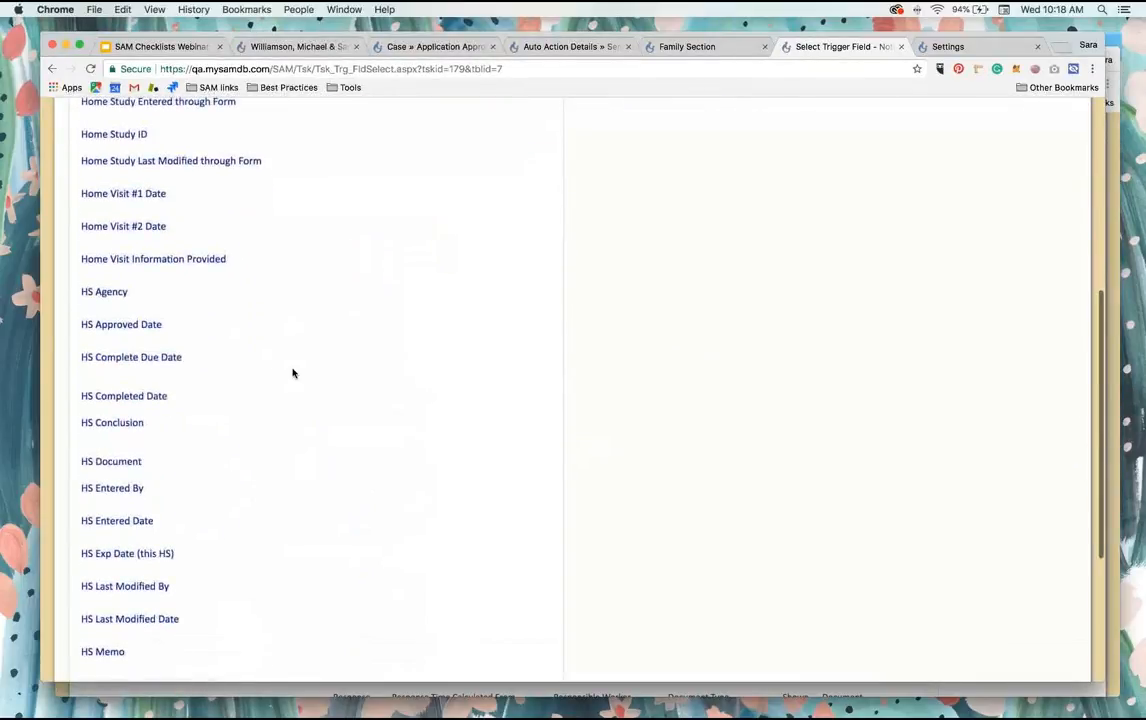
{"action": "scroll", "coordinate": [176, 458], "scroll_direction": "down", "scroll_amount": 4}
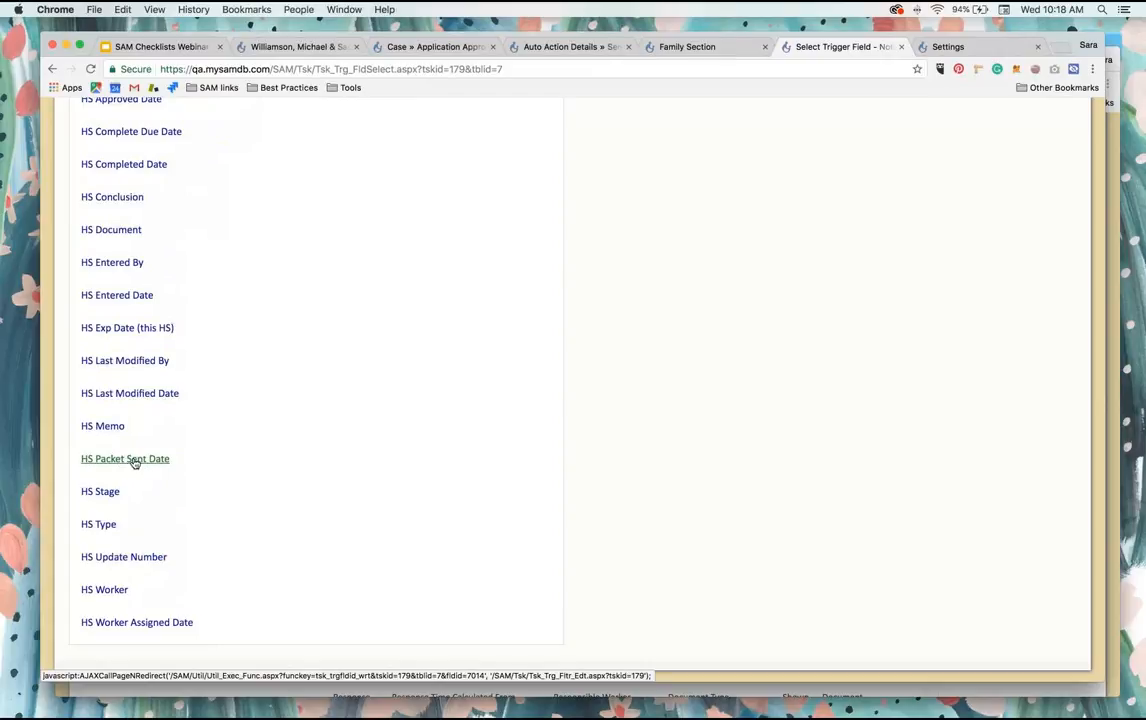
{"action": "left_click", "coordinate": [134, 460]}
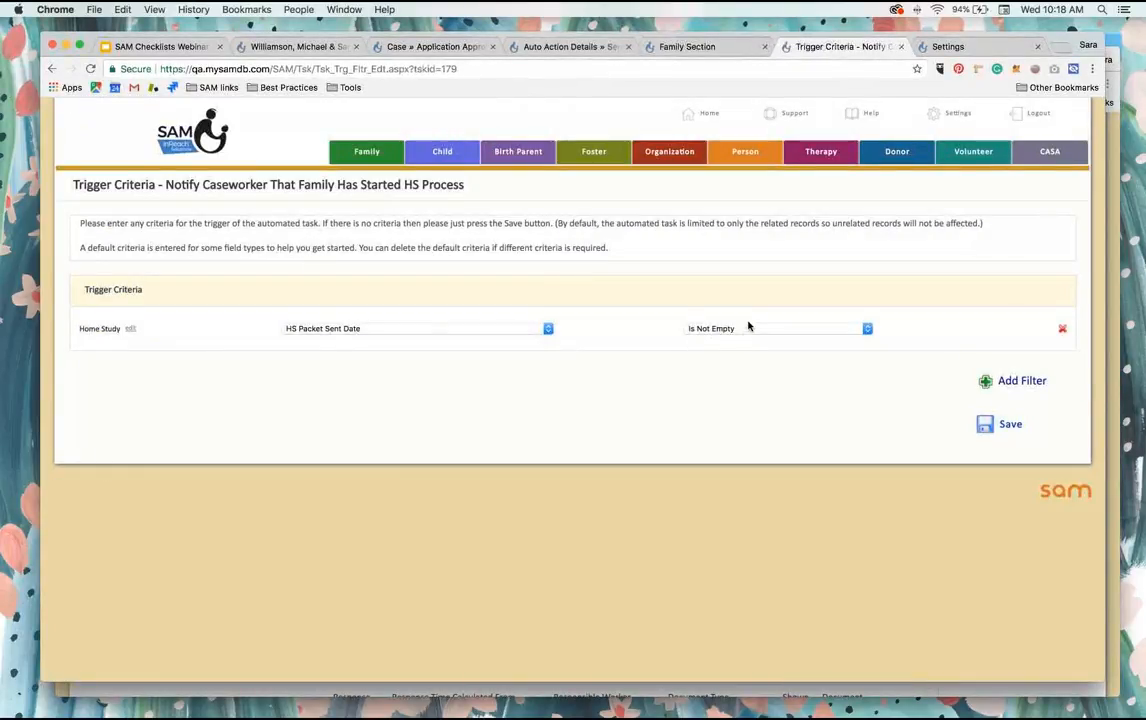
{"action": "left_click", "coordinate": [1002, 427]}
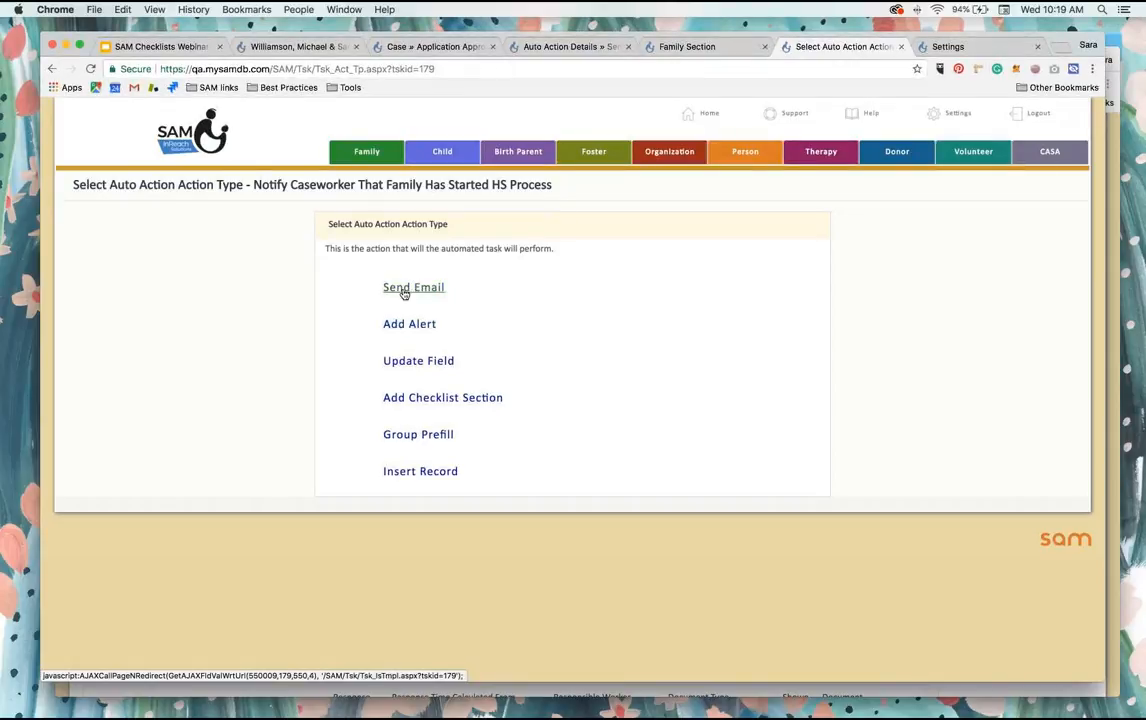
Step: Set the auto action to send an email using the "Notify Caseworker When Home Study Process Begins" template
{"action": "left_click", "coordinate": [405, 289]}
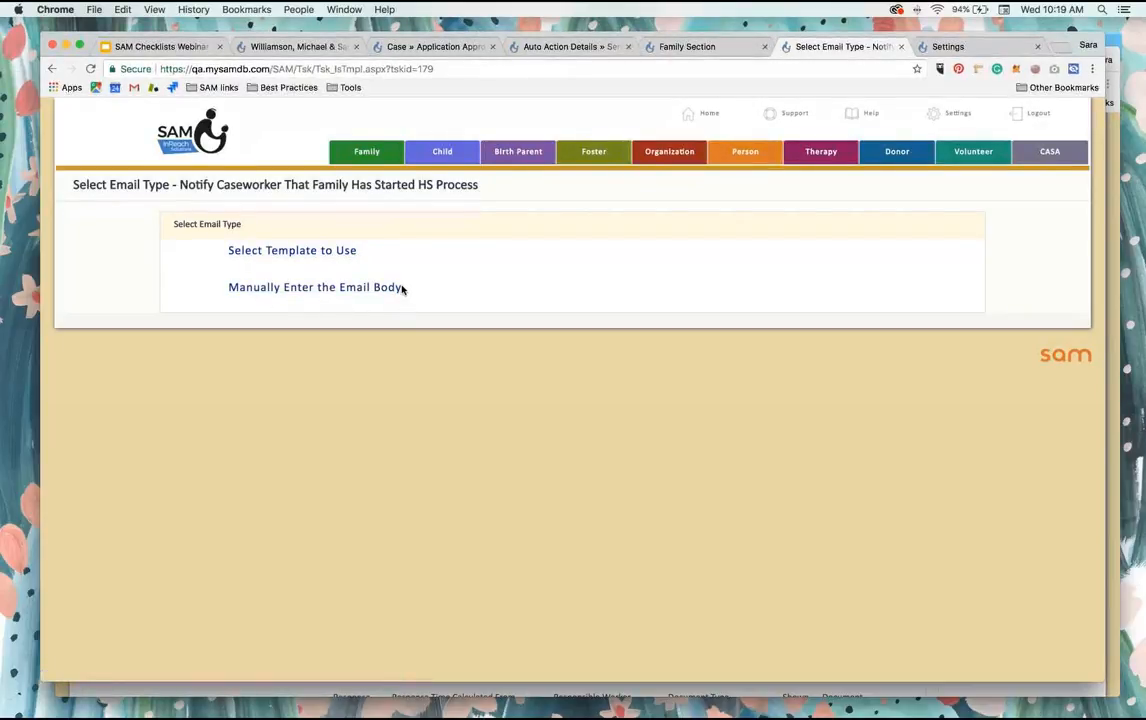
{"action": "left_click", "coordinate": [284, 254]}
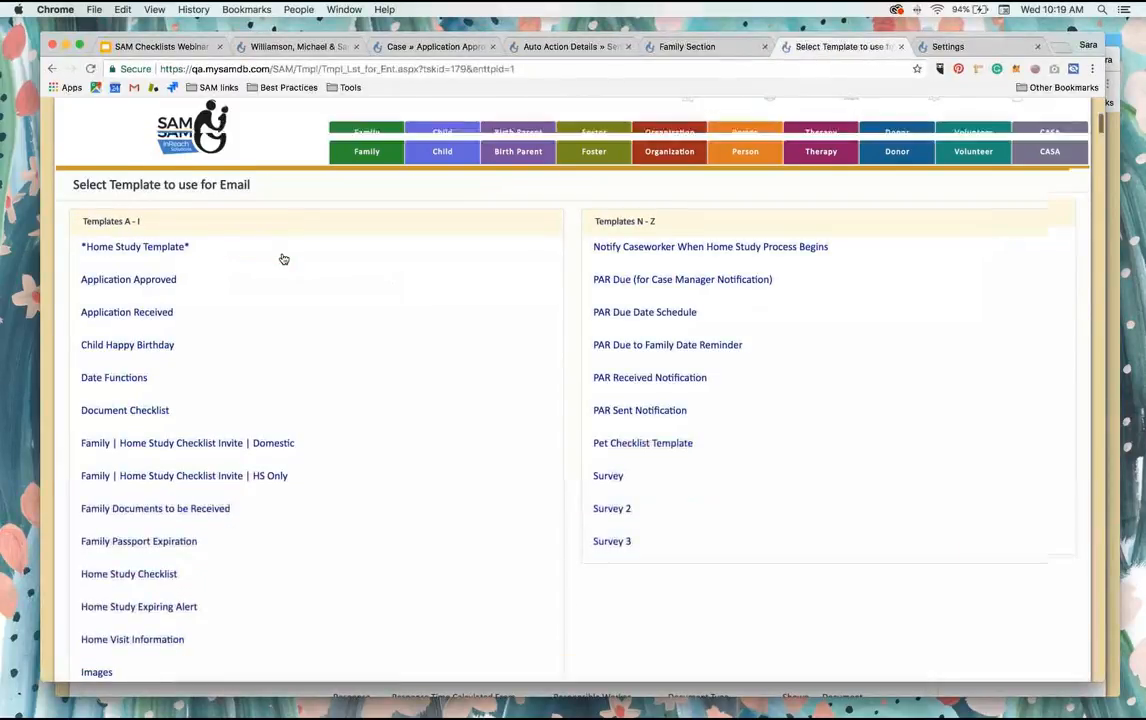
{"action": "scroll", "coordinate": [284, 259], "scroll_direction": "down", "scroll_amount": 2}
{"action": "scroll", "coordinate": [284, 259], "scroll_direction": "down", "scroll_amount": 1}
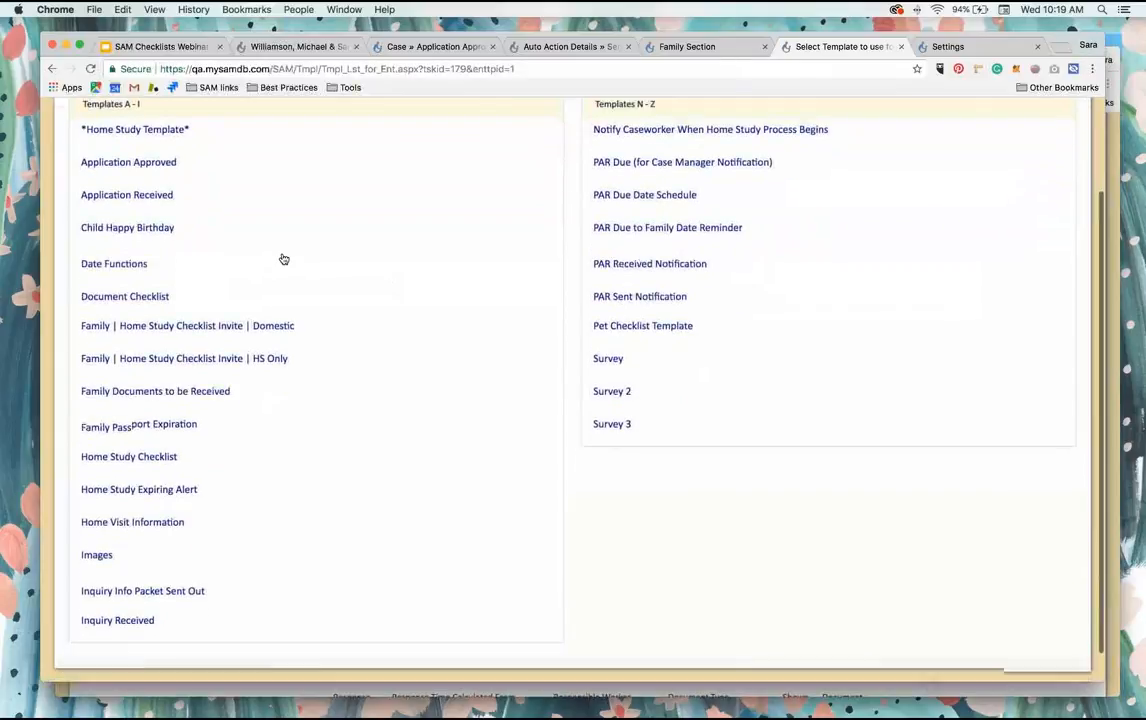
{"action": "scroll", "coordinate": [367, 330], "scroll_direction": "up", "scroll_amount": 2}
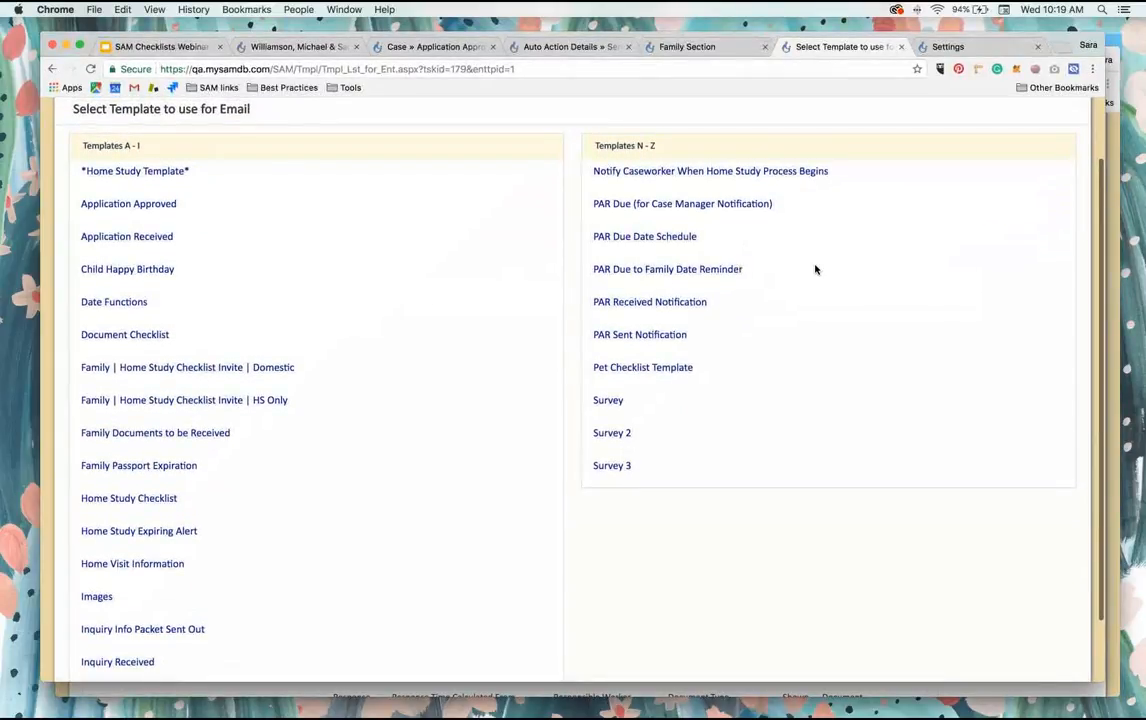
{"action": "left_click", "coordinate": [684, 172]}
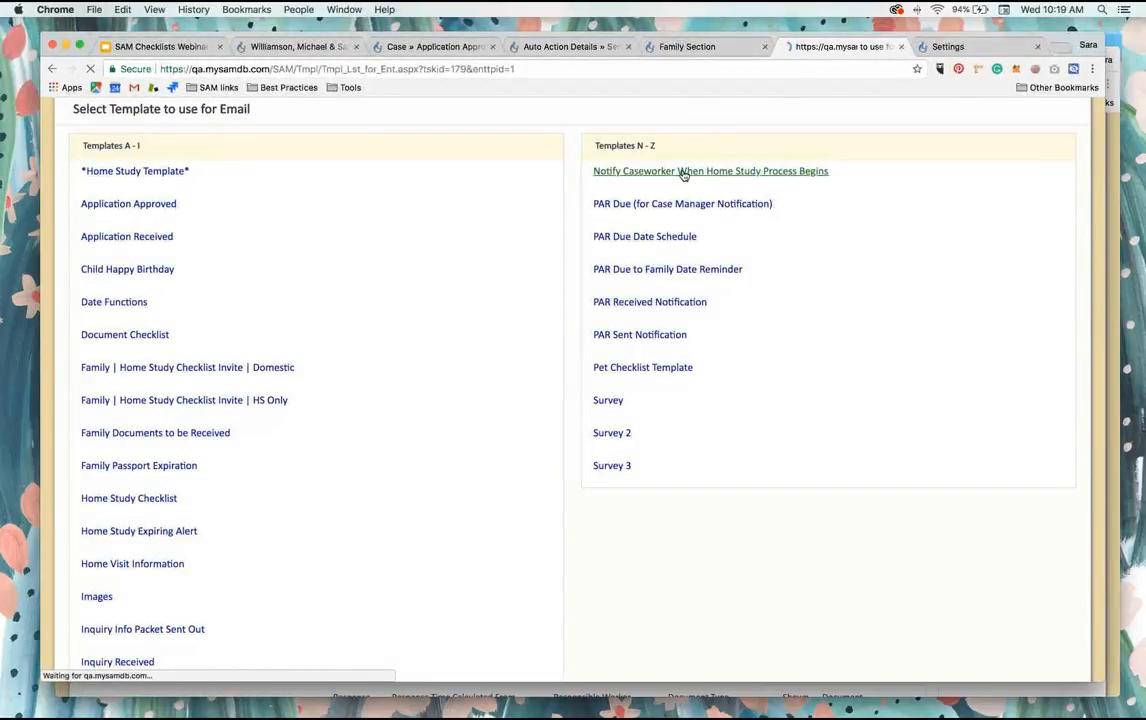
Step: Choose Social Worker/Case Manager - Work Email as the recipient, enable Confirm Before Sending and save the email options
{"action": "scroll", "coordinate": [532, 313], "scroll_direction": "down", "scroll_amount": 15}
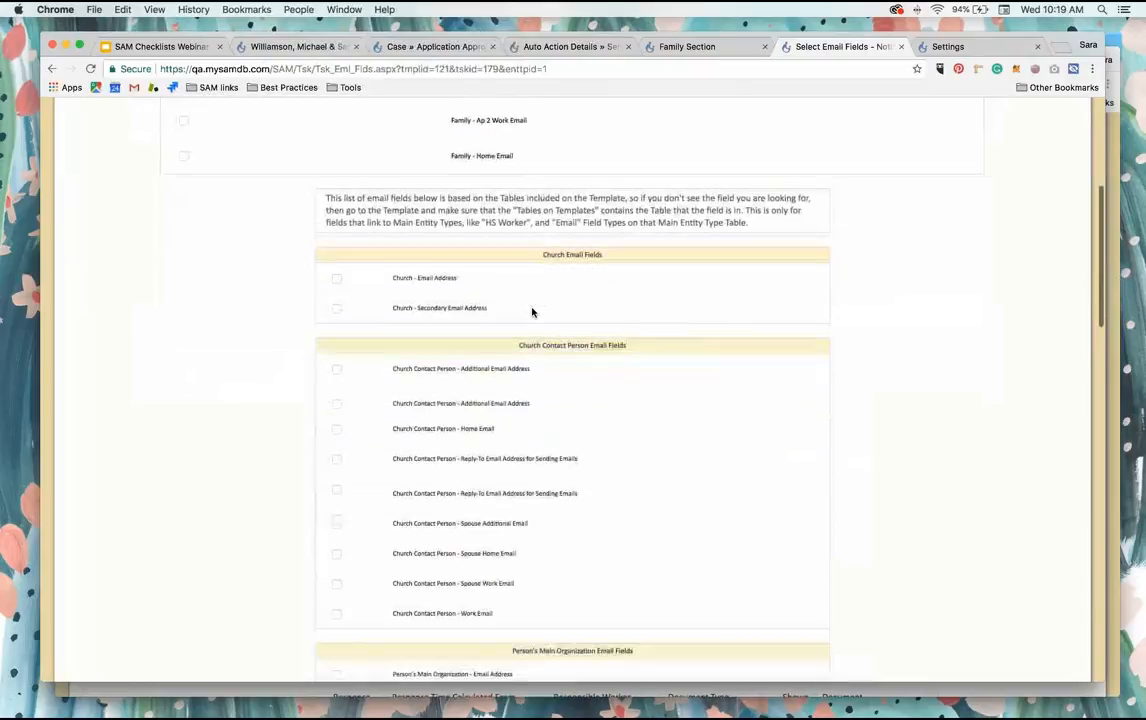
{"action": "scroll", "coordinate": [532, 313], "scroll_direction": "down", "scroll_amount": 12}
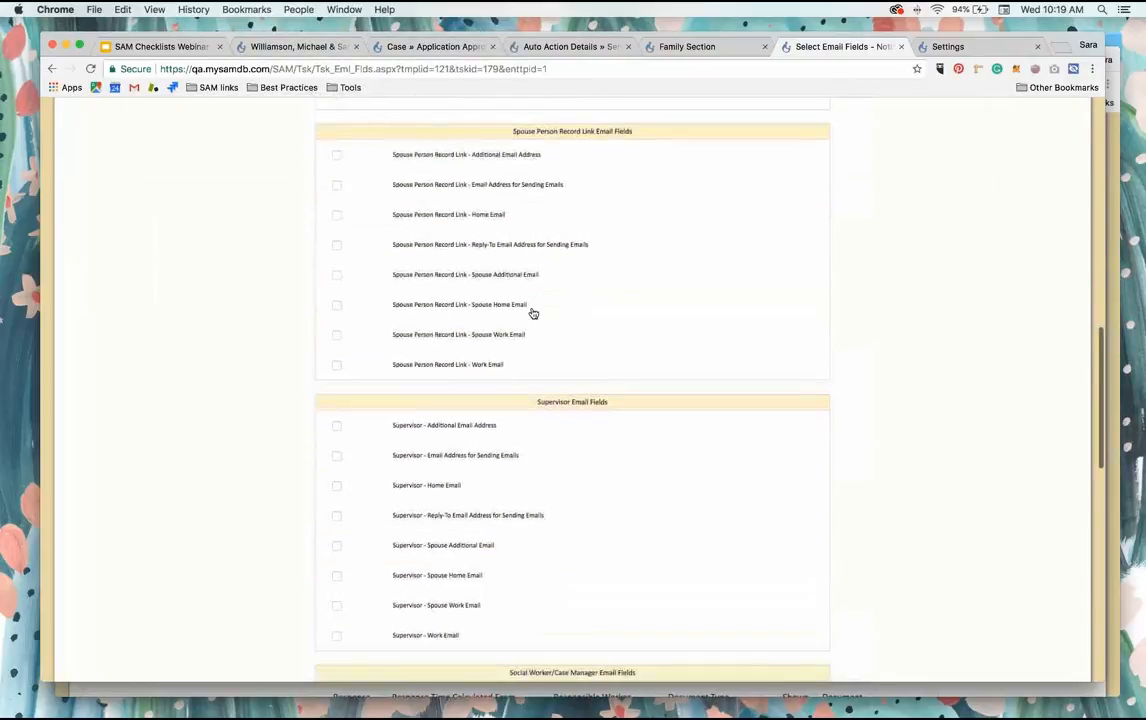
{"action": "scroll", "coordinate": [532, 313], "scroll_direction": "down", "scroll_amount": 3}
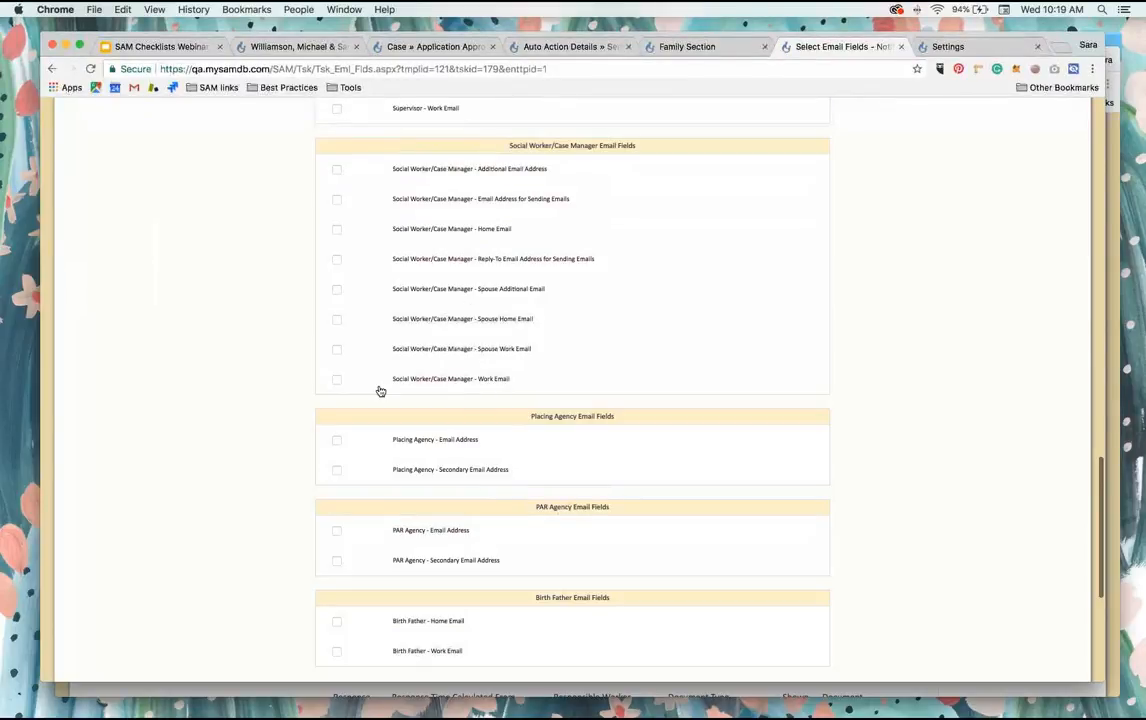
{"action": "left_click", "coordinate": [336, 380]}
{"action": "scroll", "coordinate": [664, 402], "scroll_direction": "down", "scroll_amount": 3}
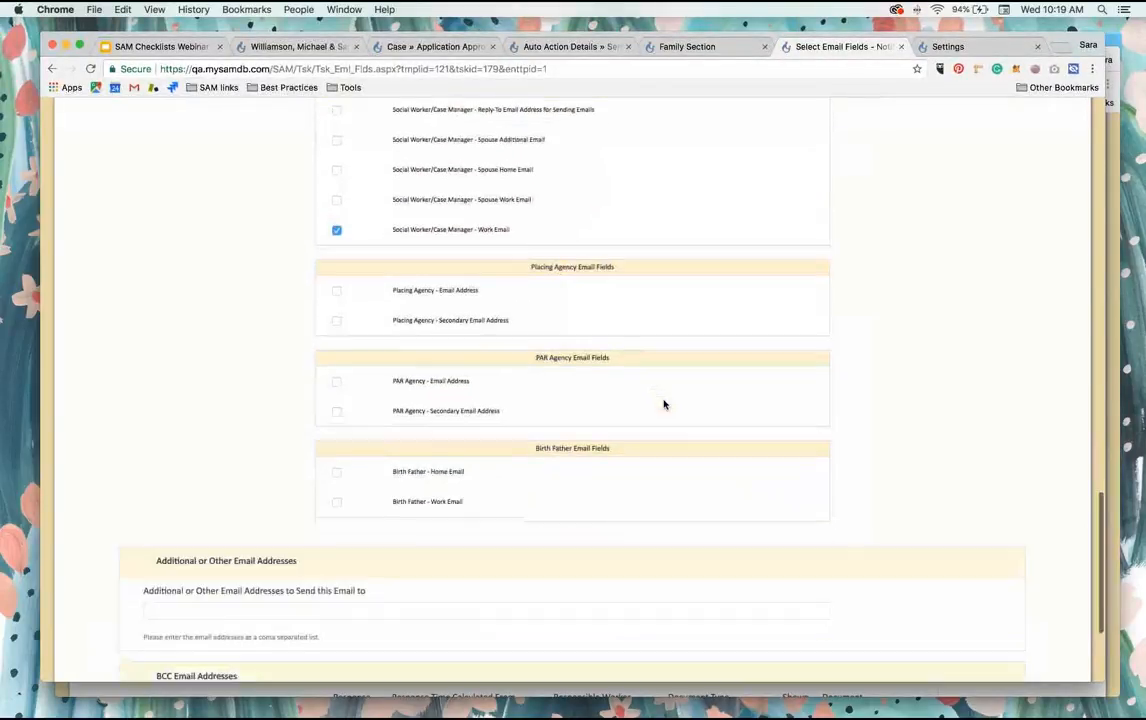
{"action": "scroll", "coordinate": [664, 404], "scroll_direction": "down", "scroll_amount": 4}
{"action": "left_click", "coordinate": [993, 614]}
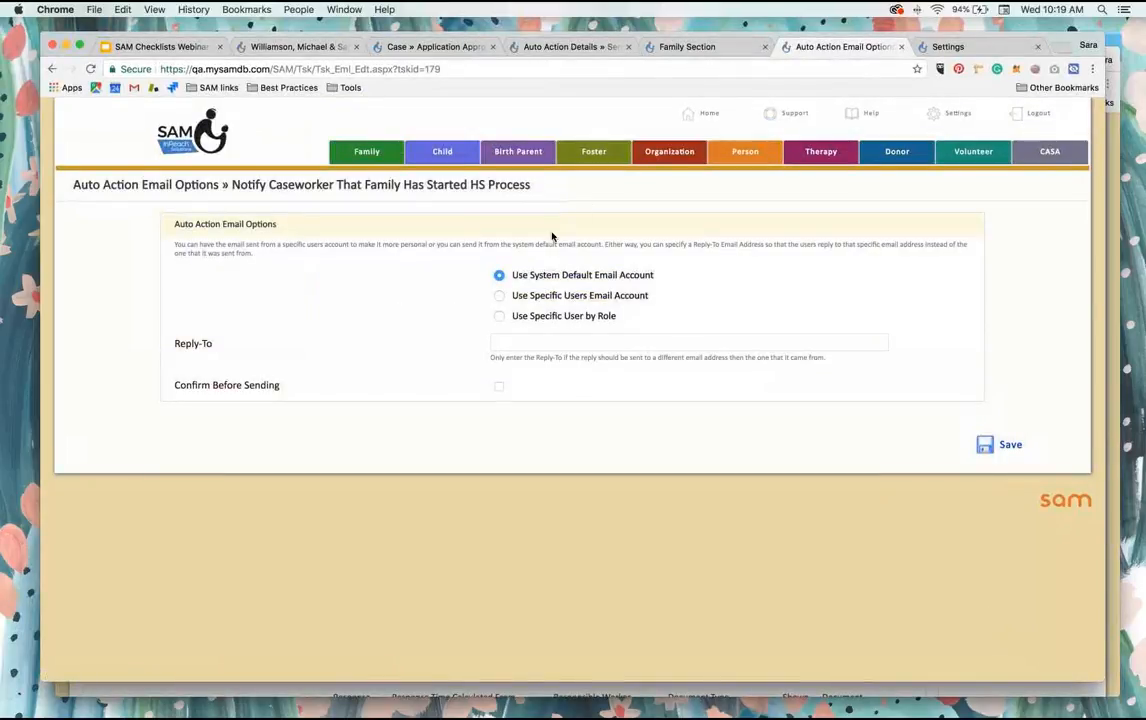
{"action": "left_click", "coordinate": [499, 388]}
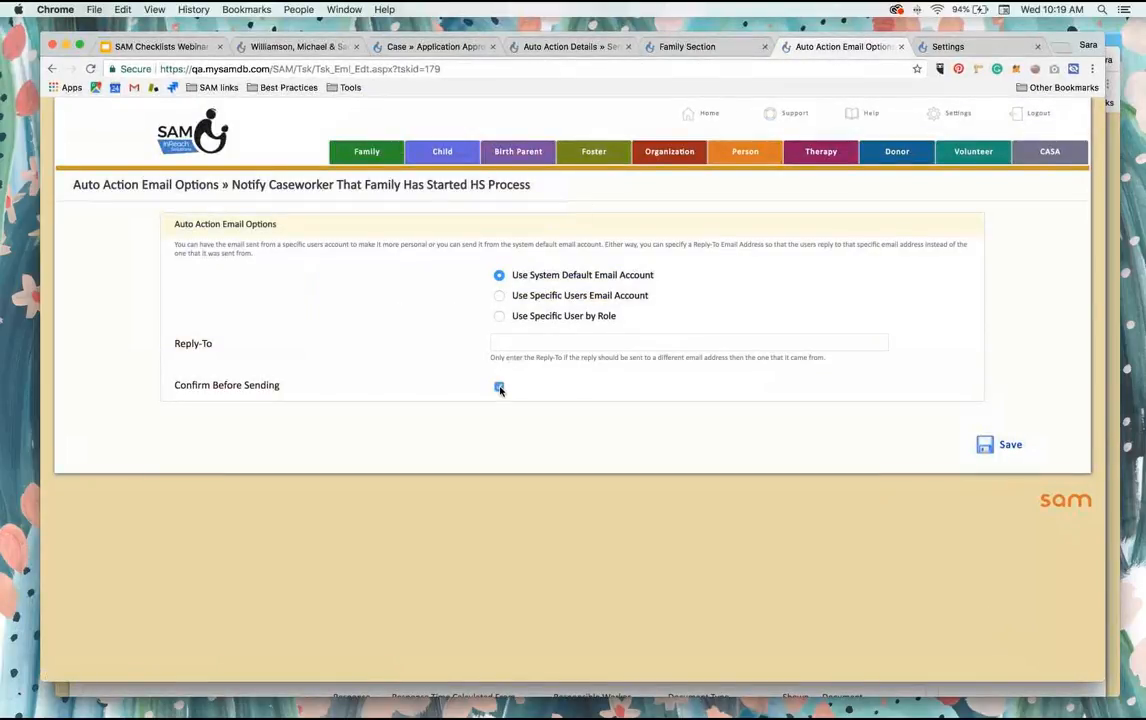
{"action": "left_click", "coordinate": [998, 444]}
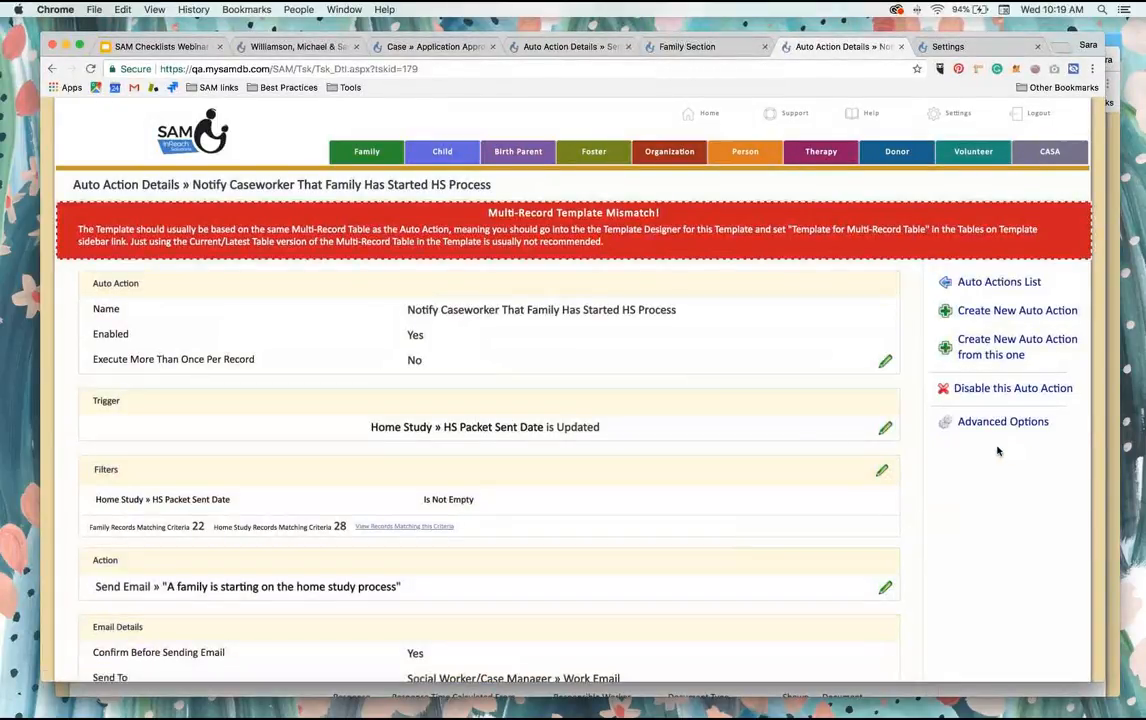
Step: Review the auto action's template warning, trigger, filter, email details and email body
{"action": "scroll", "coordinate": [766, 444], "scroll_direction": "down", "scroll_amount": 1}
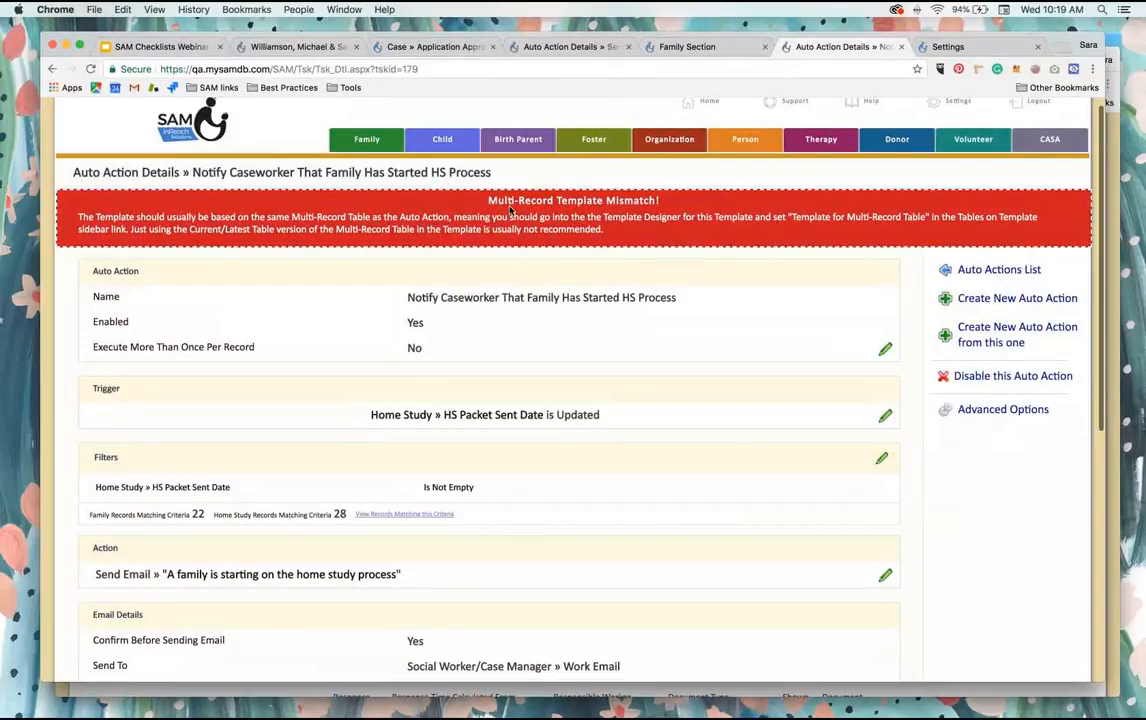
{"action": "scroll", "coordinate": [590, 215], "scroll_direction": "up", "scroll_amount": 1}
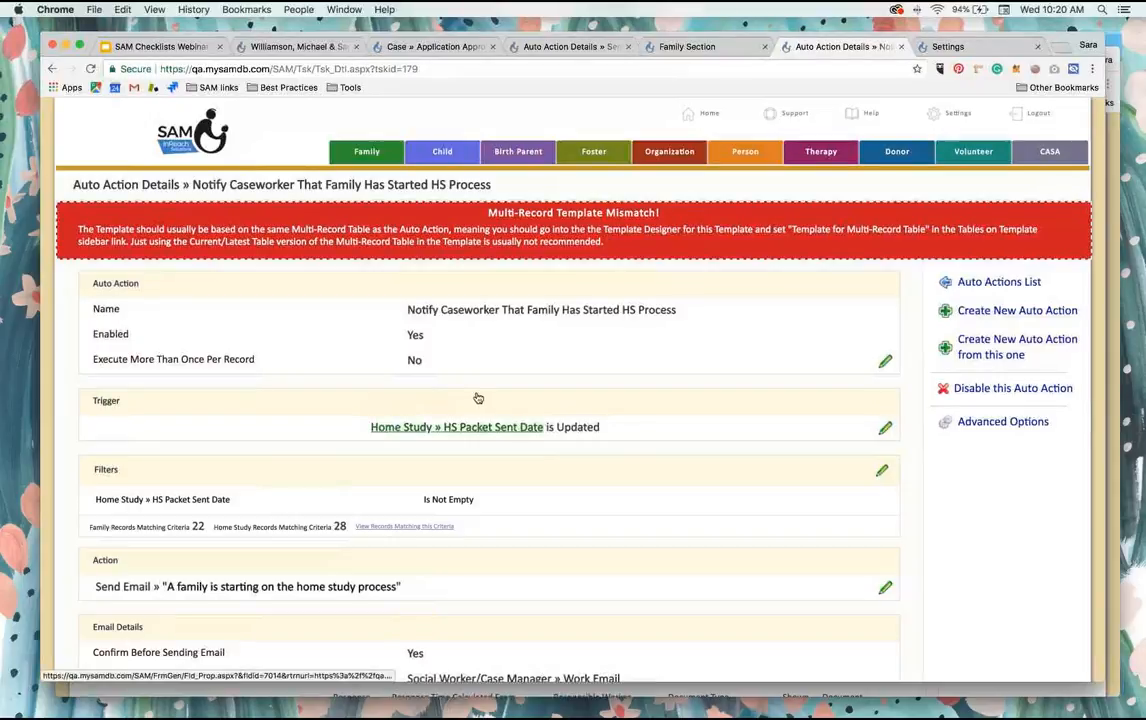
{"action": "scroll", "coordinate": [467, 420], "scroll_direction": "down", "scroll_amount": 10}
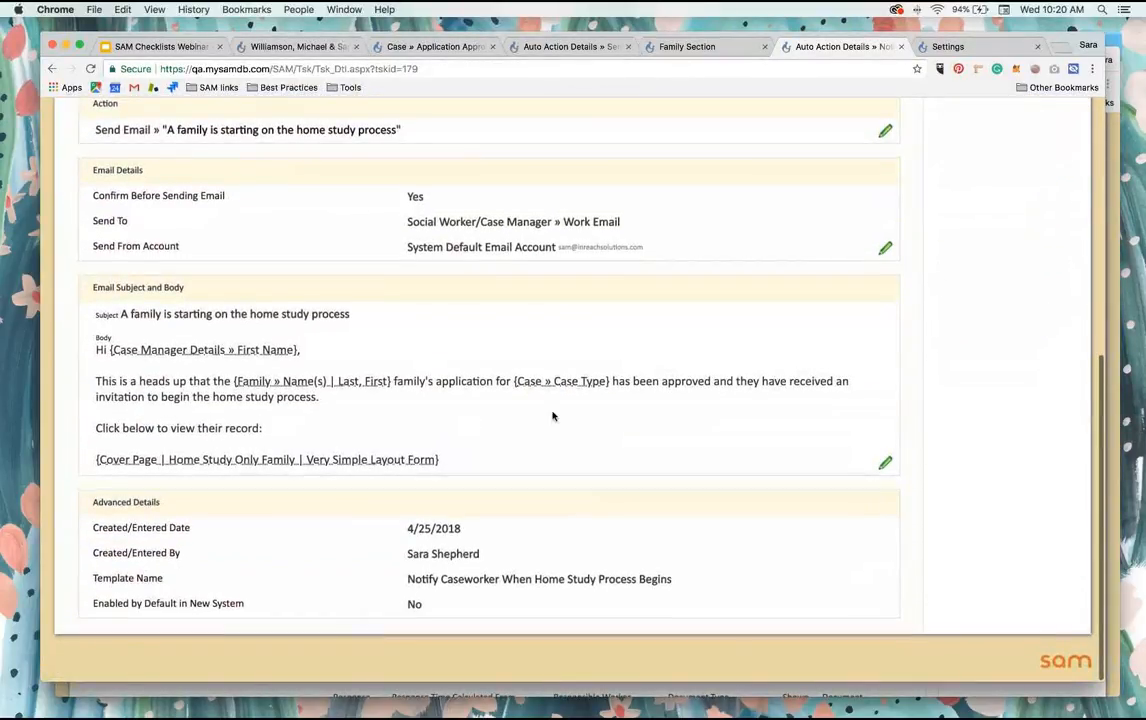
{"action": "scroll", "coordinate": [552, 415], "scroll_direction": "up", "scroll_amount": 2}
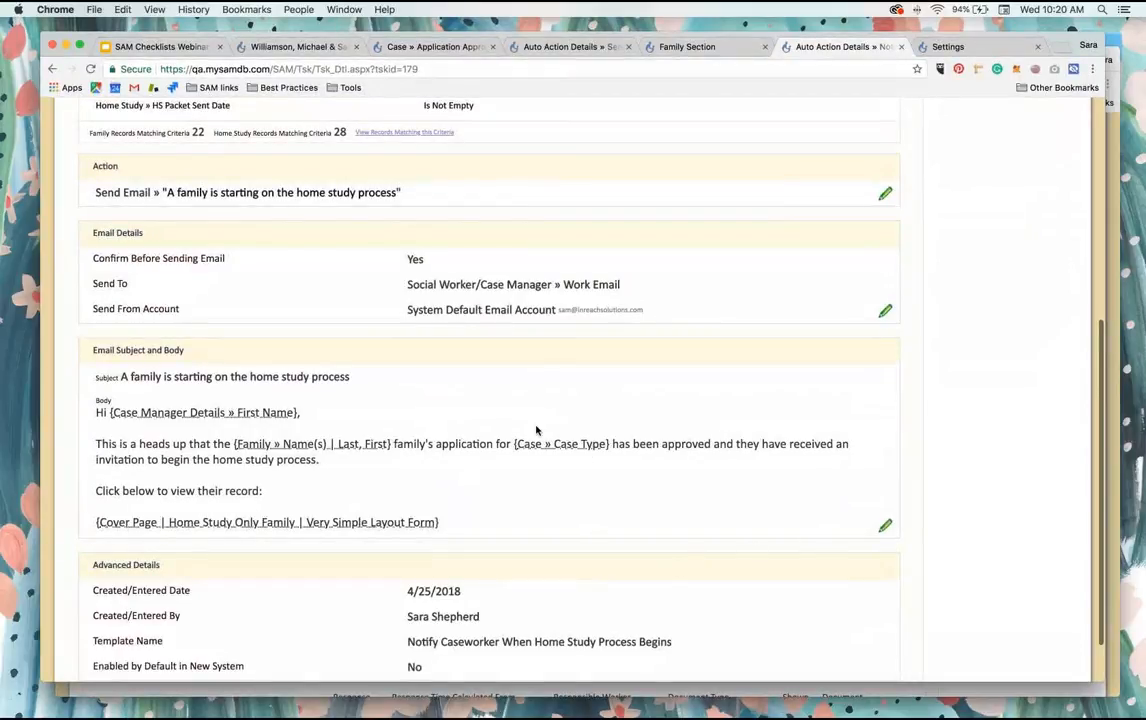
{"action": "scroll", "coordinate": [535, 430], "scroll_direction": "up", "scroll_amount": 3}
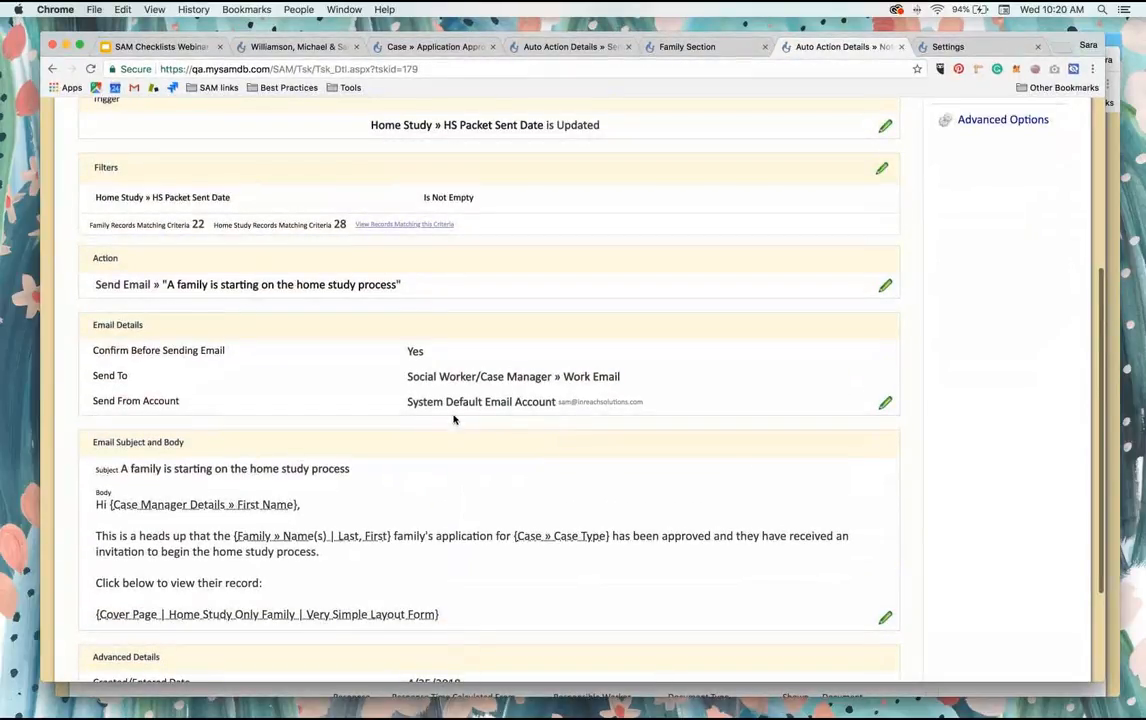
{"action": "scroll", "coordinate": [505, 376], "scroll_direction": "down", "scroll_amount": 3}
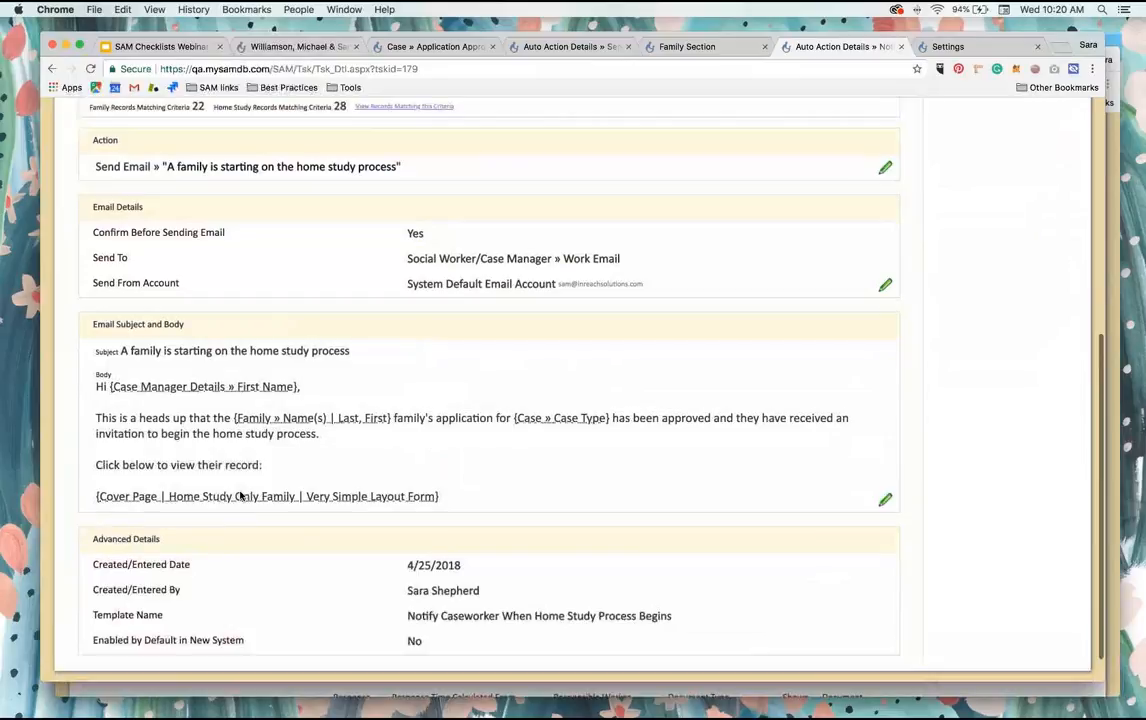
{"action": "left_click", "coordinate": [885, 498]}
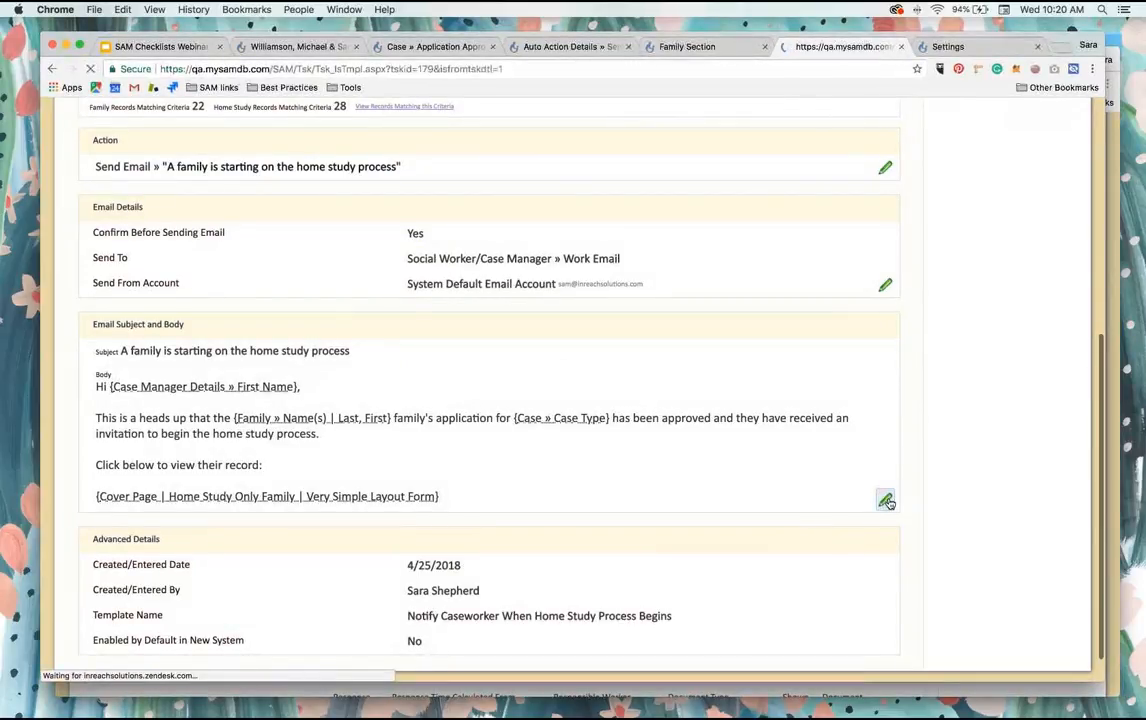
{"action": "left_click", "coordinate": [52, 68]}
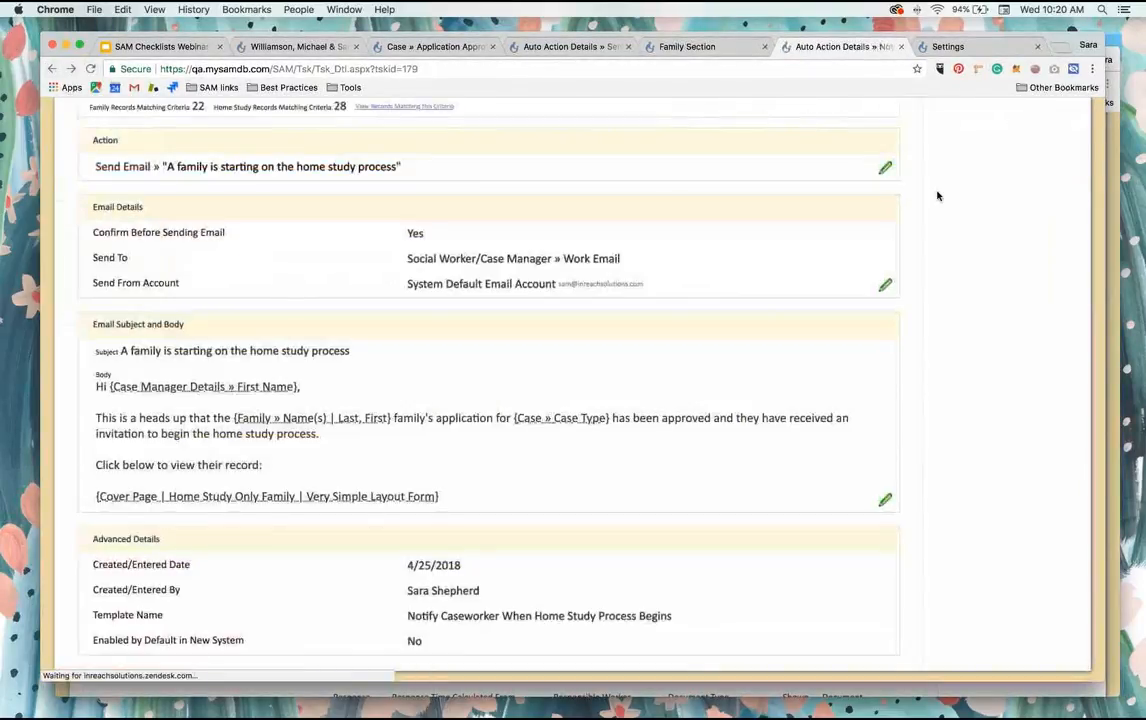
Step: Open the Template Designer from the settings, find the "Notify Caseworker When Home Study Process Begins" template and open it
{"action": "left_click", "coordinate": [966, 117]}
{"action": "scroll", "coordinate": [230, 415], "scroll_direction": "down", "scroll_amount": 5}
{"action": "left_click", "coordinate": [220, 504]}
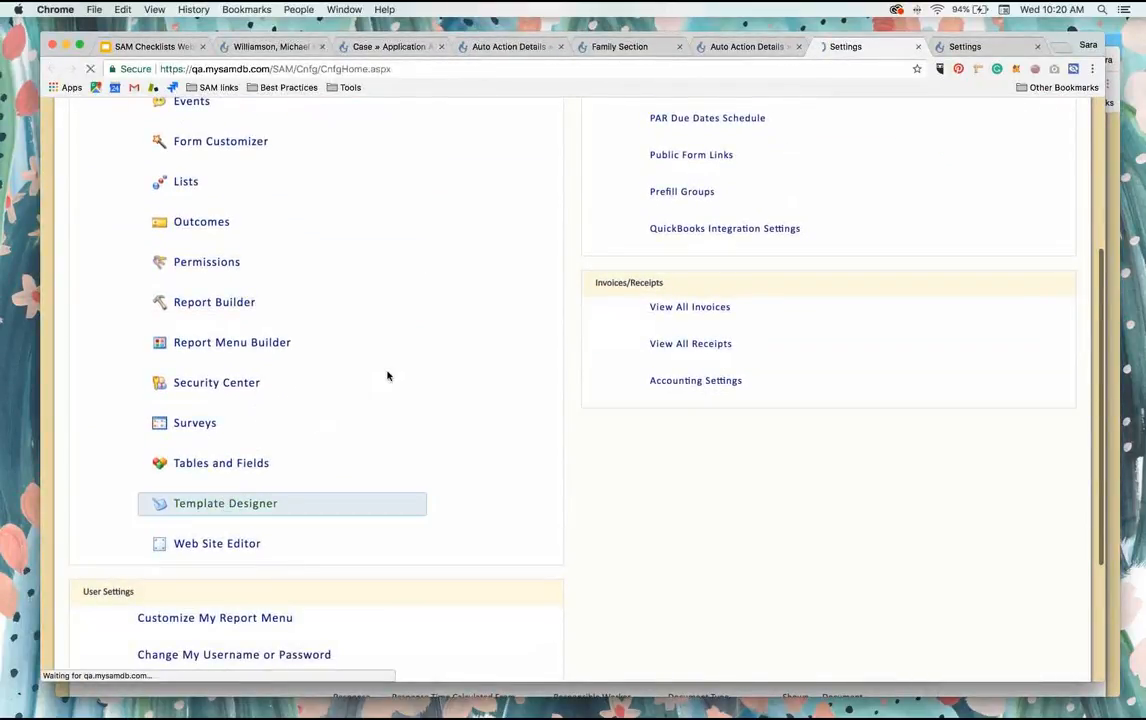
{"action": "key", "text": "super+f"}
{"action": "type", "text": "not"}
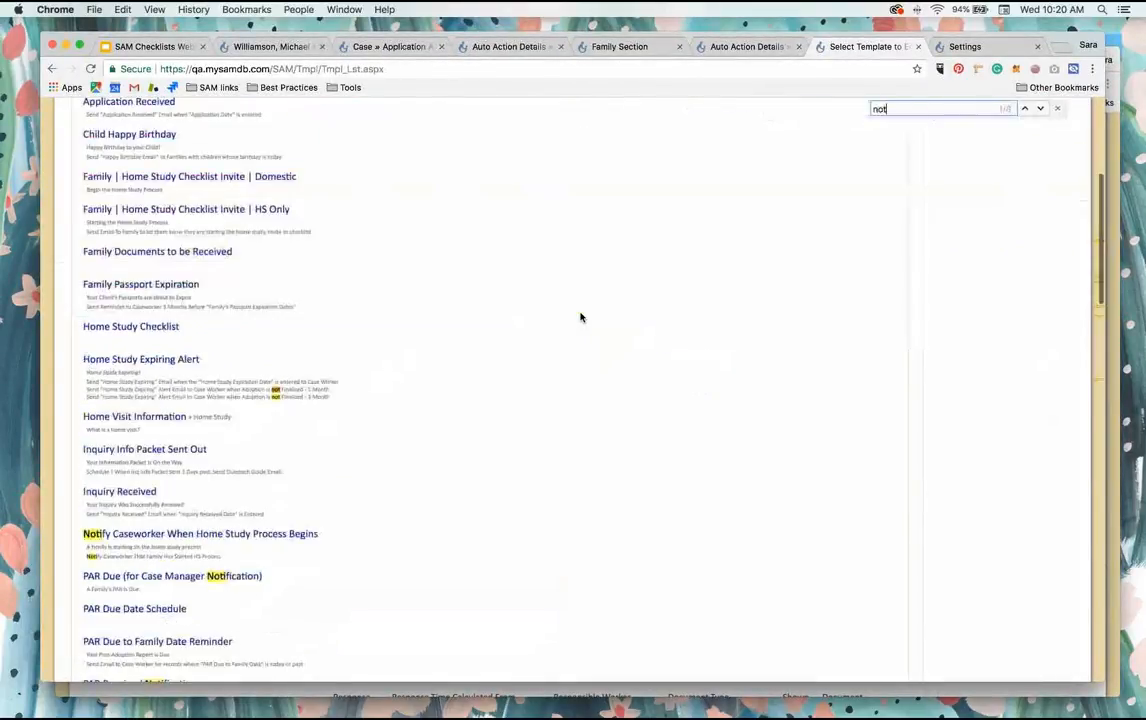
{"action": "type", "text": "ify cas"}
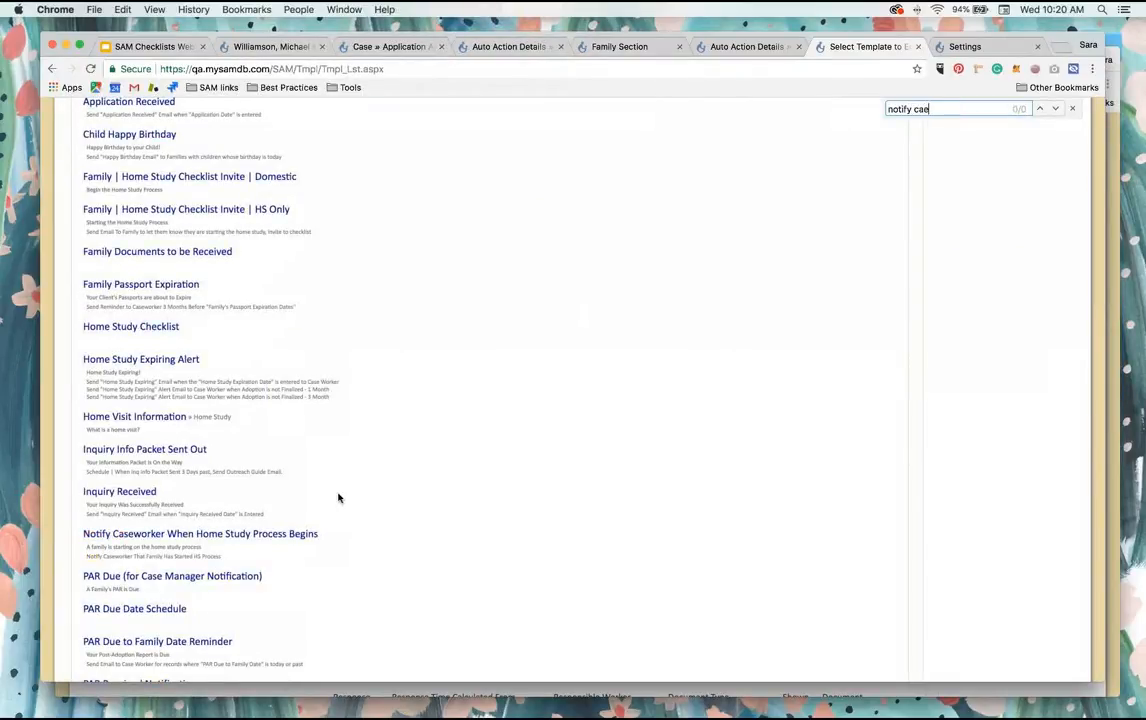
{"action": "left_click", "coordinate": [289, 535]}
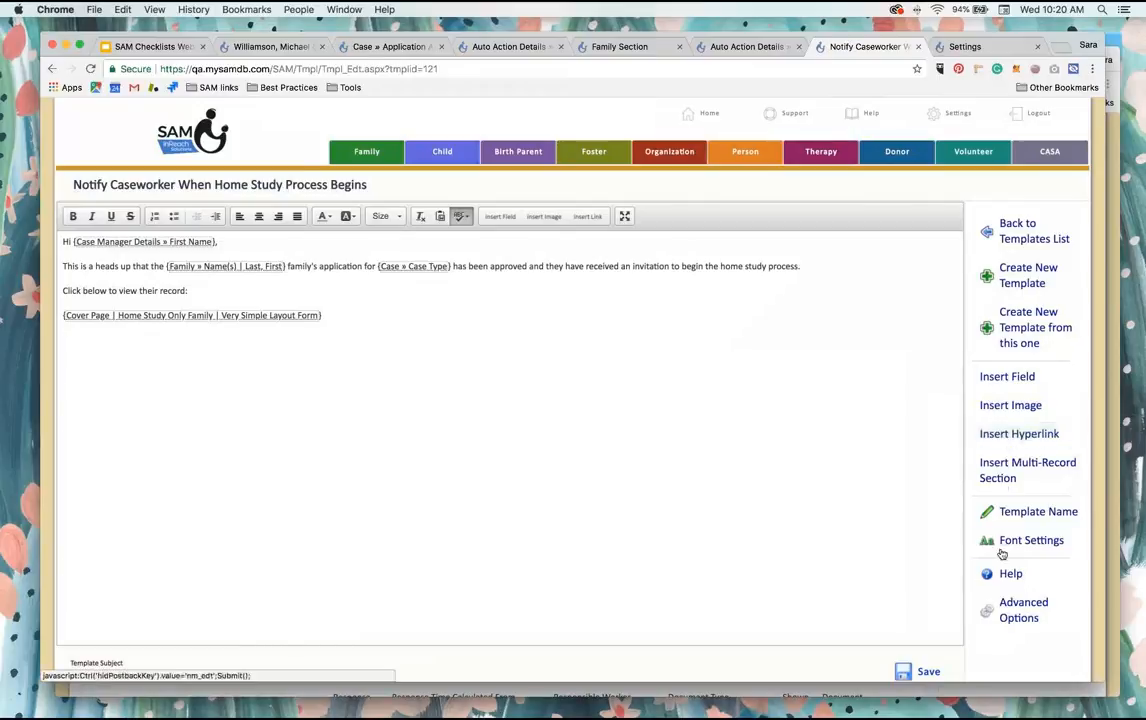
Step: Open the template's Tables on Template option and check the multi-record setting and which Family tables are selected
{"action": "scroll", "coordinate": [1015, 608], "scroll_direction": "down", "scroll_amount": 1}
{"action": "left_click", "coordinate": [1015, 605]}
{"action": "scroll", "coordinate": [1010, 585], "scroll_direction": "down", "scroll_amount": 5}
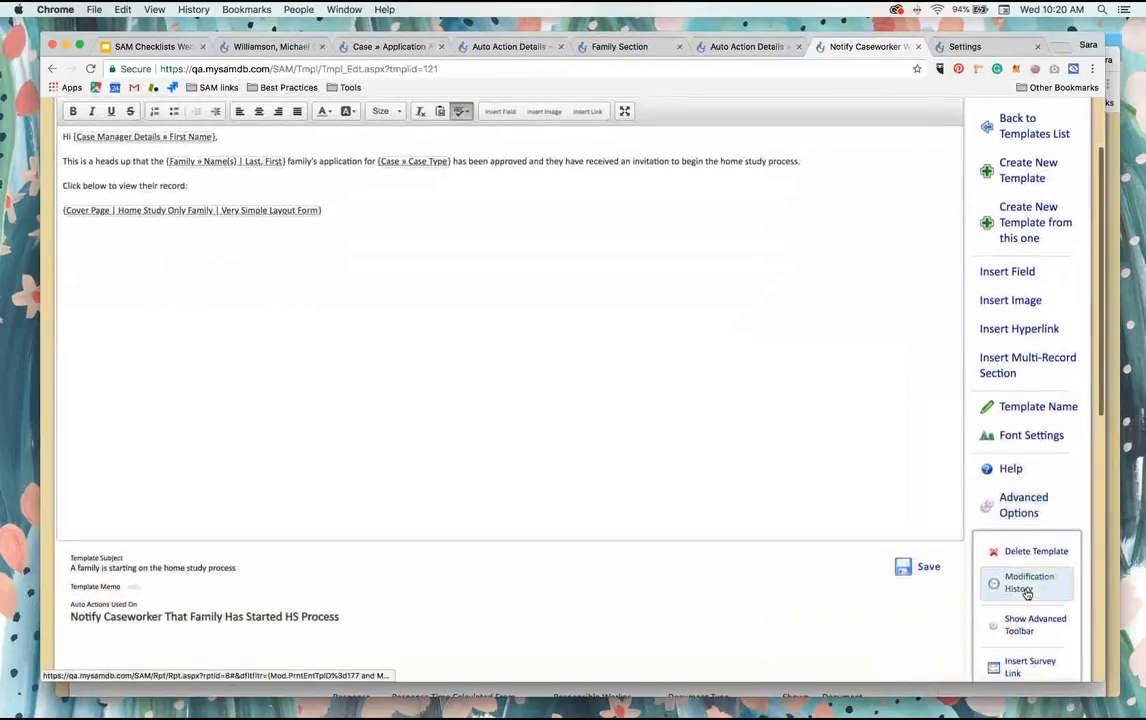
{"action": "scroll", "coordinate": [1025, 595], "scroll_direction": "down", "scroll_amount": 3}
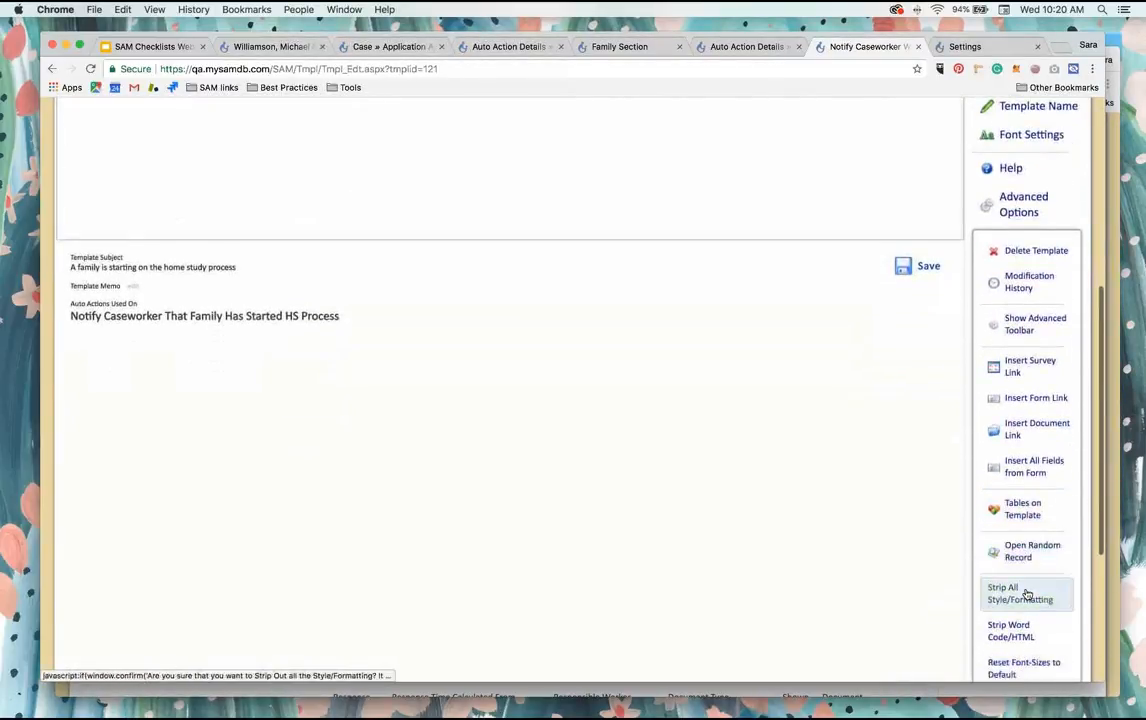
{"action": "left_click", "coordinate": [1021, 477]}
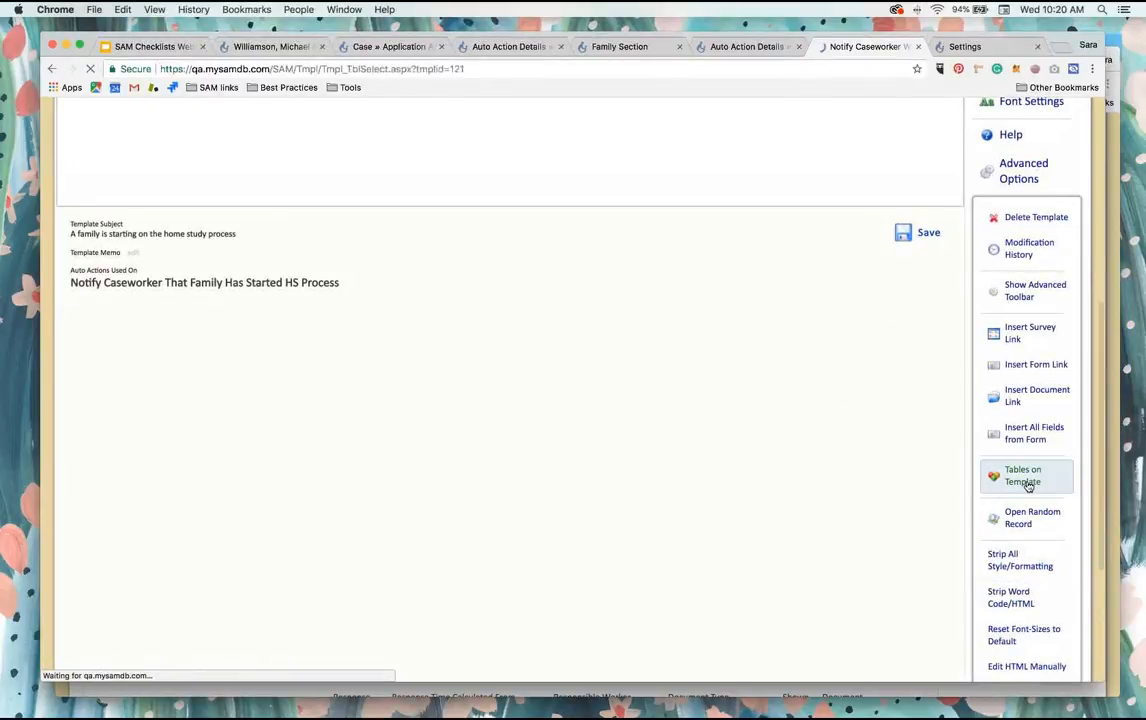
{"action": "scroll", "coordinate": [465, 373], "scroll_direction": "down", "scroll_amount": 1}
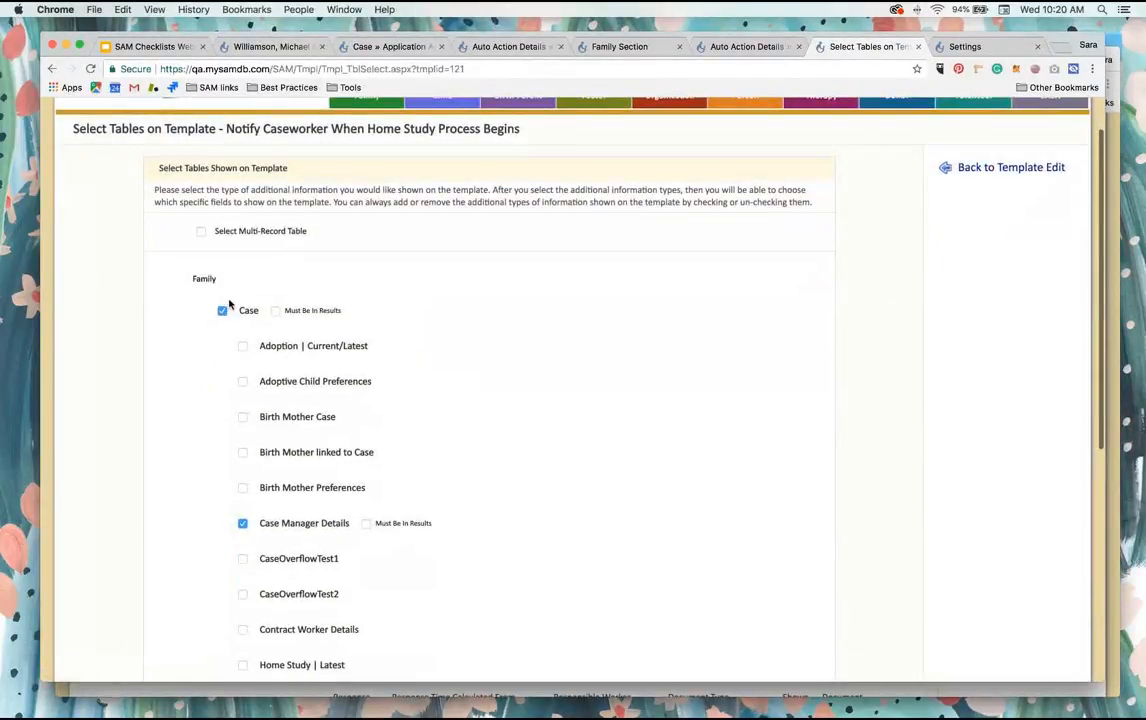
{"action": "scroll", "coordinate": [248, 532], "scroll_direction": "up", "scroll_amount": 1}
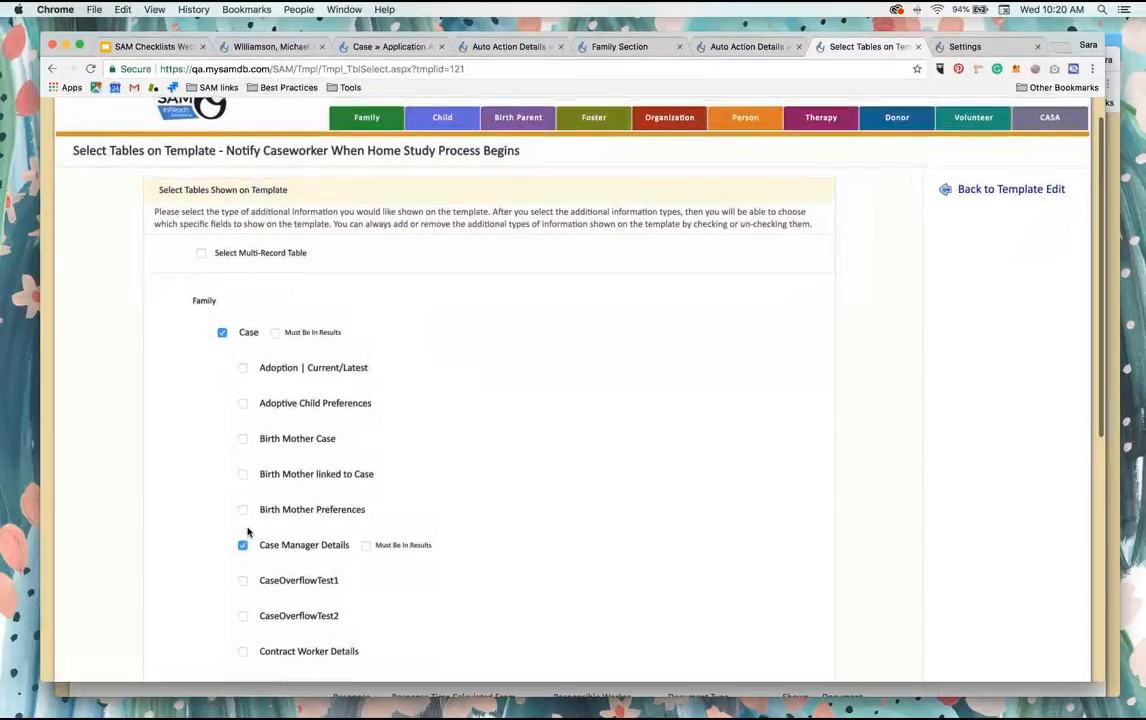
{"action": "scroll", "coordinate": [248, 532], "scroll_direction": "down", "scroll_amount": 4}
{"action": "scroll", "coordinate": [248, 532], "scroll_direction": "up", "scroll_amount": 4}
{"action": "scroll", "coordinate": [248, 532], "scroll_direction": "up", "scroll_amount": 1}
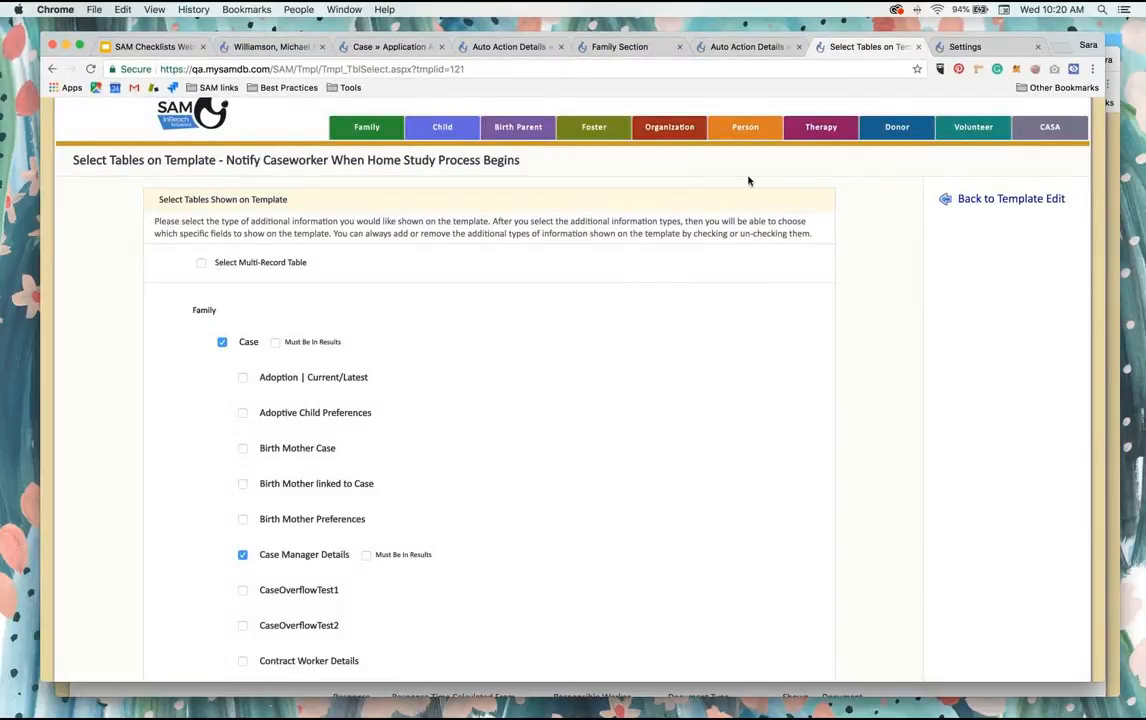
Step: Change the caseworker notification auto action's trigger to the Application Approved Date field in the Case table
{"action": "left_click", "coordinate": [762, 46]}
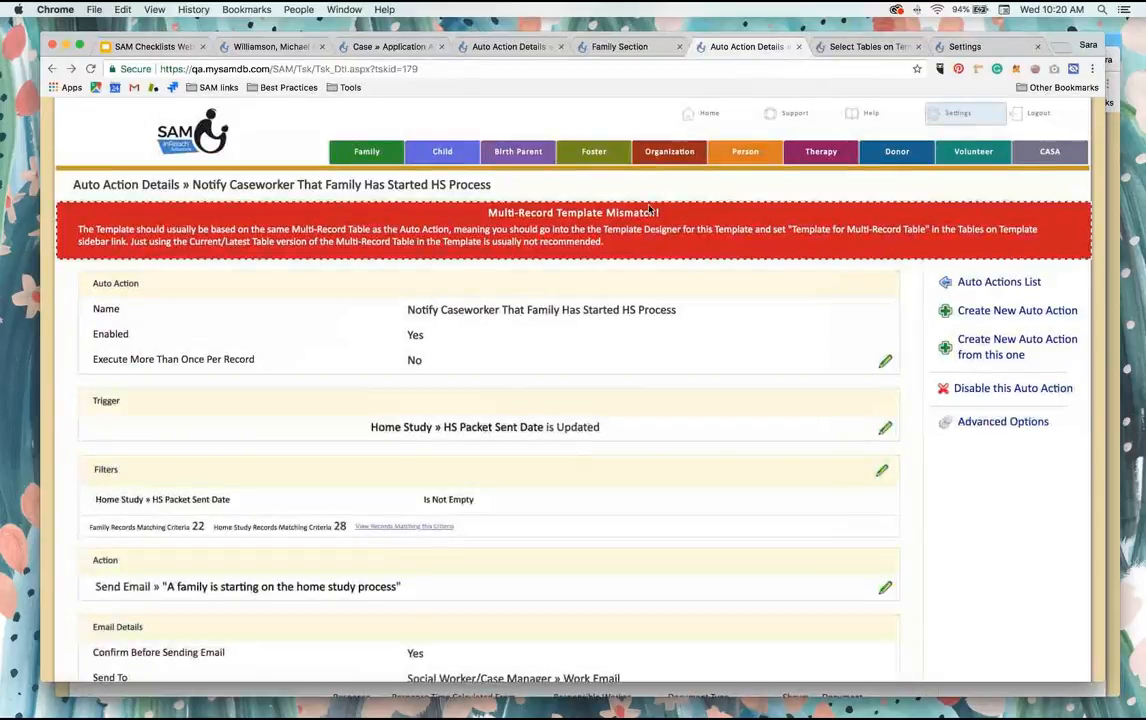
{"action": "scroll", "coordinate": [622, 256], "scroll_direction": "down", "scroll_amount": 1}
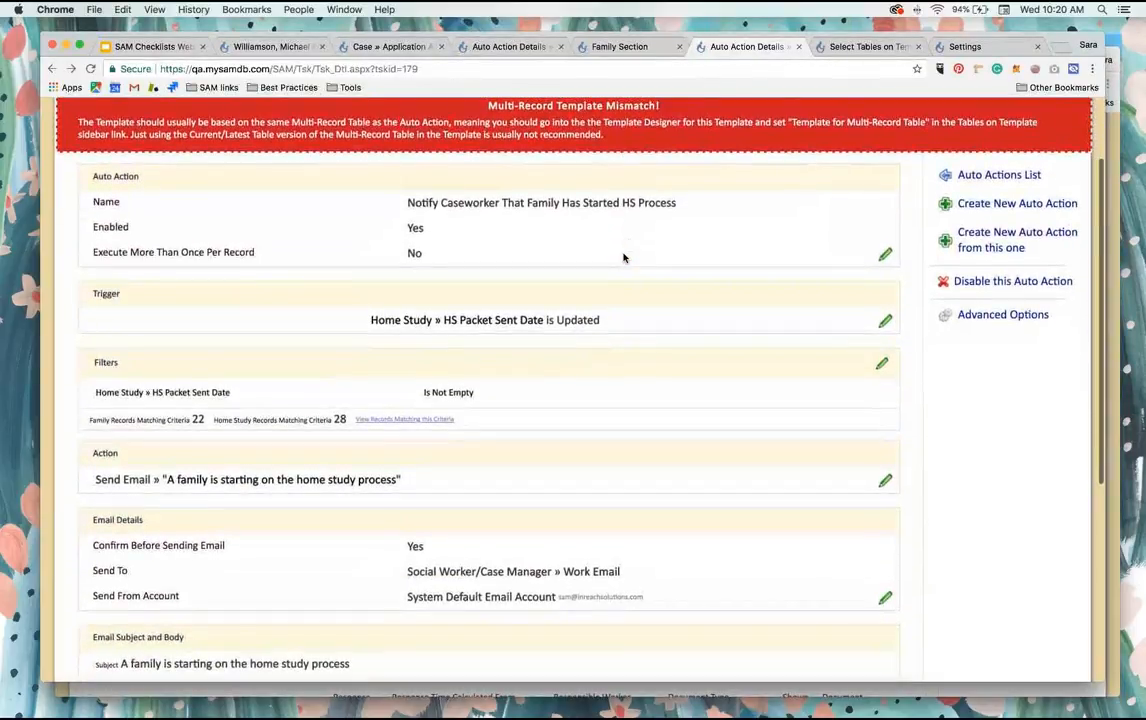
{"action": "left_click", "coordinate": [885, 322]}
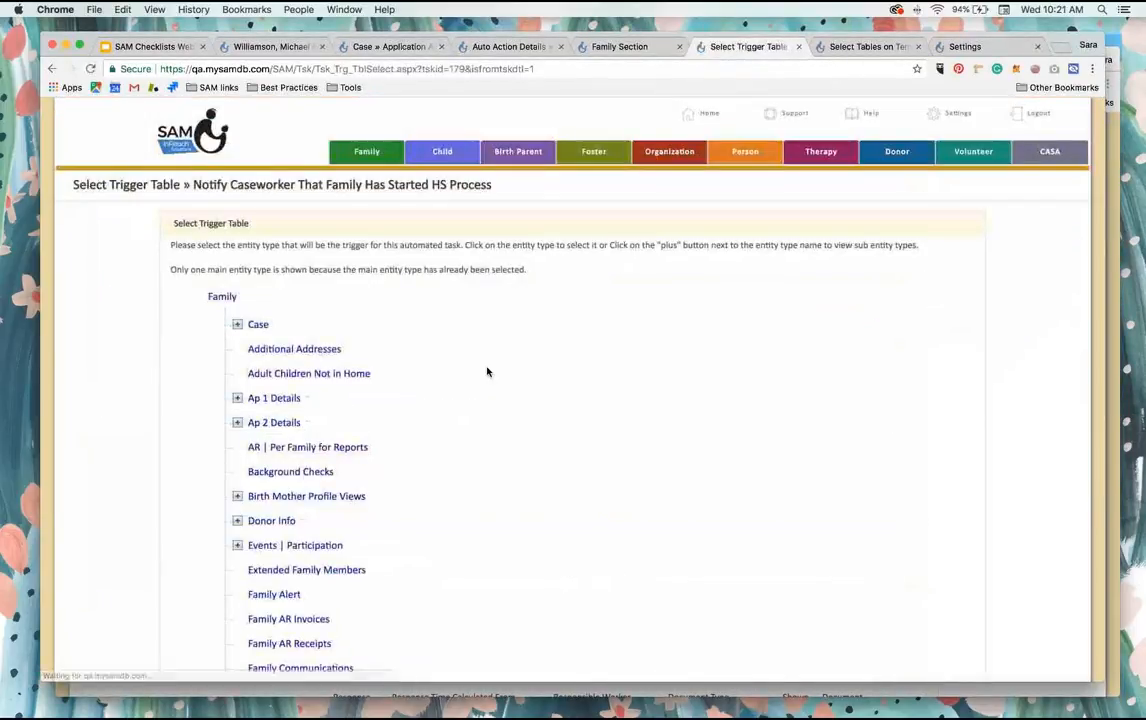
{"action": "left_click", "coordinate": [258, 326]}
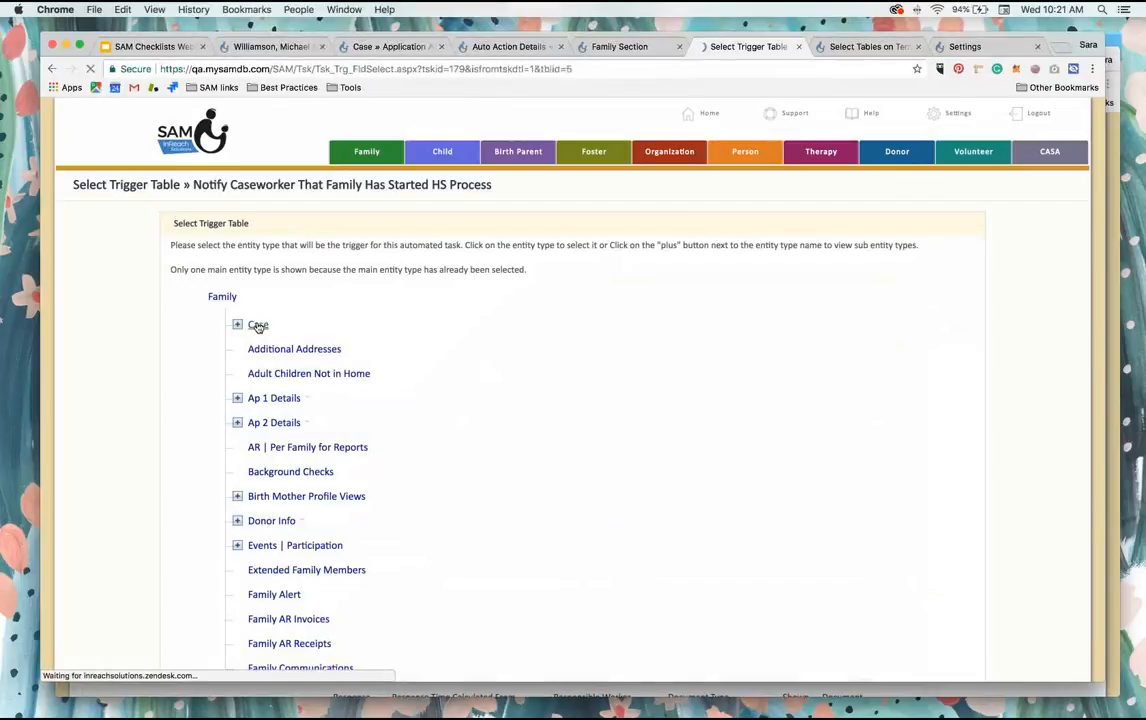
{"action": "scroll", "coordinate": [256, 327], "scroll_direction": "down", "scroll_amount": 1}
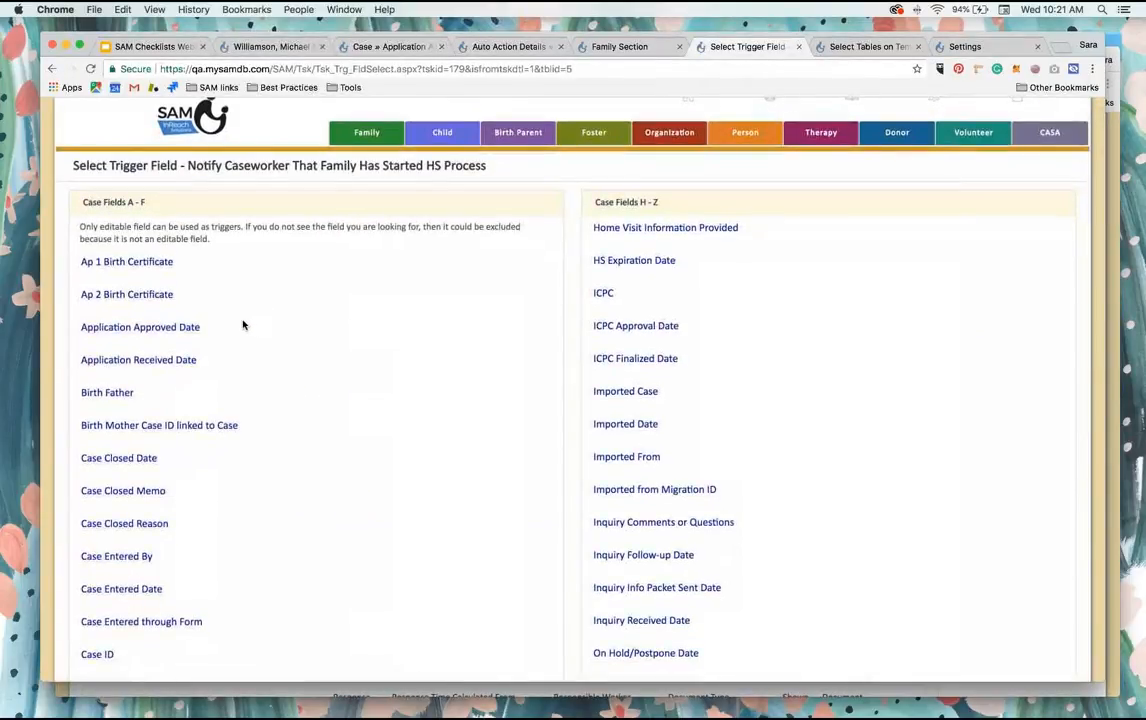
{"action": "left_click", "coordinate": [173, 328]}
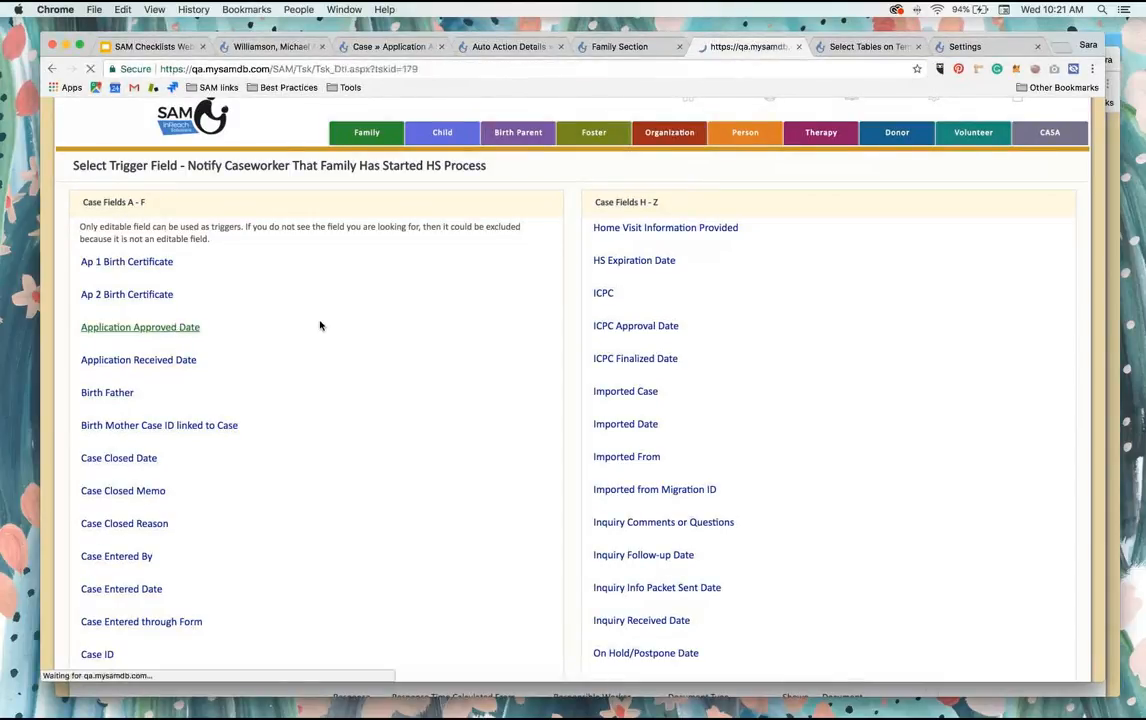
Step: Review the auto action's details for its trigger, filter, email options, subject and body
{"action": "scroll", "coordinate": [580, 342], "scroll_direction": "down", "scroll_amount": 5}
{"action": "scroll", "coordinate": [590, 347], "scroll_direction": "down", "scroll_amount": 3}
{"action": "scroll", "coordinate": [590, 347], "scroll_direction": "up", "scroll_amount": 5}
{"action": "scroll", "coordinate": [590, 347], "scroll_direction": "down", "scroll_amount": 2}
{"action": "scroll", "coordinate": [590, 347], "scroll_direction": "up", "scroll_amount": 2}
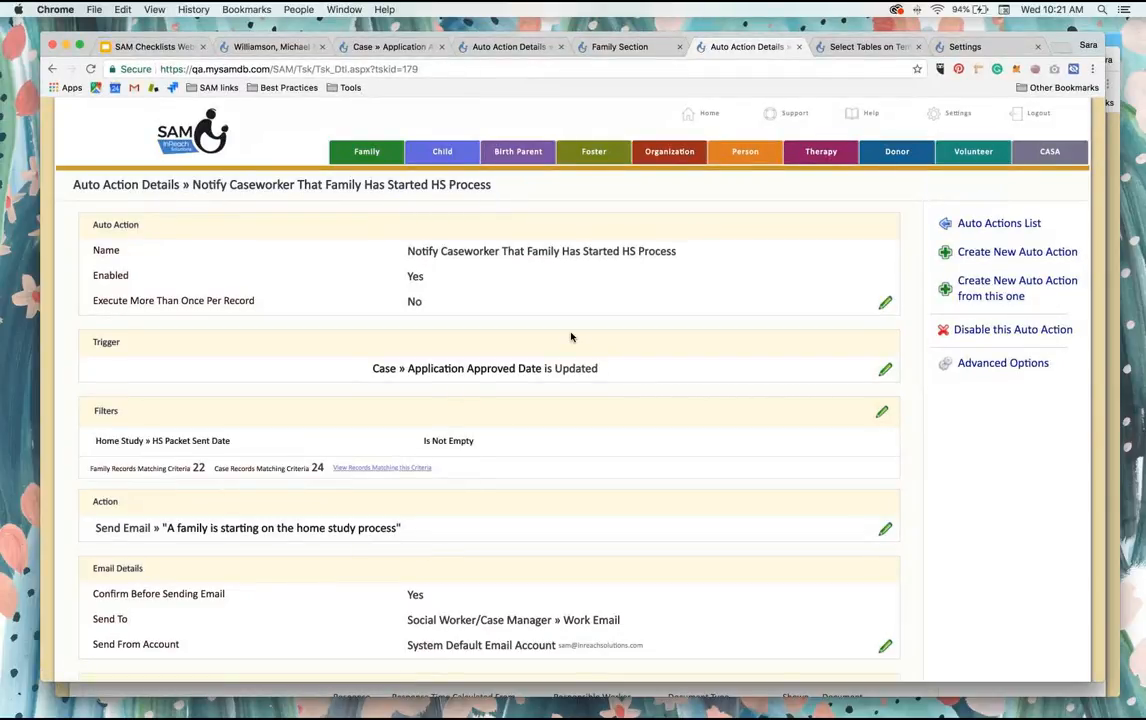
{"action": "scroll", "coordinate": [571, 337], "scroll_direction": "down", "scroll_amount": 5}
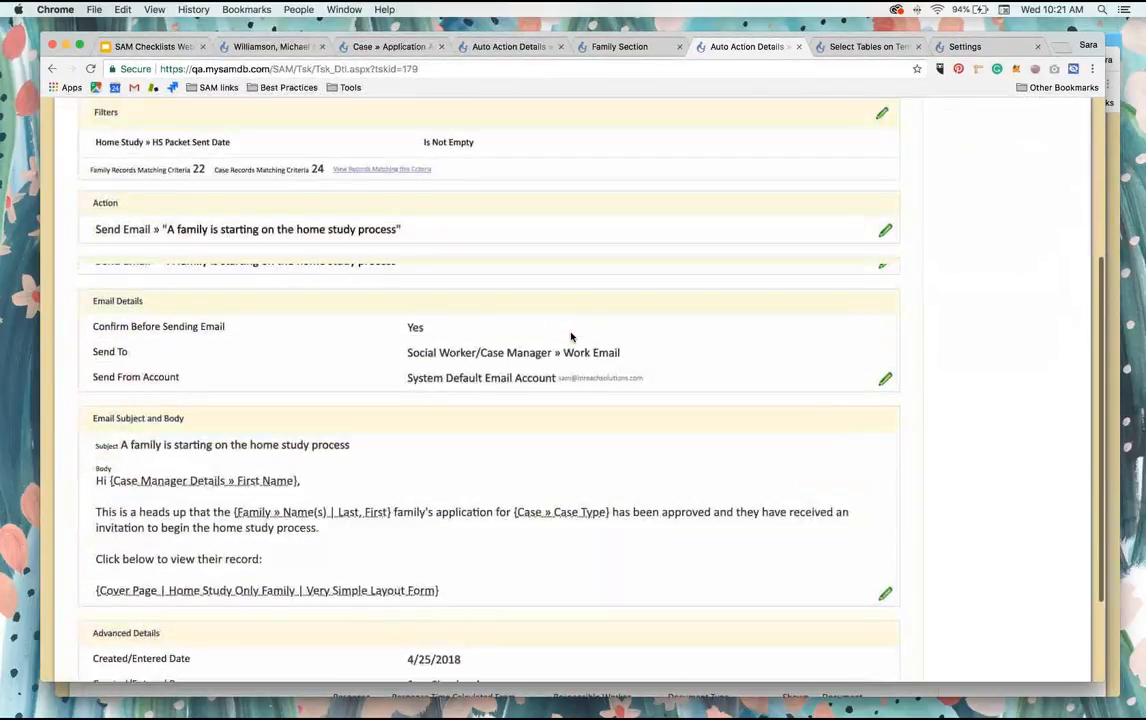
{"action": "scroll", "coordinate": [600, 290], "scroll_direction": "up", "scroll_amount": 5}
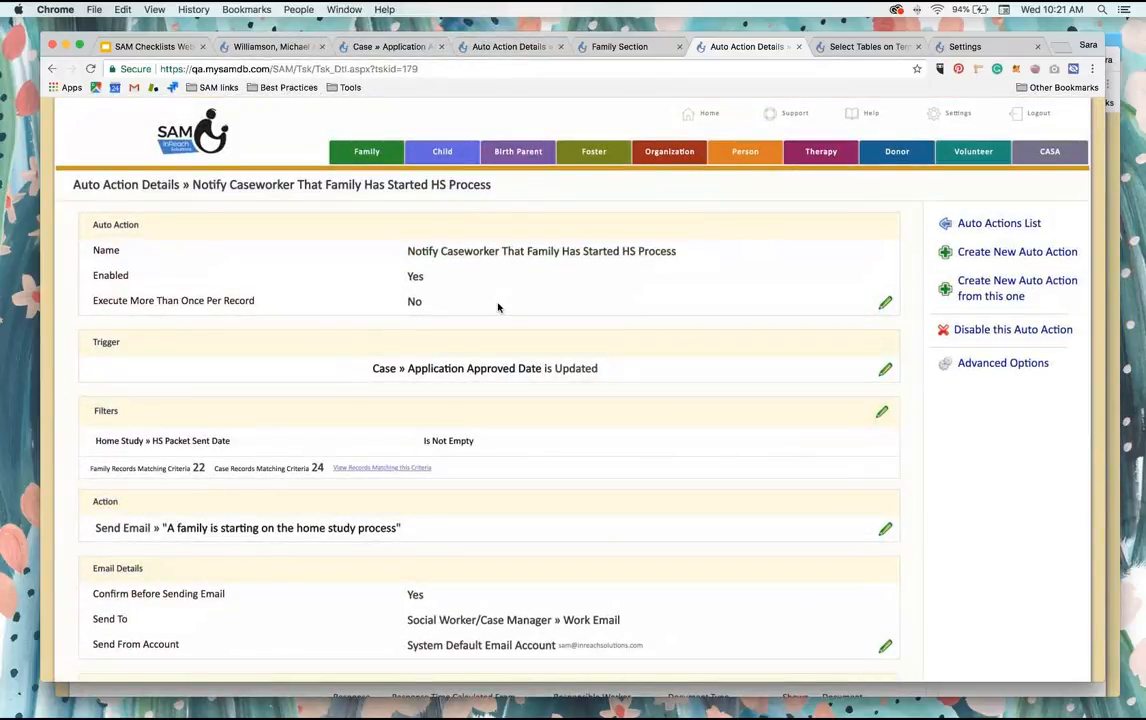
Step: Open the Family section in a new tab, search by the test family's last name and open the third match's record
{"action": "right_click", "coordinate": [388, 146]}
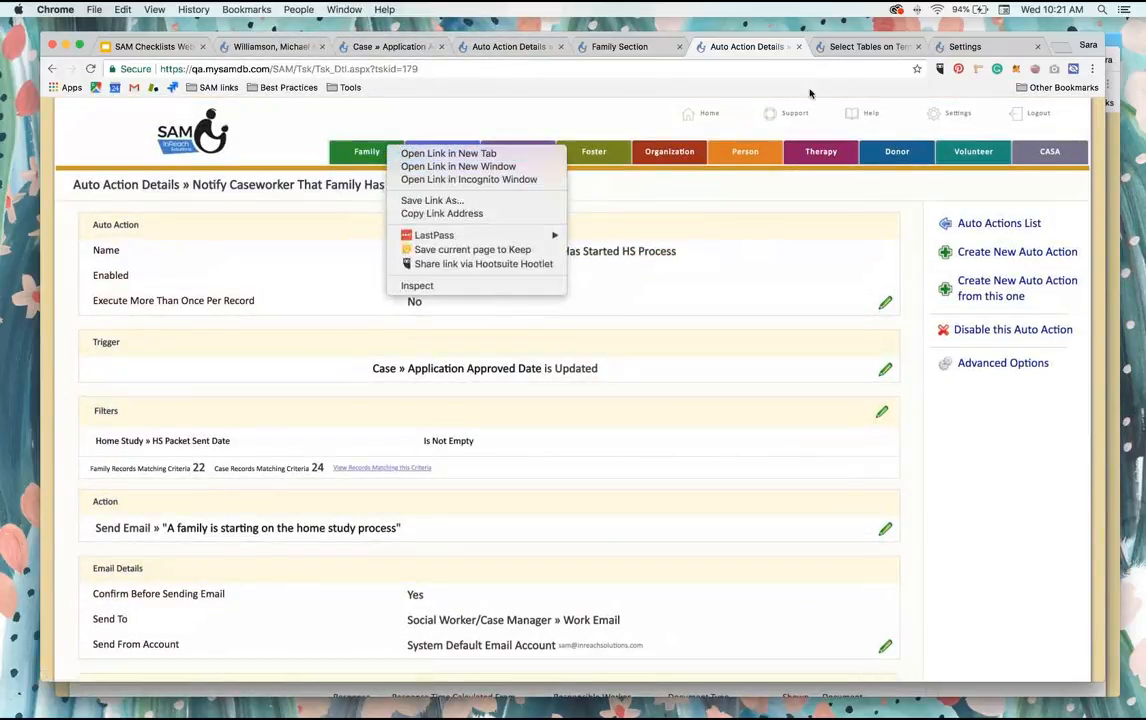
{"action": "left_click", "coordinate": [448, 154]}
{"action": "left_click", "coordinate": [863, 49]}
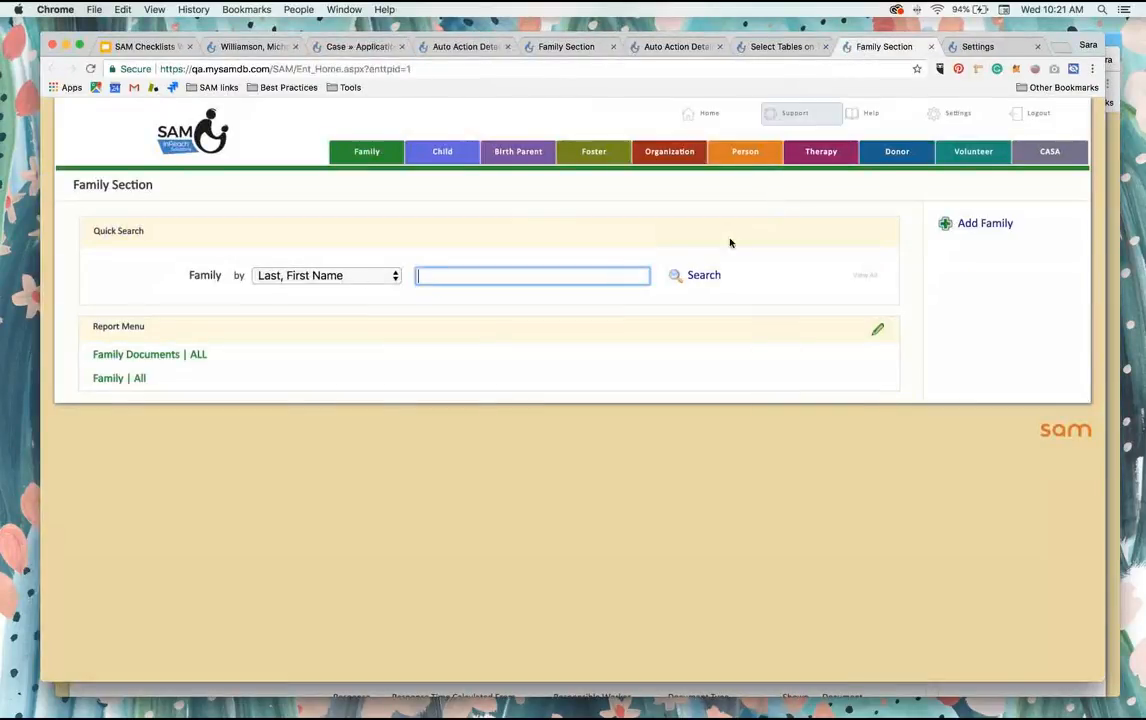
{"action": "type", "text": "williams"}
{"action": "key", "text": "Return"}
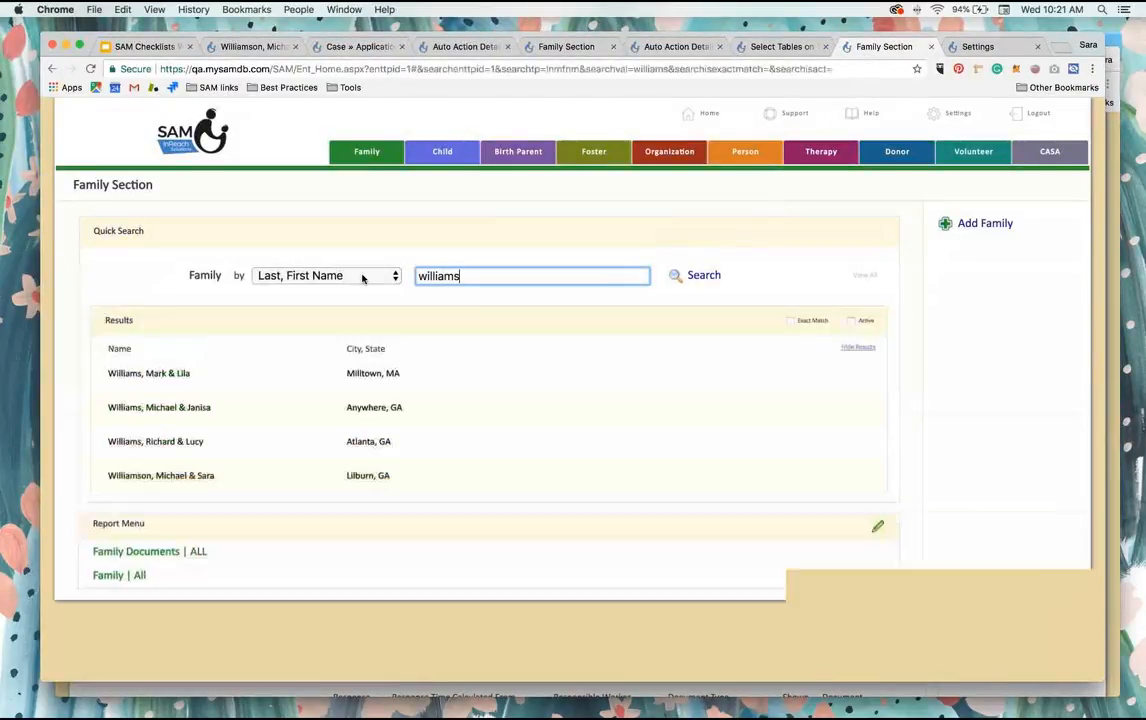
{"action": "left_click", "coordinate": [177, 443]}
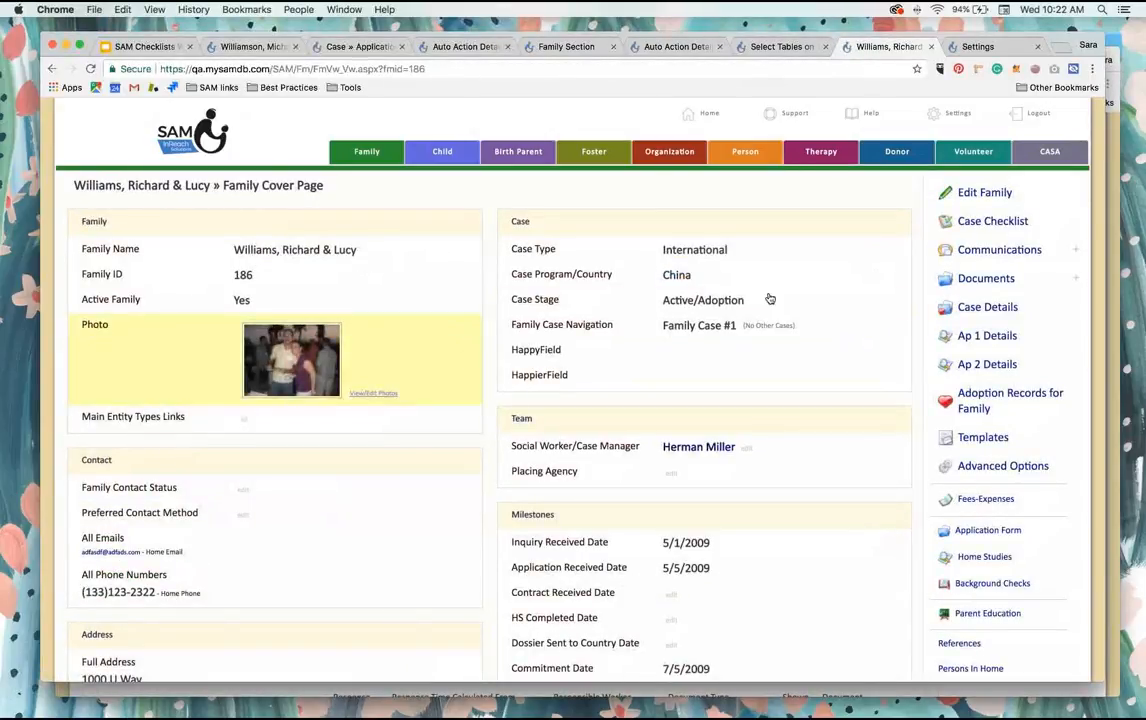
Step: Set the family's Case Type to Home Study Only, save it and check the milestones on the cover page
{"action": "left_click", "coordinate": [691, 253]}
{"action": "left_click", "coordinate": [795, 251]}
{"action": "scroll", "coordinate": [744, 309], "scroll_direction": "down", "scroll_amount": 3}
{"action": "scroll", "coordinate": [744, 309], "scroll_direction": "down", "scroll_amount": 3}
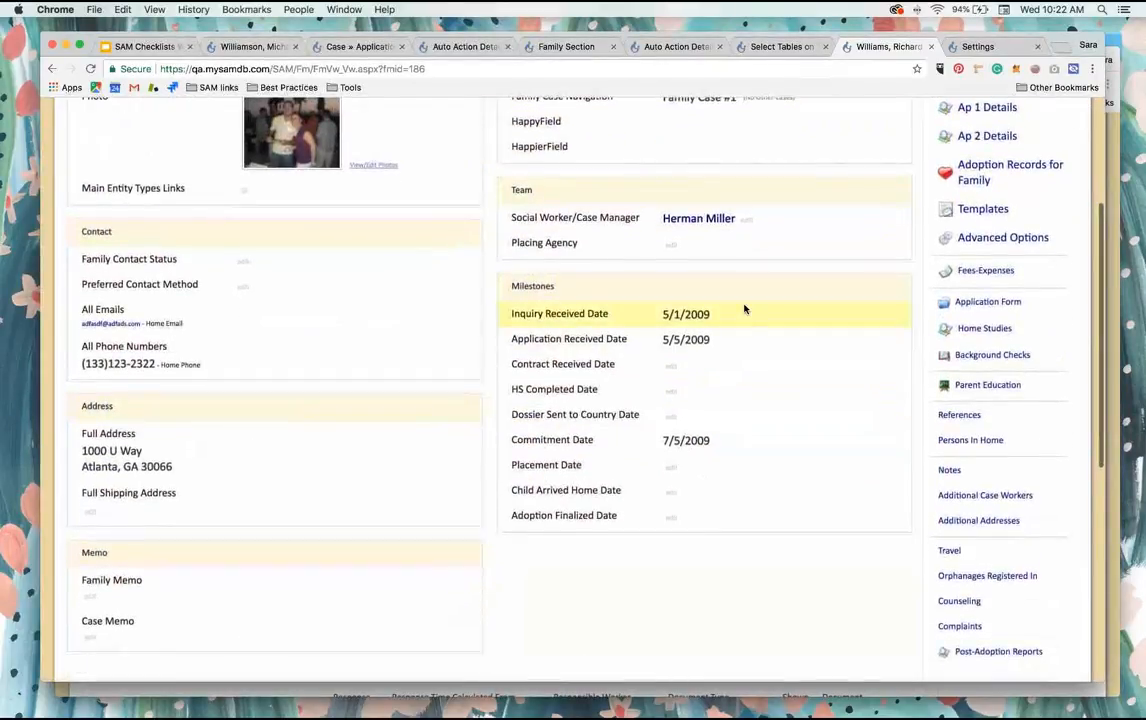
{"action": "scroll", "coordinate": [744, 309], "scroll_direction": "up", "scroll_amount": 5}
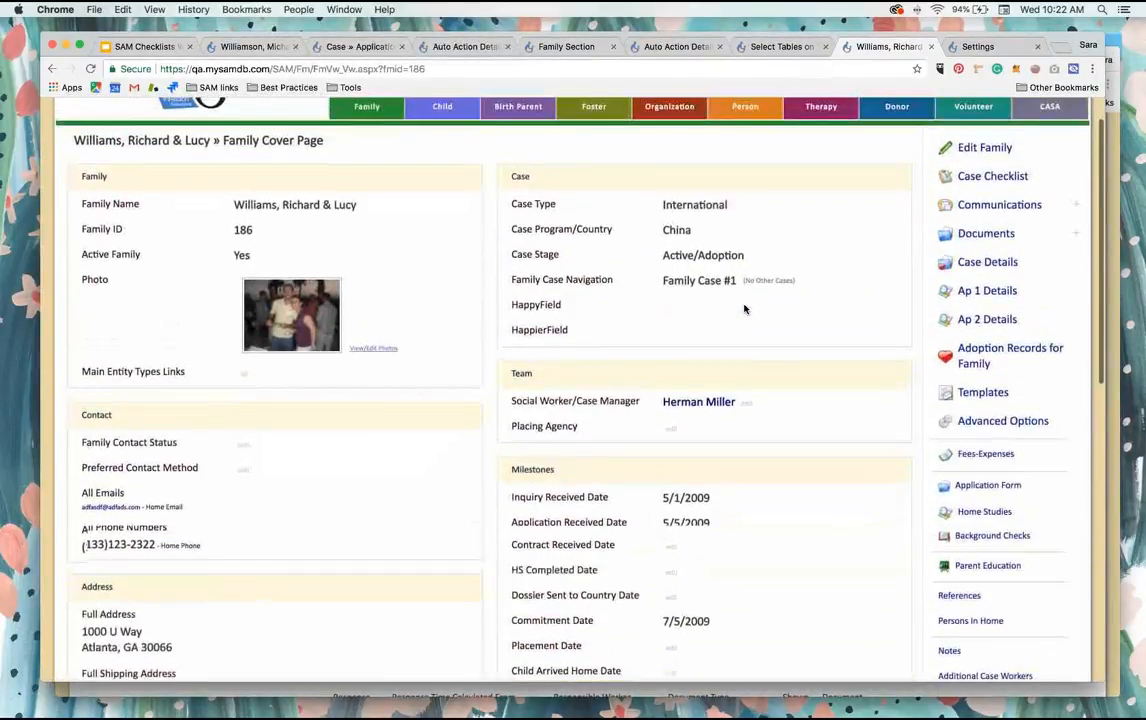
{"action": "left_click", "coordinate": [703, 210]}
{"action": "left_click", "coordinate": [656, 207]}
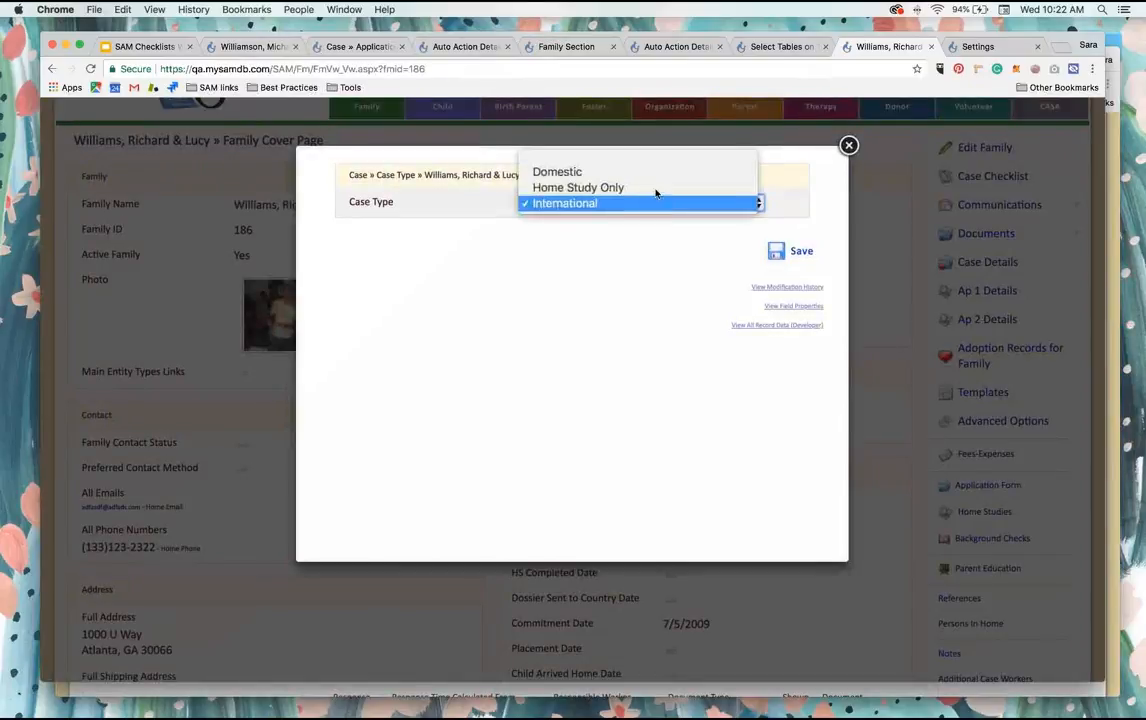
{"action": "left_click", "coordinate": [660, 203]}
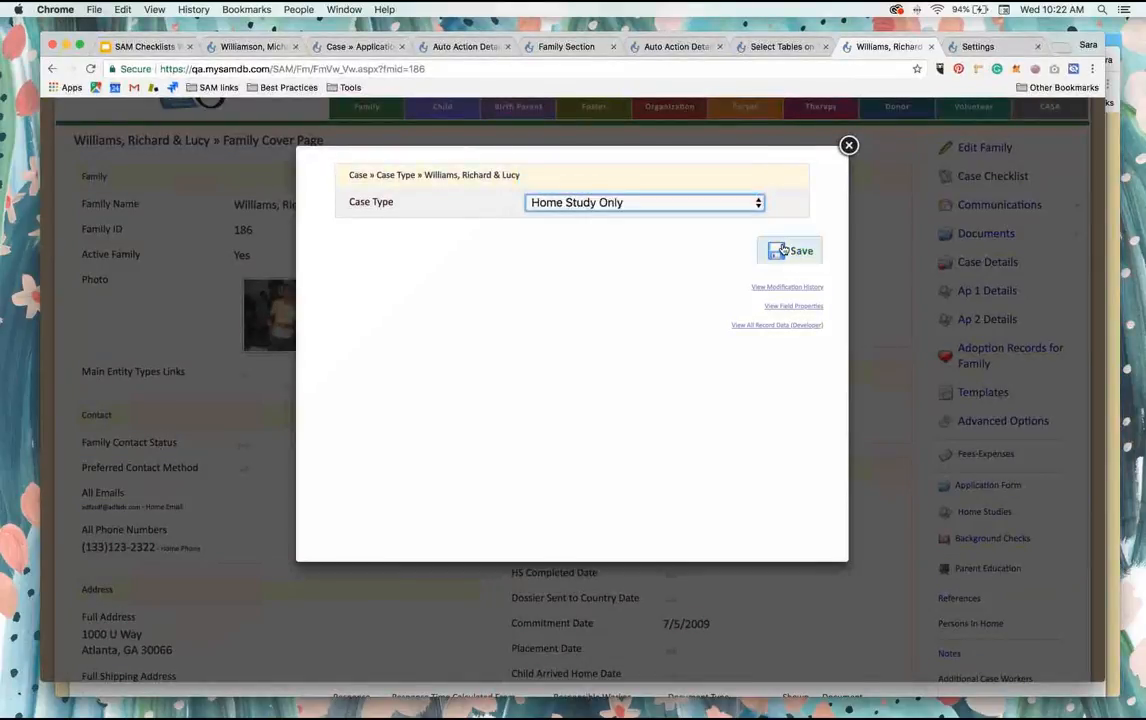
{"action": "left_click", "coordinate": [783, 250]}
{"action": "left_click", "coordinate": [415, 73]}
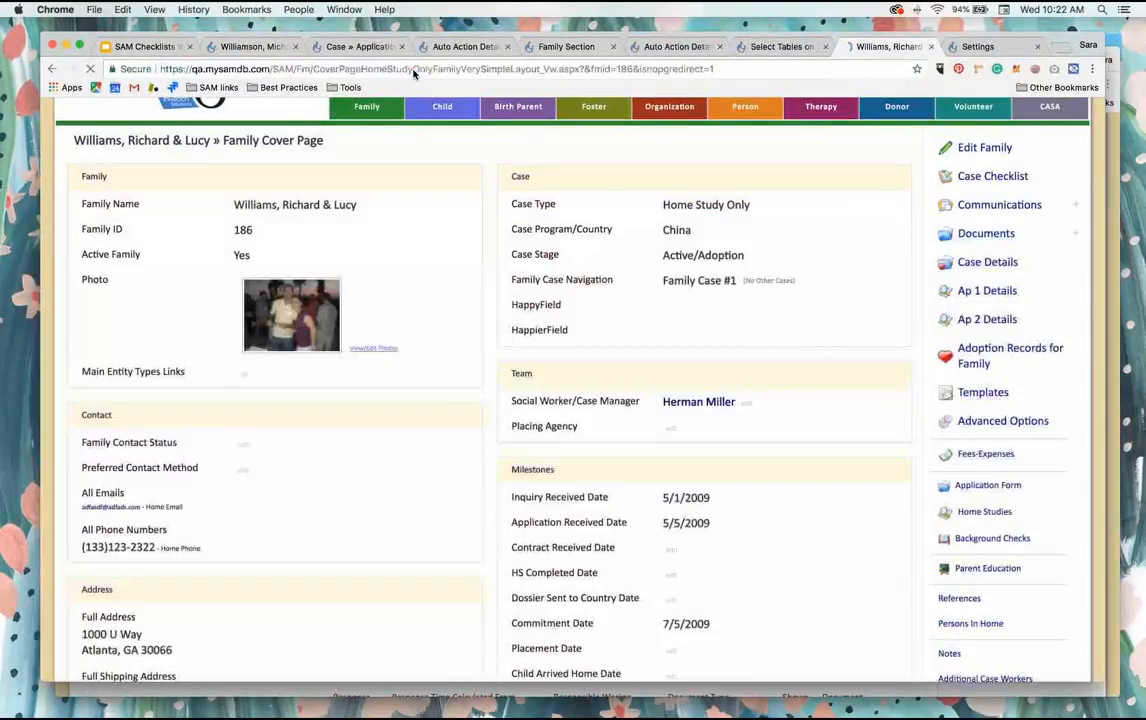
{"action": "scroll", "coordinate": [712, 404], "scroll_direction": "down", "scroll_amount": 2}
{"action": "scroll", "coordinate": [712, 404], "scroll_direction": "up", "scroll_amount": 3}
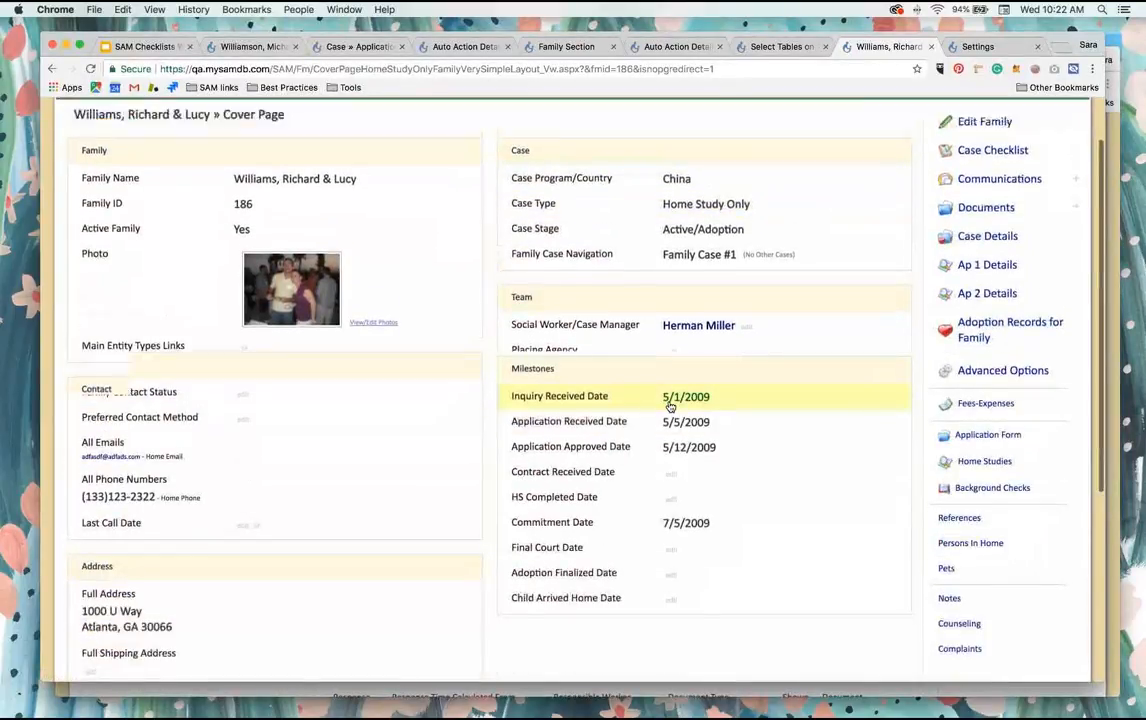
Step: Enable Execute More Than Once Per Record for the caseworker notification auto action and save the setting
{"action": "left_click", "coordinate": [785, 47]}
{"action": "left_click", "coordinate": [672, 47]}
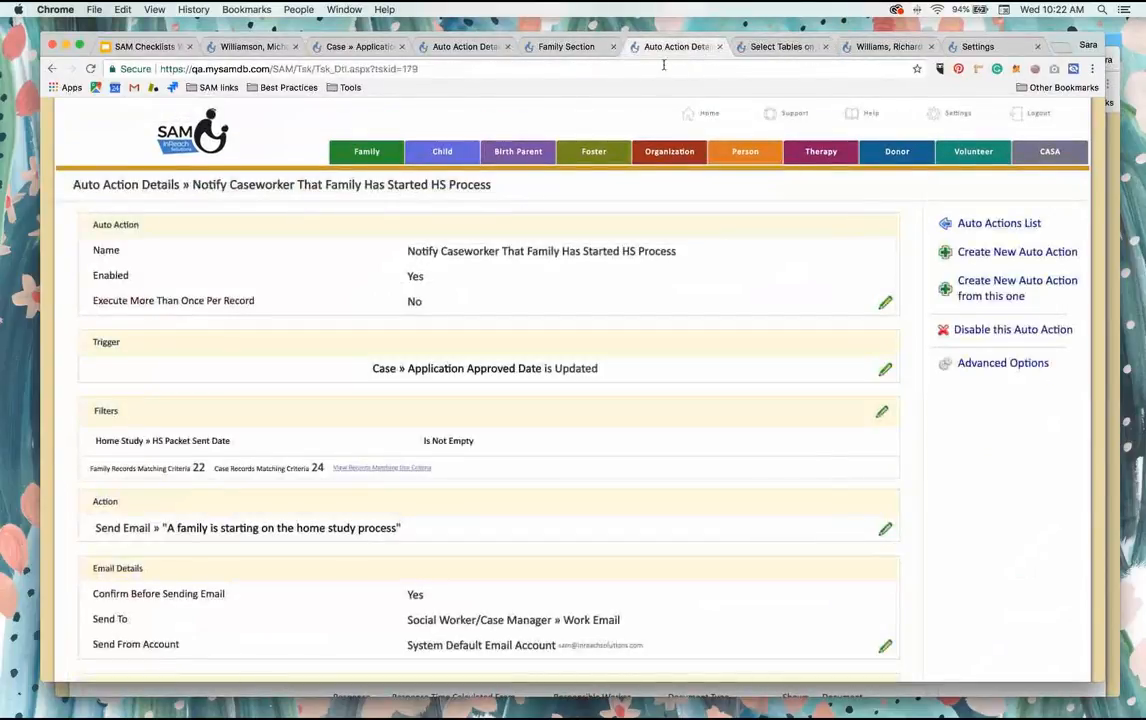
{"action": "left_click", "coordinate": [416, 301]}
{"action": "left_click", "coordinate": [534, 202]}
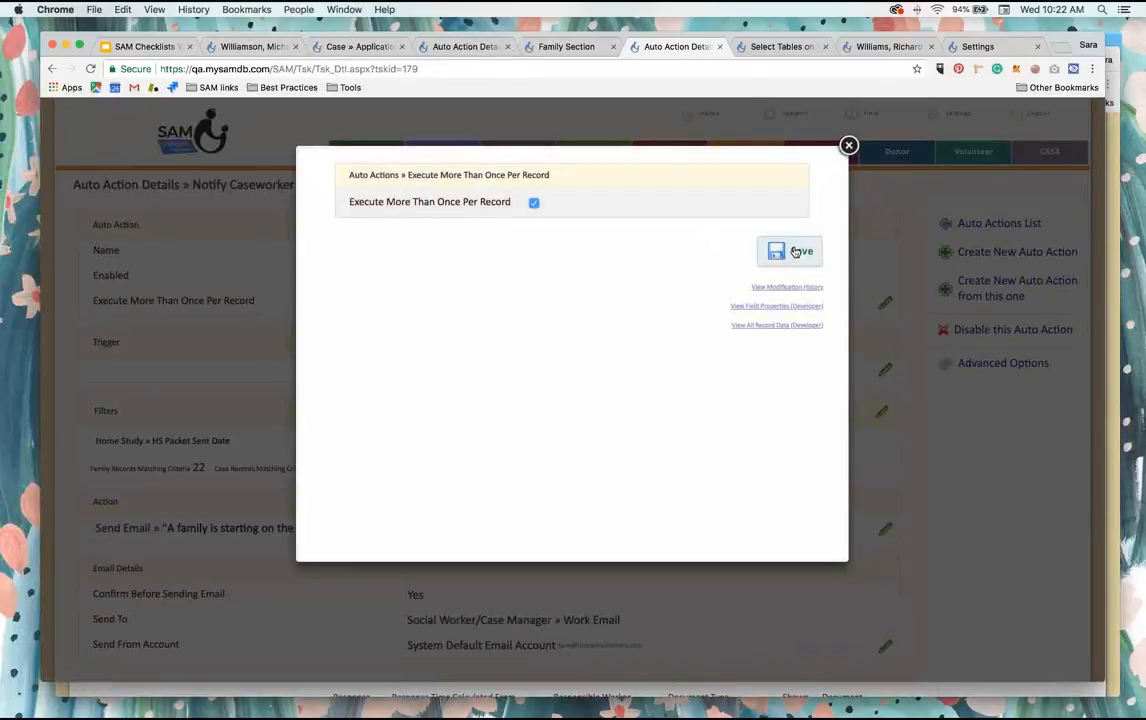
{"action": "left_click", "coordinate": [799, 250]}
Step: Re-enter the Application Approved Date on the family's cover page as 4/25/2018 and save it
{"action": "left_click", "coordinate": [885, 47]}
{"action": "left_click", "coordinate": [690, 540]}
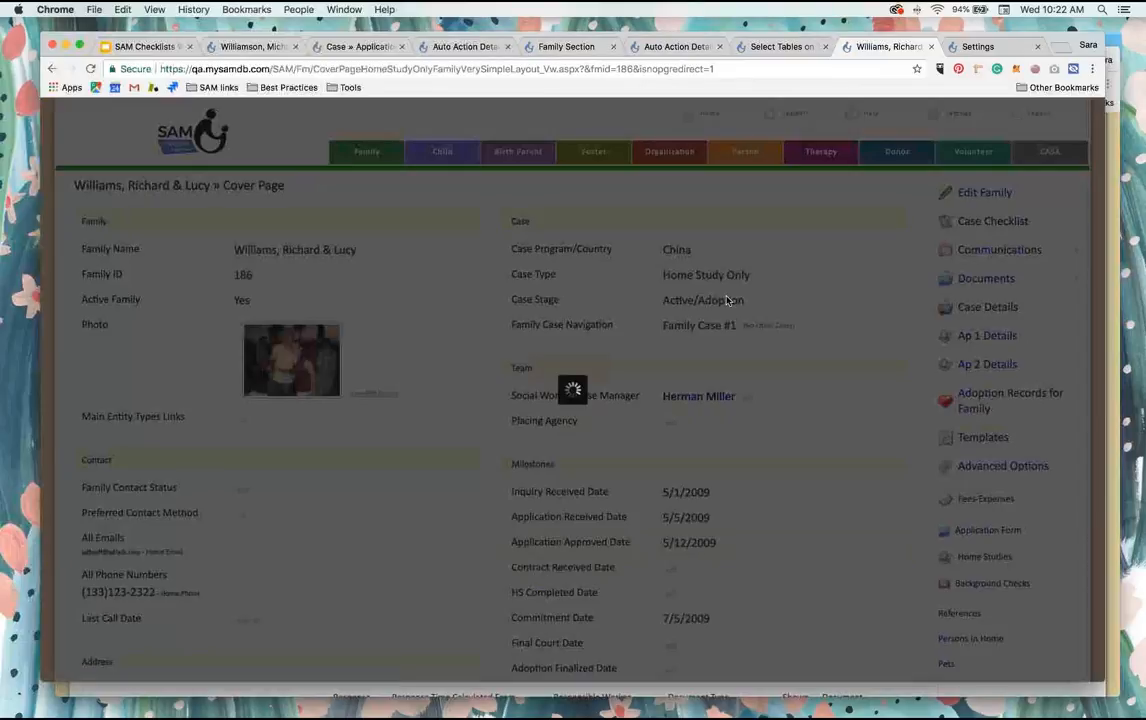
{"action": "left_click", "coordinate": [818, 253]}
{"action": "left_click", "coordinate": [670, 545]}
{"action": "left_click", "coordinate": [616, 203]}
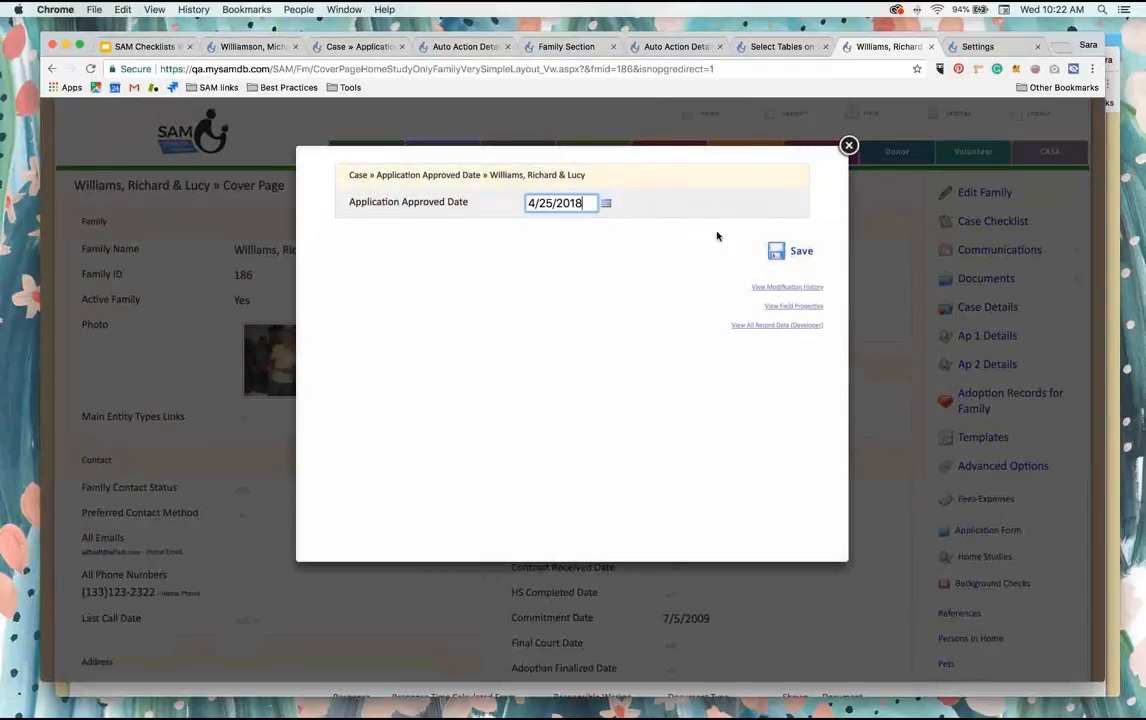
{"action": "left_click", "coordinate": [790, 252]}
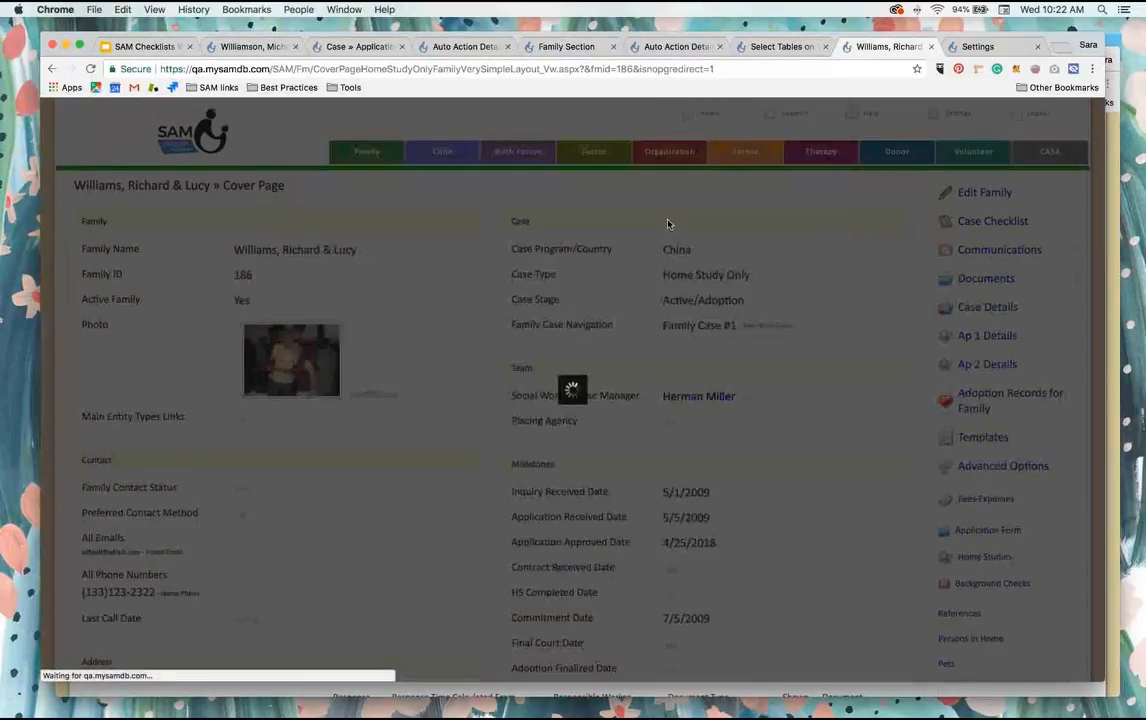
Step: Review the triggered "Starting the Home Study Process" email to the family, and cancel sending it
{"action": "scroll", "coordinate": [530, 372], "scroll_direction": "down", "scroll_amount": 5}
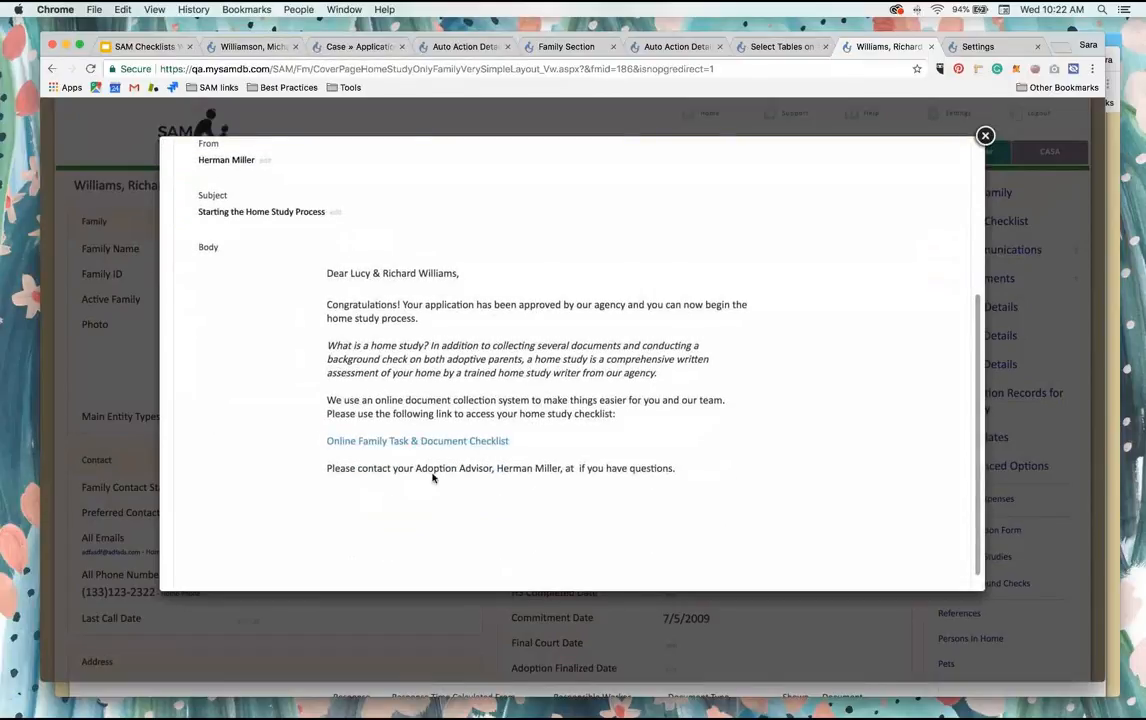
{"action": "scroll", "coordinate": [339, 333], "scroll_direction": "up", "scroll_amount": 5}
{"action": "scroll", "coordinate": [339, 333], "scroll_direction": "down", "scroll_amount": 5}
{"action": "scroll", "coordinate": [339, 333], "scroll_direction": "up", "scroll_amount": 5}
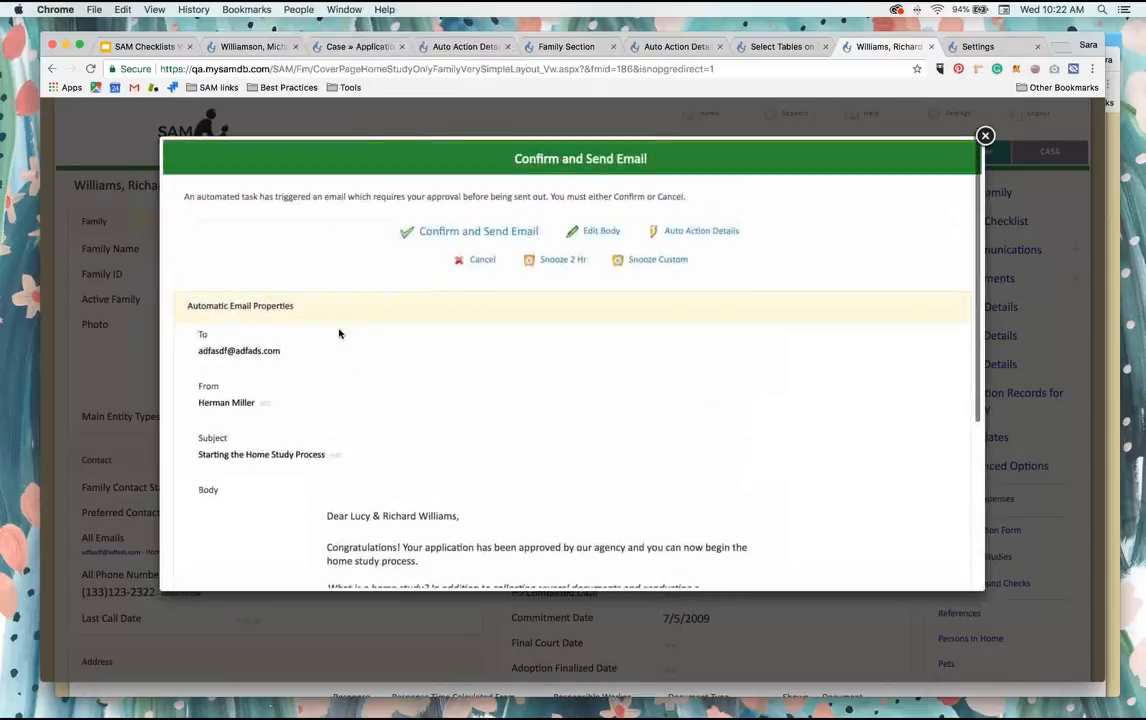
{"action": "left_click", "coordinate": [478, 260]}
{"action": "left_click", "coordinate": [704, 189]}
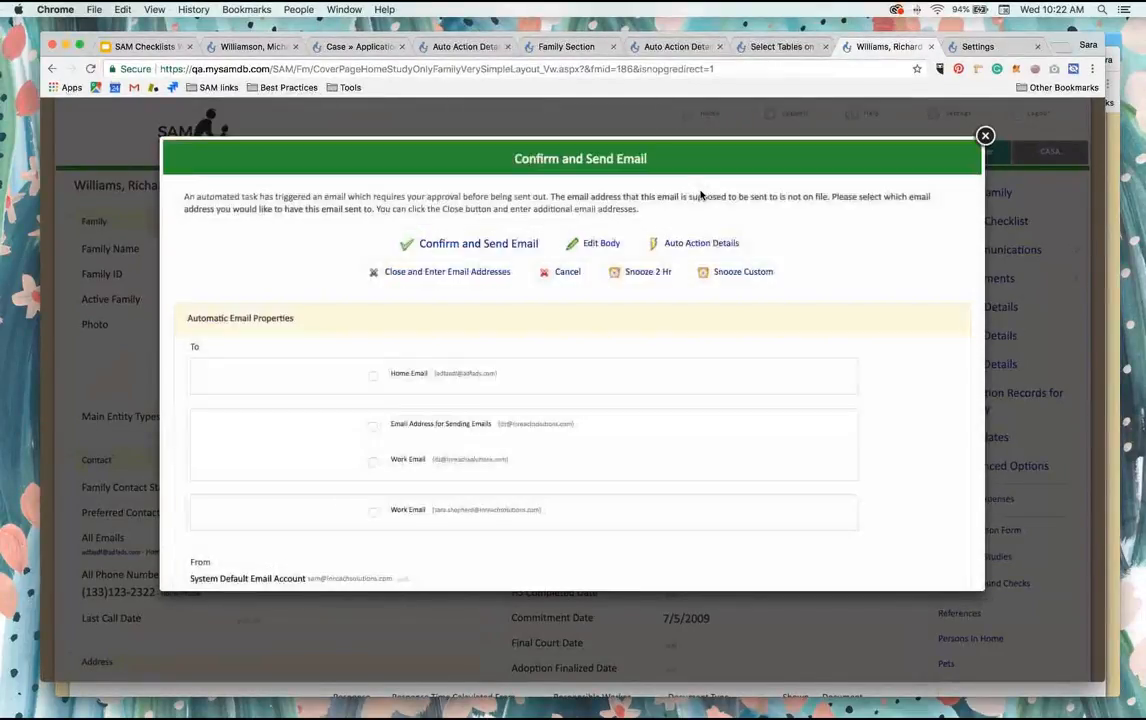
Step: Review the recipients and body of the triggered "A family is starting on the home study process" email, and cancel sending it
{"action": "scroll", "coordinate": [528, 308], "scroll_direction": "down", "scroll_amount": 3}
{"action": "scroll", "coordinate": [528, 308], "scroll_direction": "down", "scroll_amount": 3}
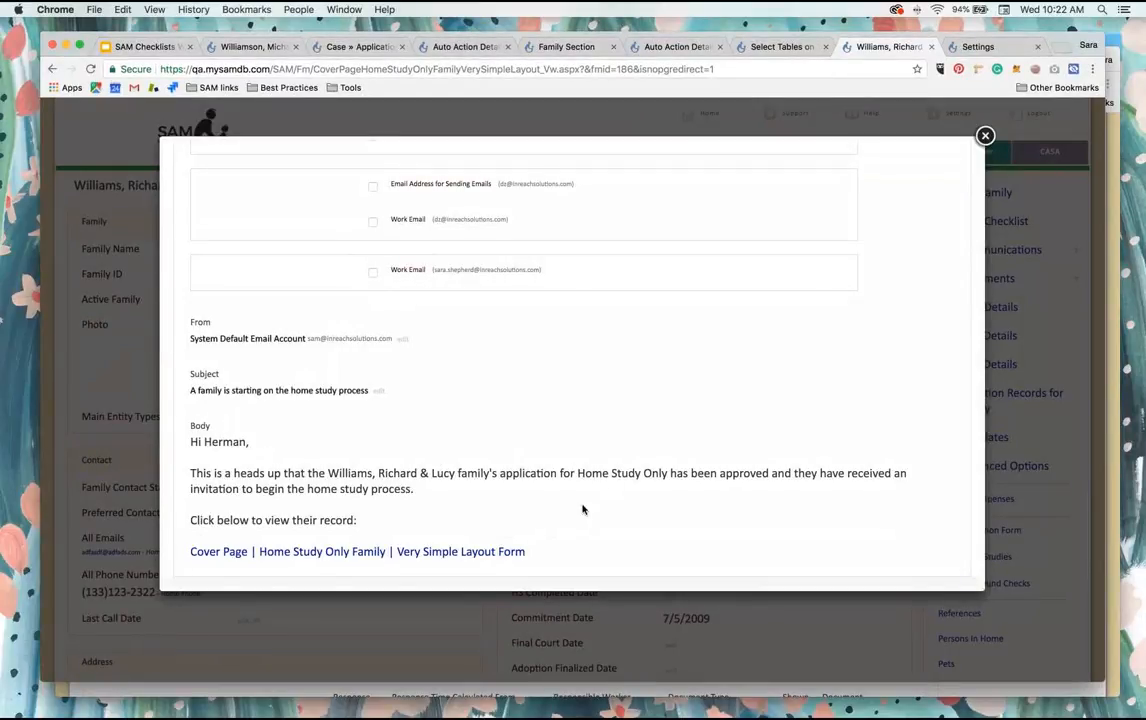
{"action": "scroll", "coordinate": [527, 553], "scroll_direction": "up", "scroll_amount": 5}
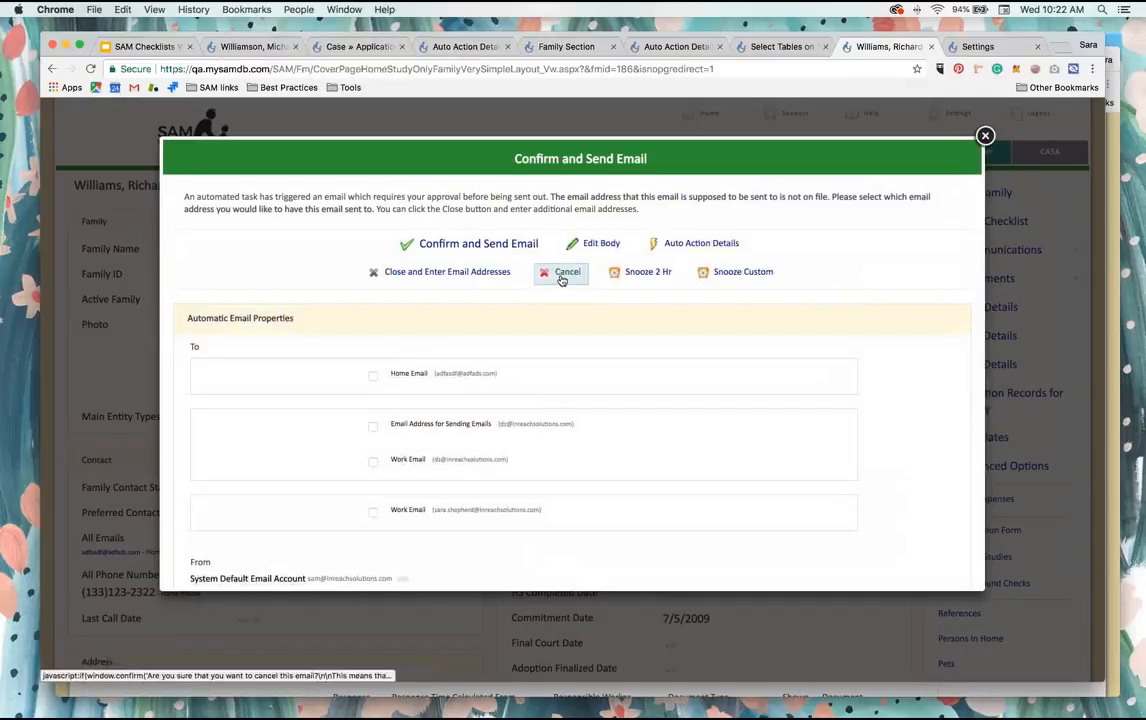
{"action": "left_click", "coordinate": [562, 280]}
{"action": "left_click", "coordinate": [706, 188]}
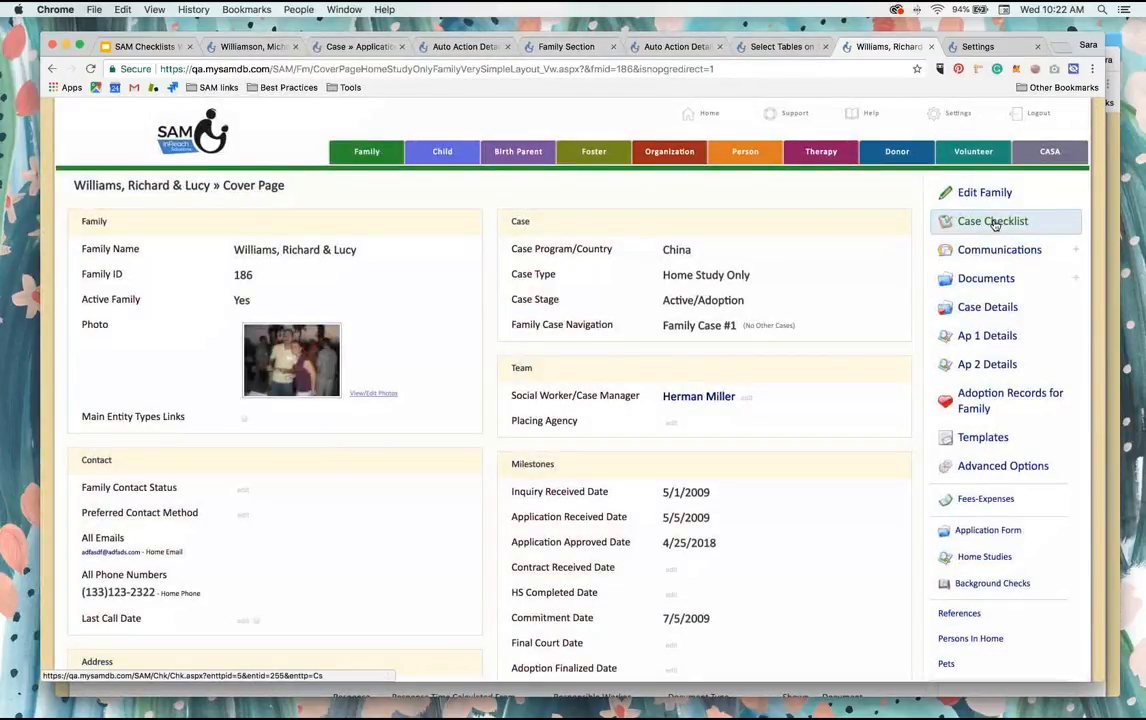
Step: Examine the Application and Home Study sections of the family's Case Checklist and return to the cover page
{"action": "left_click", "coordinate": [995, 224]}
{"action": "scroll", "coordinate": [635, 362], "scroll_direction": "down", "scroll_amount": 3}
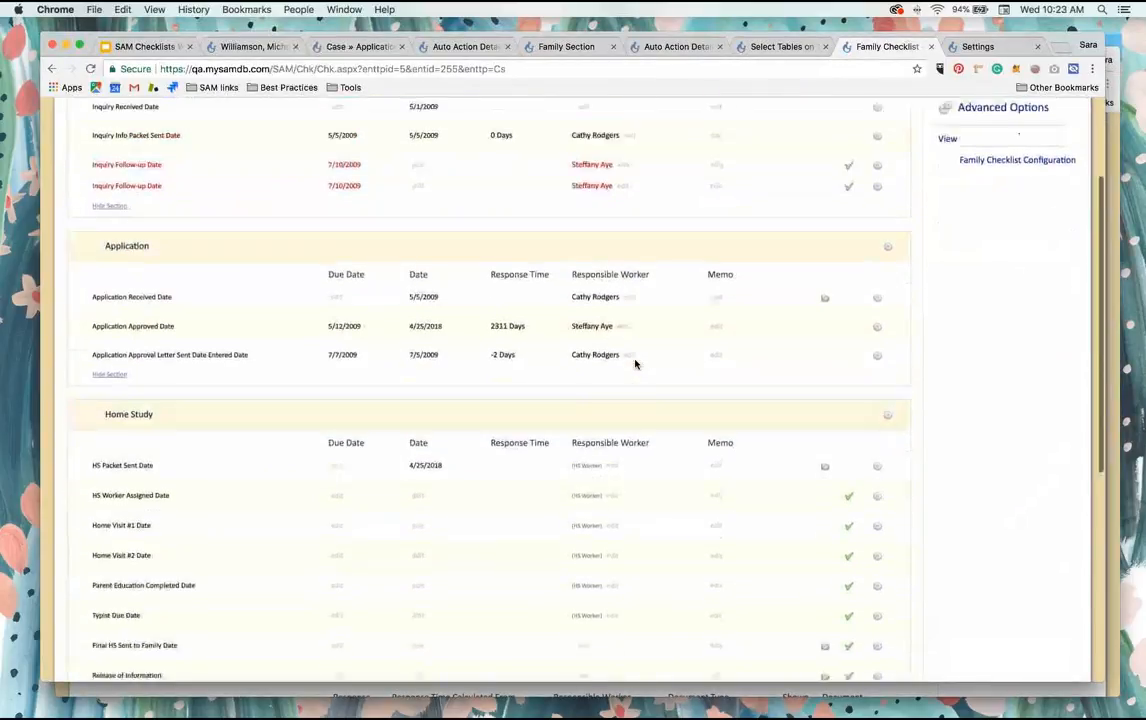
{"action": "scroll", "coordinate": [635, 363], "scroll_direction": "down", "scroll_amount": 3}
{"action": "scroll", "coordinate": [285, 314], "scroll_direction": "down", "scroll_amount": 4}
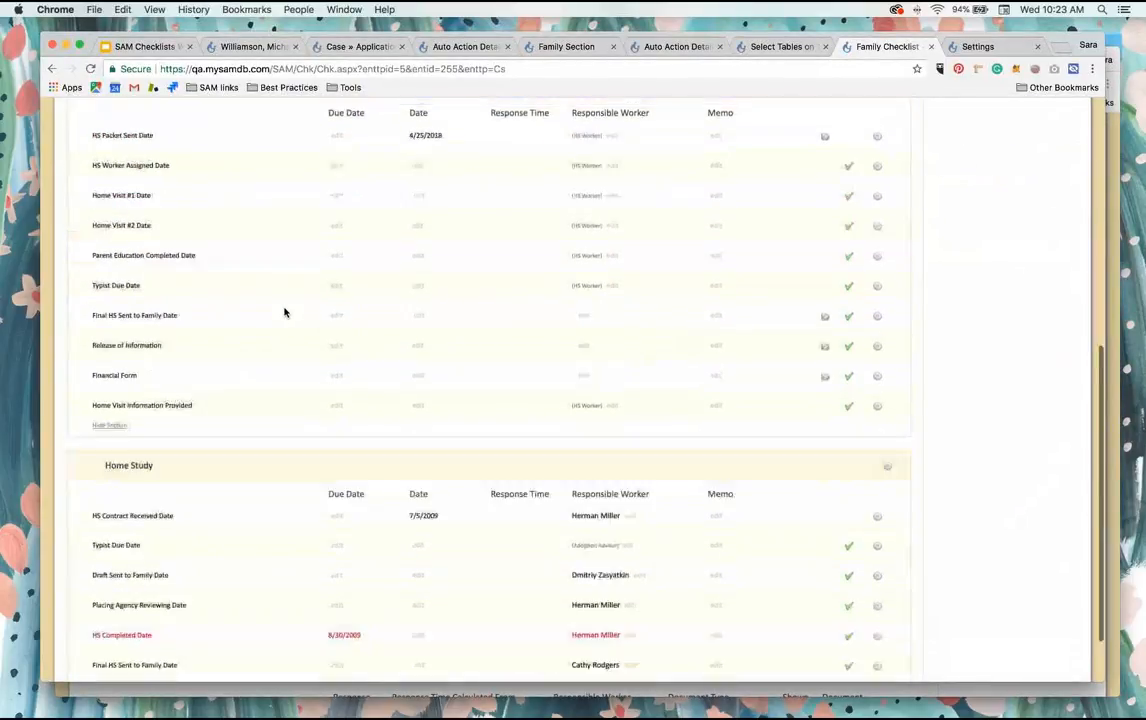
{"action": "scroll", "coordinate": [226, 417], "scroll_direction": "up", "scroll_amount": 3}
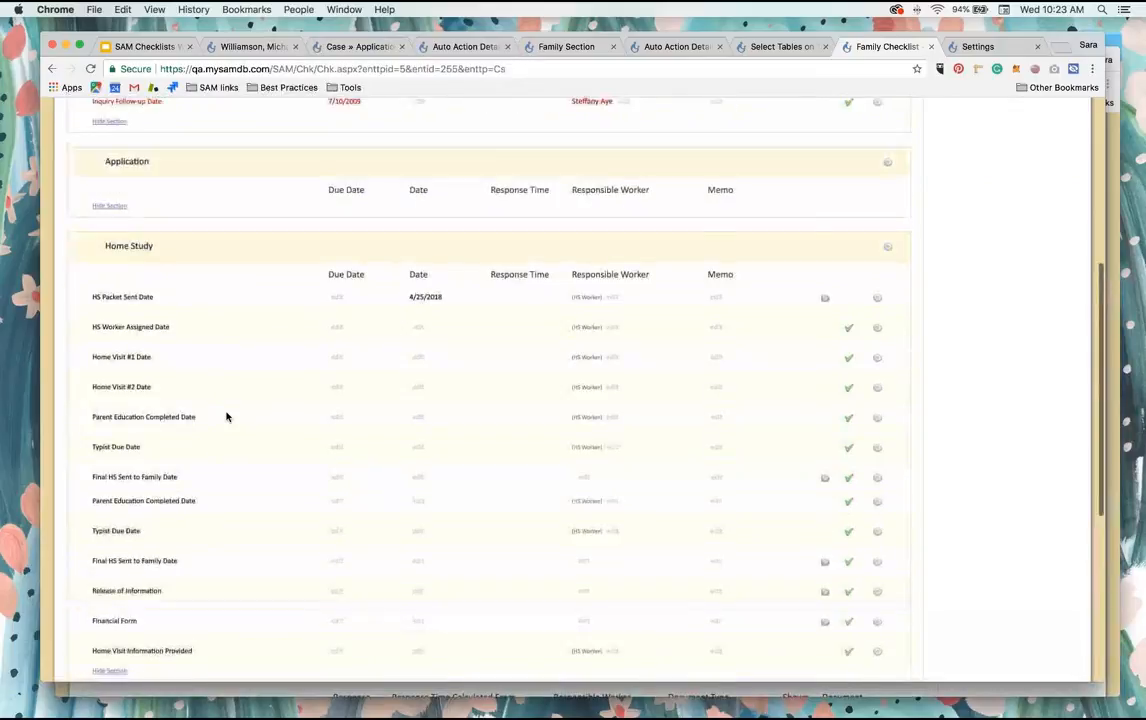
{"action": "scroll", "coordinate": [226, 417], "scroll_direction": "up", "scroll_amount": 3}
{"action": "left_click", "coordinate": [987, 205]}
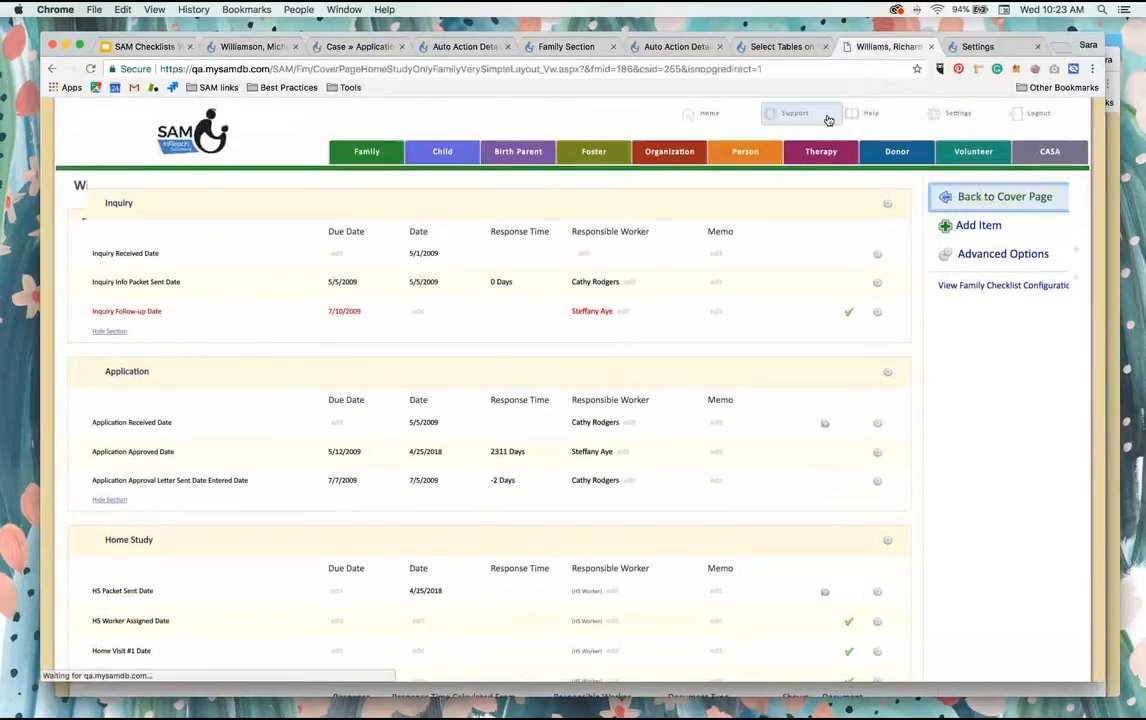
Step: Turn off Execute More Than Once Per Record for the "Notify Caseworker That Family Has Started HS Process" auto action and save
{"action": "left_click", "coordinate": [676, 46]}
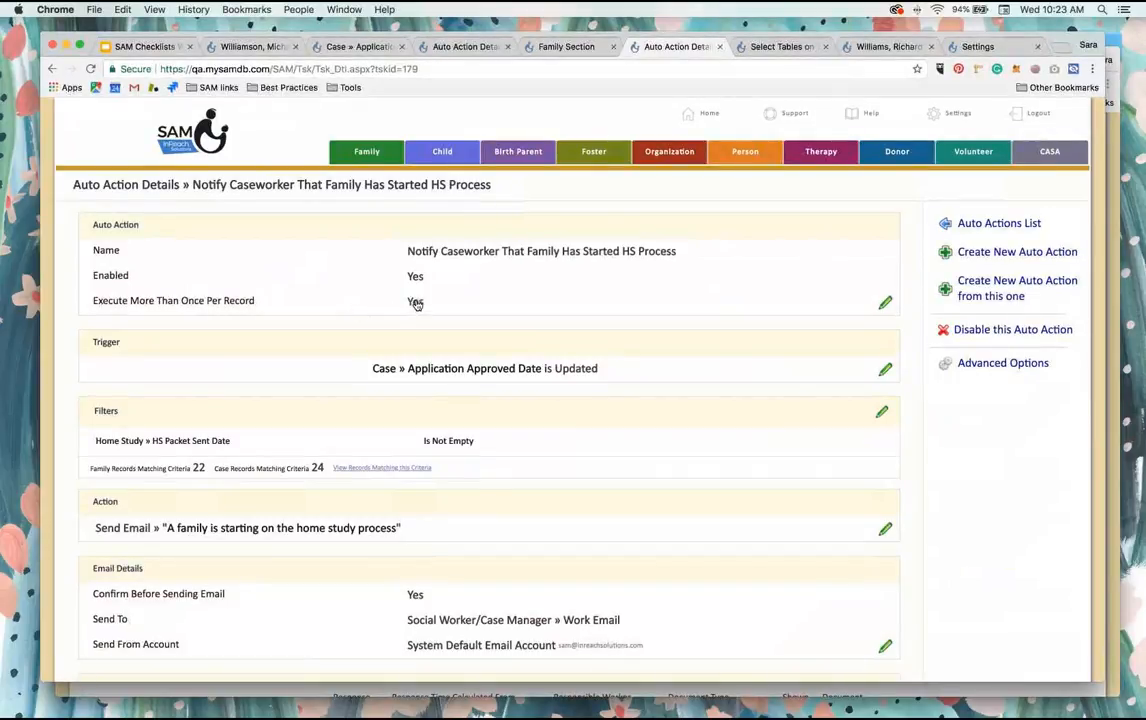
{"action": "left_click", "coordinate": [416, 303]}
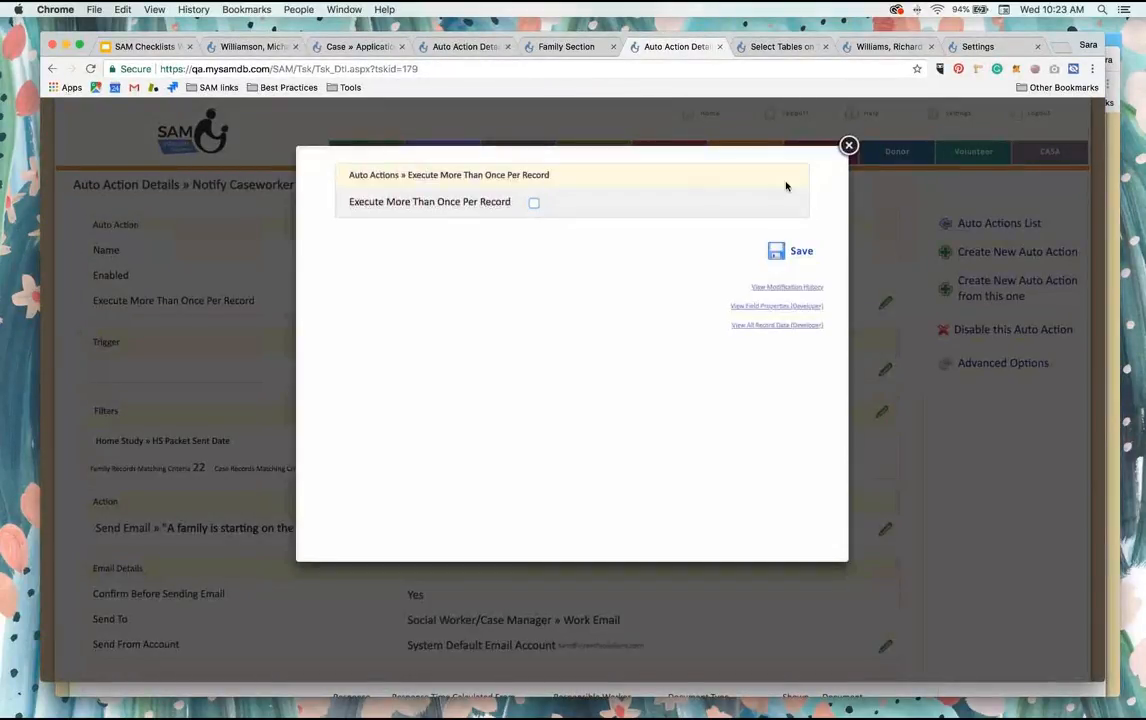
{"action": "left_click", "coordinate": [800, 251]}
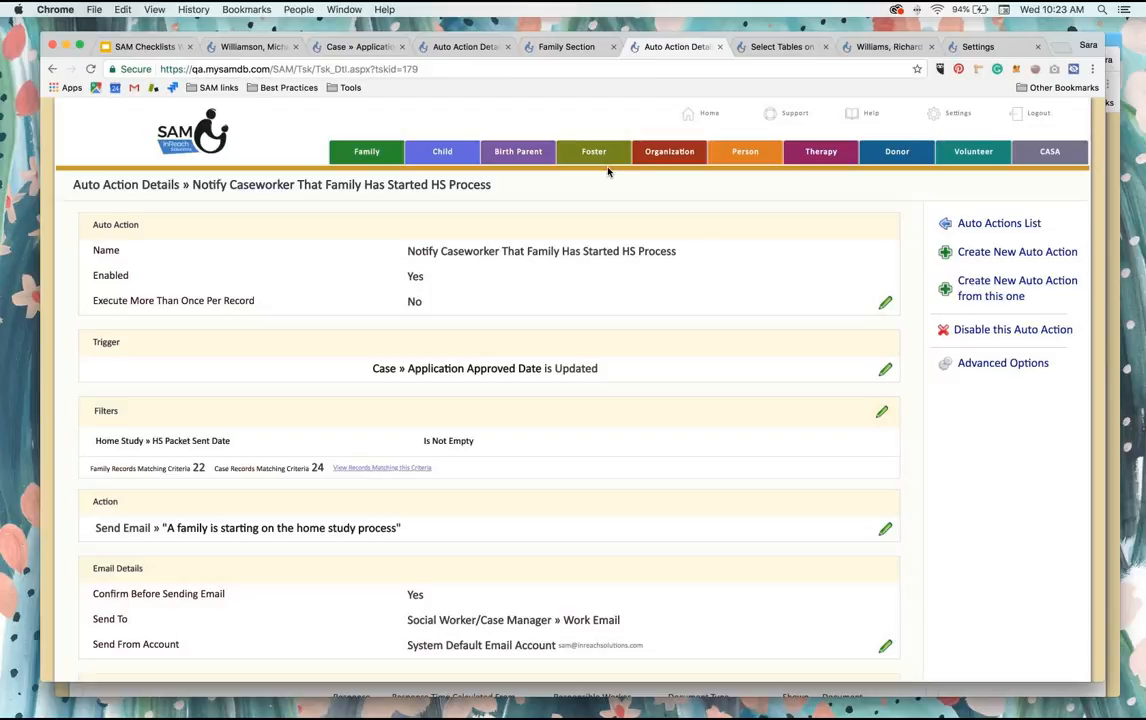
Step: Examine the Home Study items on the family's Case Checklist, down to Home Visit Information Provided
{"action": "left_click", "coordinate": [890, 47]}
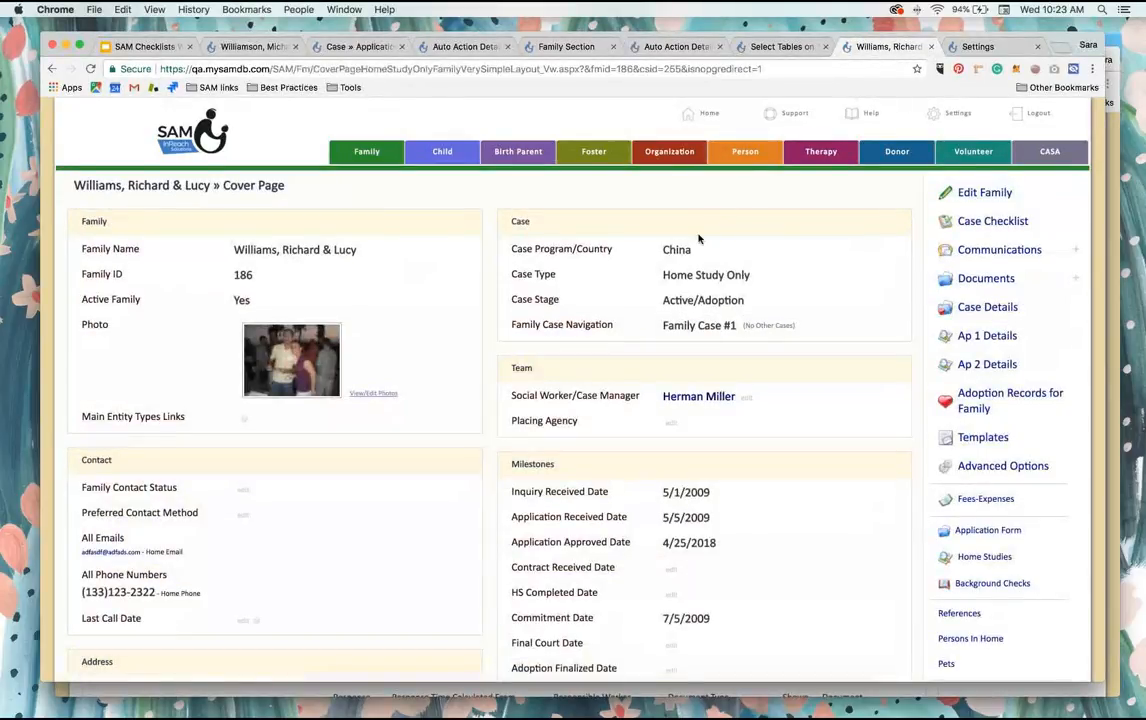
{"action": "left_click", "coordinate": [1006, 222]}
{"action": "scroll", "coordinate": [577, 347], "scroll_direction": "down", "scroll_amount": 3}
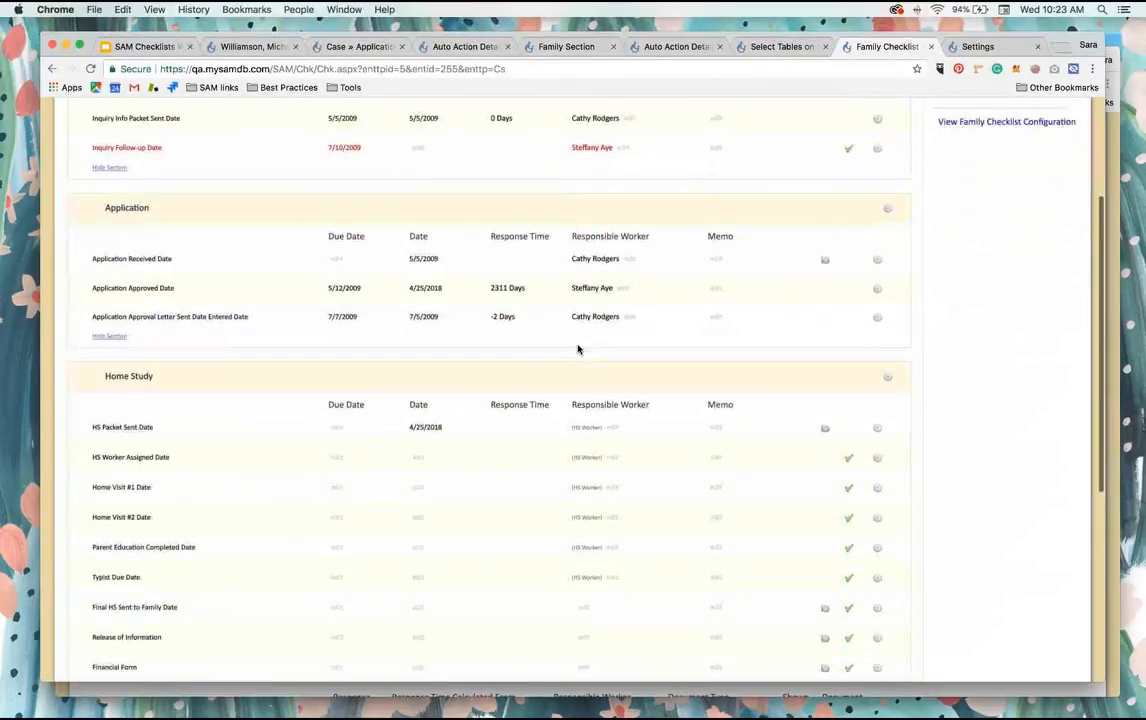
{"action": "scroll", "coordinate": [577, 348], "scroll_direction": "down", "scroll_amount": 5}
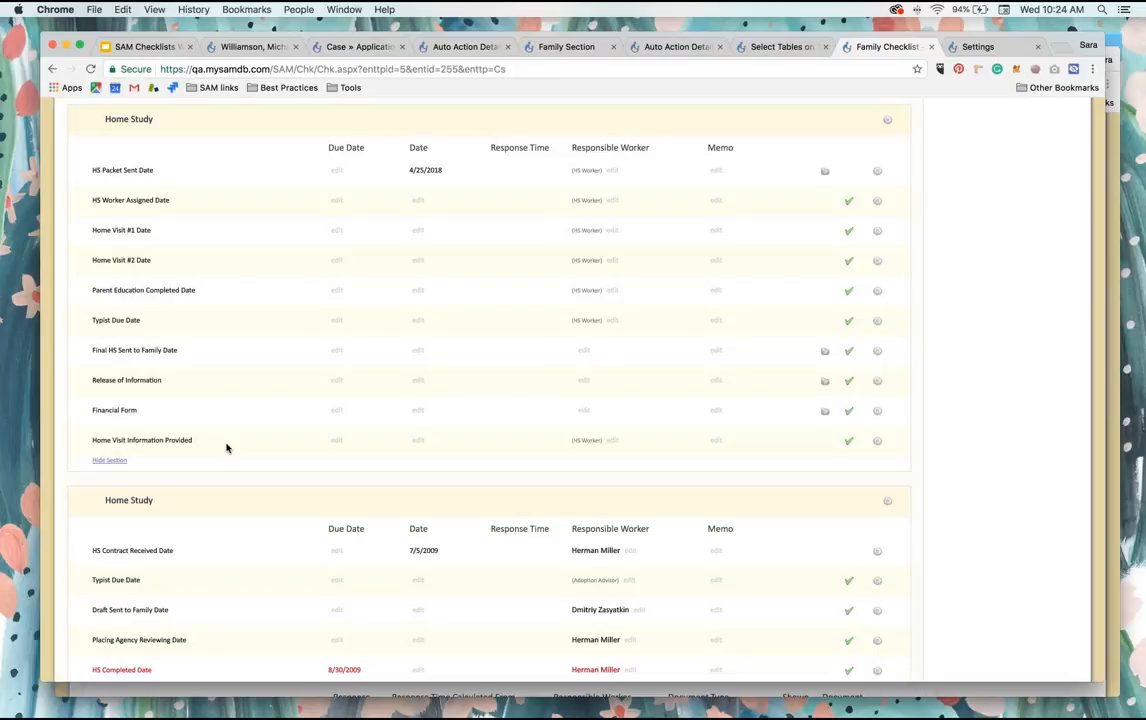
{"action": "scroll", "coordinate": [155, 449], "scroll_direction": "up", "scroll_amount": 6}
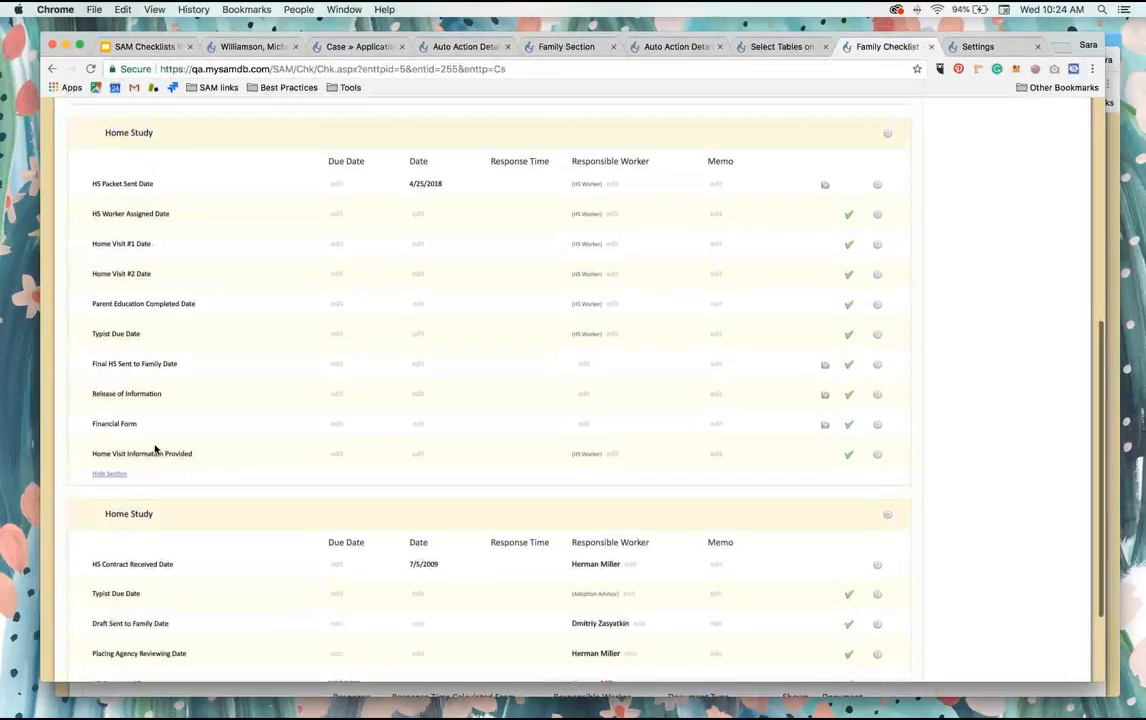
{"action": "scroll", "coordinate": [155, 449], "scroll_direction": "up", "scroll_amount": 1}
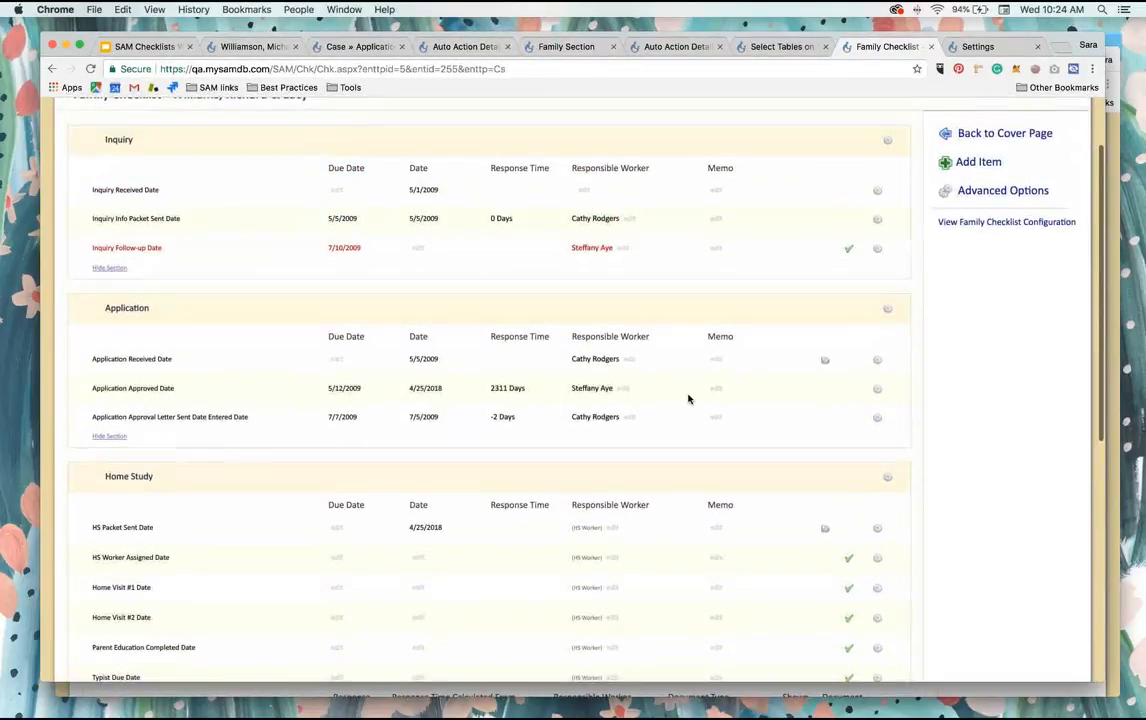
Step: View the Family Checklist Configuration and open the field properties of Home Visit Information Provided
{"action": "left_click", "coordinate": [1010, 223]}
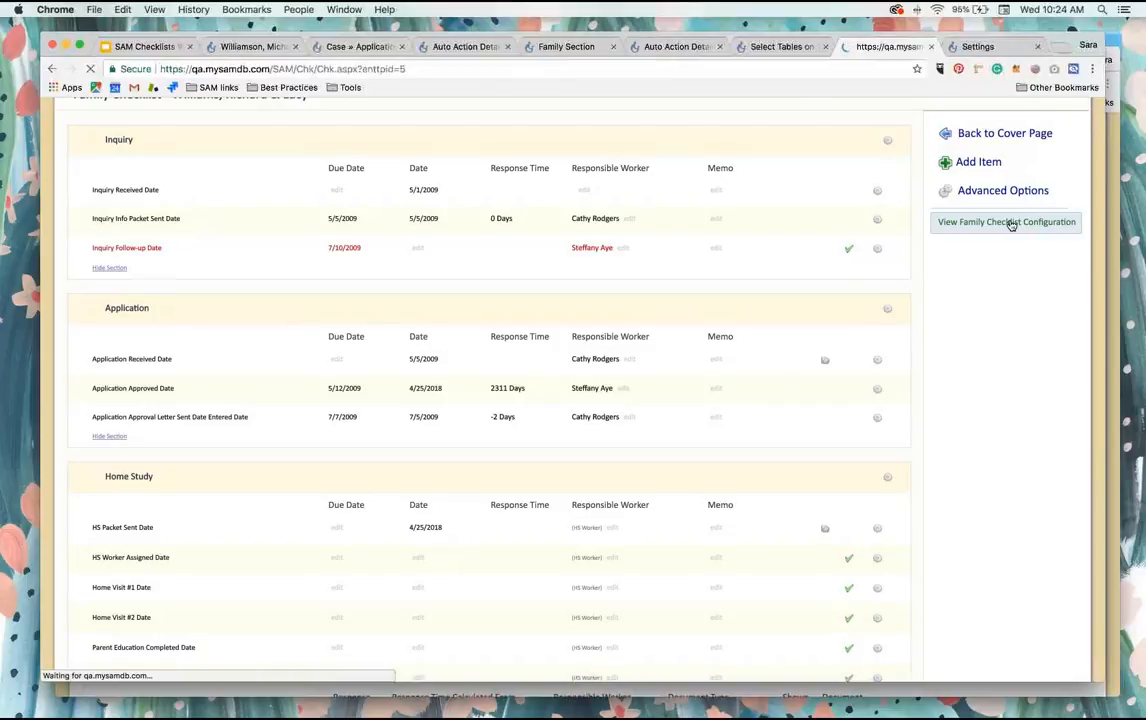
{"action": "scroll", "coordinate": [410, 475], "scroll_direction": "down", "scroll_amount": 5}
{"action": "scroll", "coordinate": [410, 475], "scroll_direction": "down", "scroll_amount": 10}
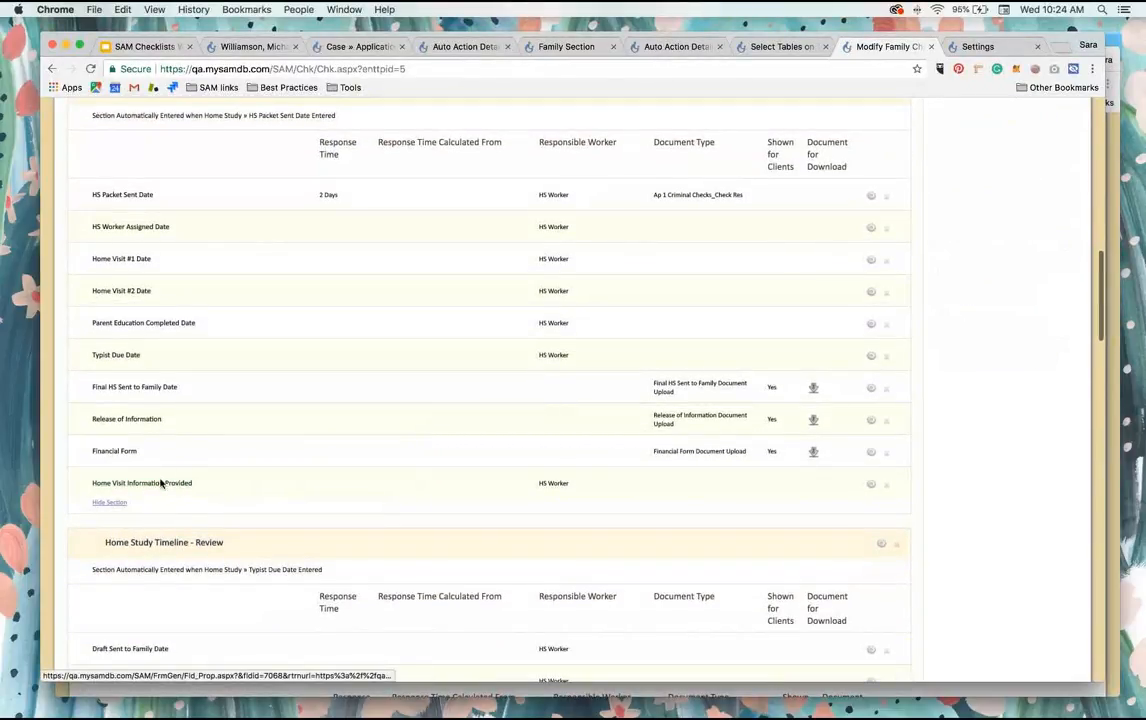
{"action": "left_click", "coordinate": [175, 486]}
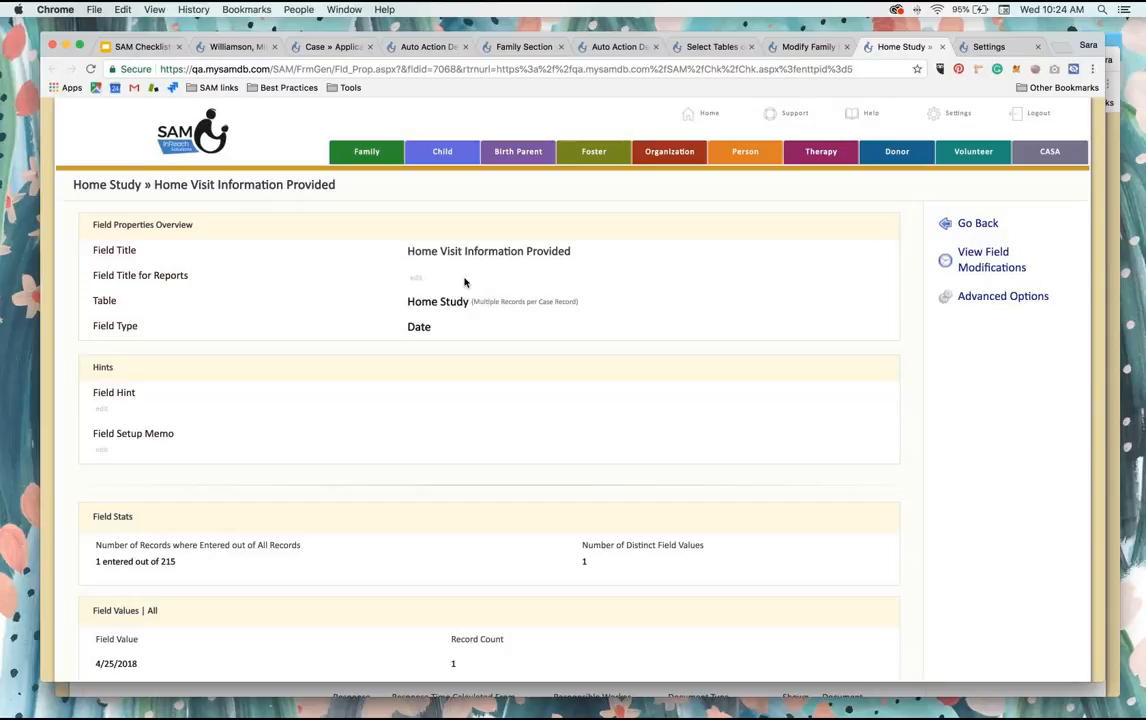
Step: Create a new auto action named "Send Family Home Visit Information" with Update Field as its trigger type
{"action": "left_click", "coordinate": [958, 114]}
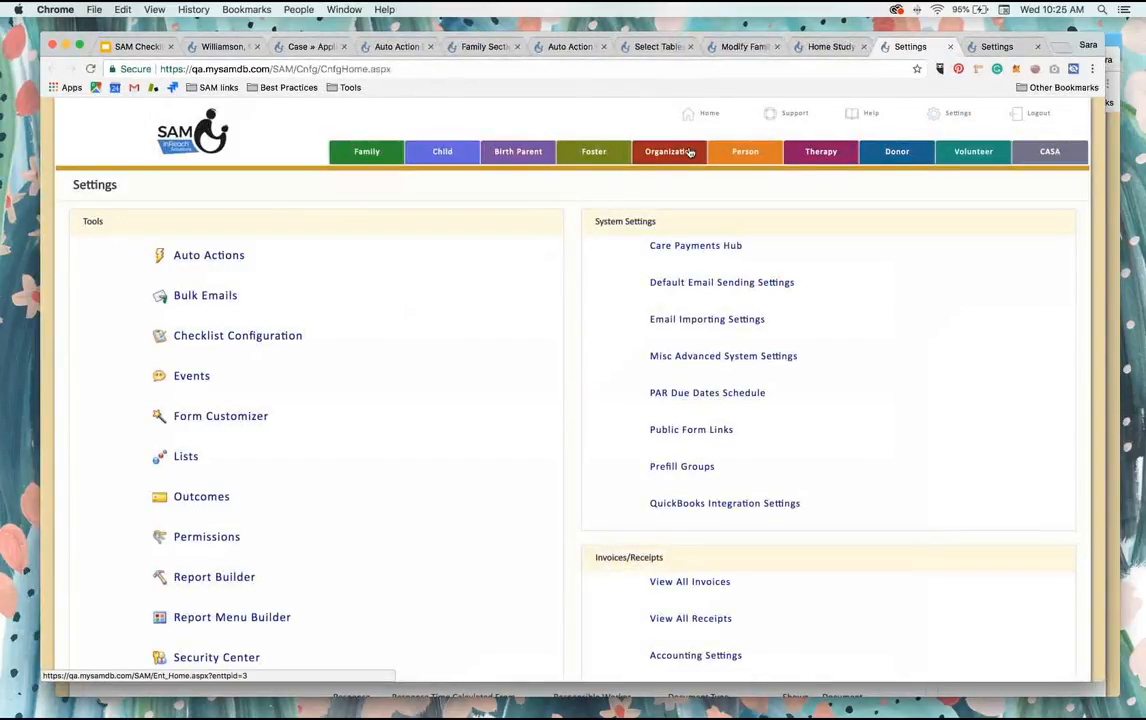
{"action": "left_click", "coordinate": [209, 256]}
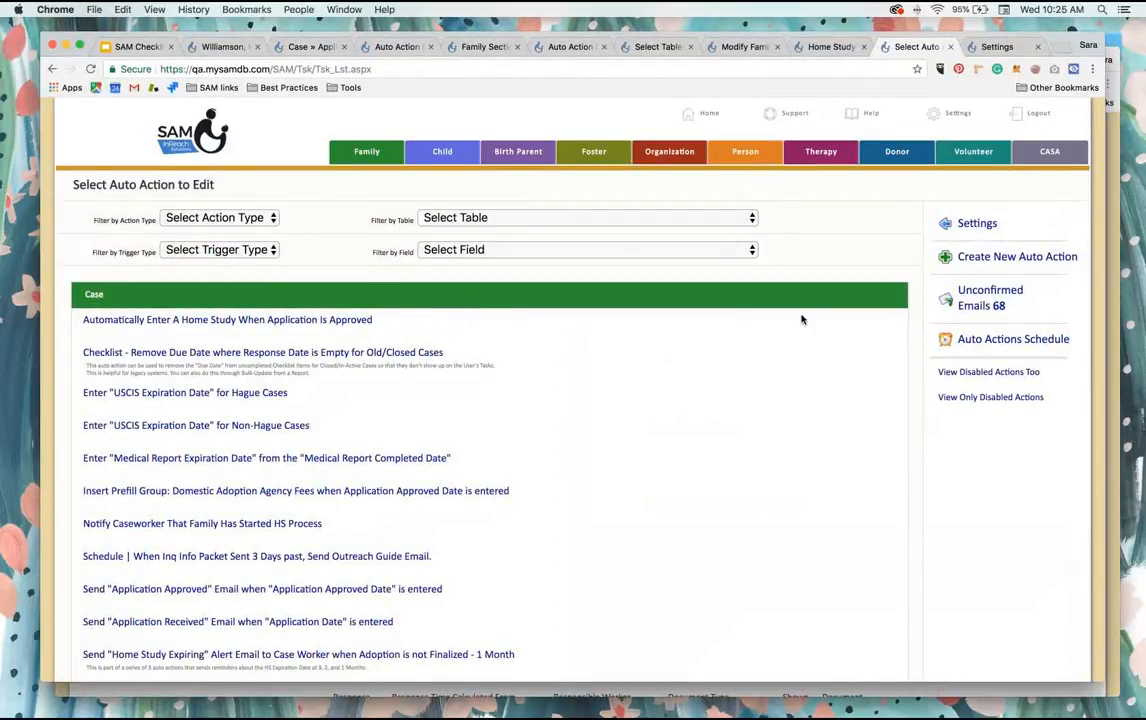
{"action": "left_click", "coordinate": [995, 258]}
{"action": "type", "text": "S"}
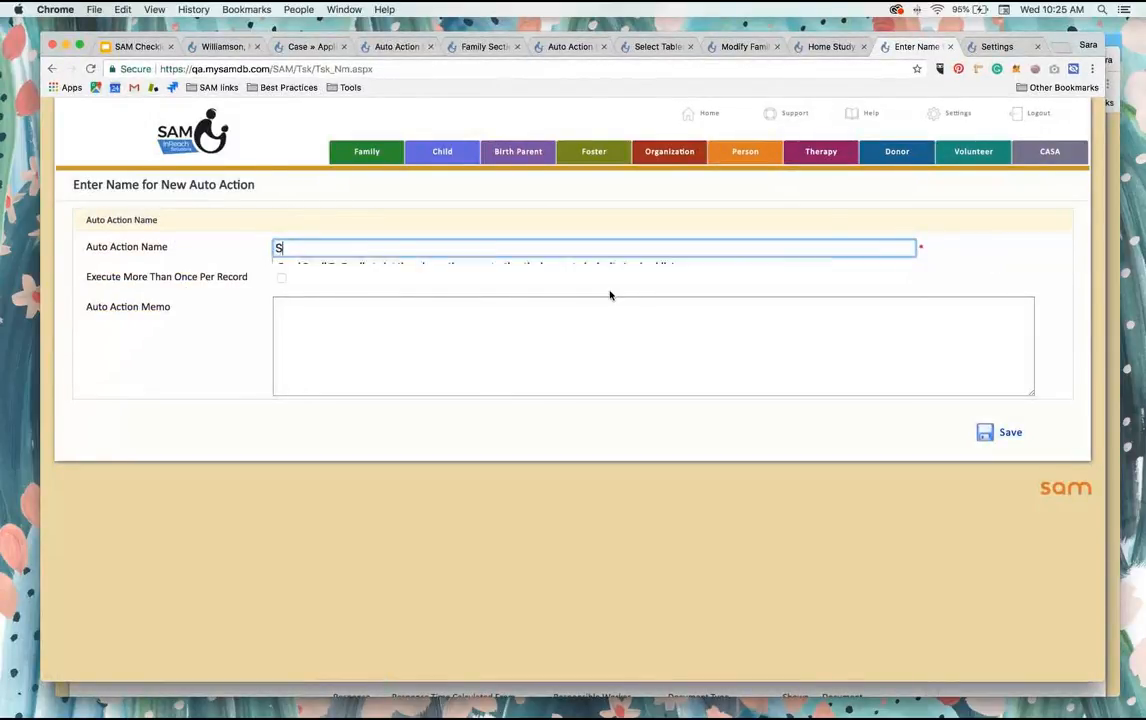
{"action": "type", "text": "end Family H"}
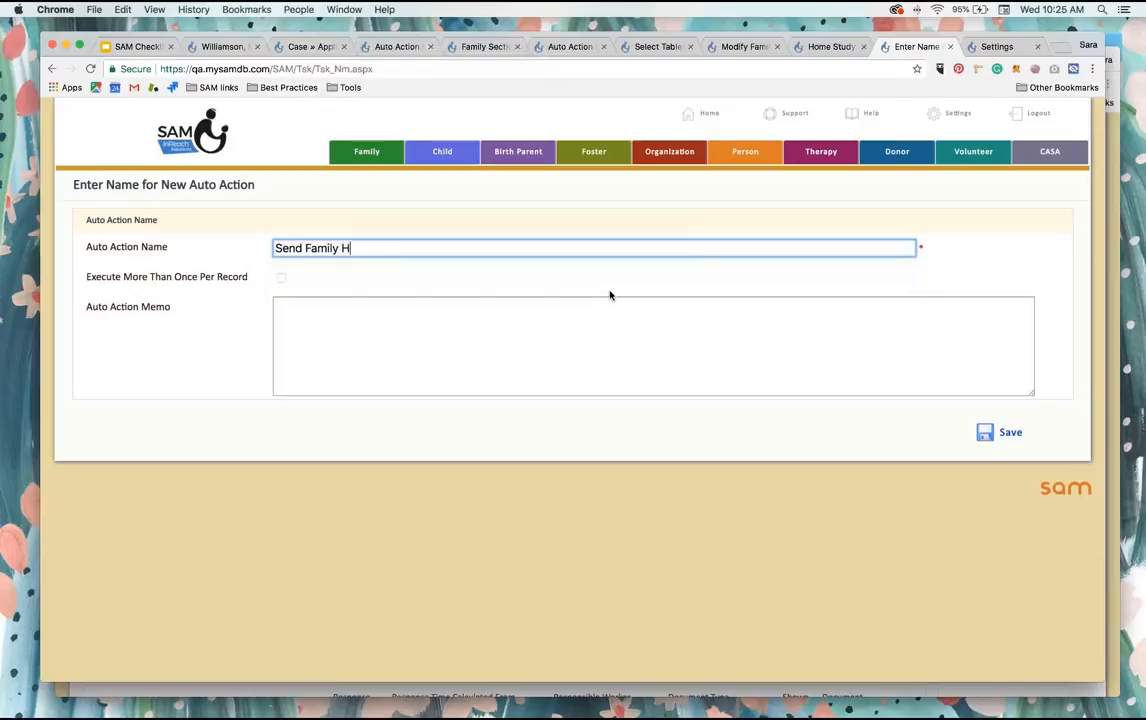
{"action": "type", "text": "ome Visit Information"}
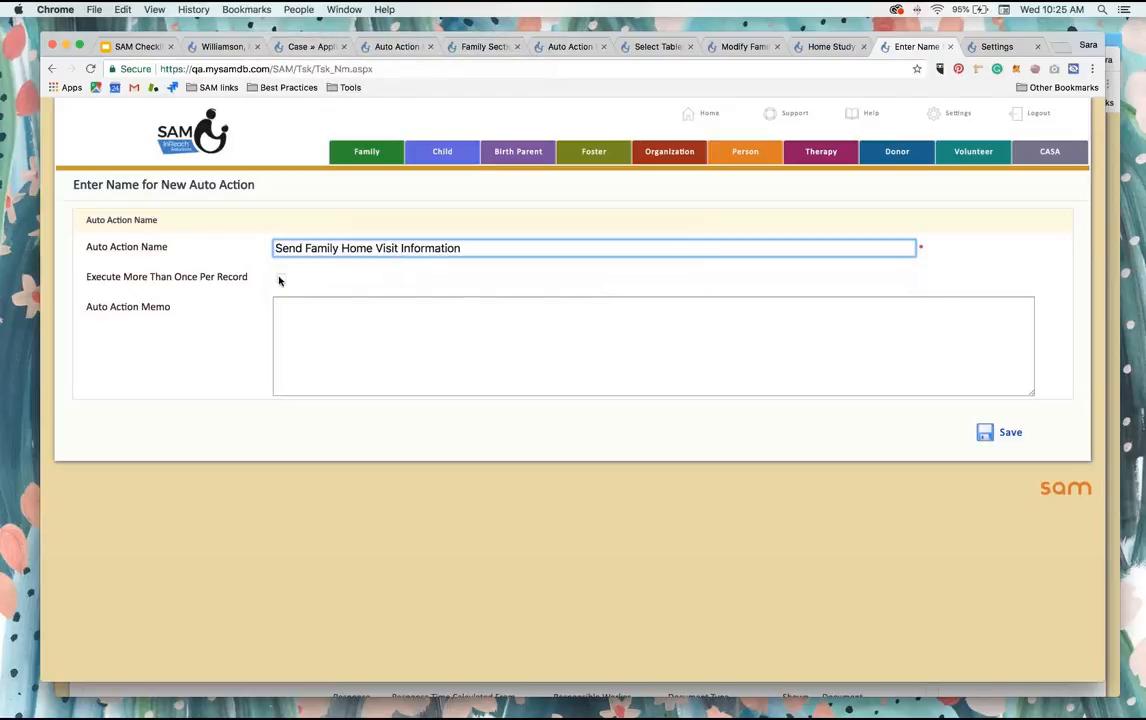
{"action": "left_click", "coordinate": [988, 434]}
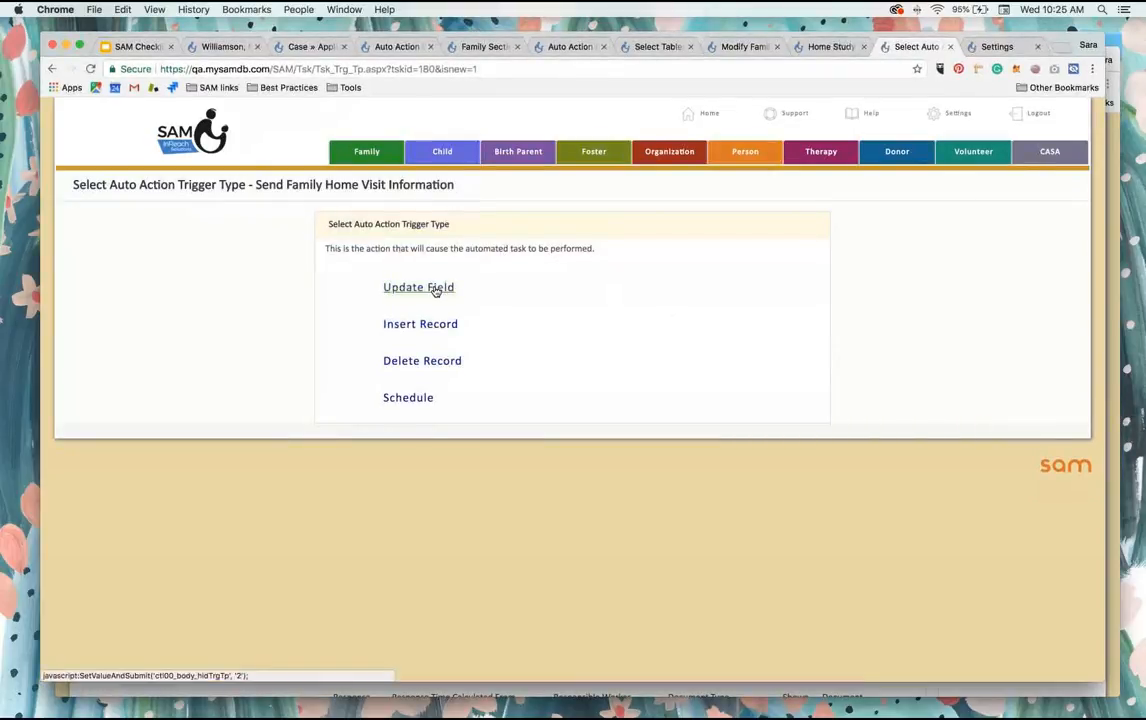
{"action": "left_click", "coordinate": [436, 289]}
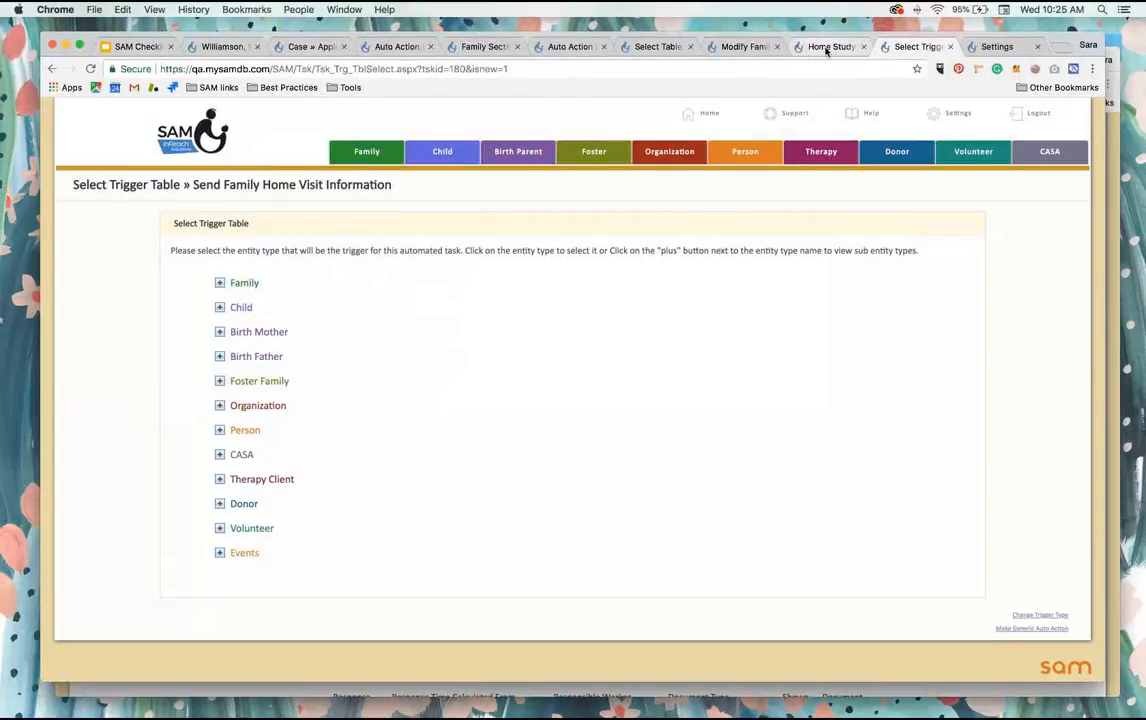
Step: Return from the checklist configuration to the family's cover page and review its milestones
{"action": "left_click", "coordinate": [740, 46]}
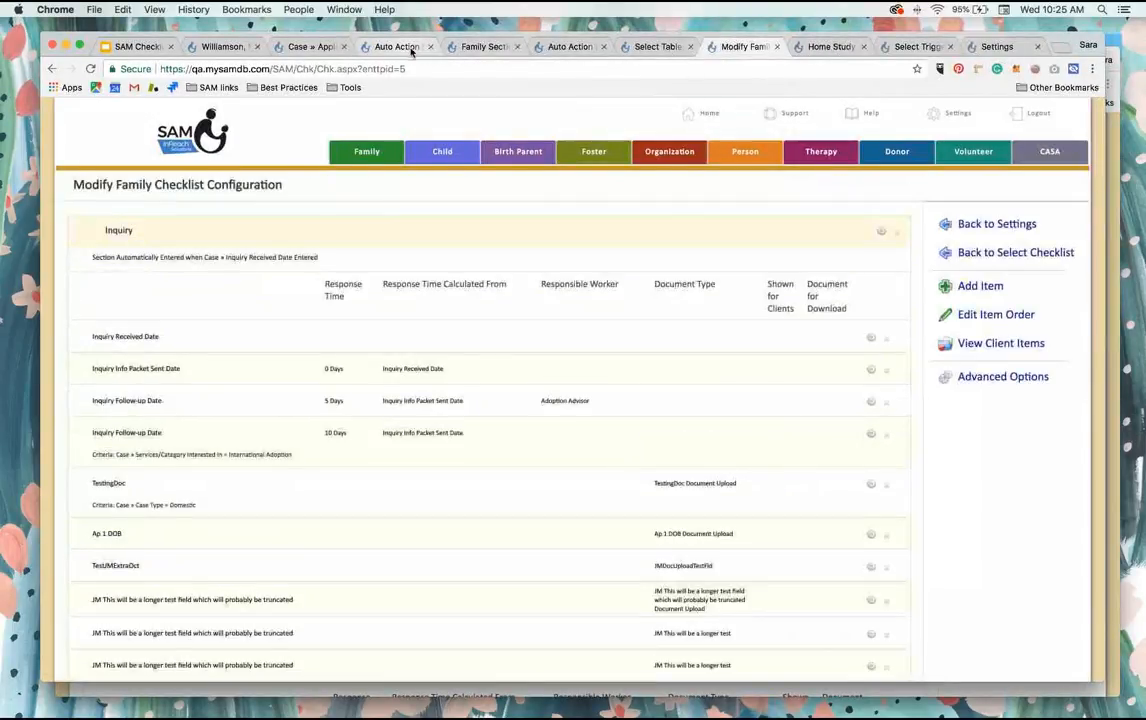
{"action": "left_click", "coordinate": [53, 68]}
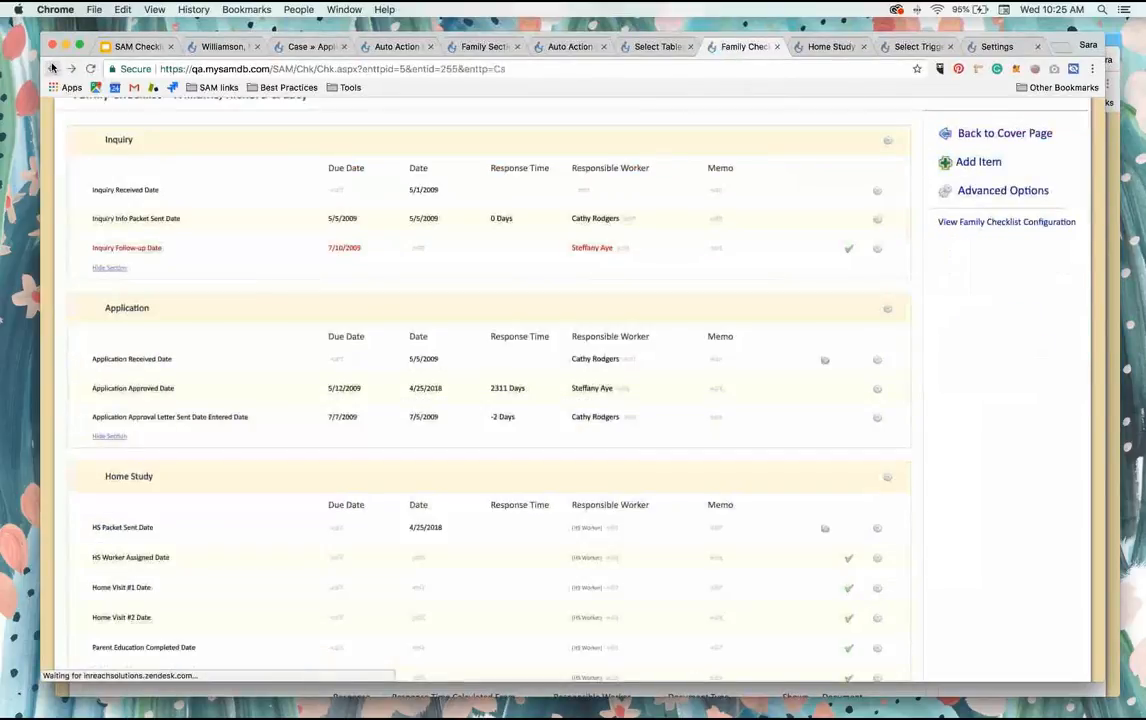
{"action": "right_click", "coordinate": [53, 70]}
{"action": "left_click", "coordinate": [130, 88]}
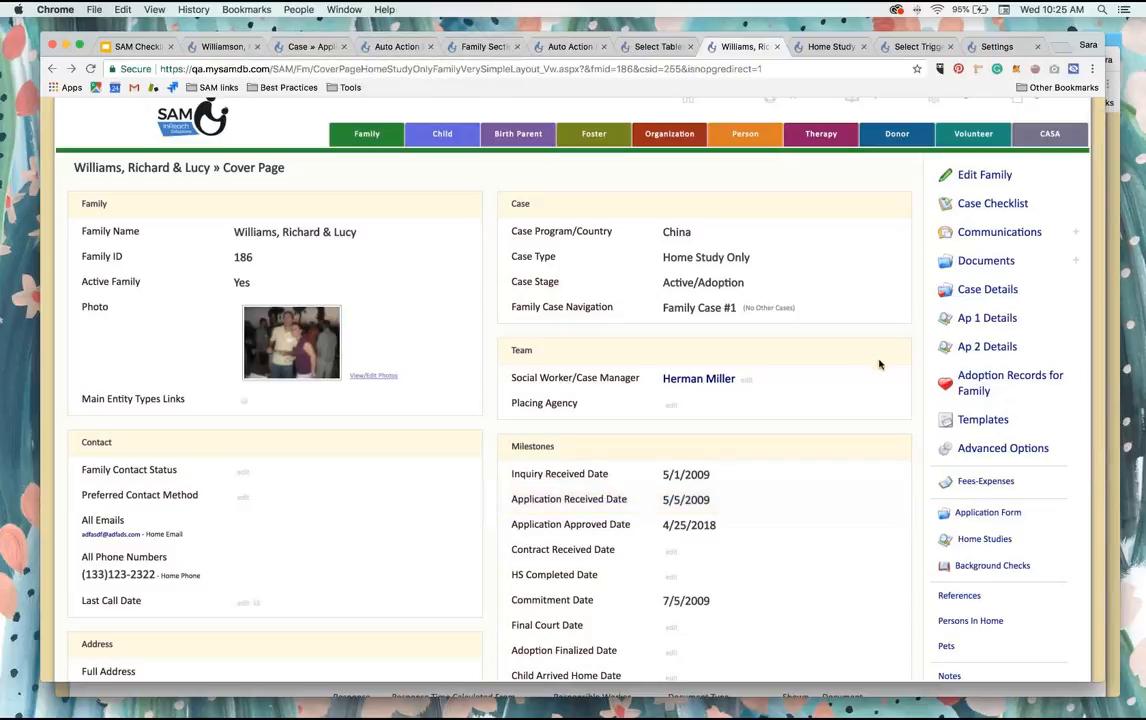
{"action": "scroll", "coordinate": [934, 530], "scroll_direction": "down", "scroll_amount": 3}
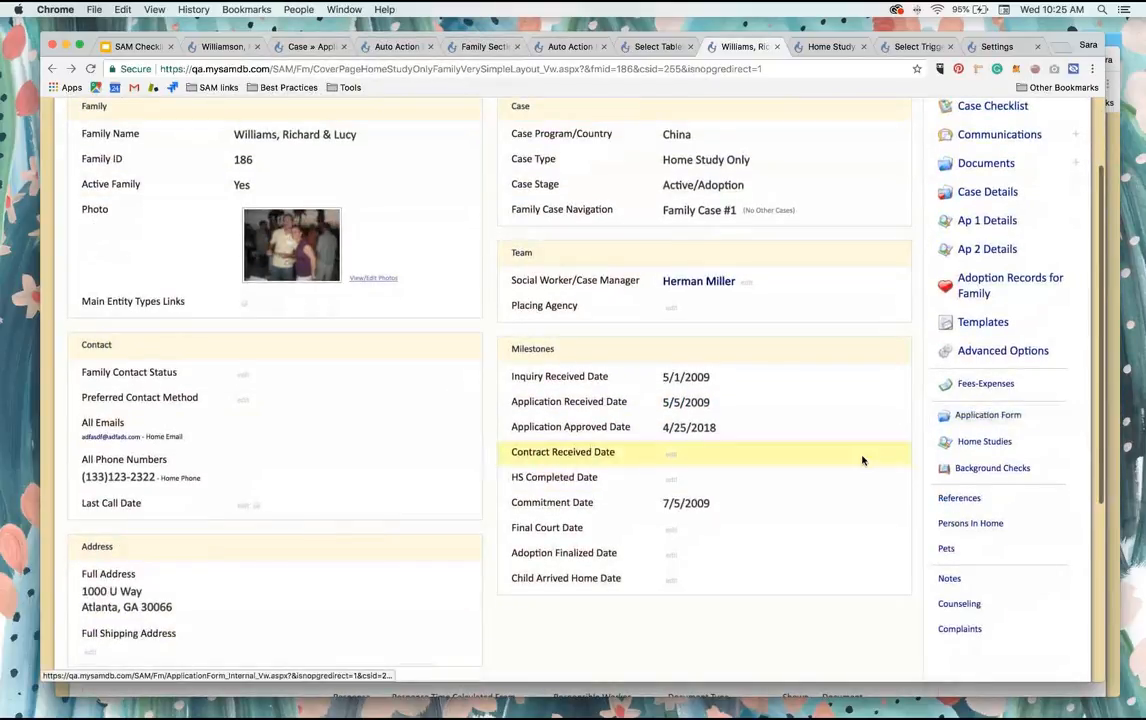
{"action": "scroll", "coordinate": [862, 460], "scroll_direction": "up", "scroll_amount": 3}
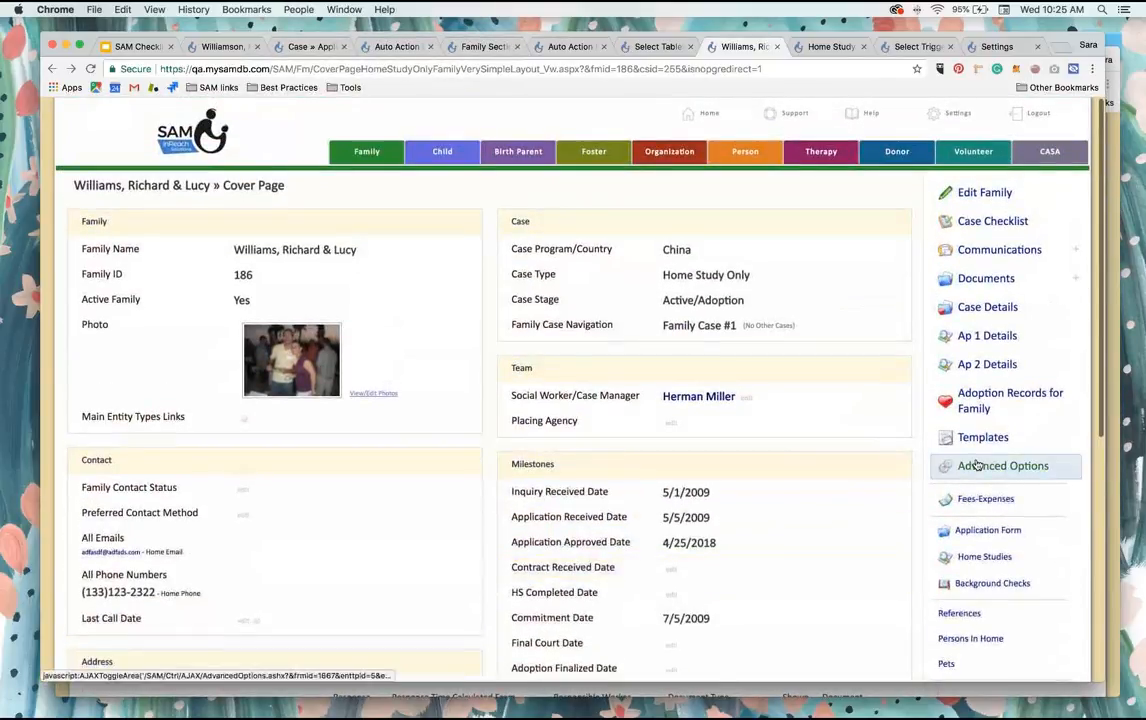
Step: Choose the Home Study table under Family and Case as the trigger table for the Send Family Home Visit Information auto action
{"action": "left_click", "coordinate": [915, 46]}
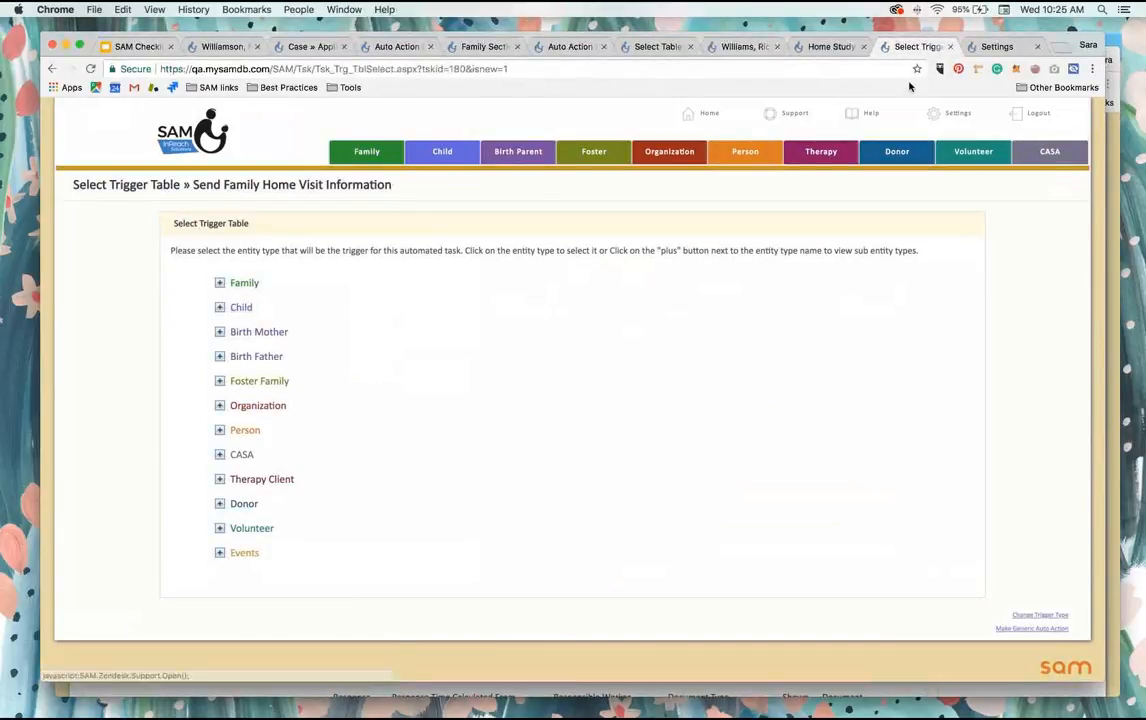
{"action": "left_click", "coordinate": [220, 283]}
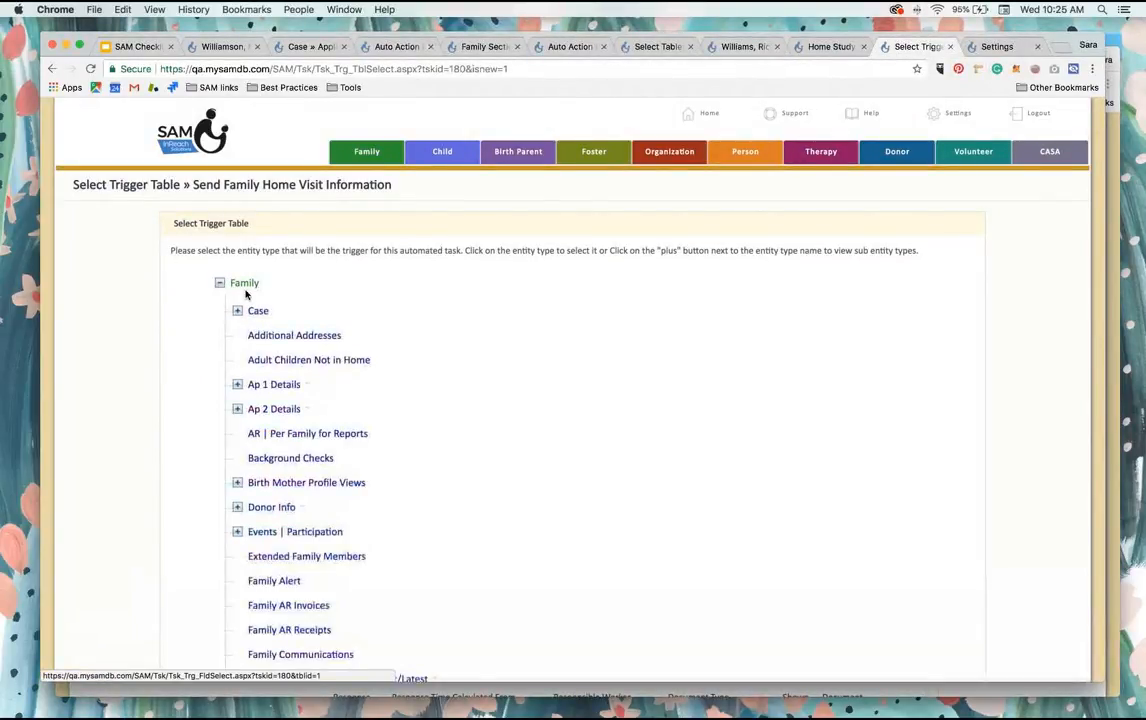
{"action": "left_click", "coordinate": [237, 310]}
{"action": "scroll", "coordinate": [238, 316], "scroll_direction": "down", "scroll_amount": 1}
{"action": "scroll", "coordinate": [238, 316], "scroll_direction": "down", "scroll_amount": 9}
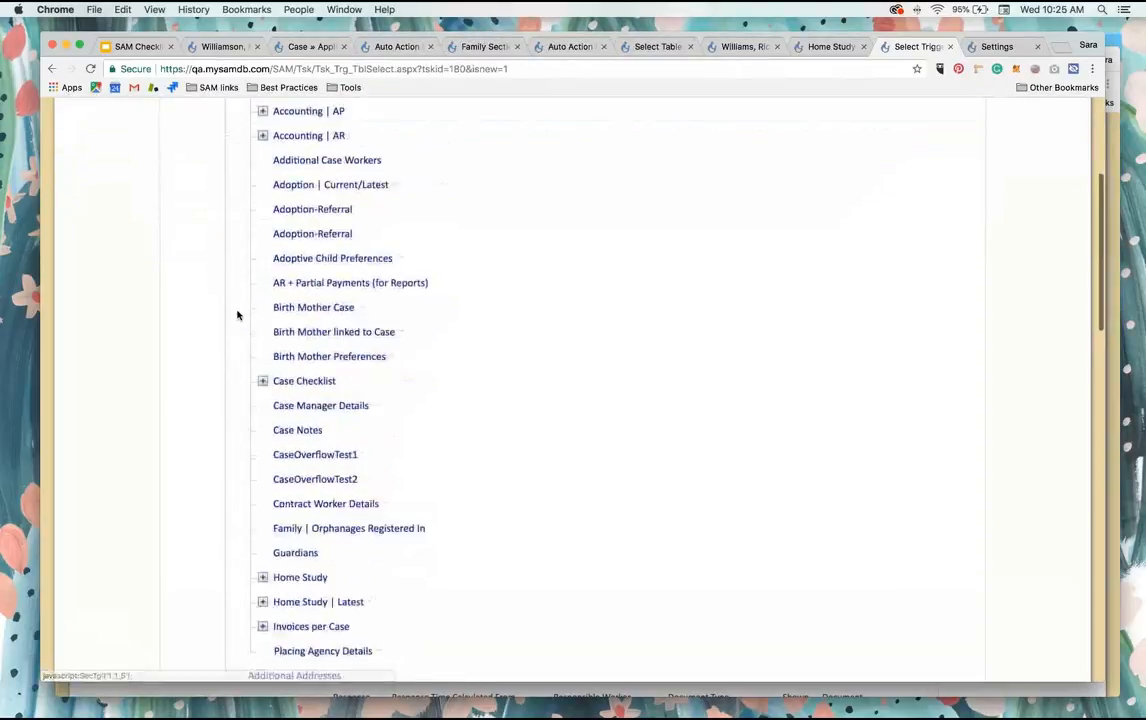
{"action": "left_click", "coordinate": [300, 376]}
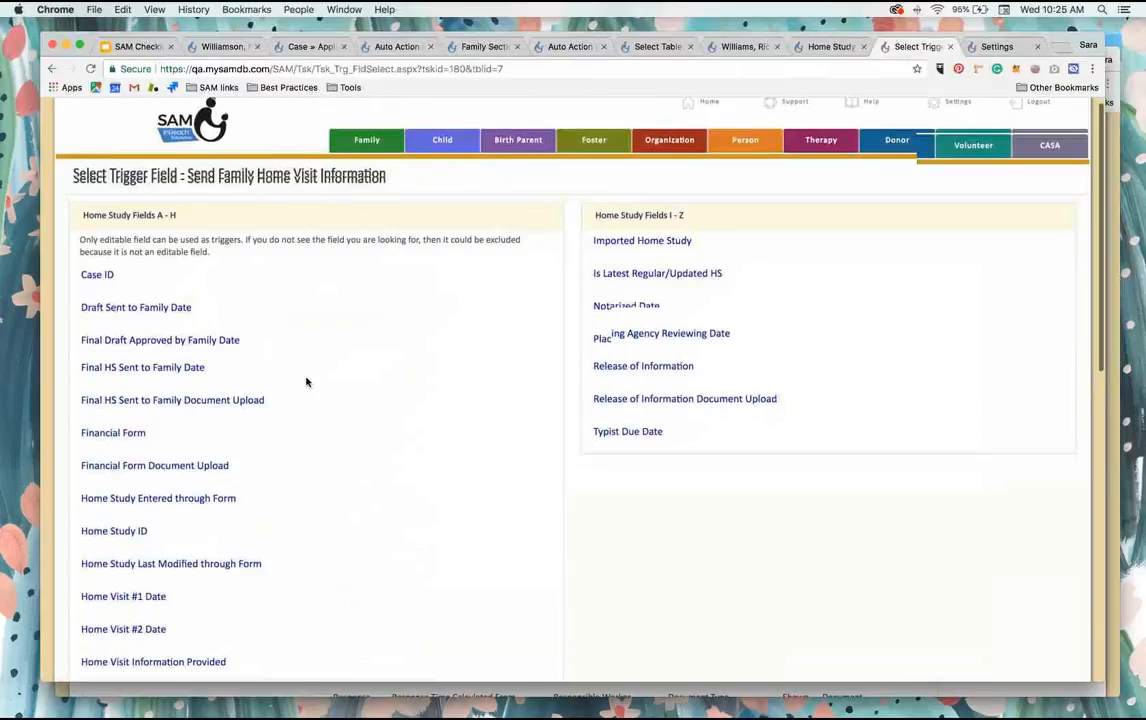
Step: Set HS Packet Sent Date as the trigger field and save the trigger criterion Is Not Empty
{"action": "scroll", "coordinate": [306, 382], "scroll_direction": "down", "scroll_amount": 10}
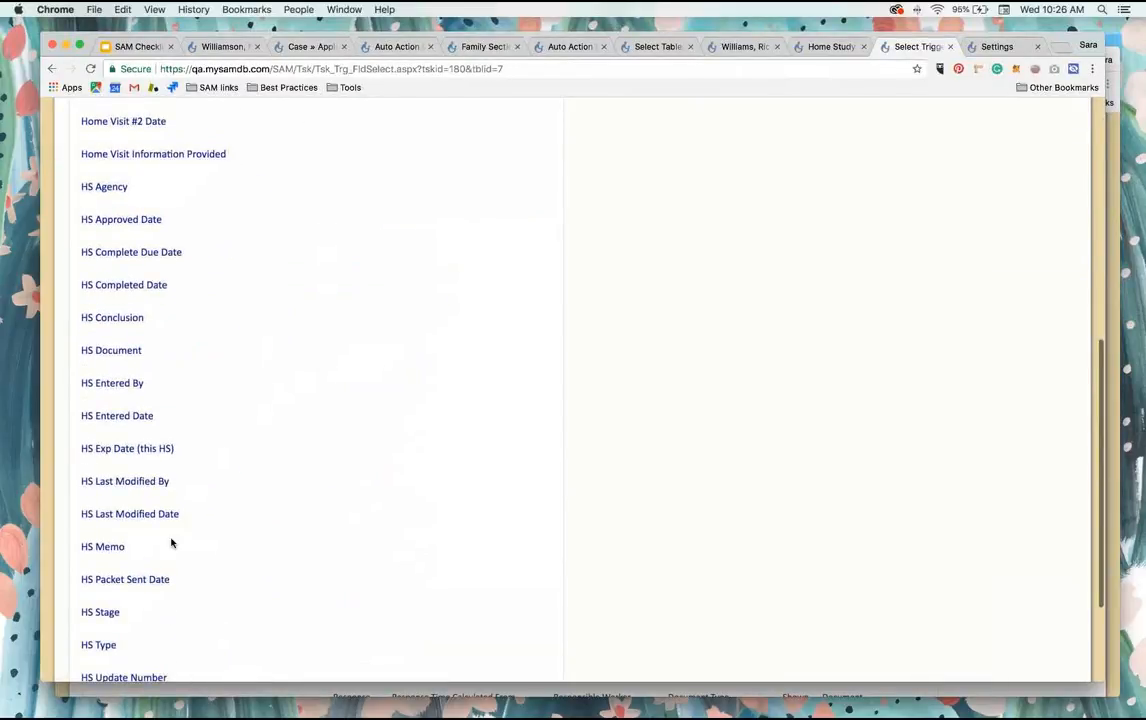
{"action": "scroll", "coordinate": [171, 540], "scroll_direction": "down", "scroll_amount": 3}
{"action": "left_click", "coordinate": [145, 442]}
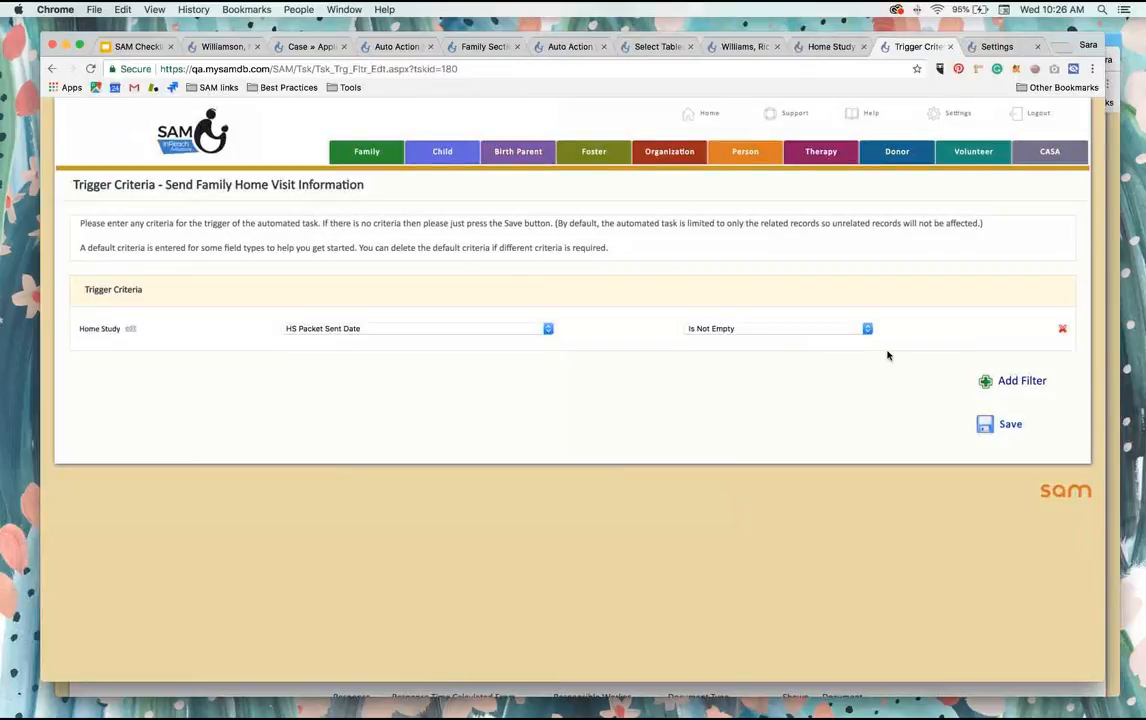
{"action": "left_click", "coordinate": [988, 427]}
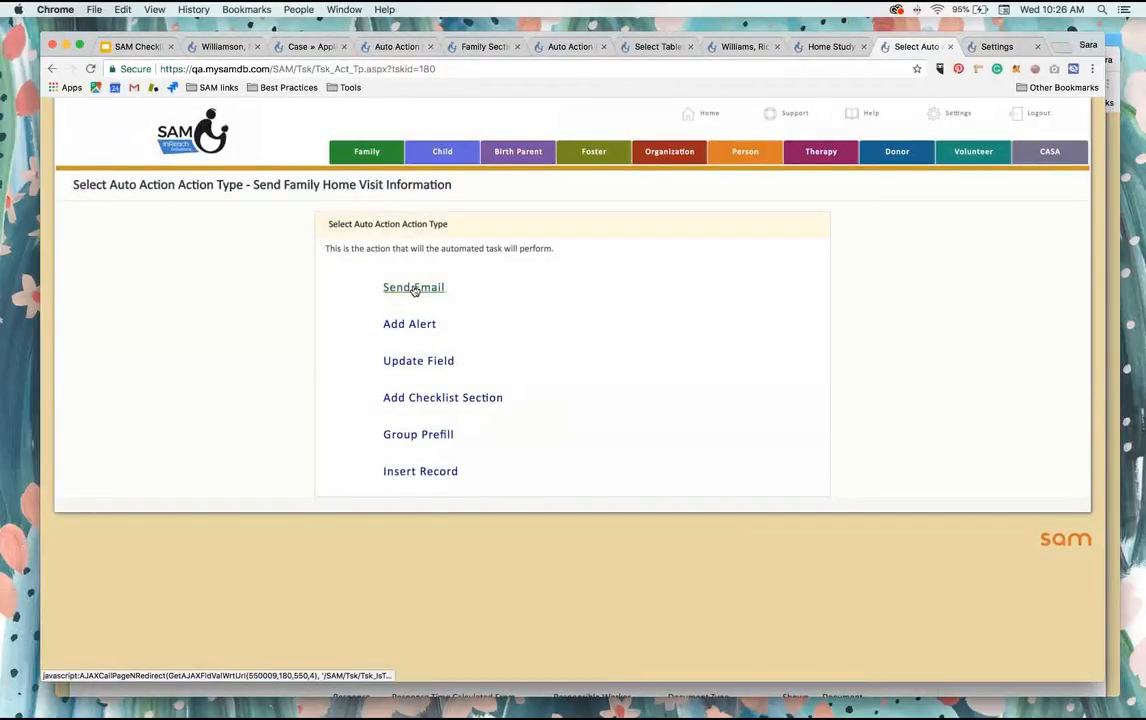
Step: Set the auto action to Send Email using the Home Visit Information template
{"action": "left_click", "coordinate": [425, 292]}
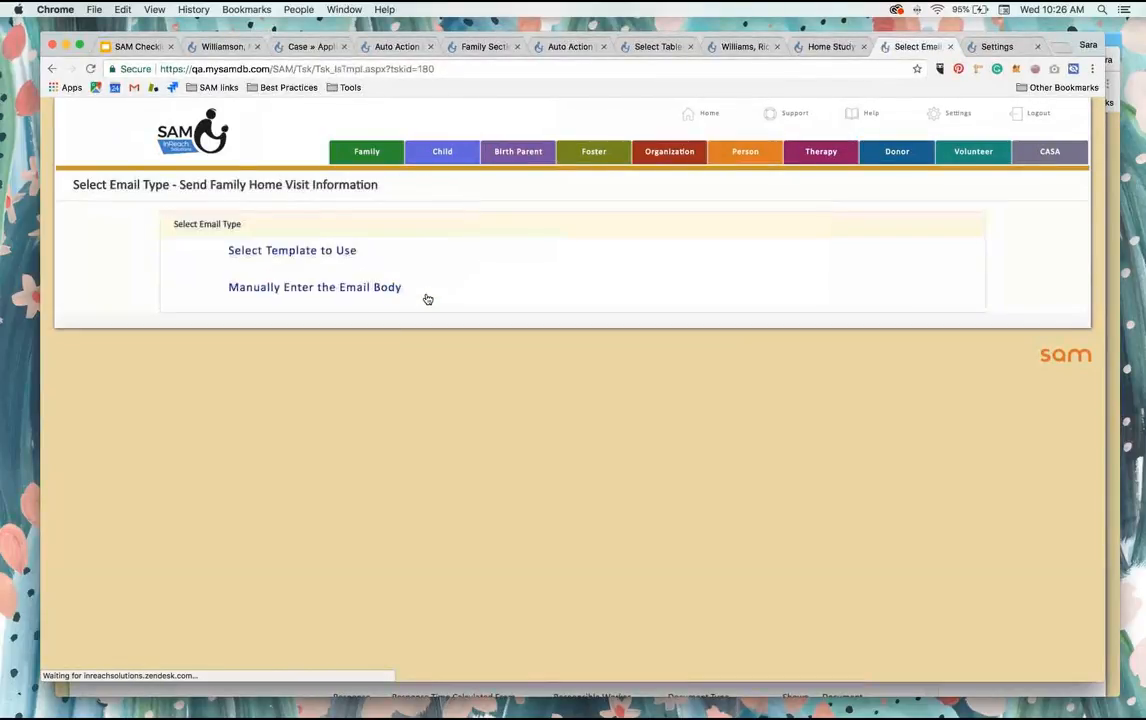
{"action": "left_click", "coordinate": [321, 254]}
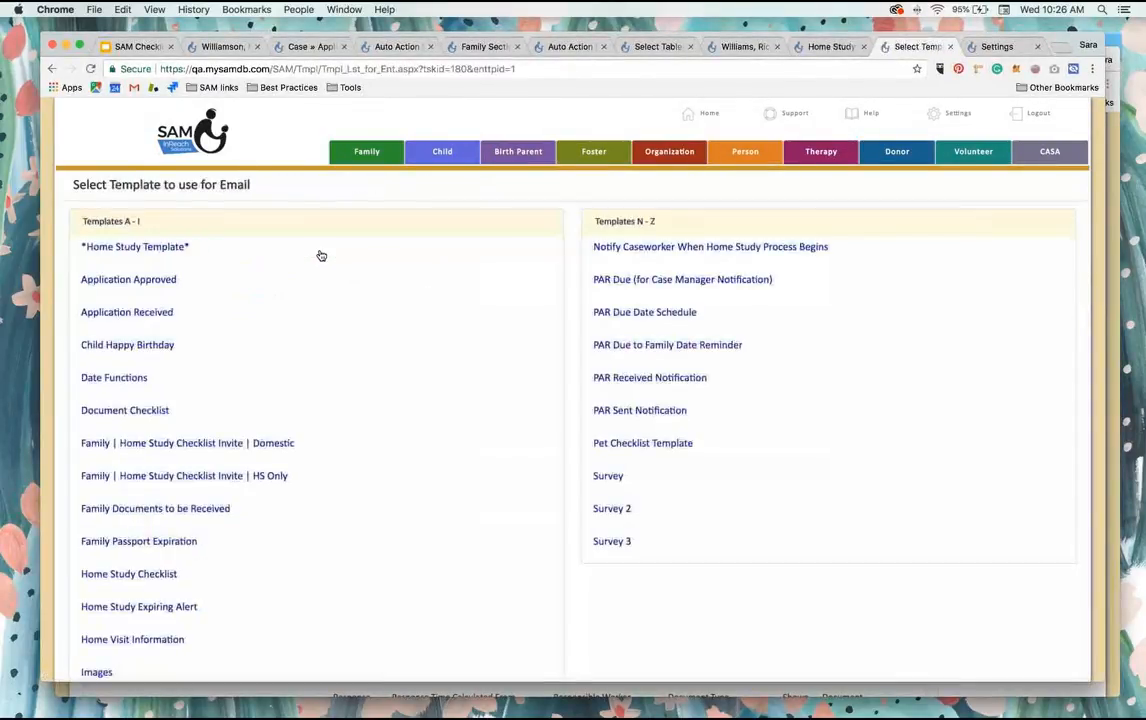
{"action": "key", "text": "super+f"}
{"action": "type", "text": "home vi"}
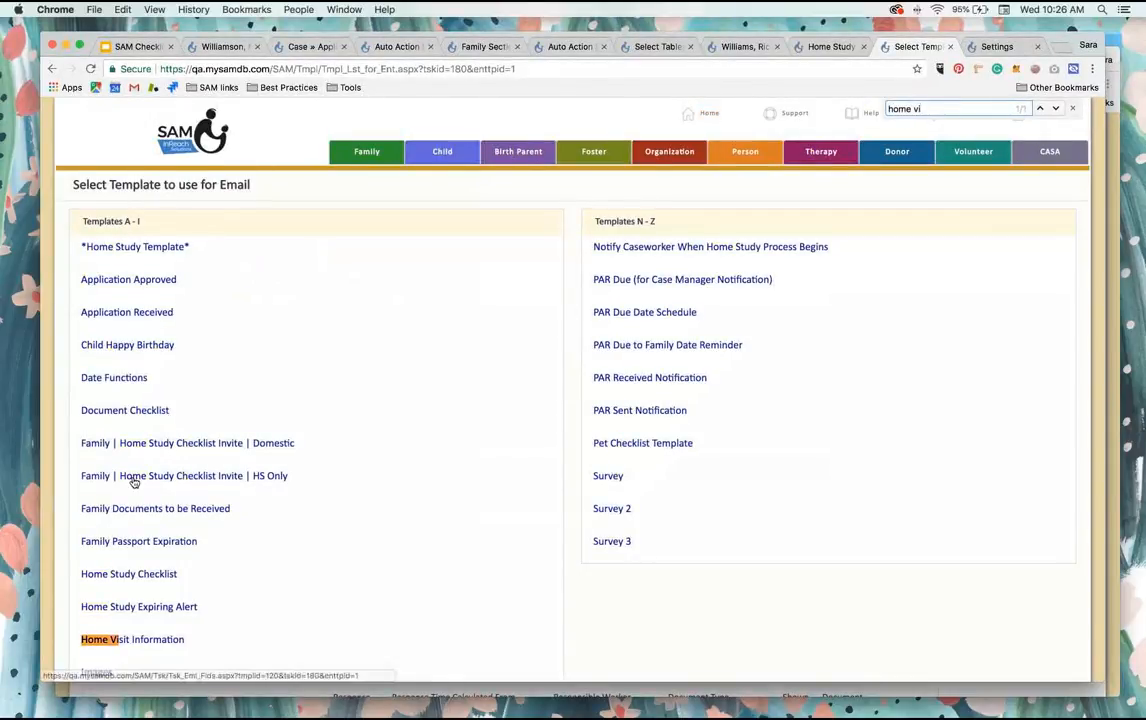
{"action": "scroll", "coordinate": [140, 530], "scroll_direction": "down", "scroll_amount": 2}
{"action": "left_click", "coordinate": [146, 552]}
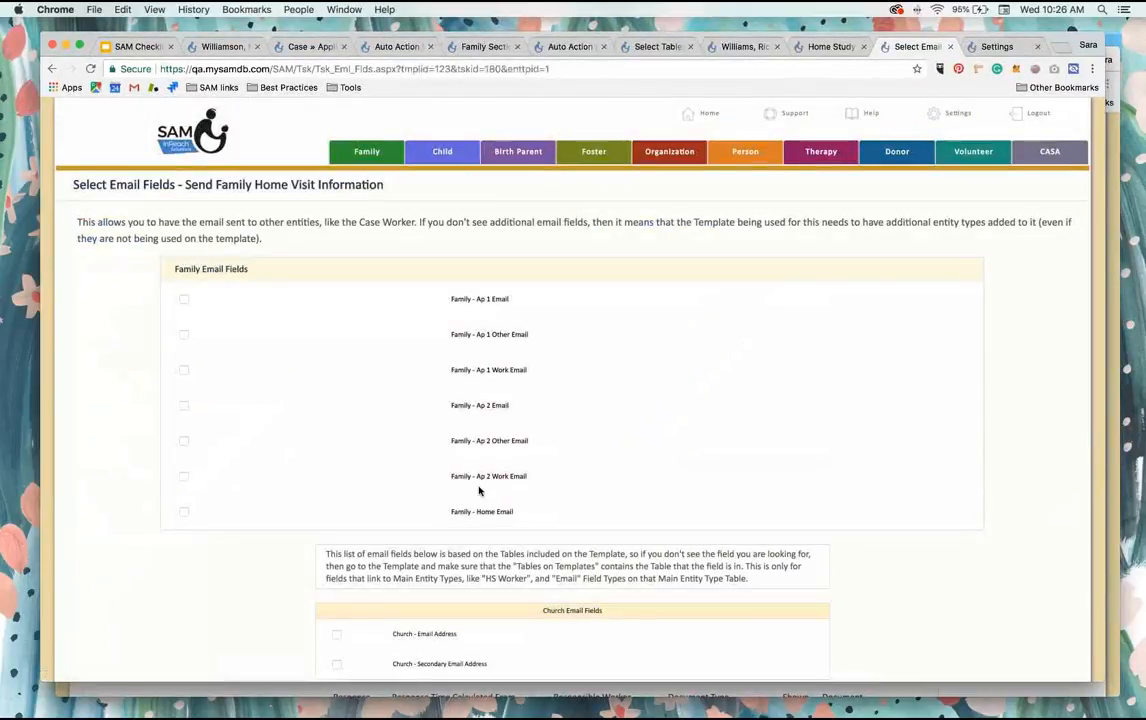
Step: Select Ap 1 Email, Ap 2 Email and Home Email as the family recipients of the home visit email and save
{"action": "scroll", "coordinate": [300, 450], "scroll_direction": "down", "scroll_amount": 1}
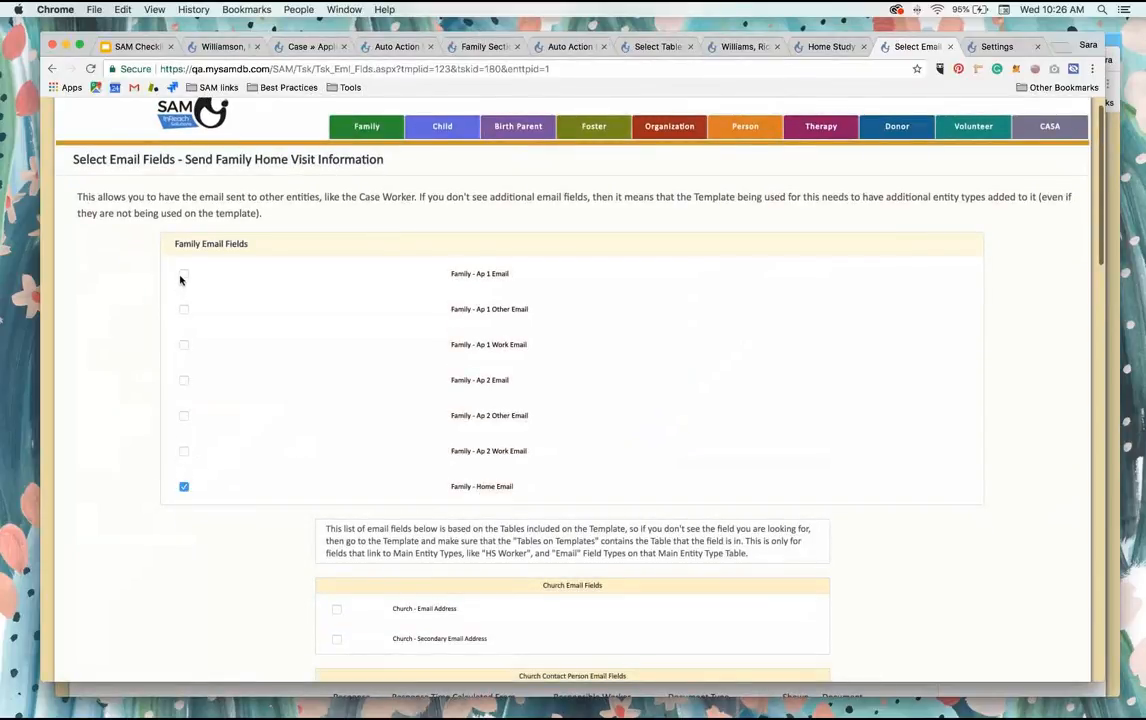
{"action": "left_click", "coordinate": [182, 384]}
{"action": "scroll", "coordinate": [379, 458], "scroll_direction": "down", "scroll_amount": 15}
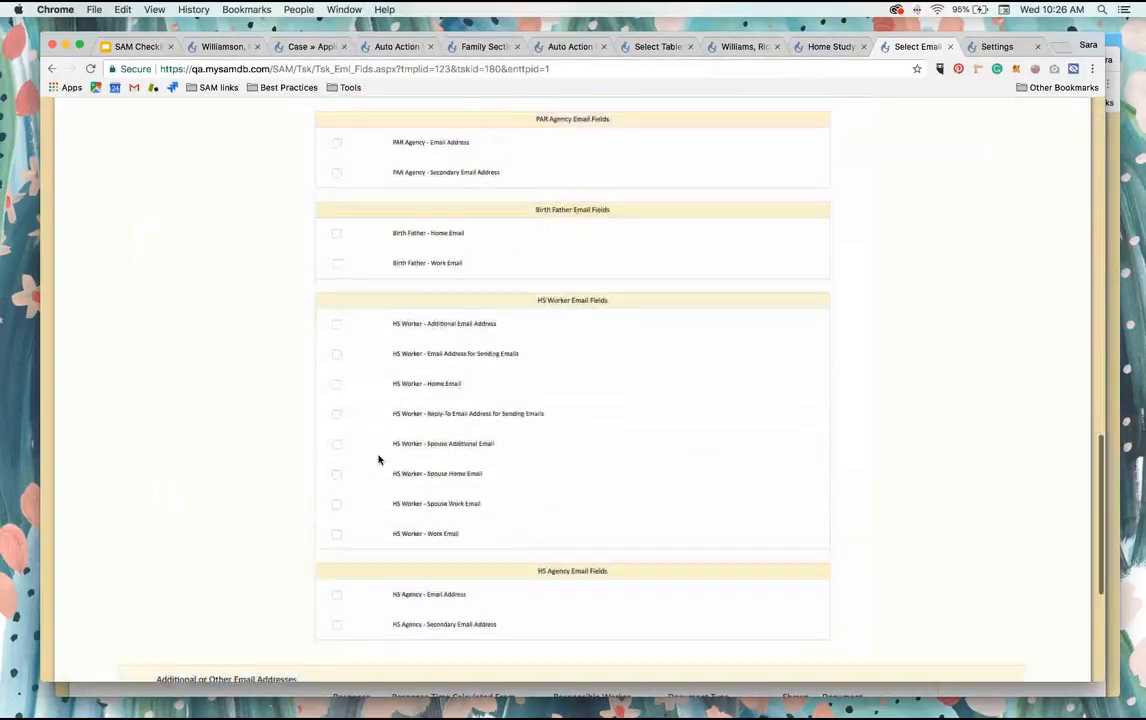
{"action": "left_click", "coordinate": [997, 605]}
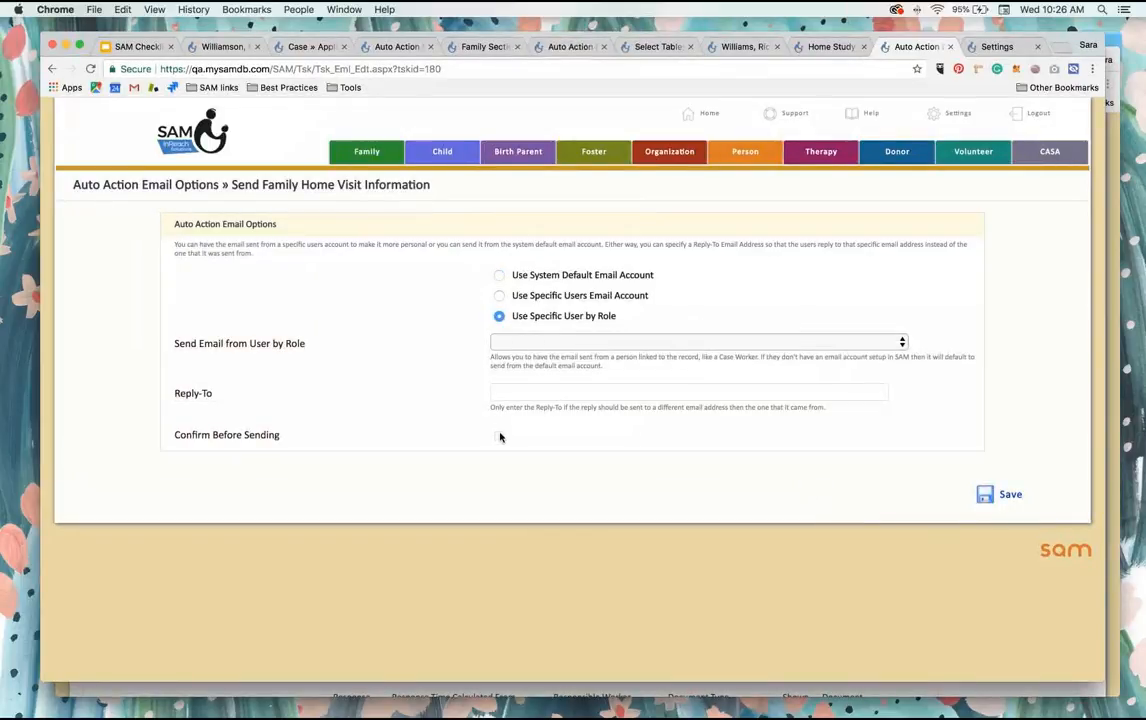
Step: Enable Confirm Before Sending, send from the system default email account, and save the auto action's email options
{"action": "left_click", "coordinate": [500, 437]}
{"action": "left_click", "coordinate": [499, 276]}
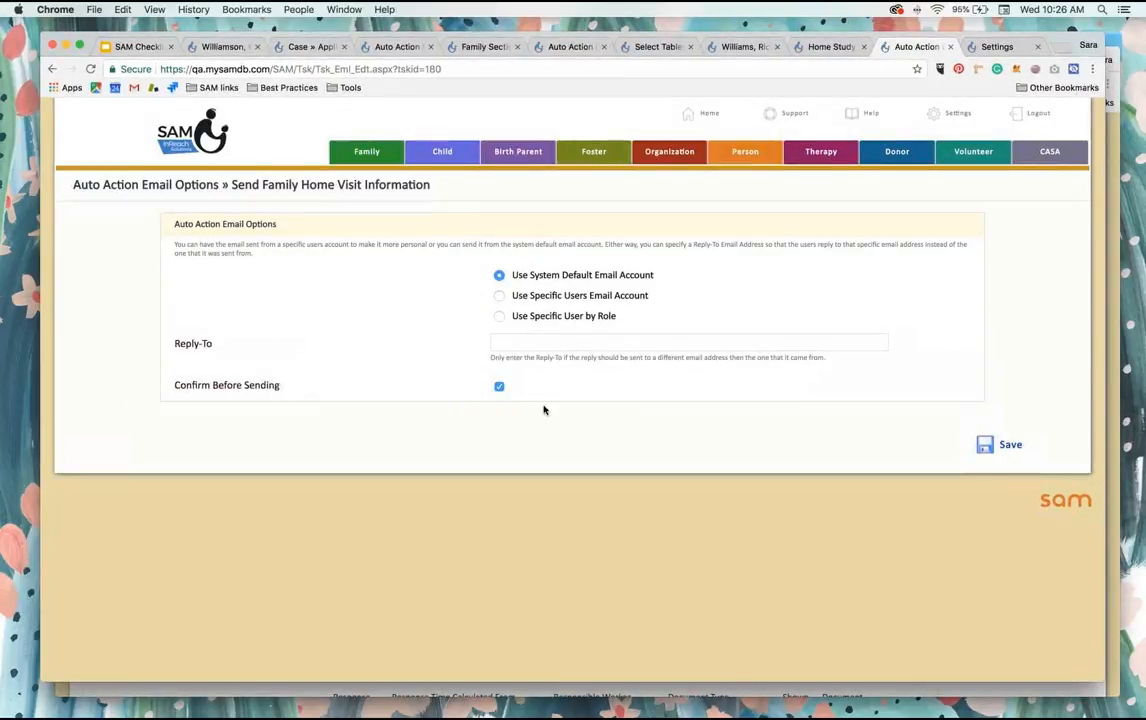
{"action": "left_click", "coordinate": [1005, 445]}
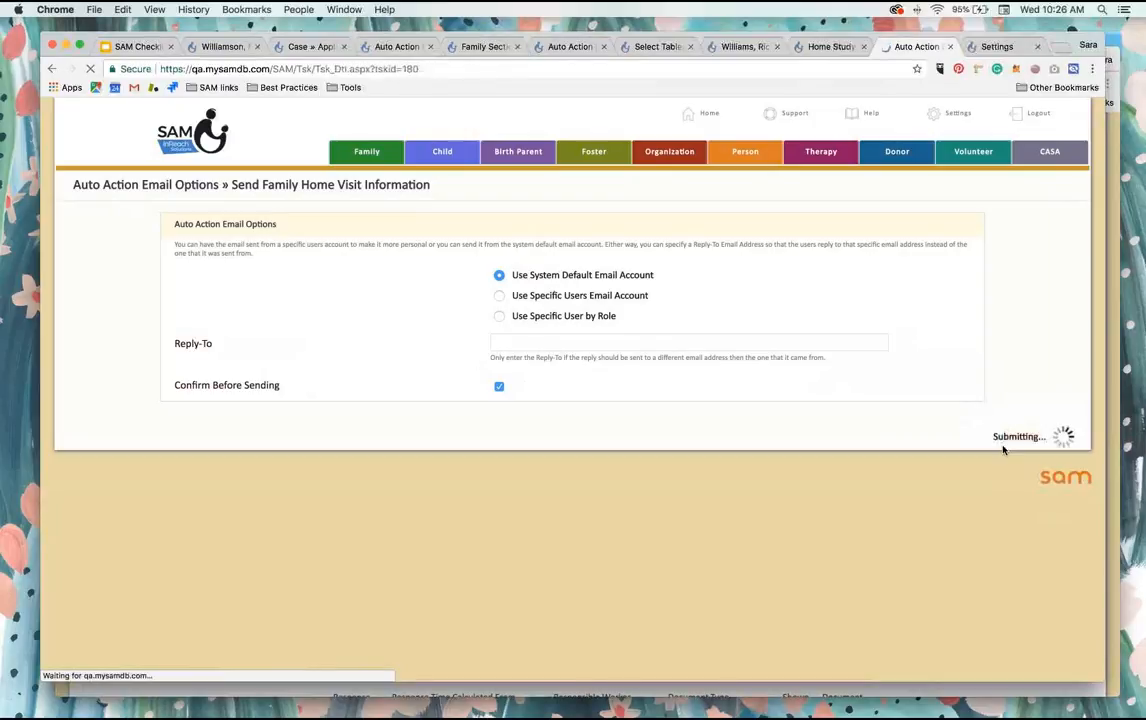
Step: Create a new auto action from this one, named Fill In the Home Visit Information Field
{"action": "scroll", "coordinate": [690, 462], "scroll_direction": "down", "scroll_amount": 10}
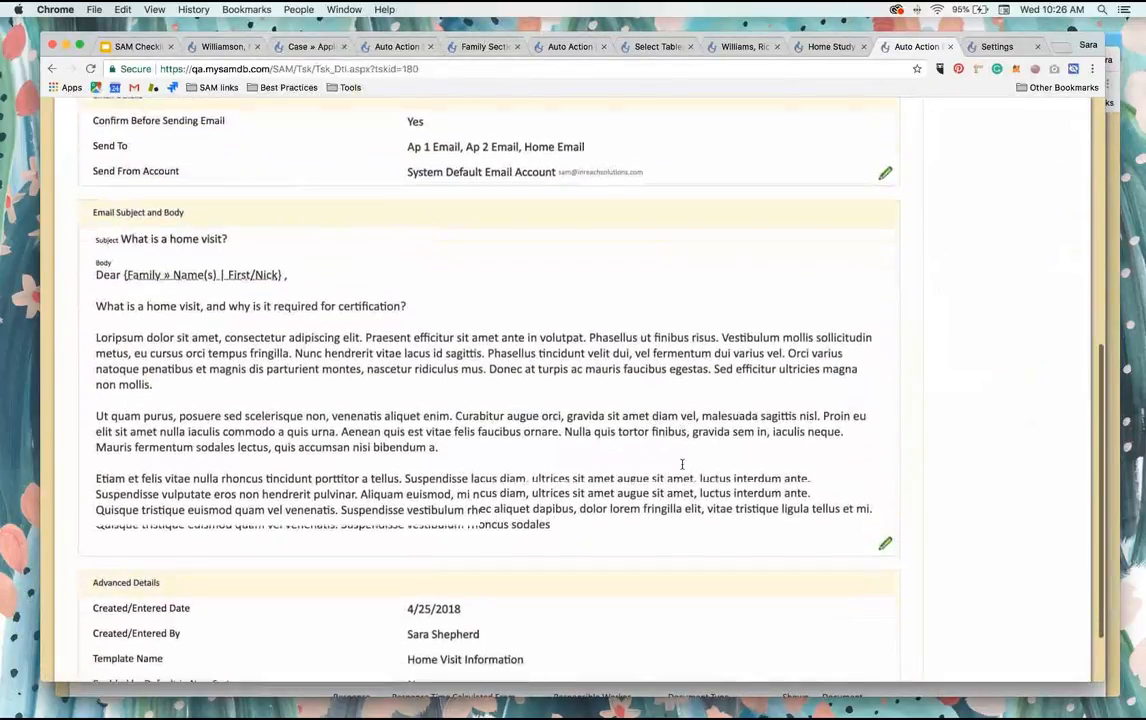
{"action": "scroll", "coordinate": [535, 320], "scroll_direction": "up", "scroll_amount": 5}
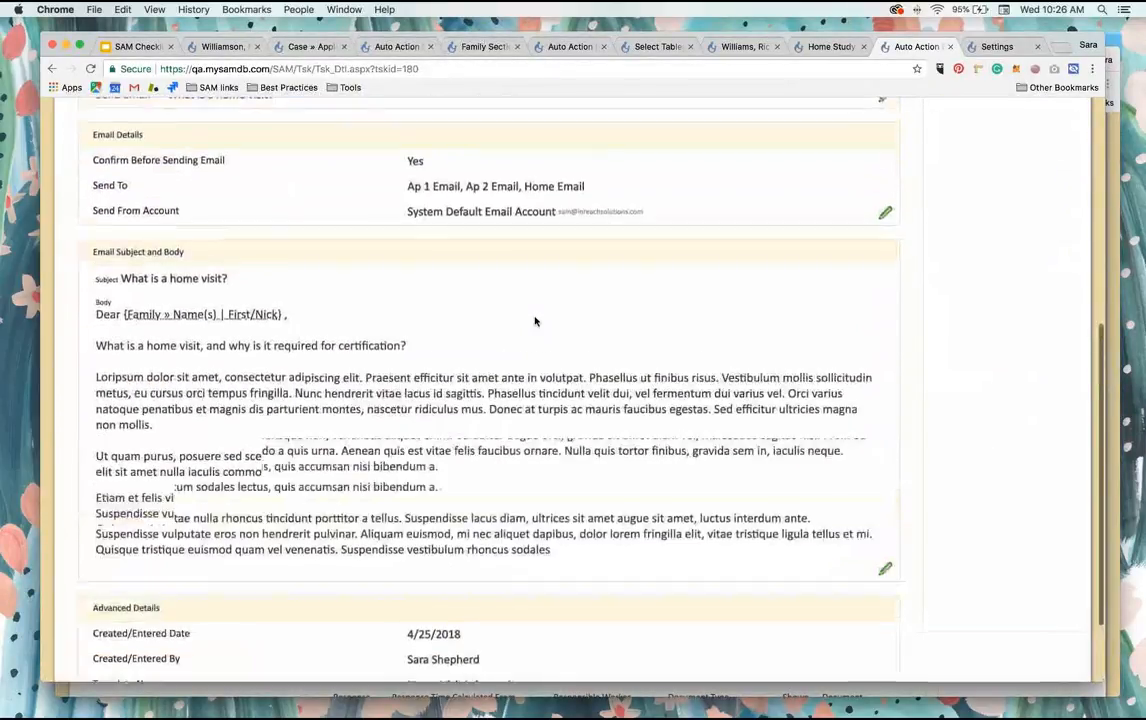
{"action": "scroll", "coordinate": [535, 320], "scroll_direction": "up", "scroll_amount": 5}
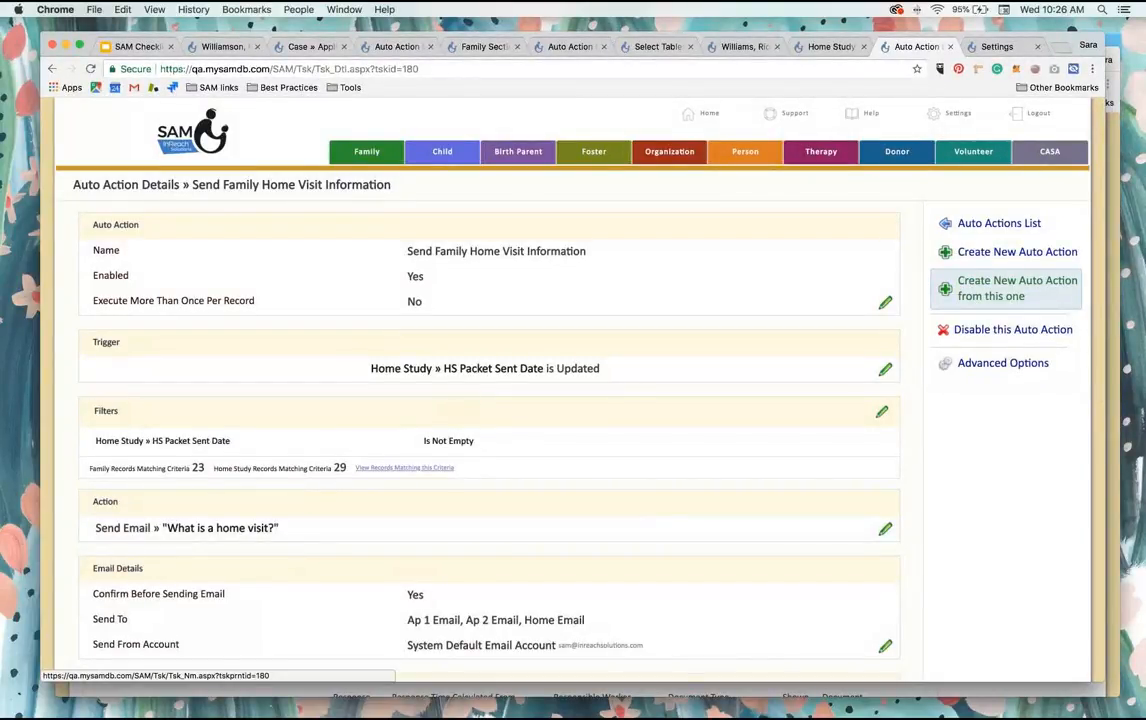
{"action": "left_click", "coordinate": [990, 285]}
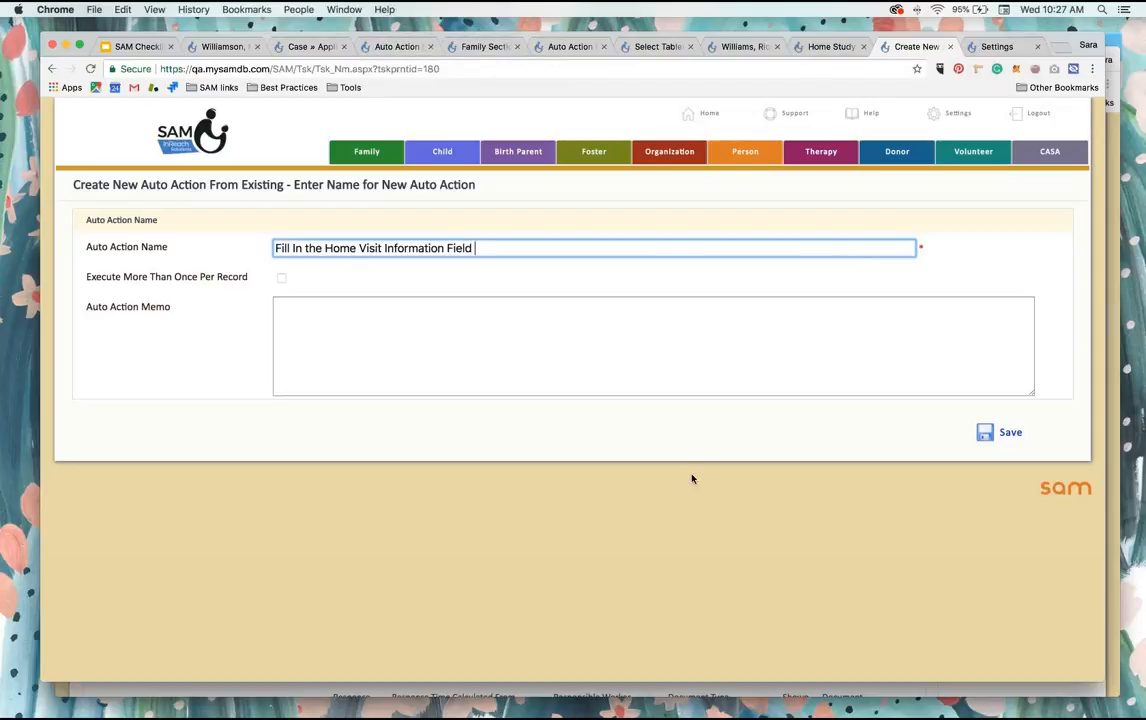
{"action": "left_click", "coordinate": [1009, 434]}
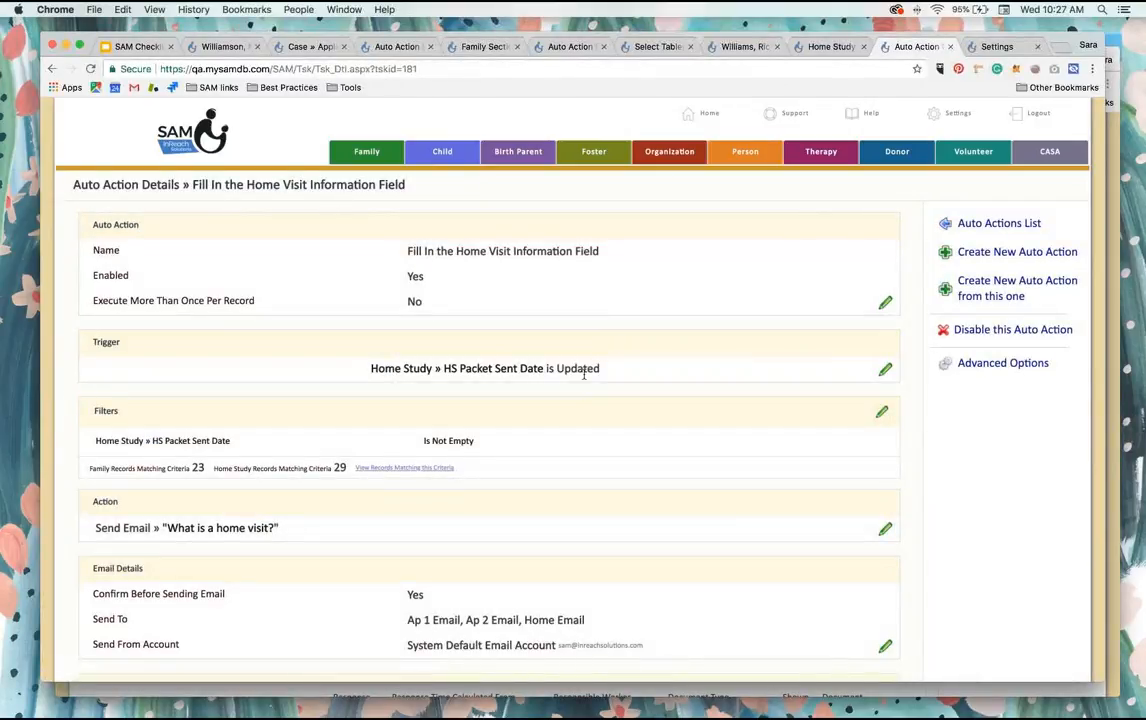
Step: Change the copied auto action's action type from Send Email to Update Field
{"action": "scroll", "coordinate": [584, 374], "scroll_direction": "down", "scroll_amount": 5}
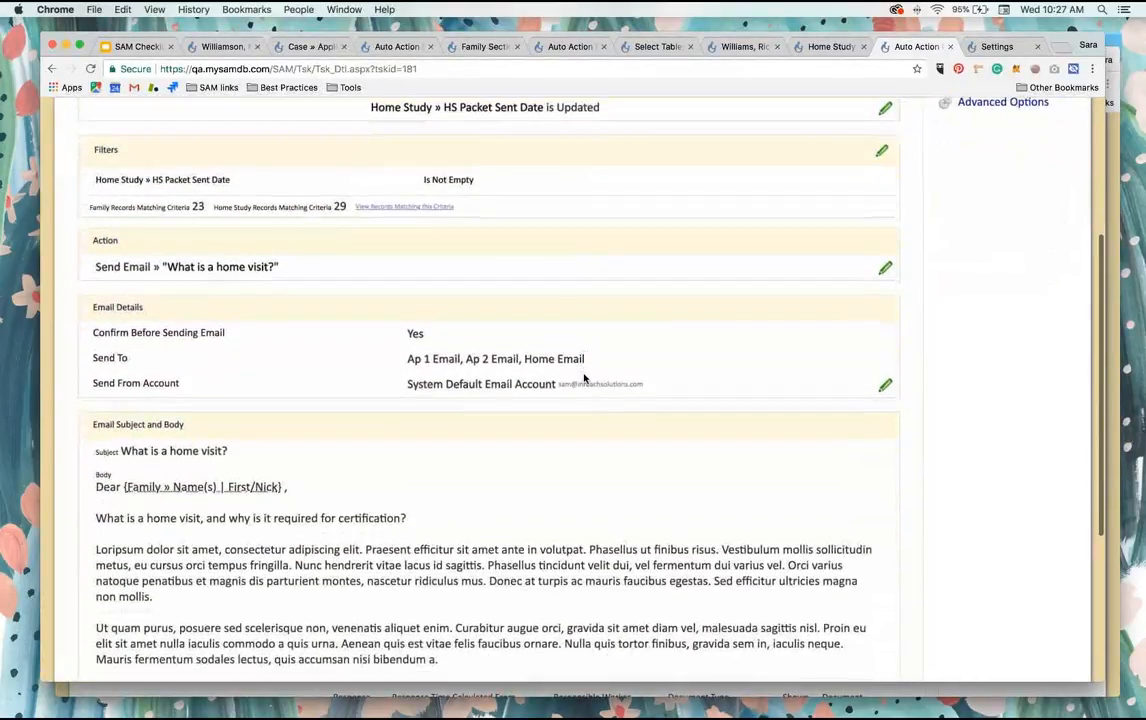
{"action": "scroll", "coordinate": [584, 378], "scroll_direction": "down", "scroll_amount": 2}
{"action": "scroll", "coordinate": [494, 184], "scroll_direction": "up", "scroll_amount": 2}
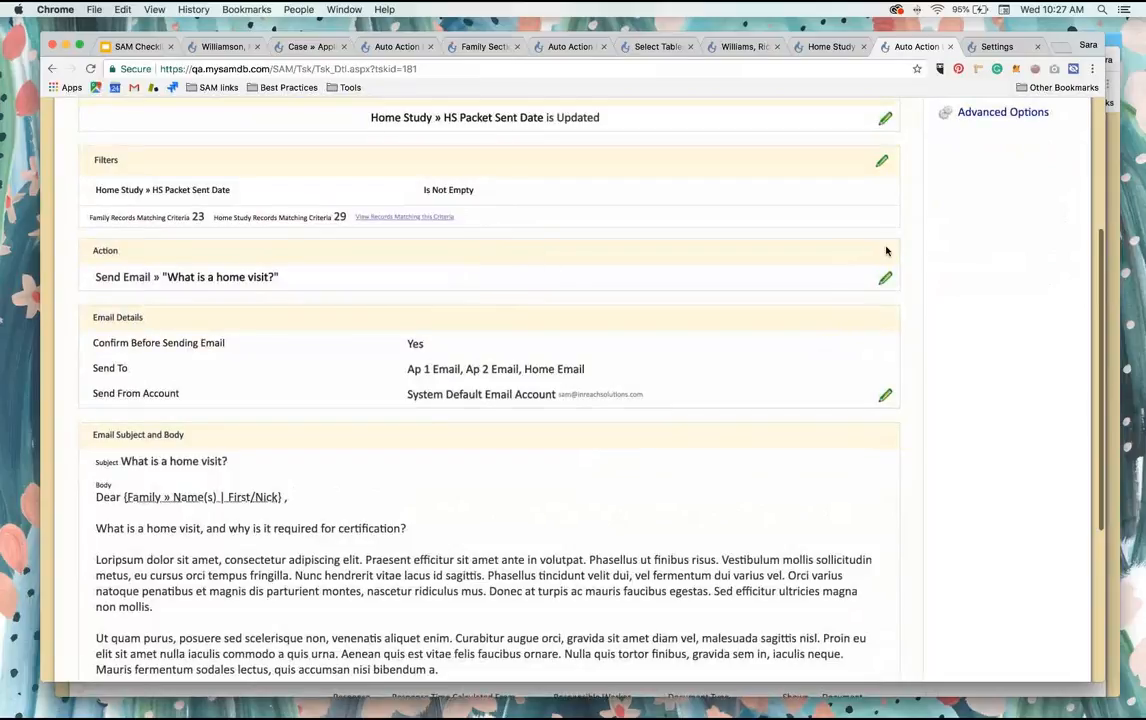
{"action": "left_click", "coordinate": [886, 279]}
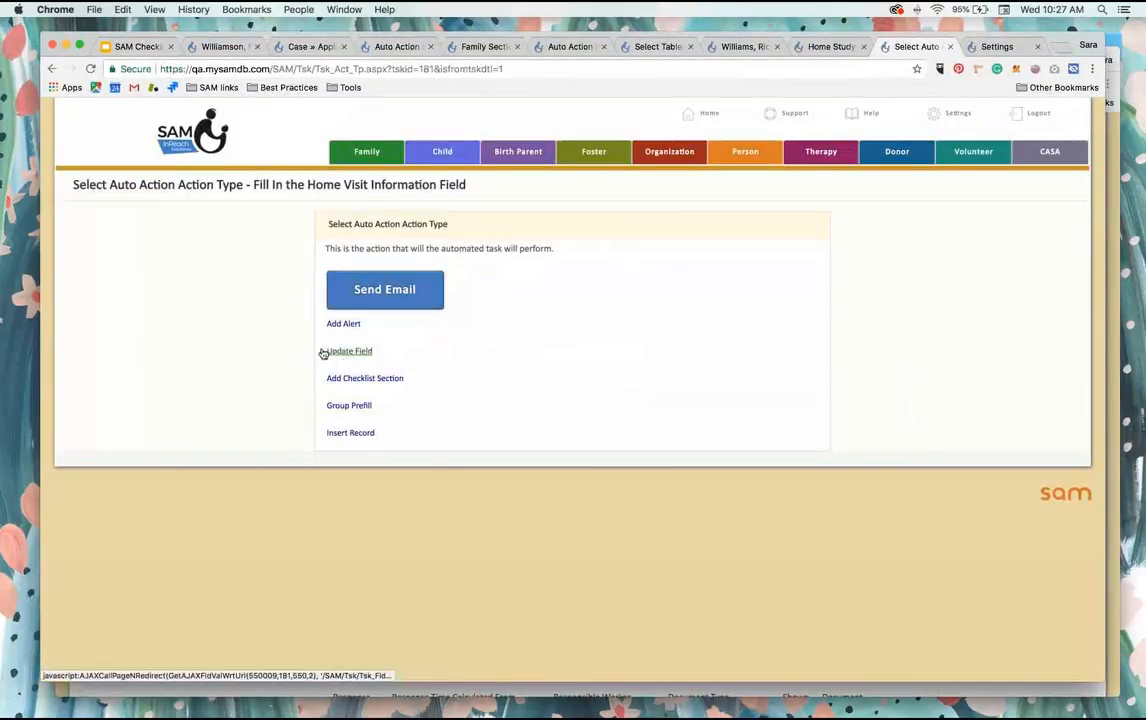
{"action": "left_click", "coordinate": [349, 352]}
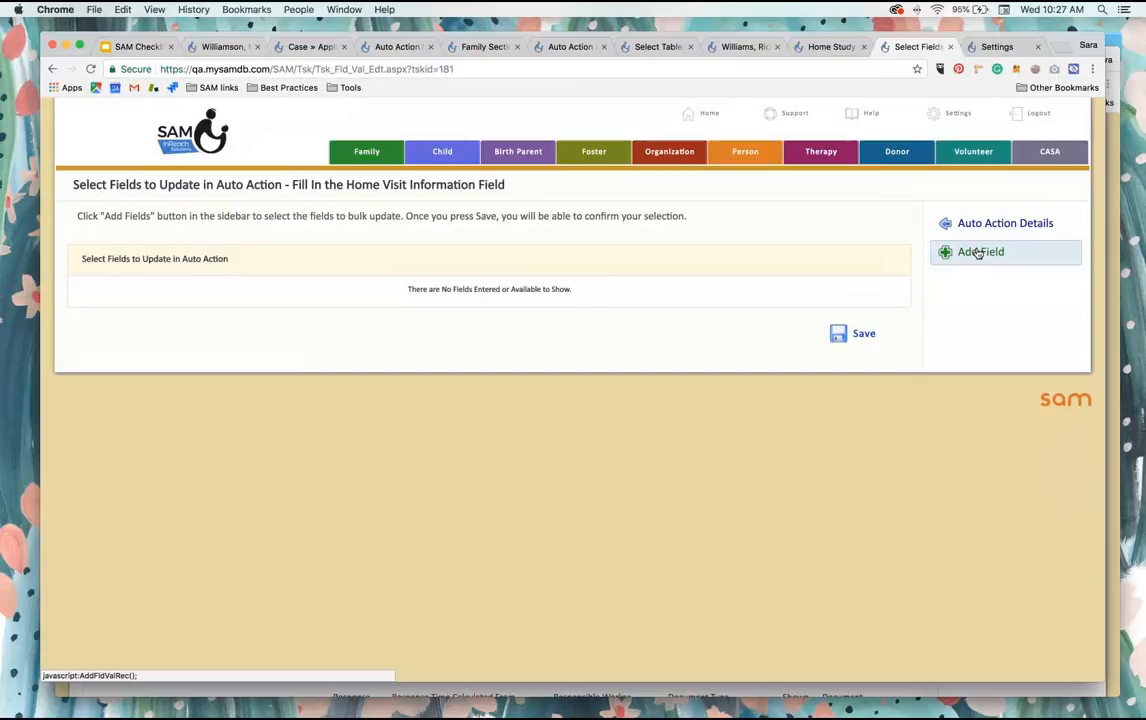
Step: Add a field to update and choose the Home Study table under Family and Case
{"action": "left_click", "coordinate": [978, 252]}
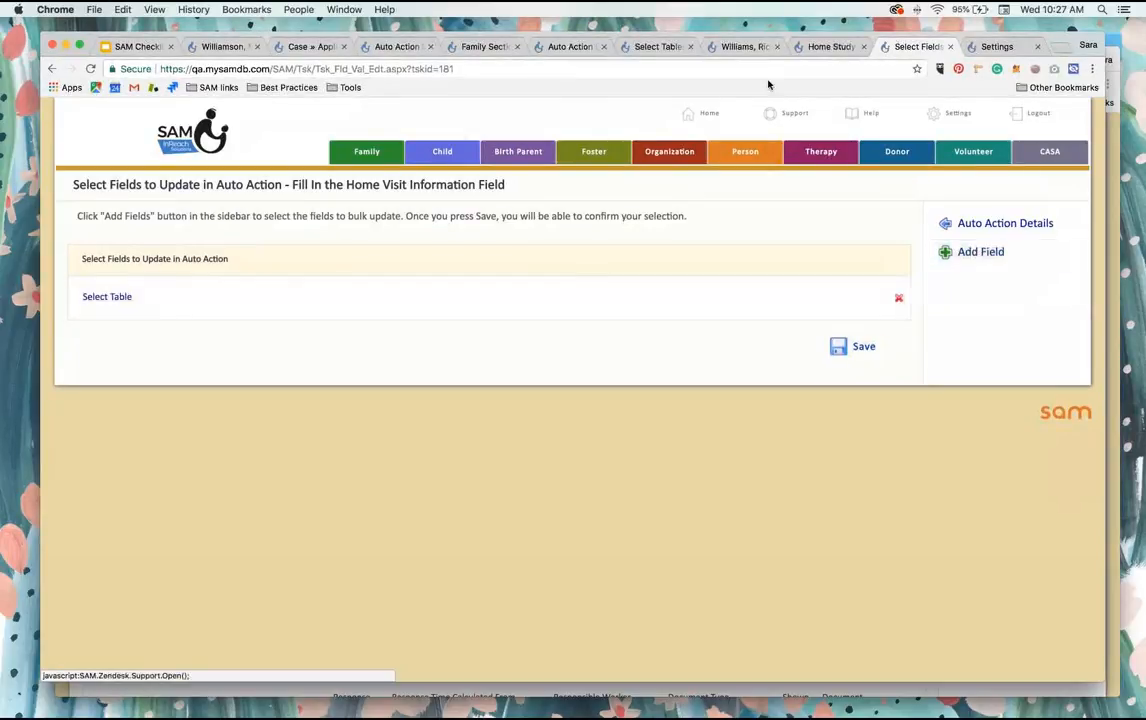
{"action": "left_click", "coordinate": [810, 47]}
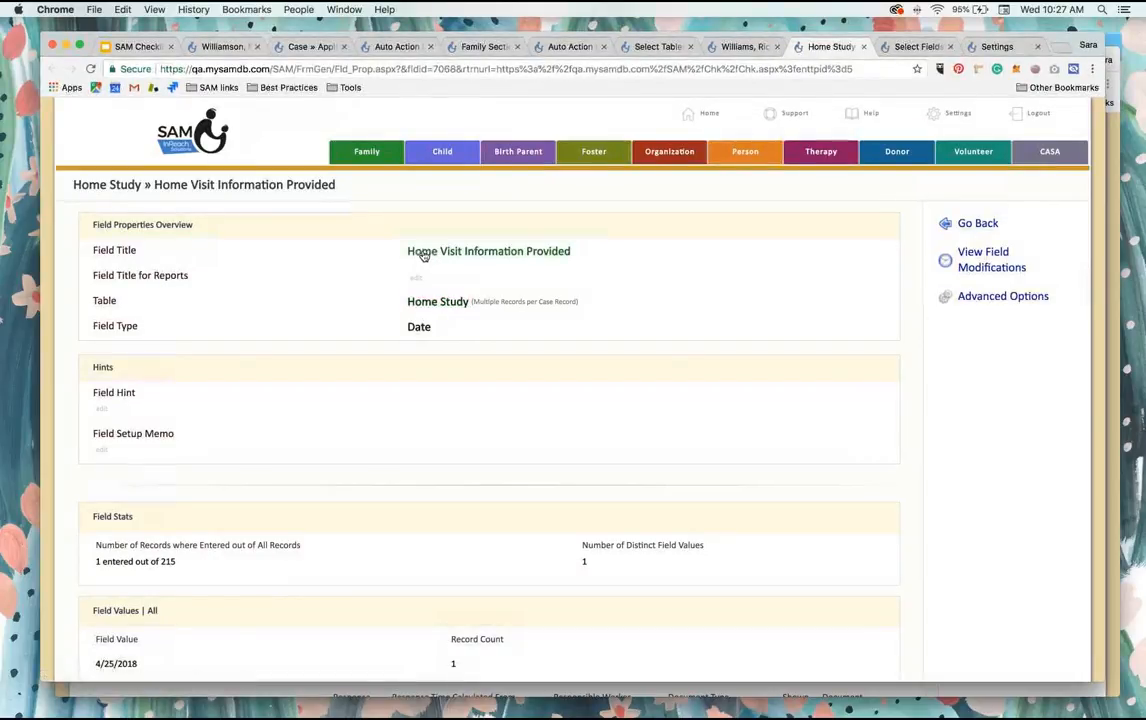
{"action": "left_click", "coordinate": [915, 46]}
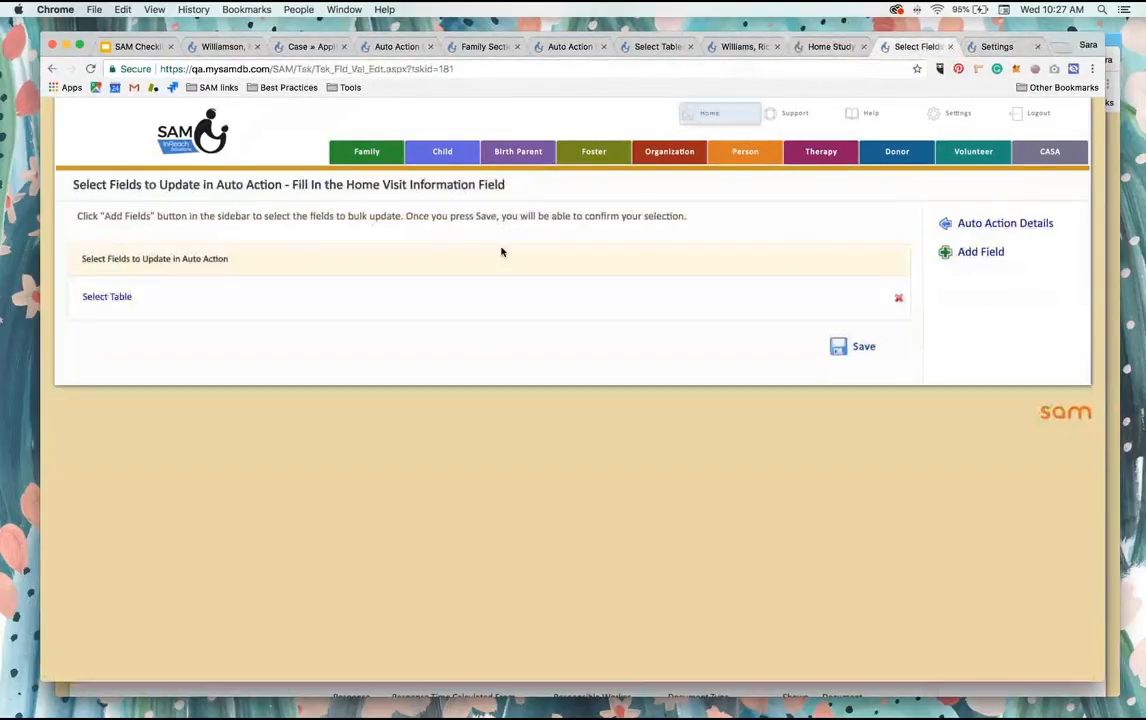
{"action": "left_click", "coordinate": [112, 297]}
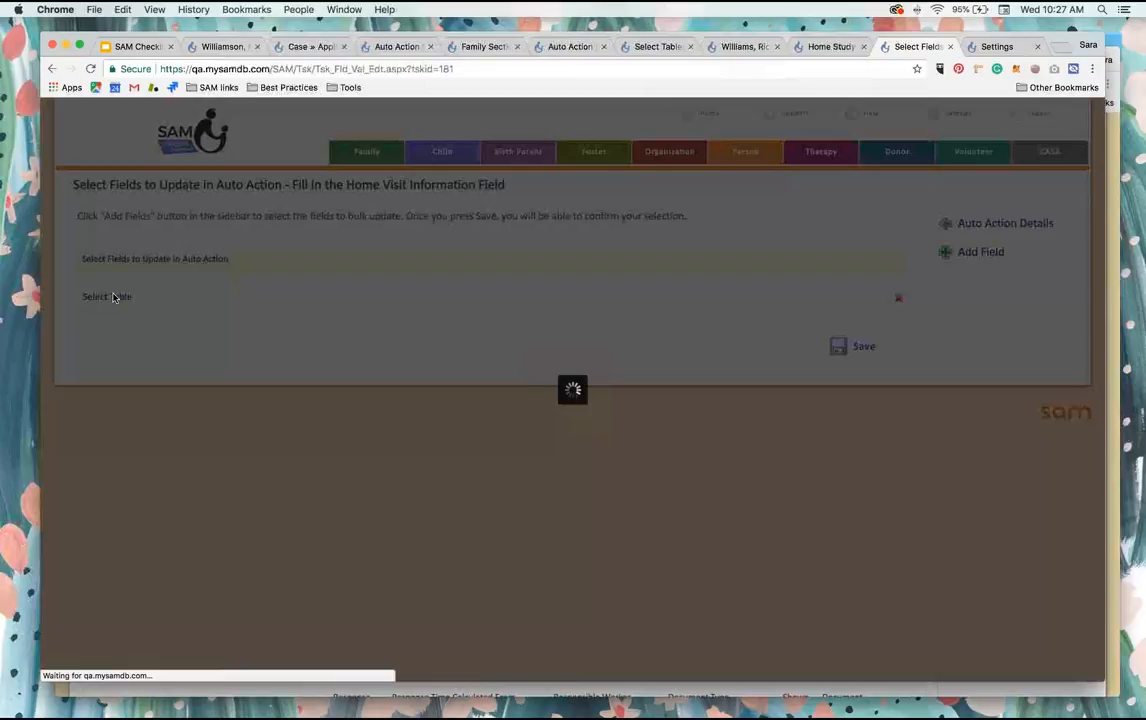
{"action": "scroll", "coordinate": [399, 450], "scroll_direction": "down", "scroll_amount": 3}
{"action": "scroll", "coordinate": [399, 450], "scroll_direction": "down", "scroll_amount": 5}
{"action": "scroll", "coordinate": [399, 450], "scroll_direction": "up", "scroll_amount": 8}
{"action": "left_click", "coordinate": [294, 260]}
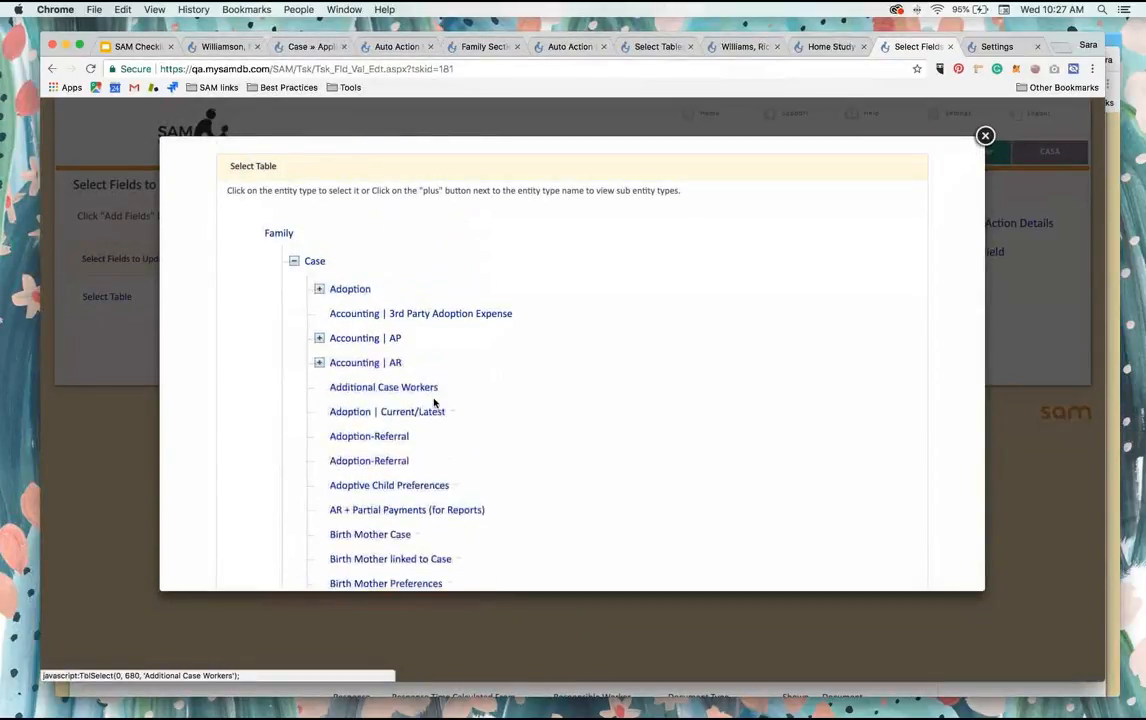
{"action": "scroll", "coordinate": [434, 402], "scroll_direction": "down", "scroll_amount": 5}
{"action": "scroll", "coordinate": [434, 402], "scroll_direction": "down", "scroll_amount": 4}
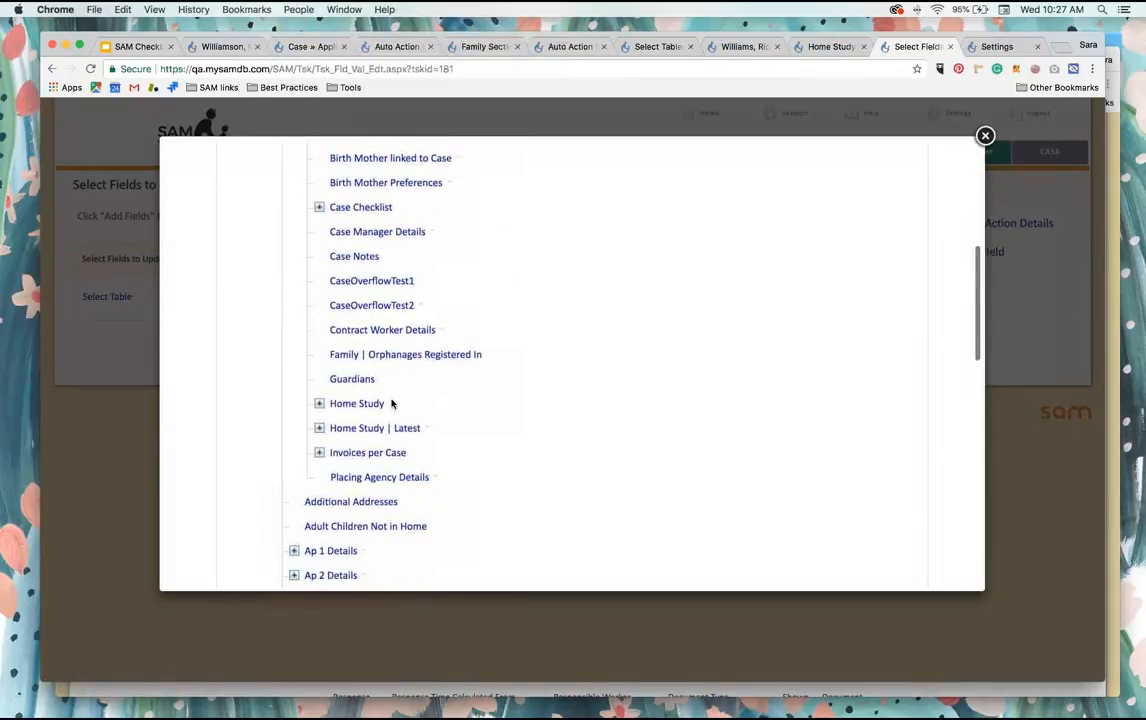
{"action": "left_click", "coordinate": [345, 404]}
Step: Set Home Visit Information Provided to be filled from the current date and save the update action
{"action": "left_click", "coordinate": [420, 297]}
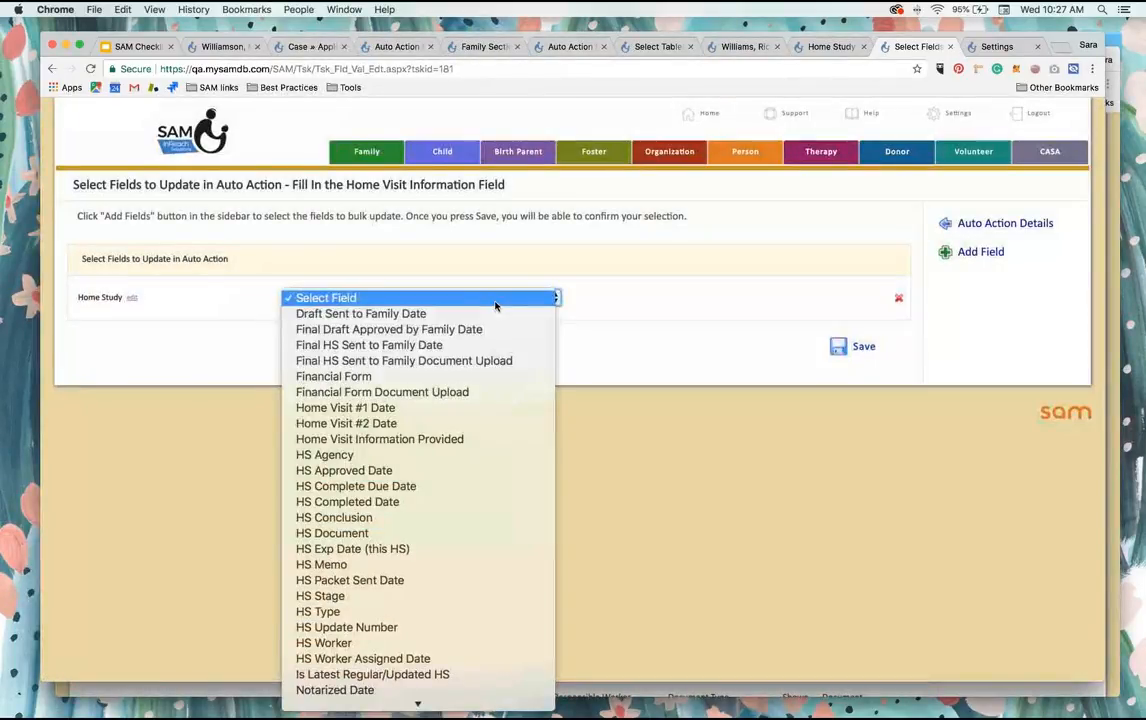
{"action": "scroll", "coordinate": [419, 503], "scroll_direction": "down", "scroll_amount": 2}
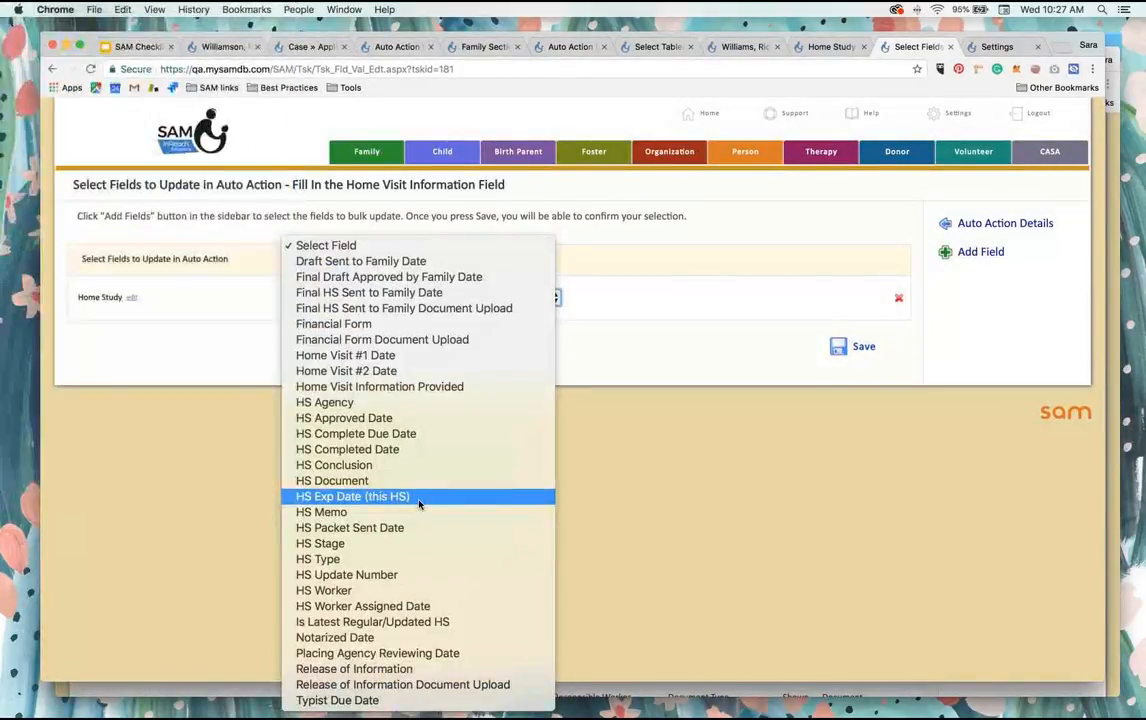
{"action": "left_click", "coordinate": [413, 386]}
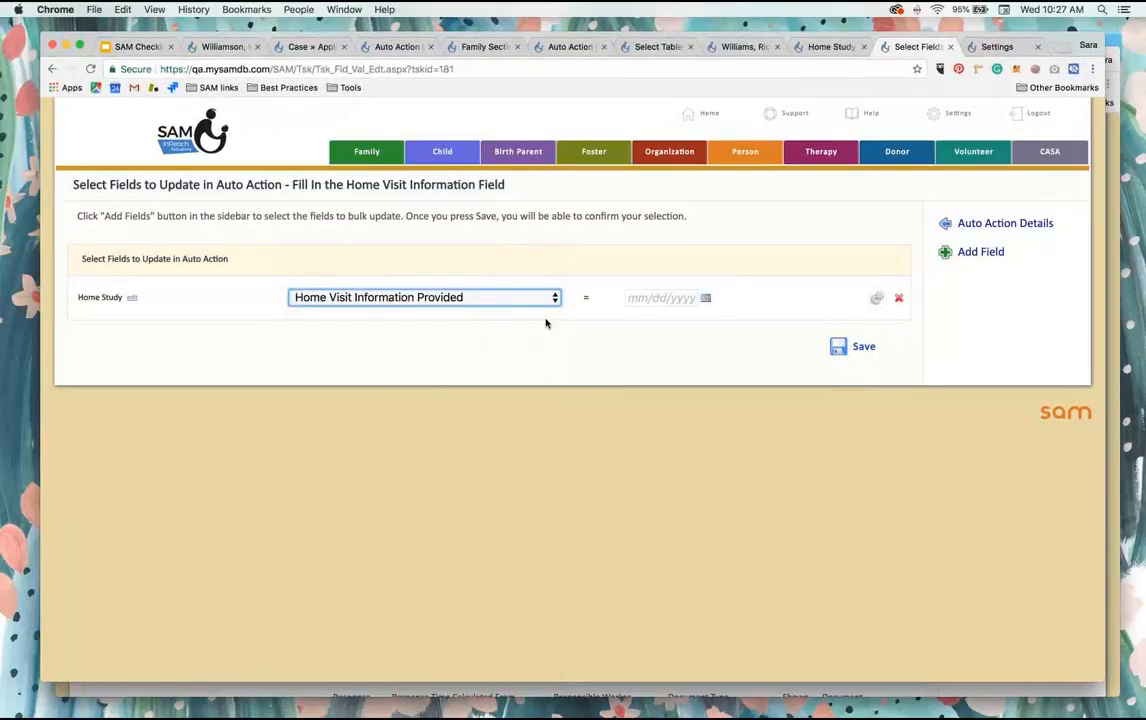
{"action": "left_click", "coordinate": [876, 298]}
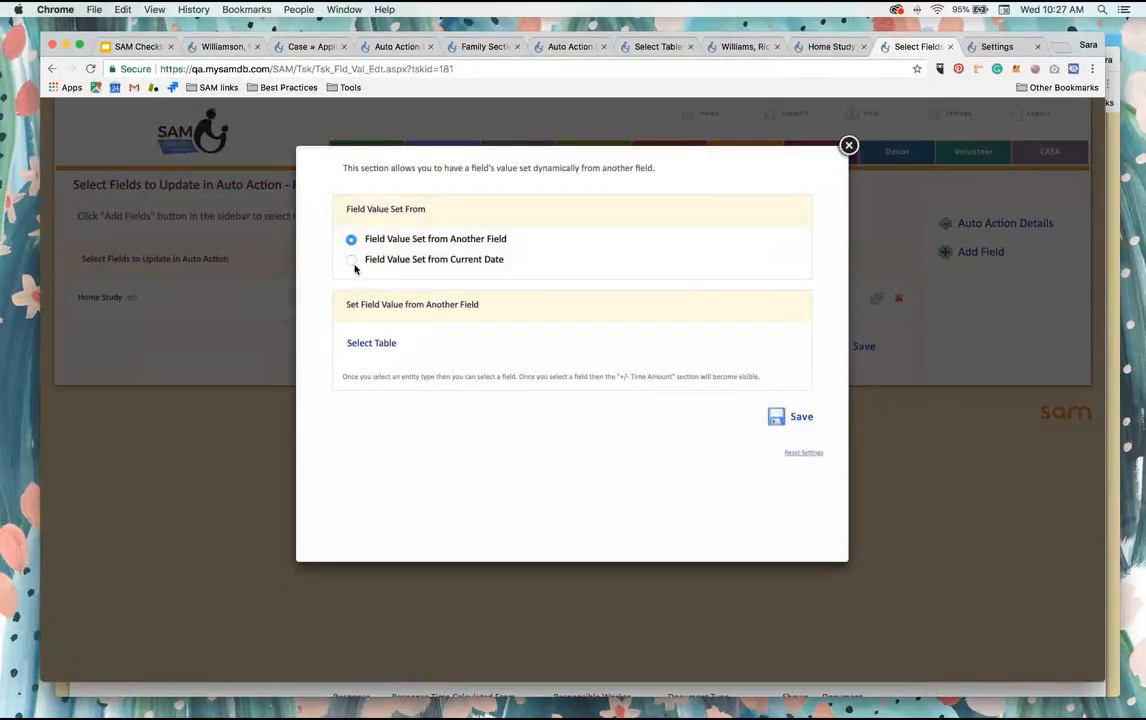
{"action": "left_click", "coordinate": [352, 262]}
{"action": "left_click", "coordinate": [793, 433]}
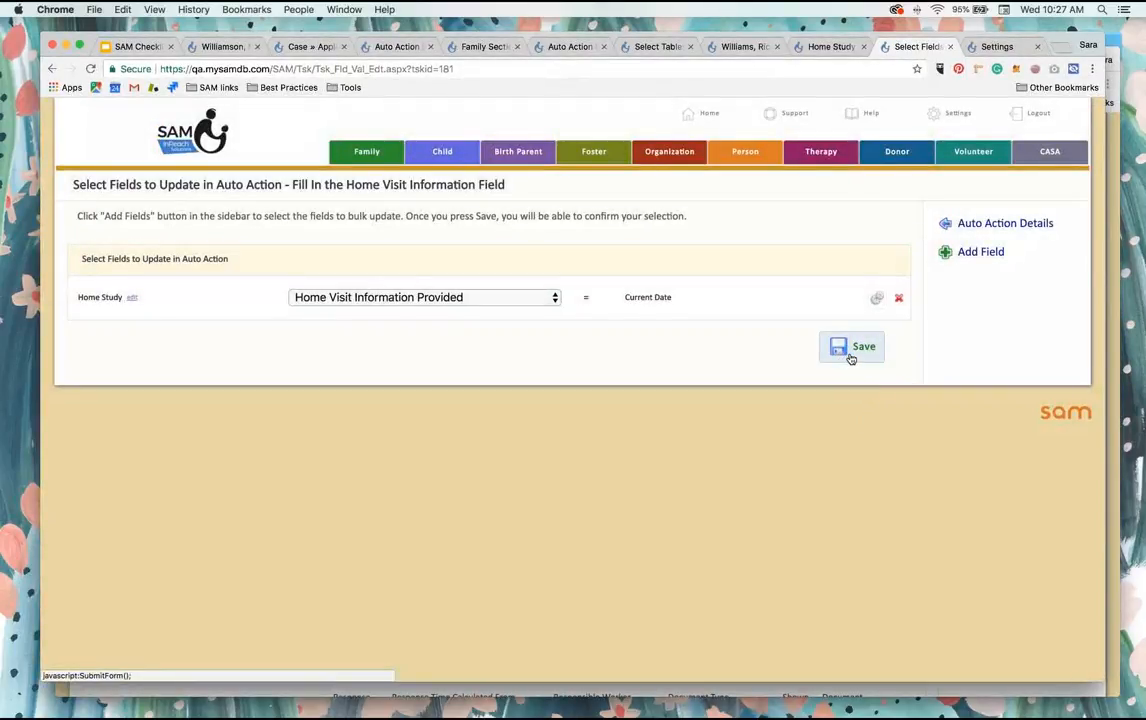
{"action": "left_click", "coordinate": [851, 352]}
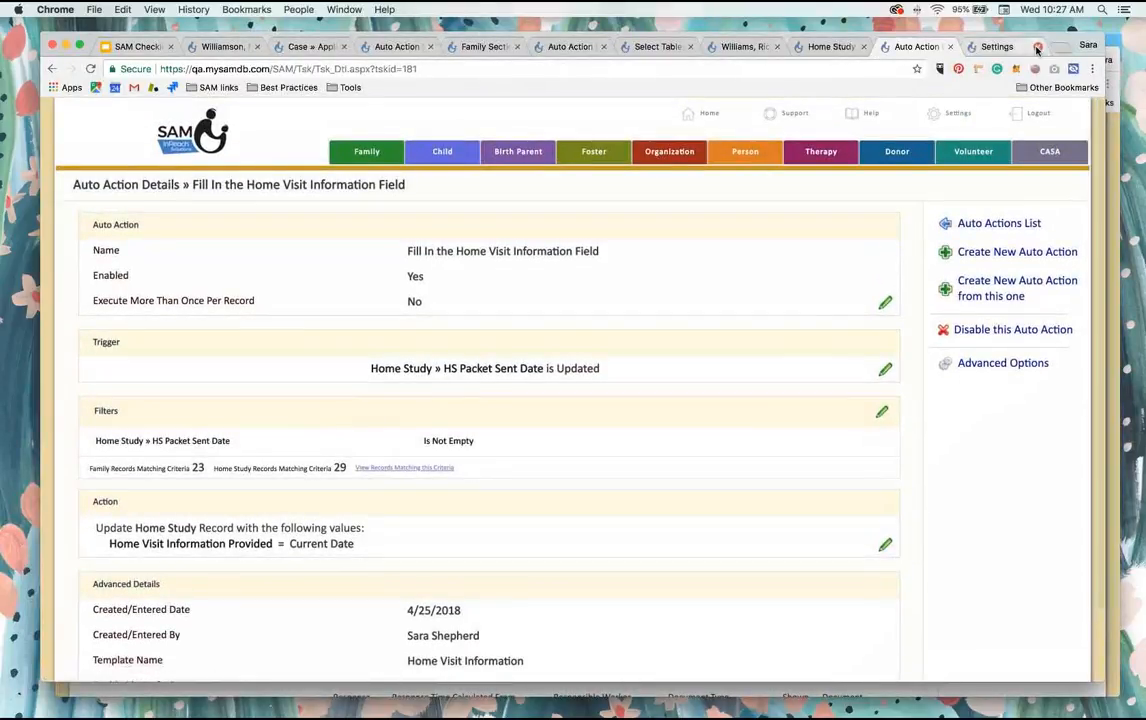
Step: Return to the test family's record and open its Home Studies page at Home Study #1
{"action": "left_click", "coordinate": [1003, 47]}
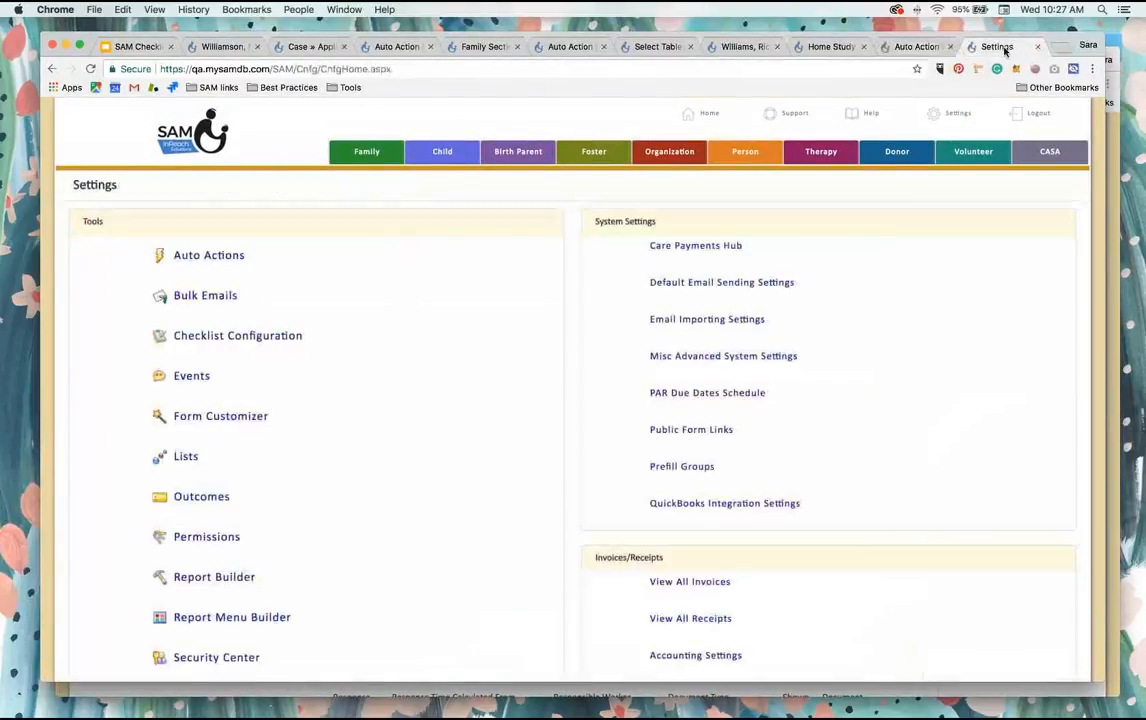
{"action": "left_click", "coordinate": [740, 47]}
{"action": "scroll", "coordinate": [732, 410], "scroll_direction": "down", "scroll_amount": 3}
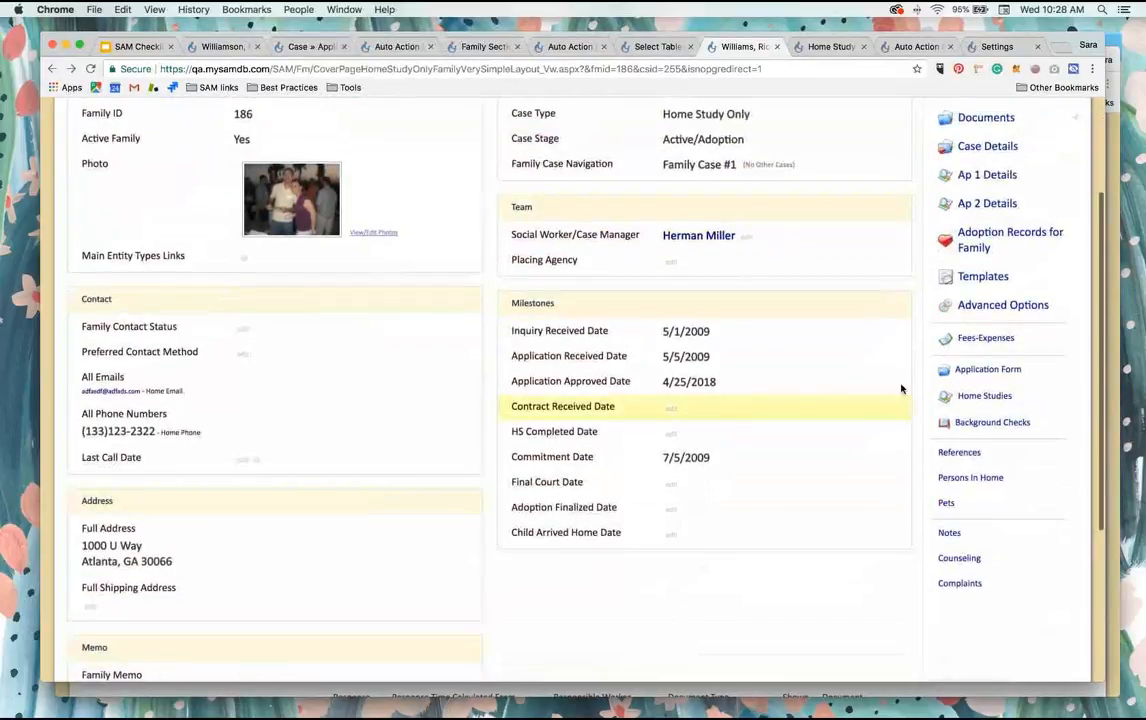
{"action": "left_click", "coordinate": [985, 397]}
{"action": "scroll", "coordinate": [790, 378], "scroll_direction": "down", "scroll_amount": 4}
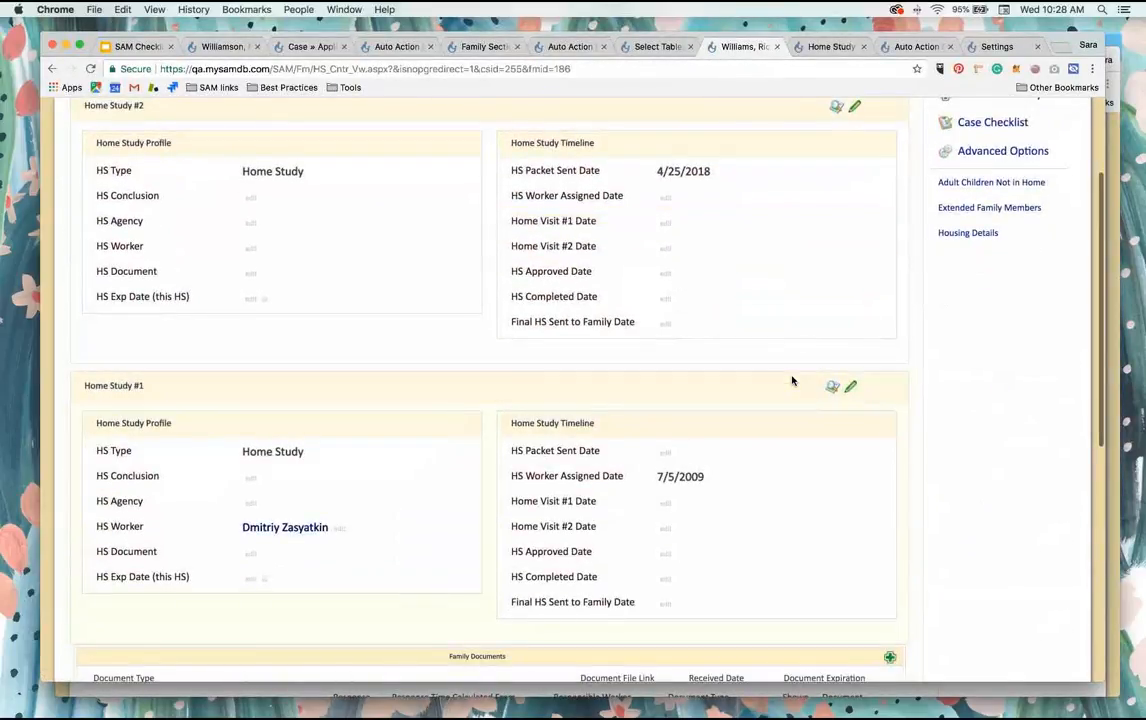
{"action": "scroll", "coordinate": [793, 379], "scroll_direction": "up", "scroll_amount": 1}
{"action": "scroll", "coordinate": [793, 379], "scroll_direction": "down", "scroll_amount": 3}
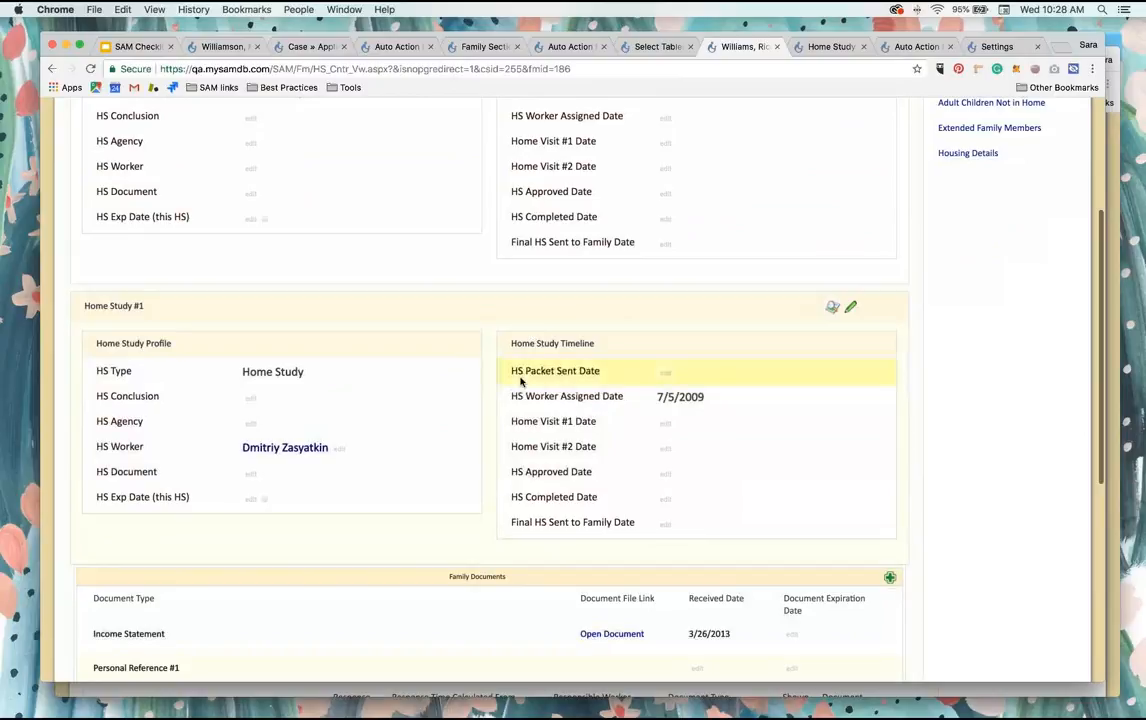
Step: Save 4/25/2018 as Home Study #1's HS Packet Sent Date and review the triggered home visit email
{"action": "left_click", "coordinate": [666, 375]}
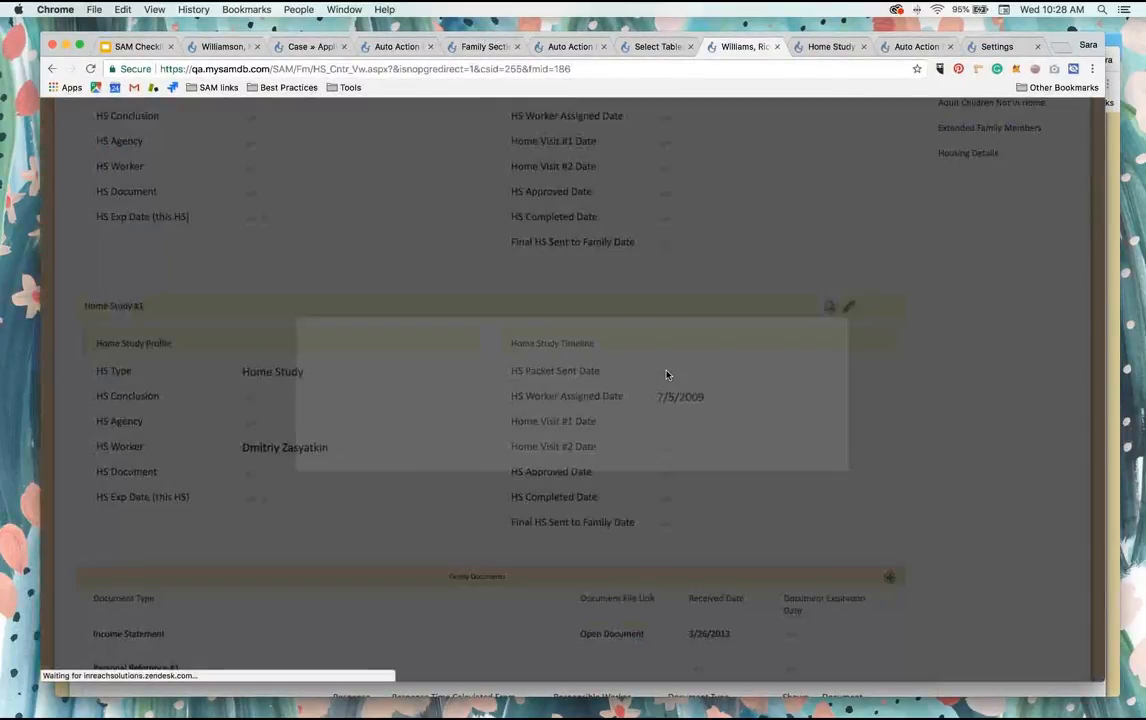
{"action": "left_click", "coordinate": [606, 203]}
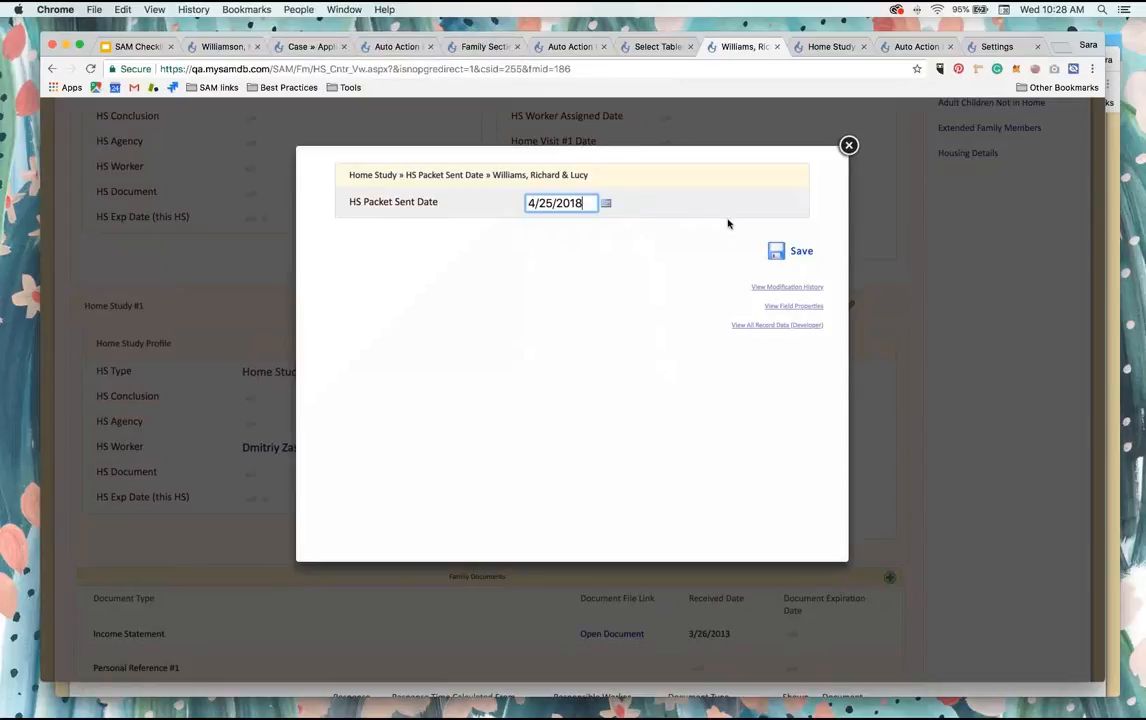
{"action": "left_click", "coordinate": [799, 252]}
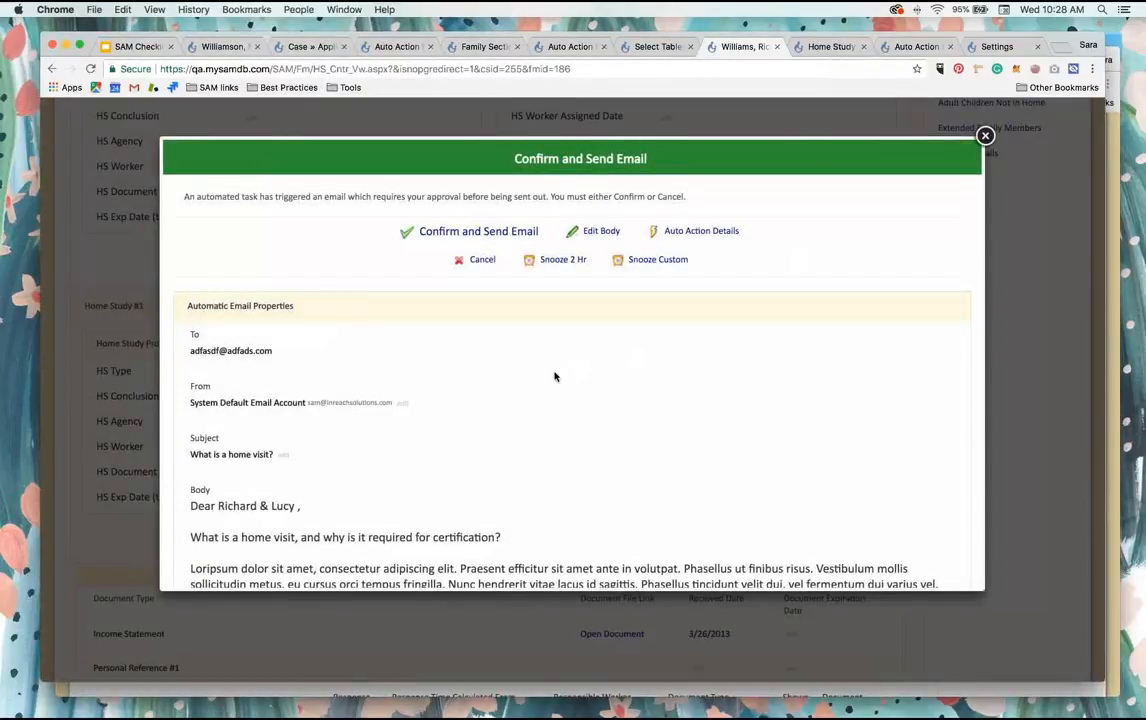
{"action": "scroll", "coordinate": [555, 376], "scroll_direction": "down", "scroll_amount": 5}
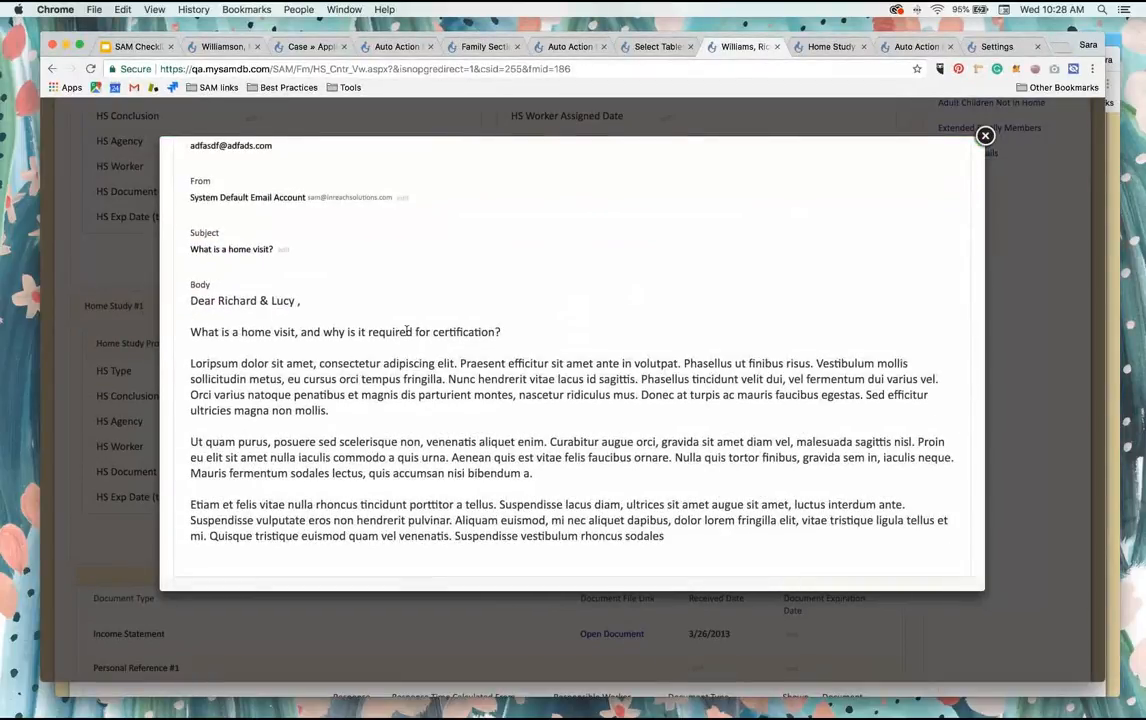
Step: Cancel the triggered "What is a home visit?" email without sending it and confirm the cancellation
{"action": "scroll", "coordinate": [406, 332], "scroll_direction": "up", "scroll_amount": 5}
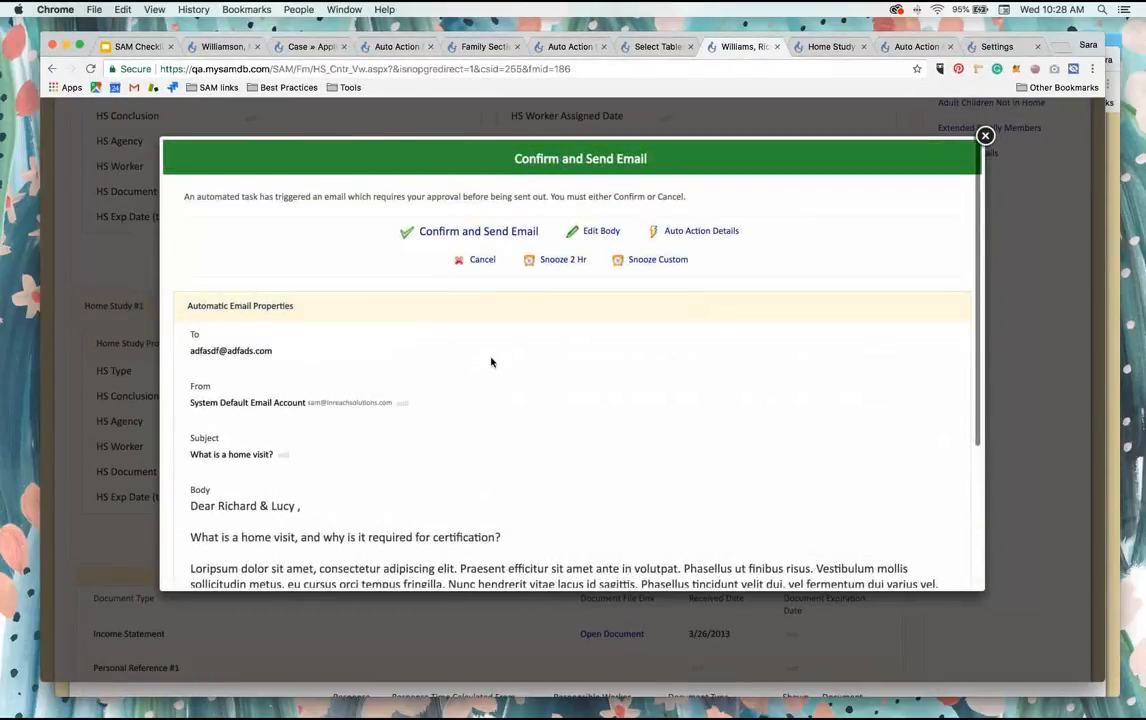
{"action": "left_click", "coordinate": [479, 260]}
{"action": "left_click", "coordinate": [707, 187]}
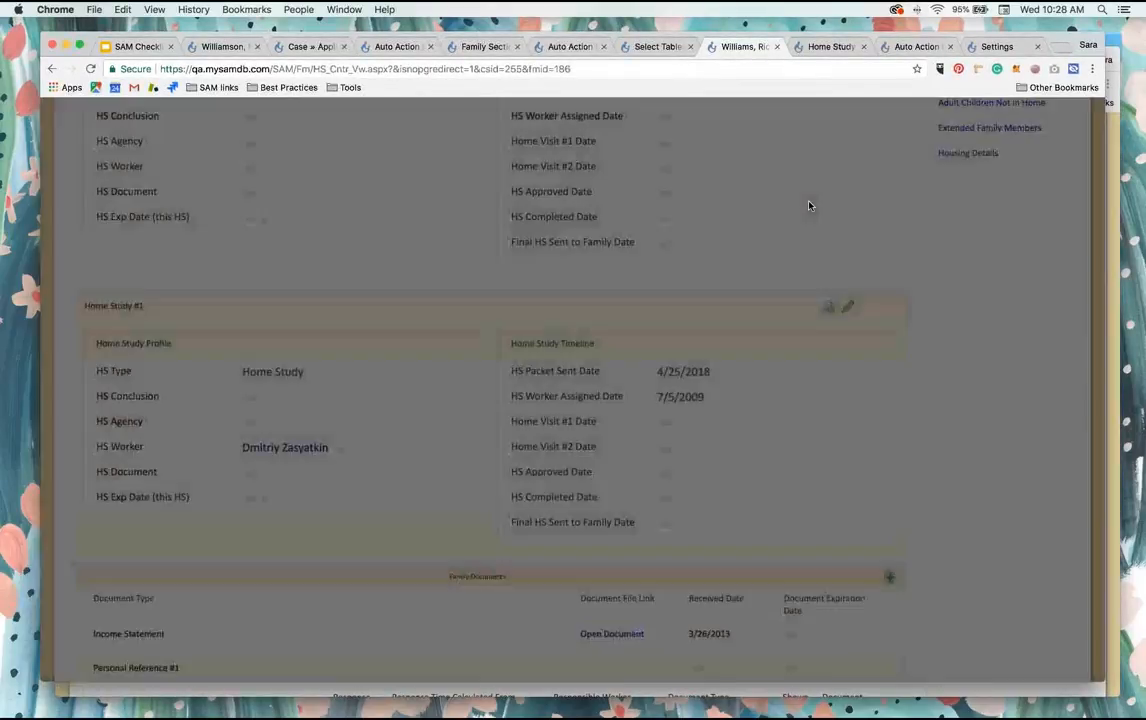
Step: Open the family's case checklist and check the Home Visit Information Provided date in the Home Study sections
{"action": "left_click", "coordinate": [987, 200]}
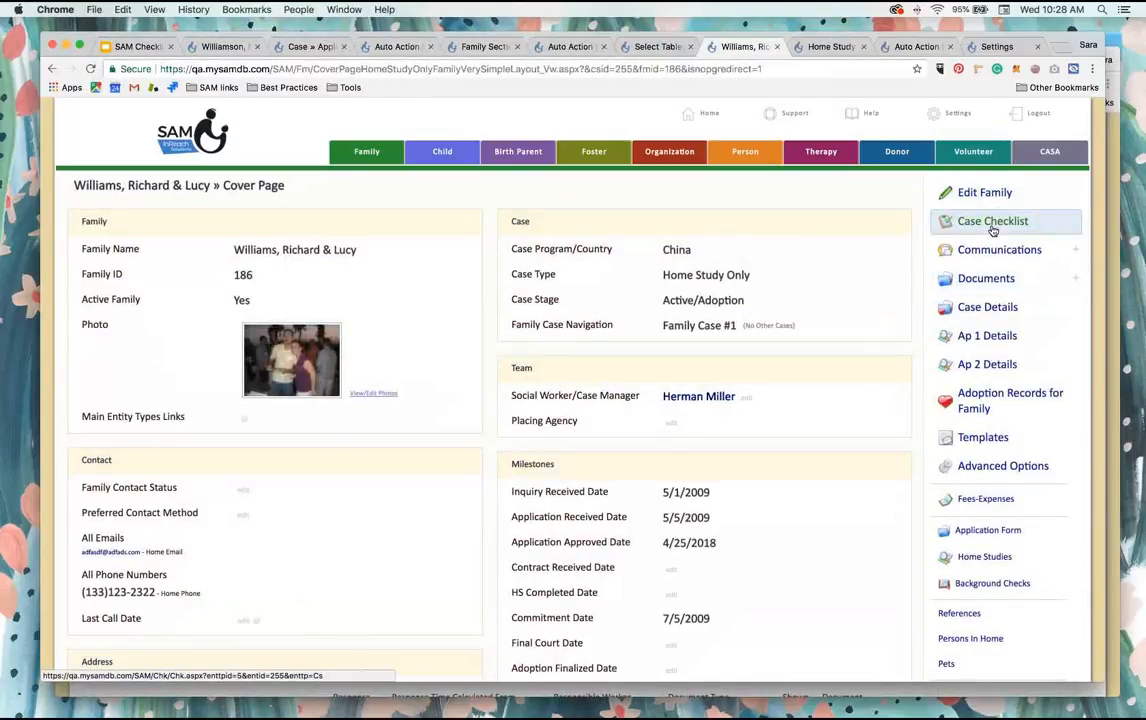
{"action": "left_click", "coordinate": [992, 230]}
{"action": "scroll", "coordinate": [673, 414], "scroll_direction": "down", "scroll_amount": 5}
{"action": "scroll", "coordinate": [673, 416], "scroll_direction": "down", "scroll_amount": 6}
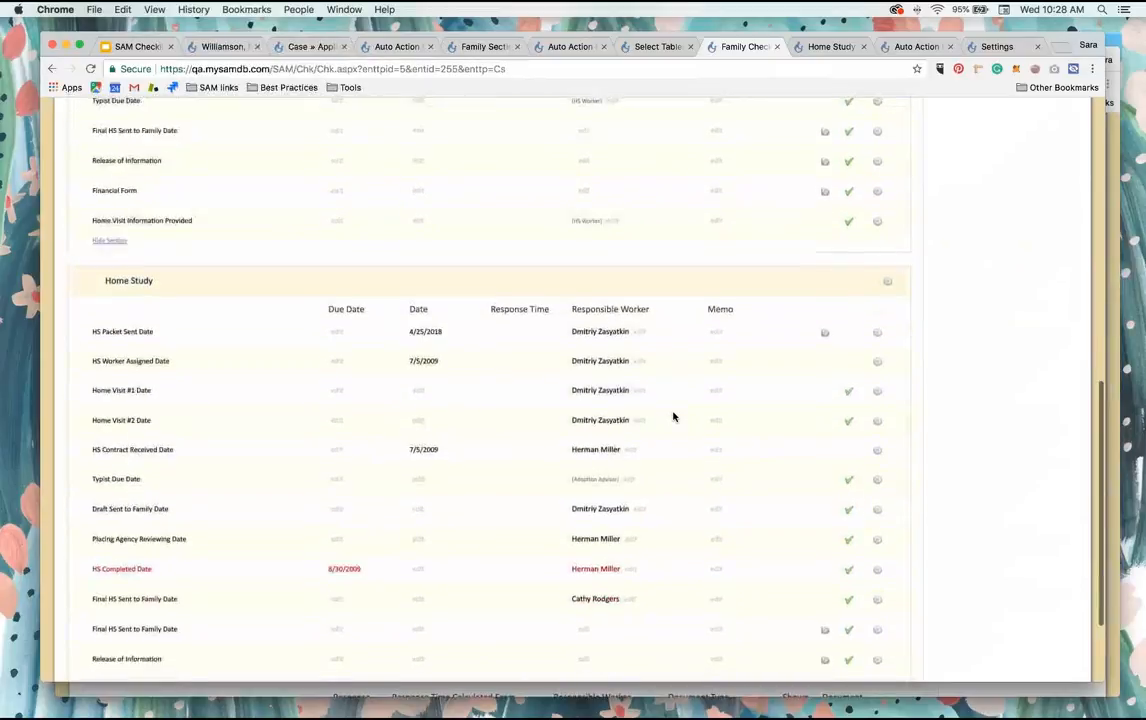
{"action": "scroll", "coordinate": [673, 416], "scroll_direction": "down", "scroll_amount": 3}
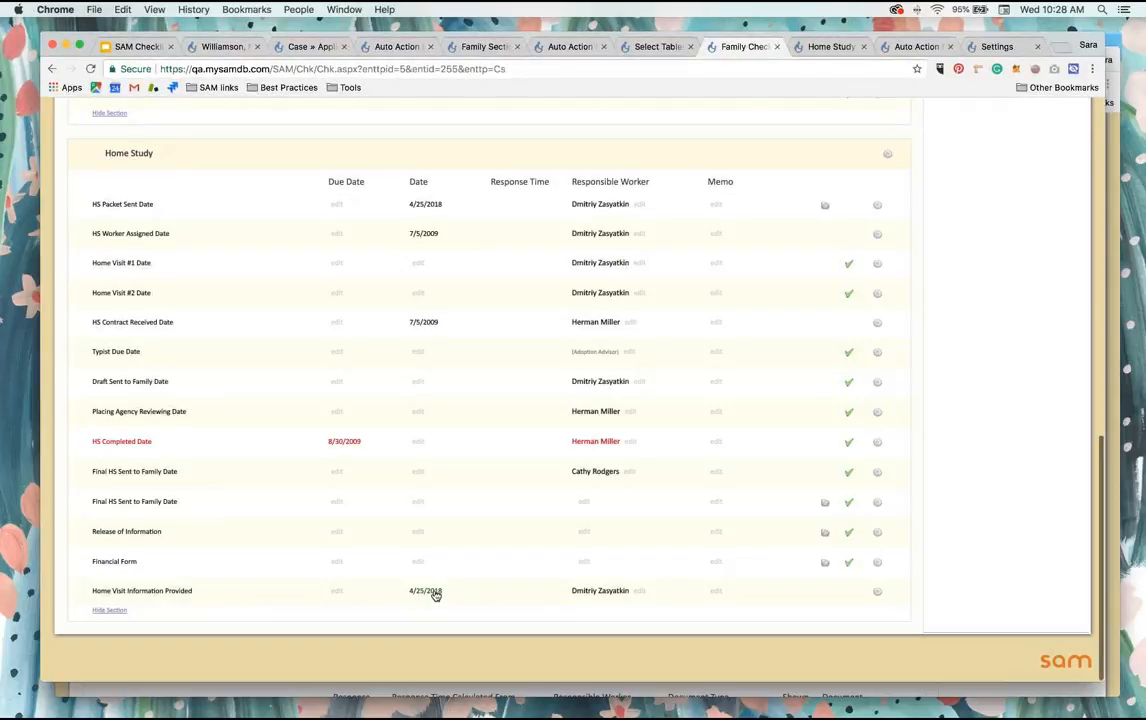
{"action": "scroll", "coordinate": [458, 597], "scroll_direction": "up", "scroll_amount": 10}
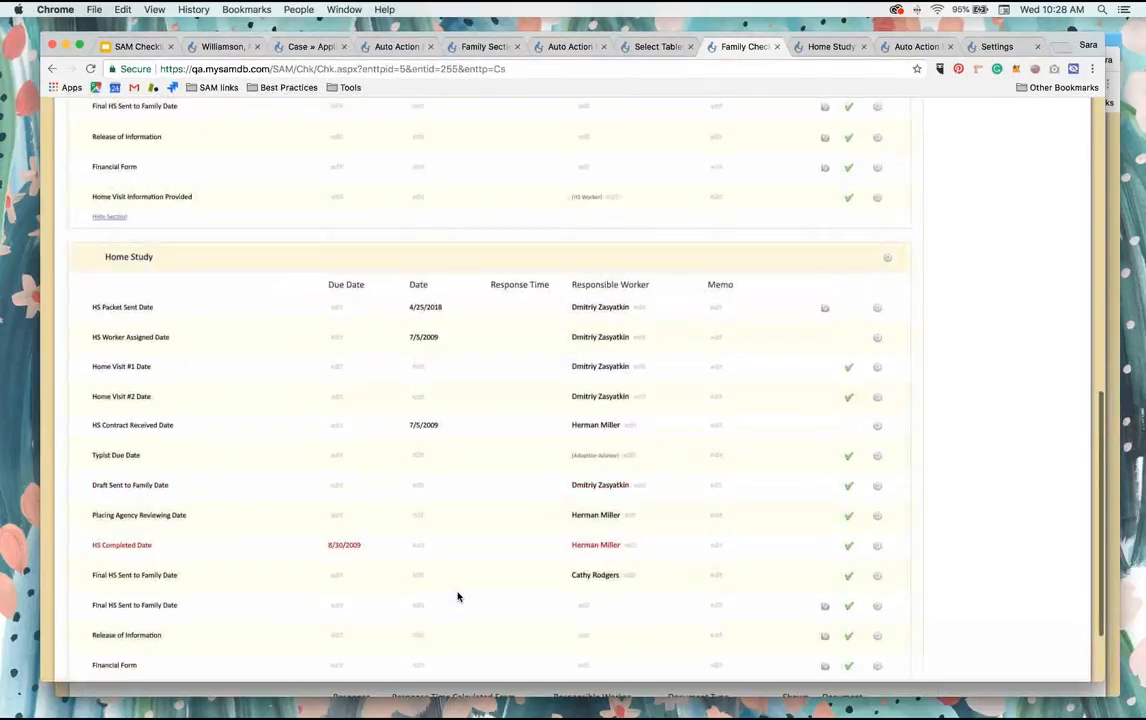
{"action": "scroll", "coordinate": [458, 597], "scroll_direction": "up", "scroll_amount": 7}
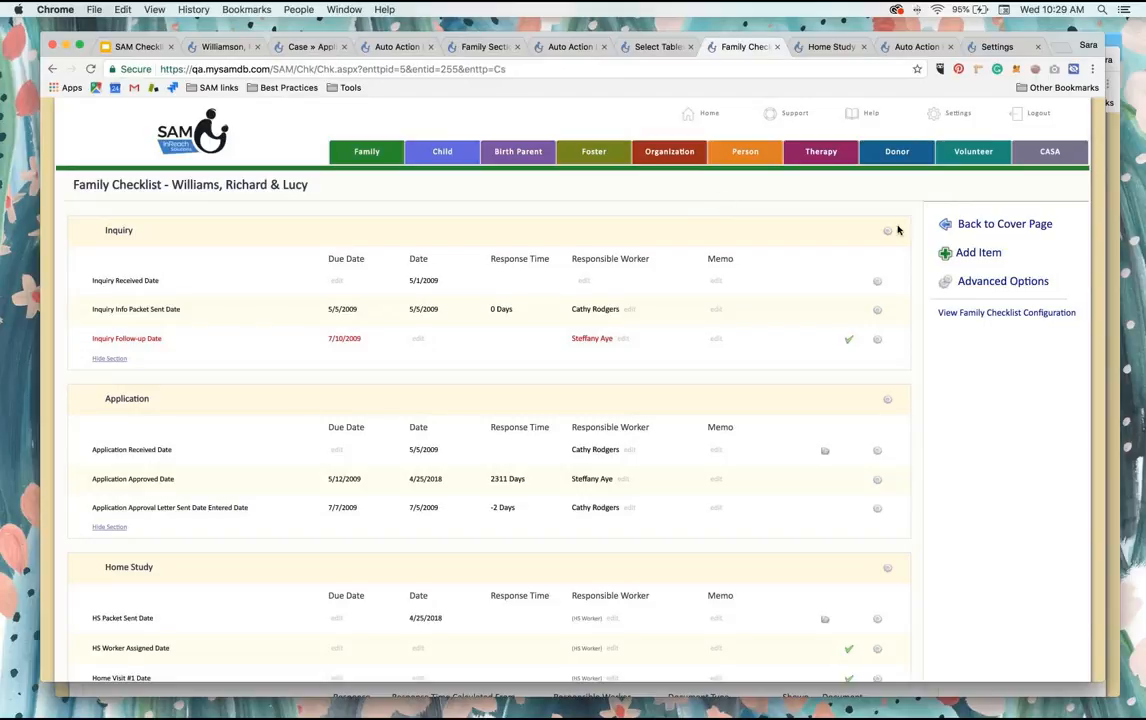
Step: Return to the family's cover page and open the Contract Received Date milestone for editing
{"action": "left_click", "coordinate": [980, 225]}
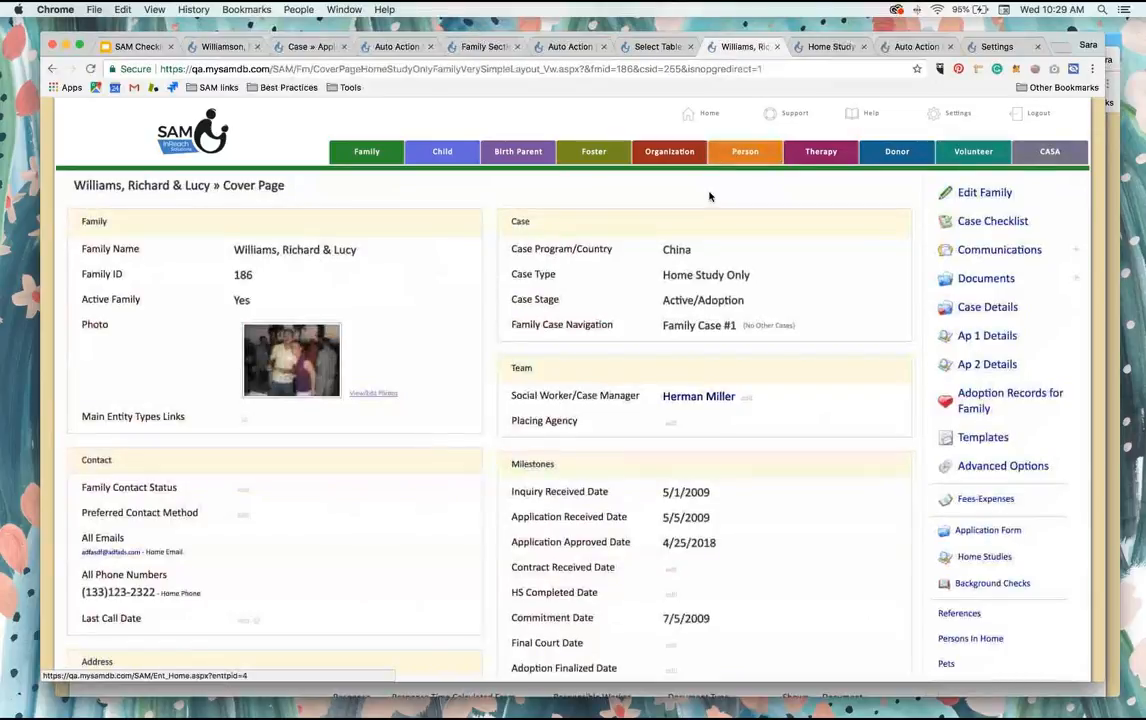
{"action": "scroll", "coordinate": [711, 193], "scroll_direction": "down", "scroll_amount": 4}
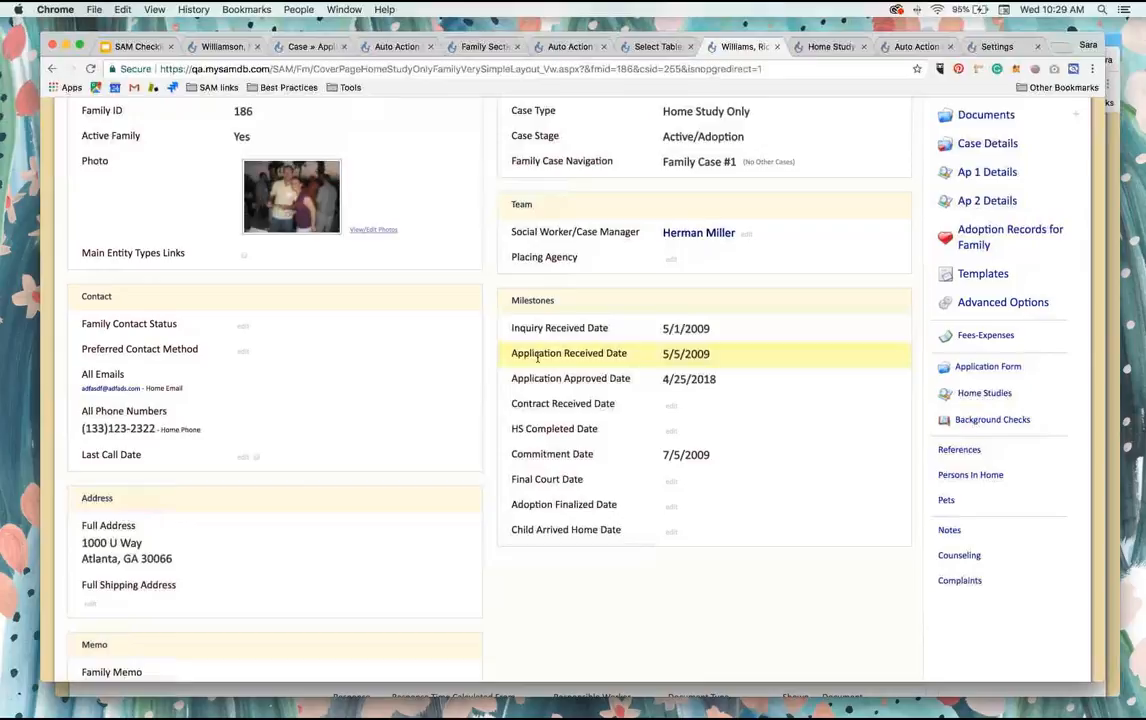
{"action": "left_click", "coordinate": [670, 408]}
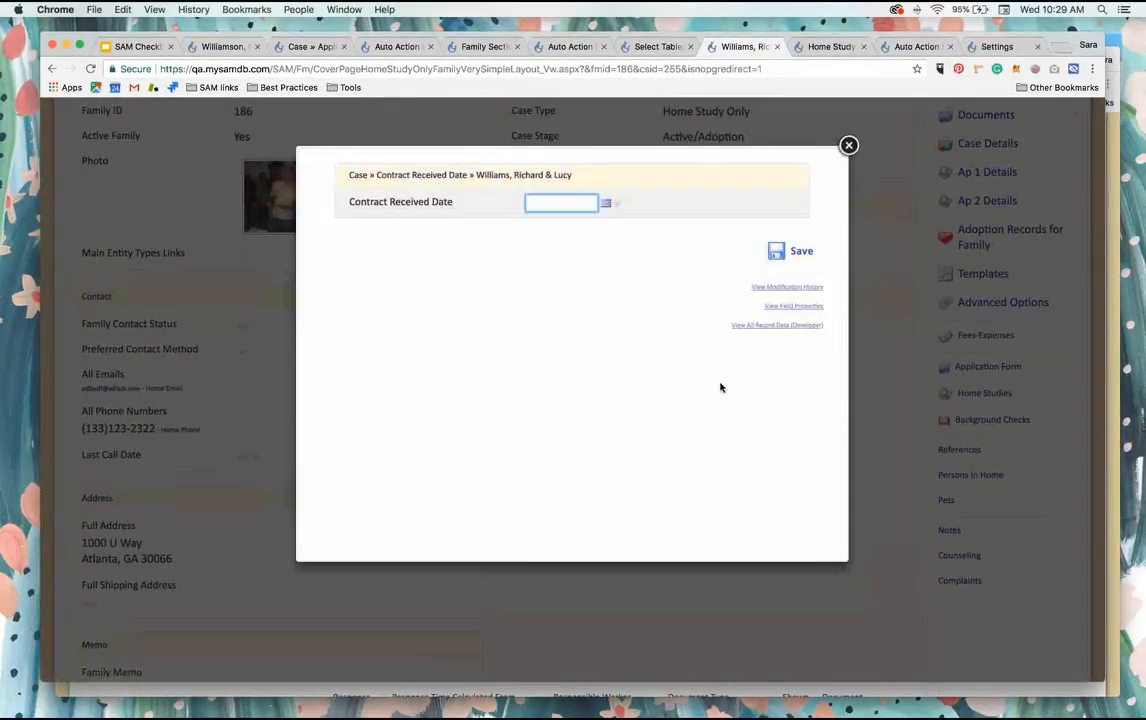